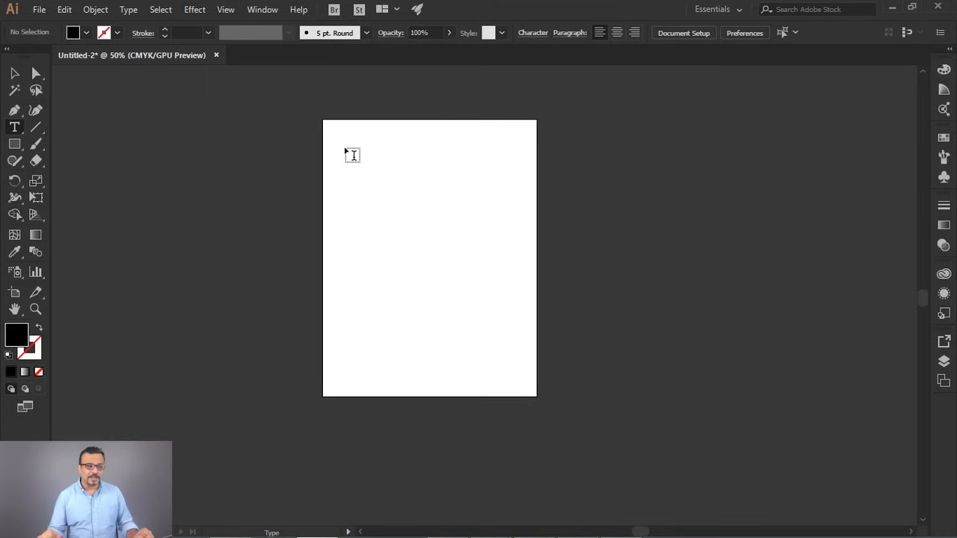
# - Draw an area text frame covering most of the page and clear its placeholder text
pyautogui.moveTo(339, 133); pyautogui.dragTo(518, 375)
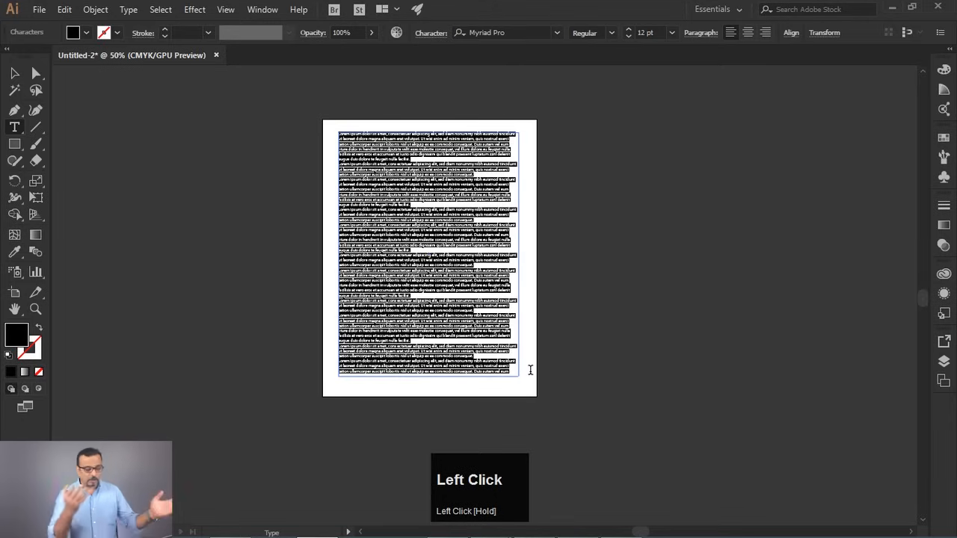
pyautogui.press('BackSpace')
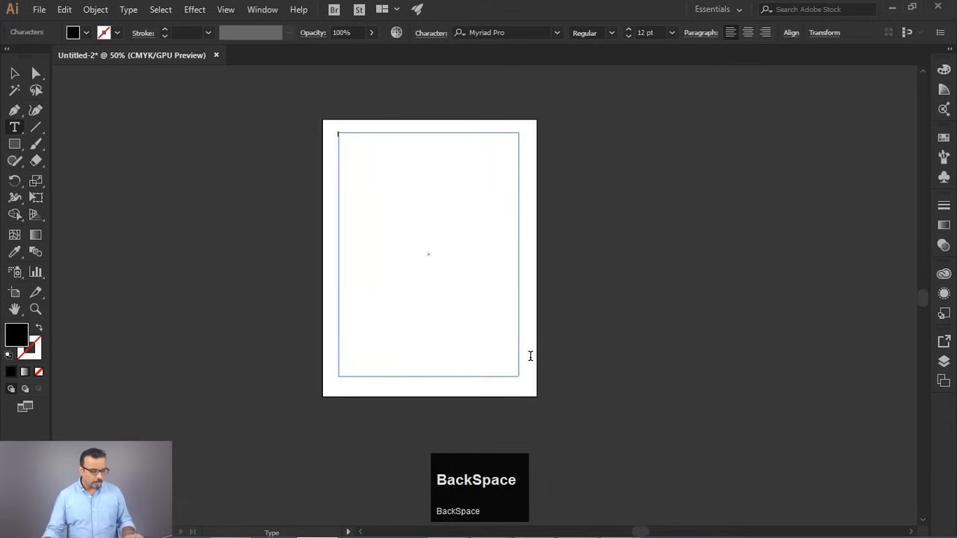
# - Copy the selected lorem ipsum paragraphs from the Chrome page and paste them into the empty text frame in Illustrator
pyautogui.hotkey('alt', 'Tab')
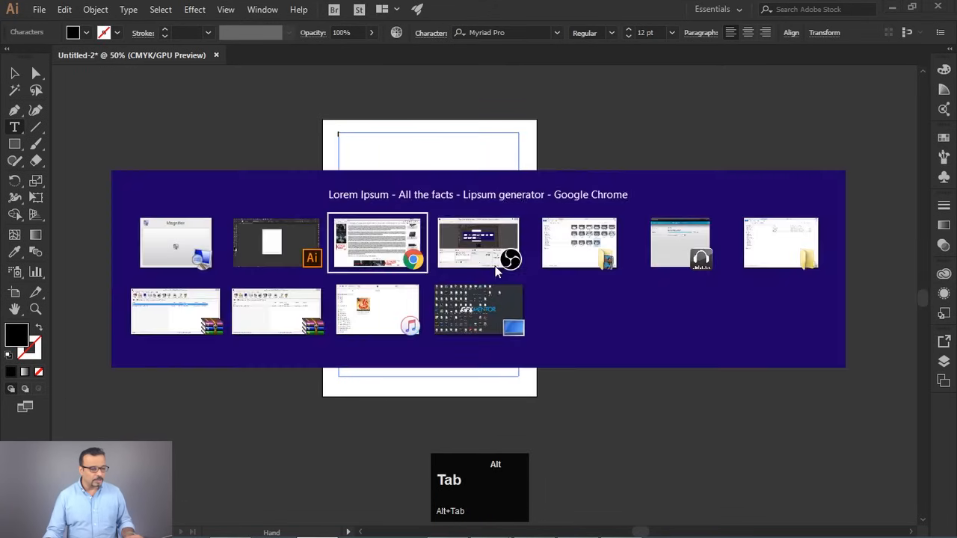
pyautogui.keyDown('alt'); pyautogui.click(403, 262); pyautogui.keyUp('alt')
pyautogui.hotkey('ctrl', 'c')
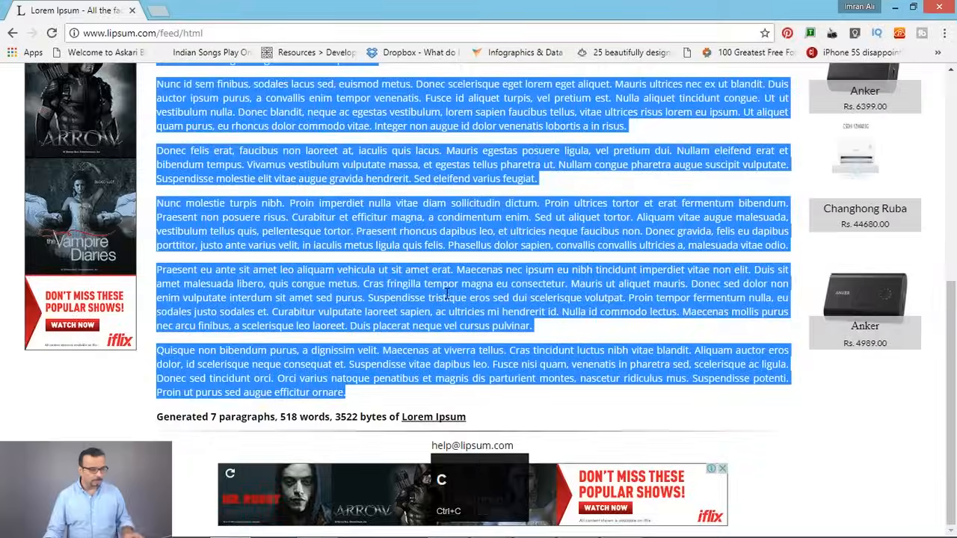
pyautogui.hotkey('alt', 'Tab')
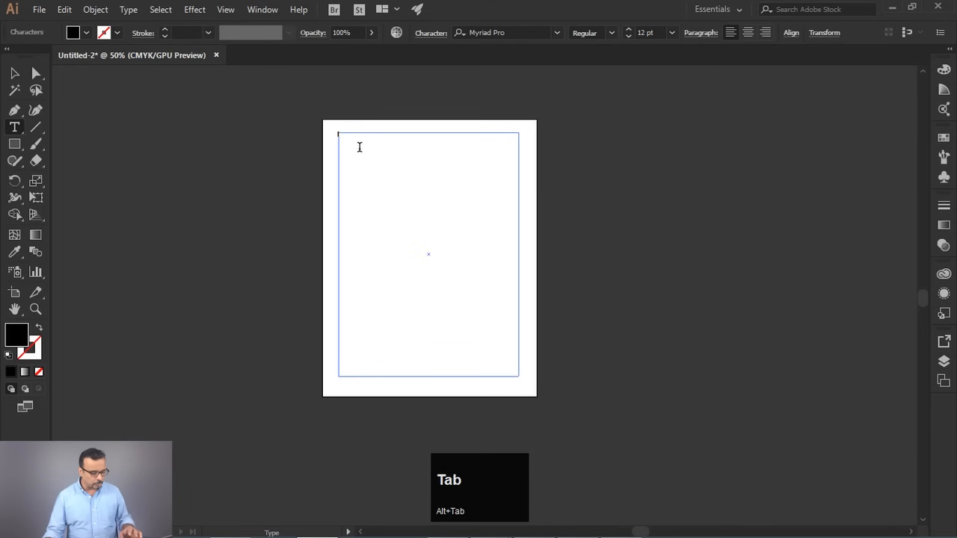
pyautogui.hotkey('ctrl', 'v')
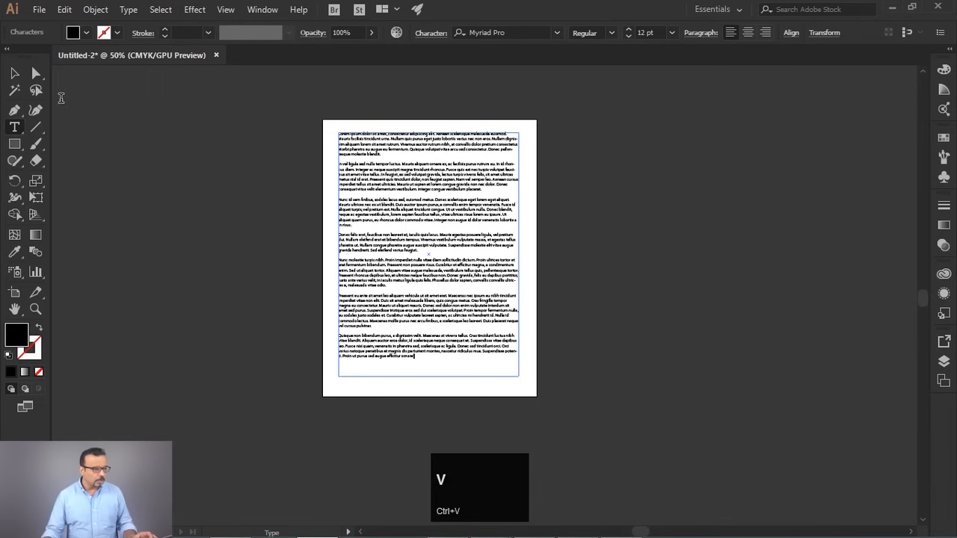
pyautogui.click(14, 73)
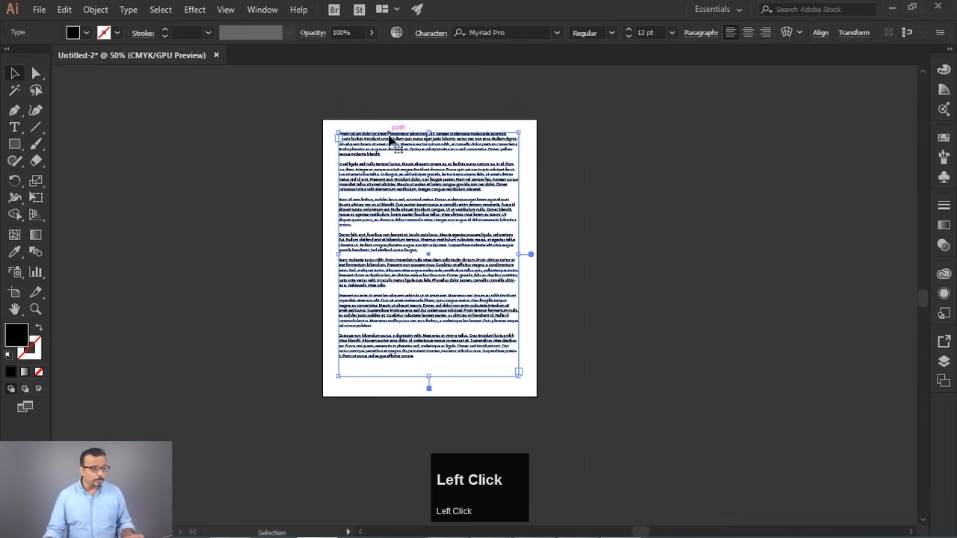
# - Narrow the text frame from its outer side to a single column a little under half the page width
pyautogui.keyDown('alt'); pyautogui.scroll(3, 389, 139); pyautogui.keyUp('alt')
pyautogui.moveTo(482, 173); pyautogui.dragTo(456, 217)
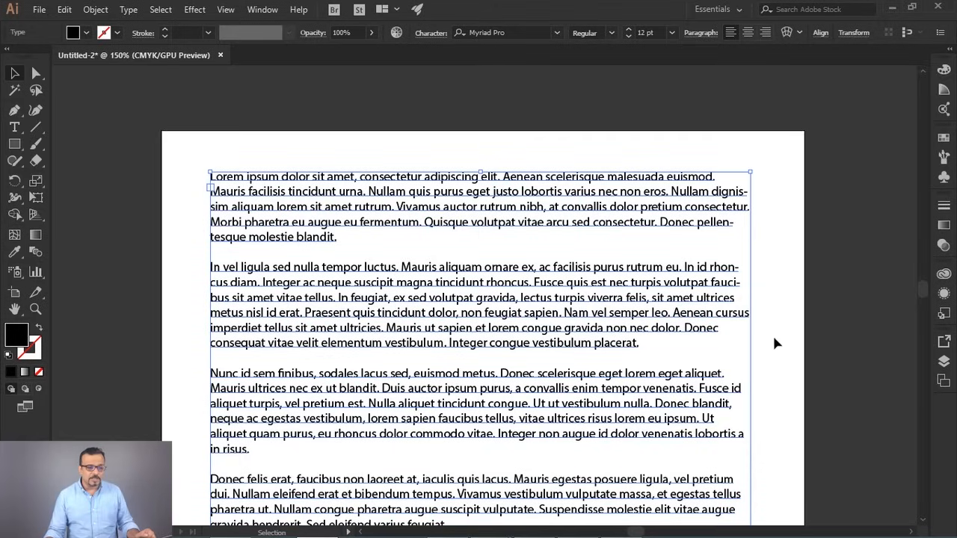
pyautogui.scroll(-3, 536, 274)
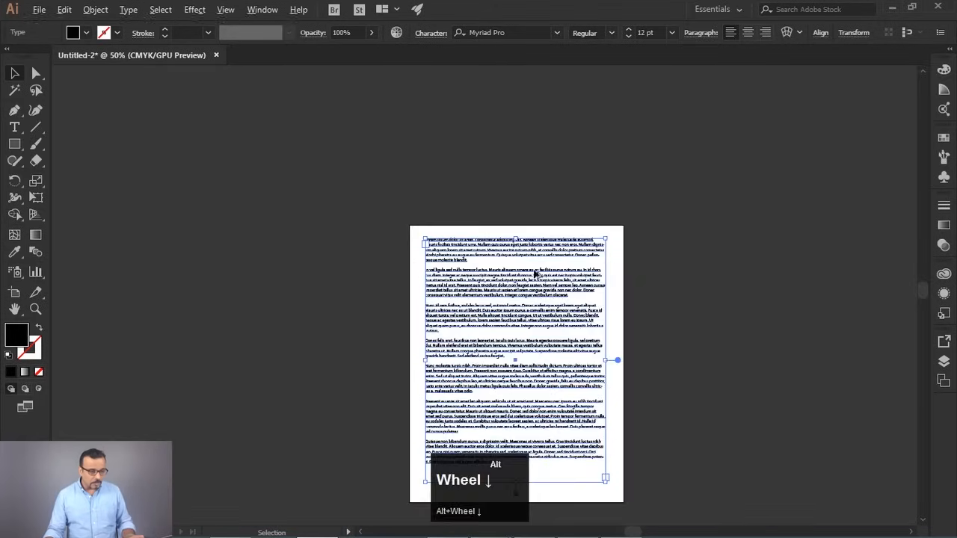
pyautogui.click(529, 266)
pyautogui.moveTo(529, 265); pyautogui.dragTo(466, 181)
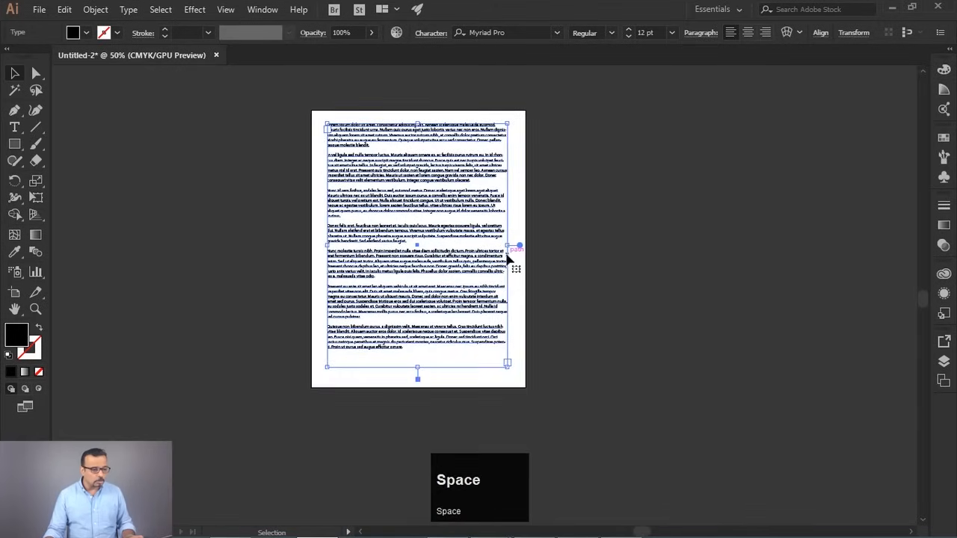
pyautogui.moveTo(513, 250); pyautogui.dragTo(415, 250)
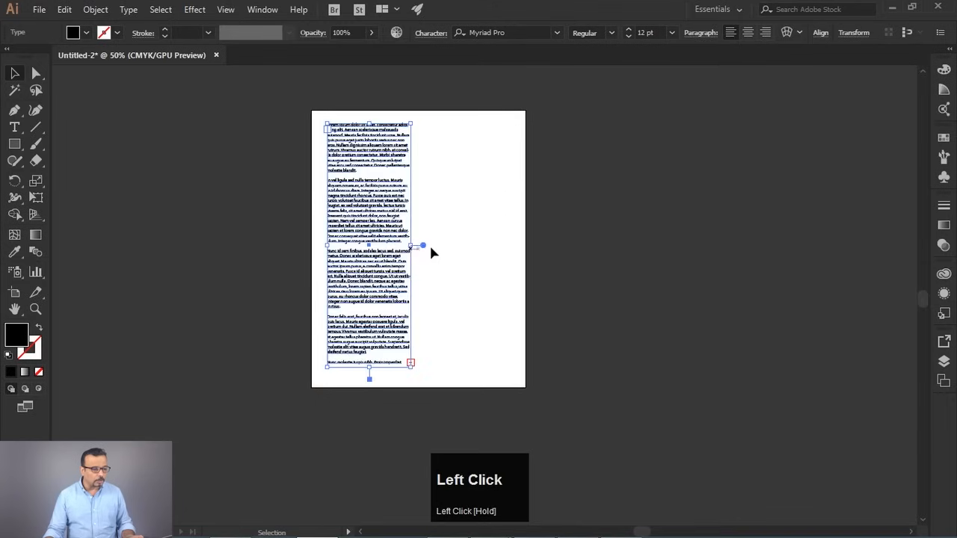
pyautogui.click(429, 242)
# - Examine the overflow marker at the lower corner of the narrowed text frame, up close and within the whole page
pyautogui.scroll(3, 341, 174)
pyautogui.scroll(-2, 341, 175)
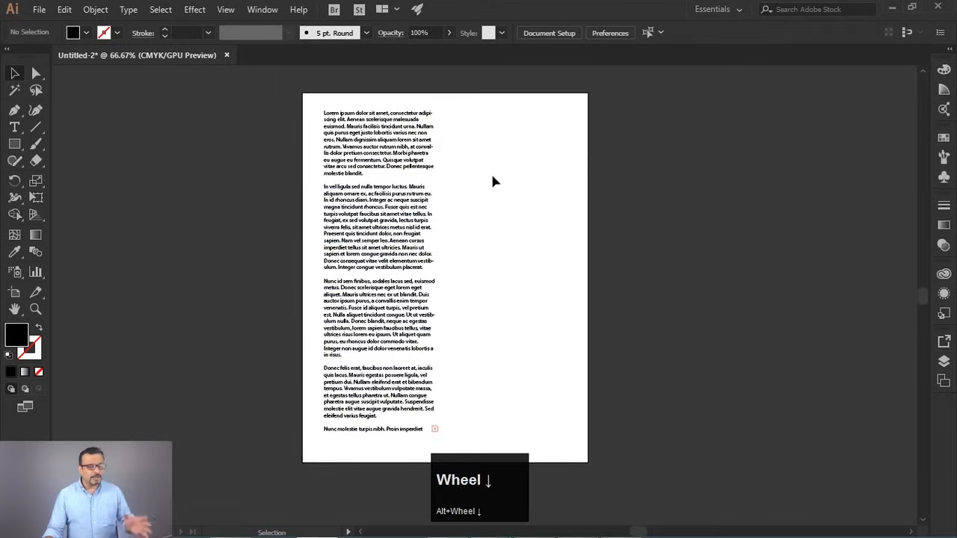
pyautogui.press('space')
pyautogui.moveTo(504, 205); pyautogui.dragTo(478, 154)
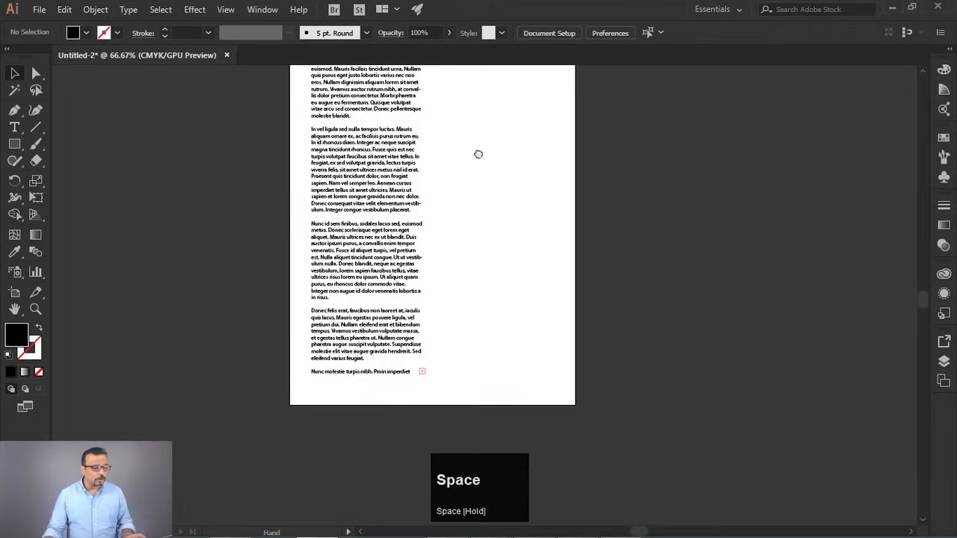
pyautogui.moveTo(452, 366); pyautogui.dragTo(543, 329)
pyautogui.keyDown('ctrl'); pyautogui.click(441, 306); pyautogui.keyUp('ctrl')
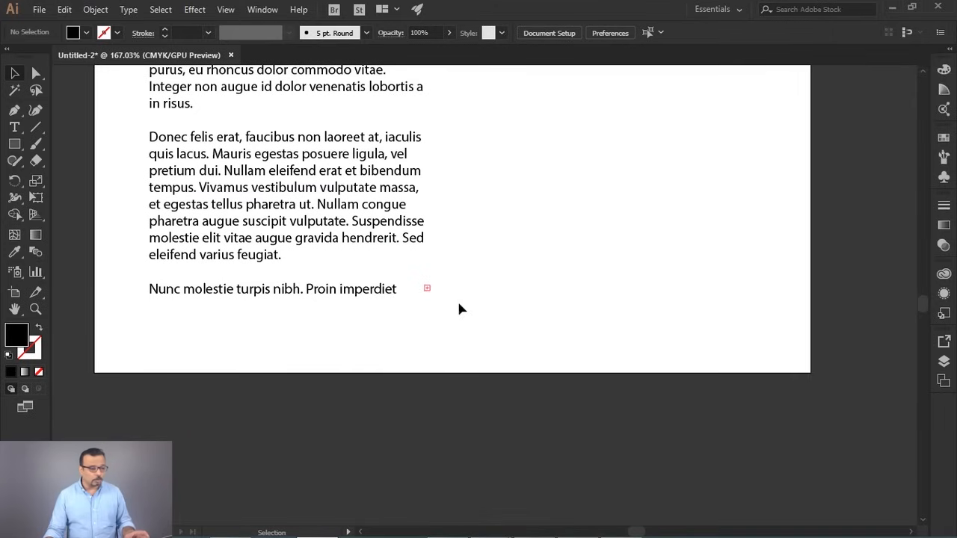
pyautogui.press('shift')
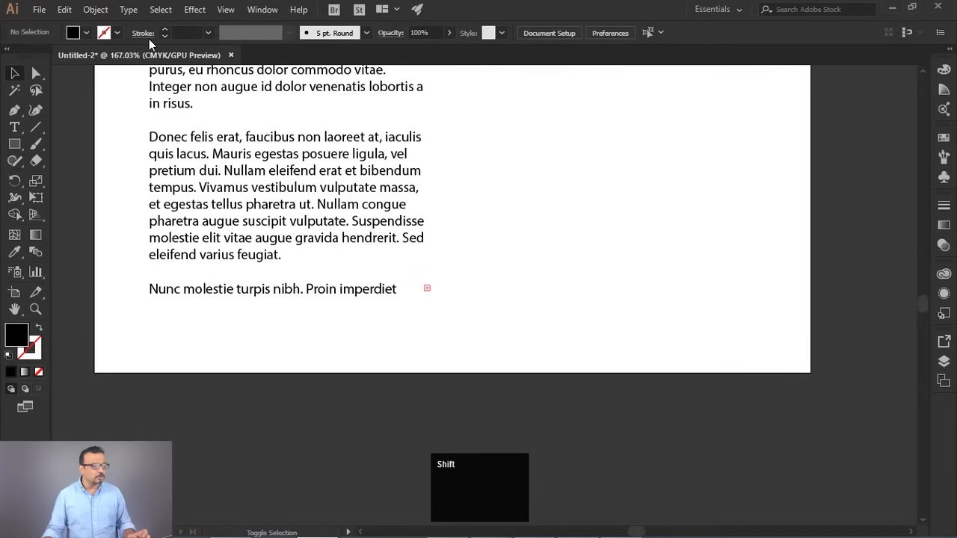
pyautogui.press('space')
pyautogui.moveTo(461, 228); pyautogui.dragTo(446, 301)
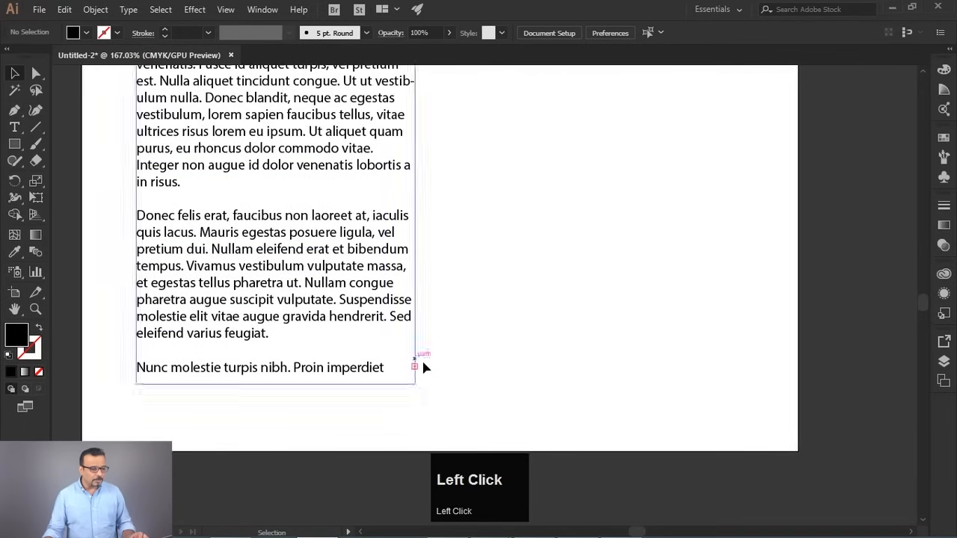
pyautogui.click(357, 292)
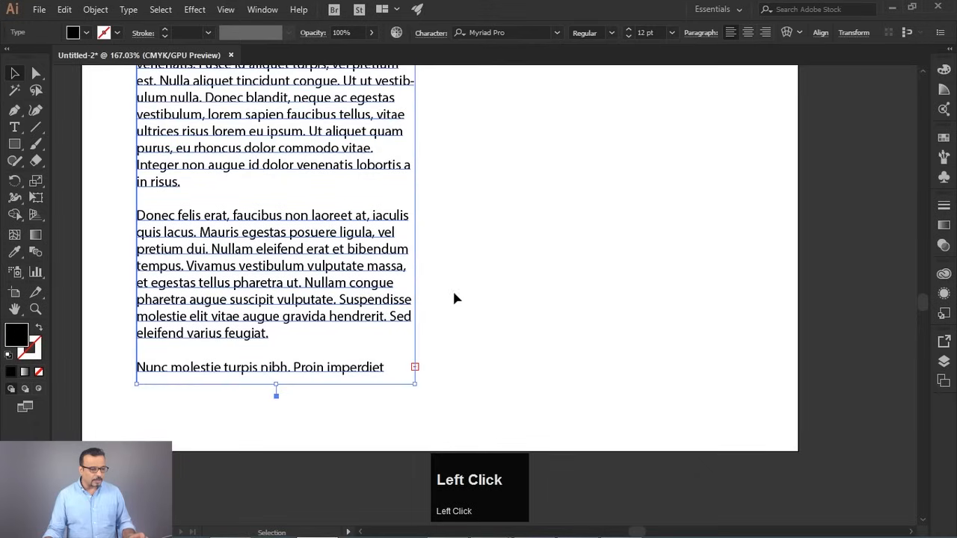
pyautogui.scroll(-2, 440, 288)
pyautogui.scroll(4, 419, 359)
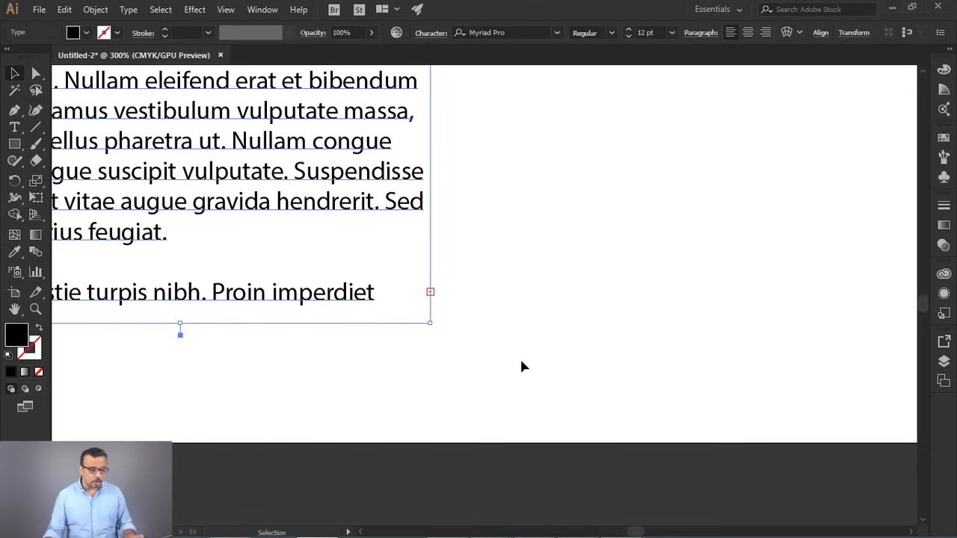
pyautogui.scroll(-5, 497, 318)
pyautogui.scroll(1, 500, 298)
pyautogui.press('space')
pyautogui.moveTo(521, 194); pyautogui.dragTo(380, 303)
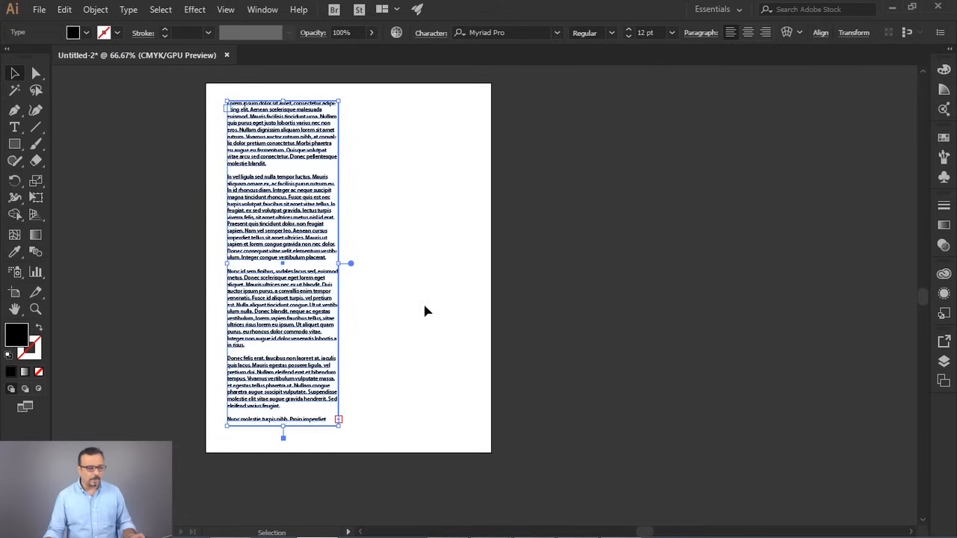
# - Select the text column and load its overflow text from the frame's out port for placement
pyautogui.click(275, 202)
pyautogui.click(396, 364)
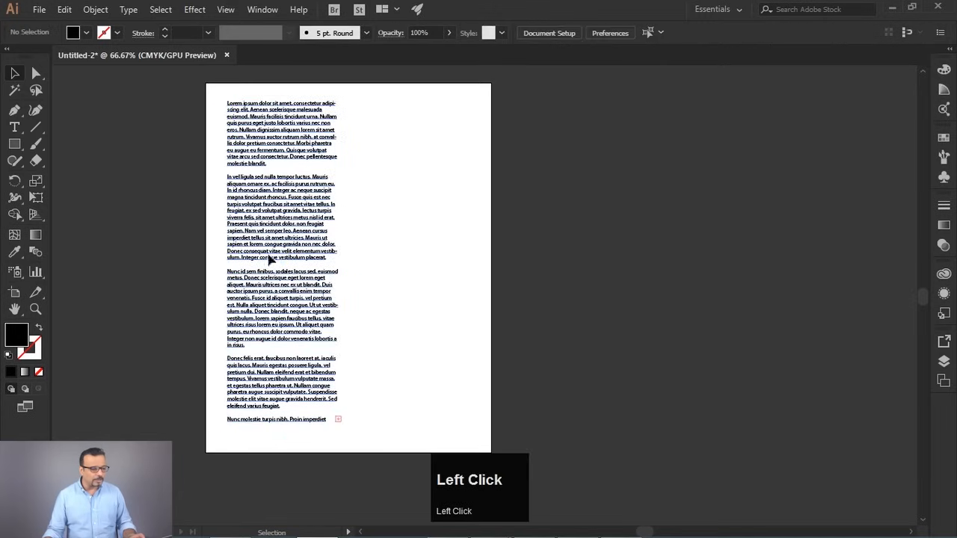
pyautogui.click(295, 238)
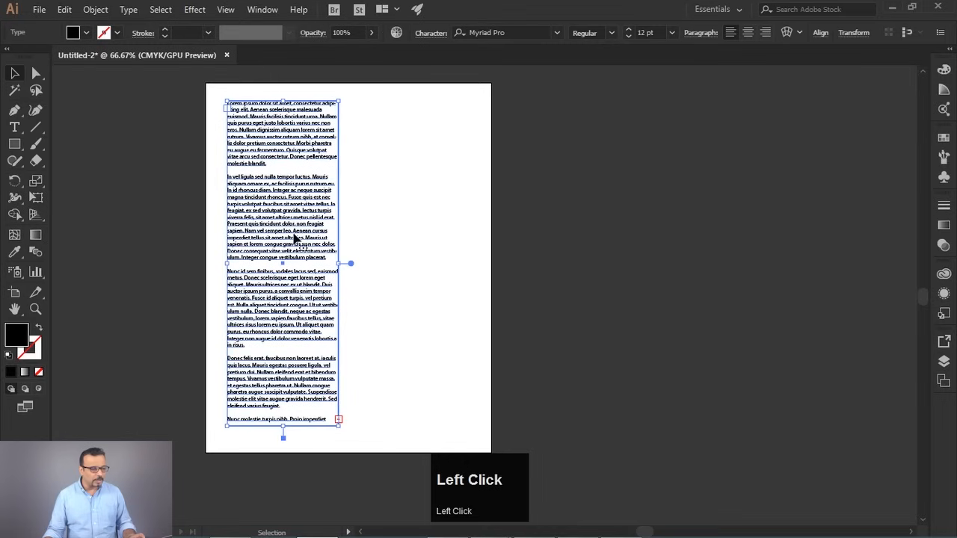
pyautogui.keyDown('alt'); pyautogui.scroll(2, 338, 419); pyautogui.keyUp('alt')
pyautogui.click(338, 417)
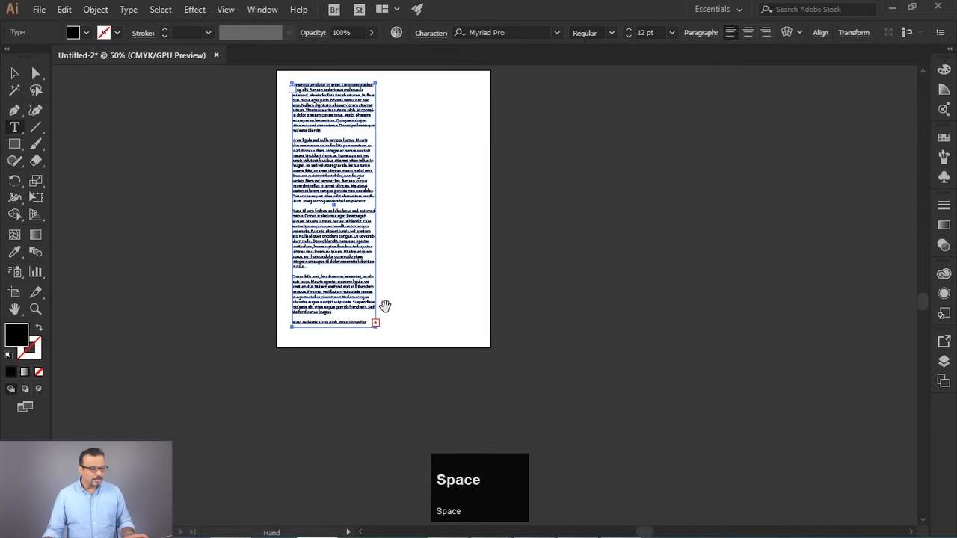
pyautogui.moveTo(382, 324); pyautogui.dragTo(383, 355)
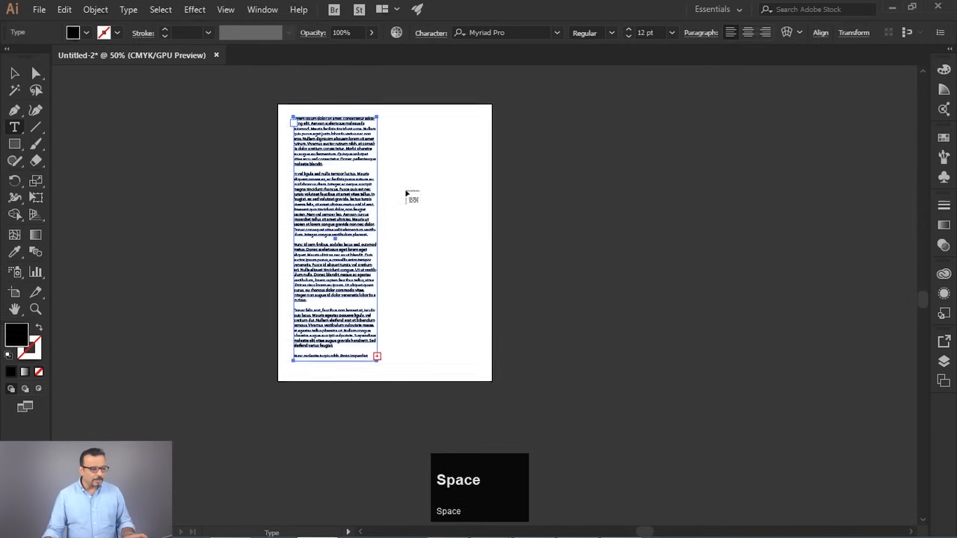
# - Try a shorter, freehand-sized linked frame beside the first column for the overflow text, and undo it
pyautogui.keyDown('alt'); pyautogui.scroll(1, 399, 133); pyautogui.keyUp('alt')
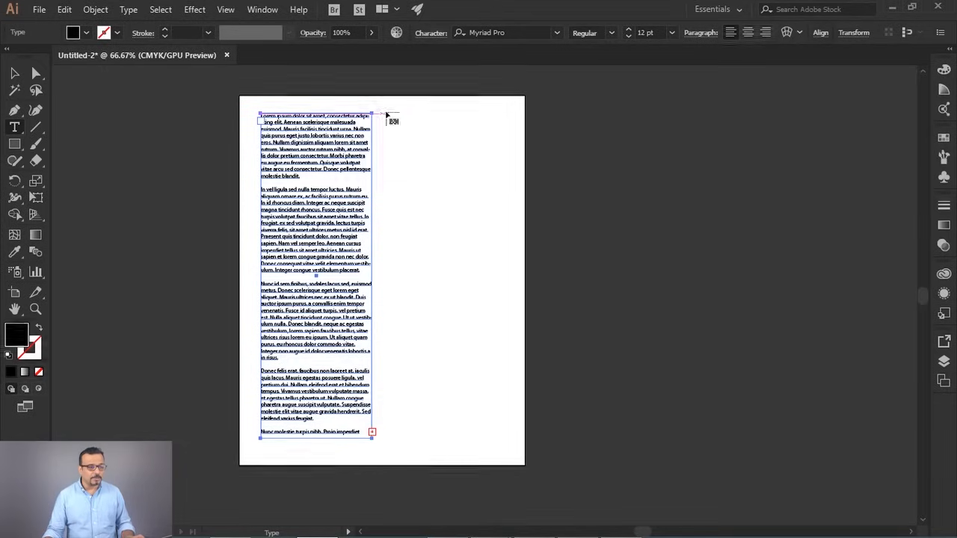
pyautogui.moveTo(381, 113); pyautogui.dragTo(500, 317)
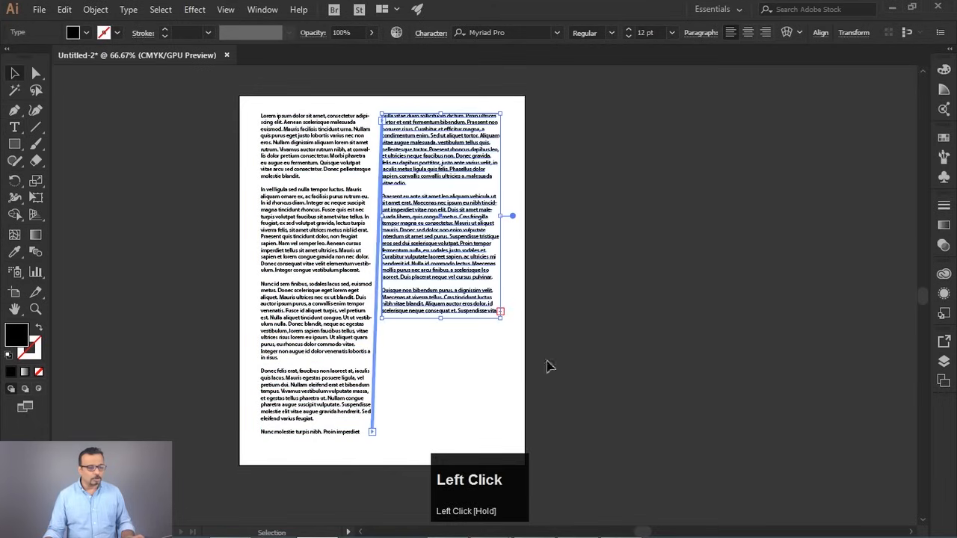
pyautogui.hotkey('ctrl', 'z')
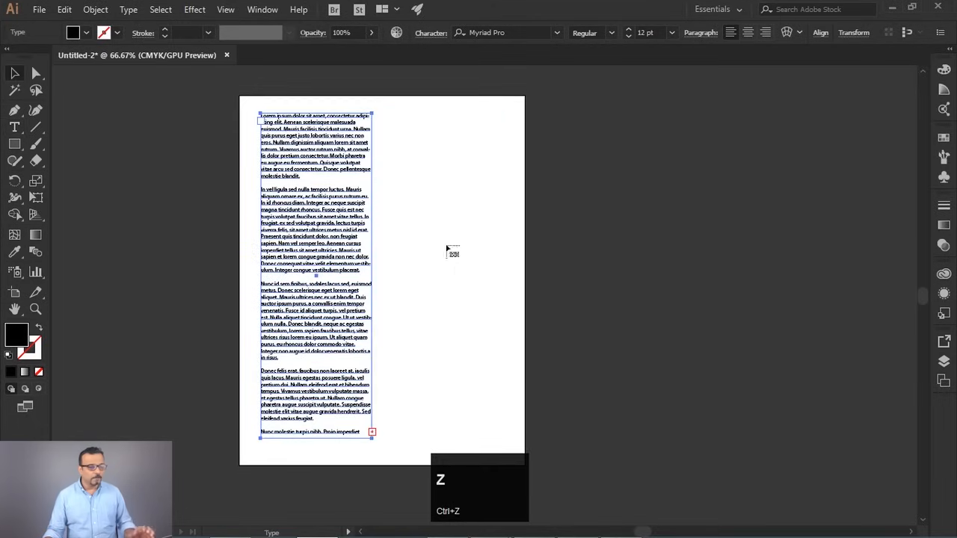
# - Place the overflow text in a linked frame of the same size as the first column, aligned with its top edge
pyautogui.click(384, 115)
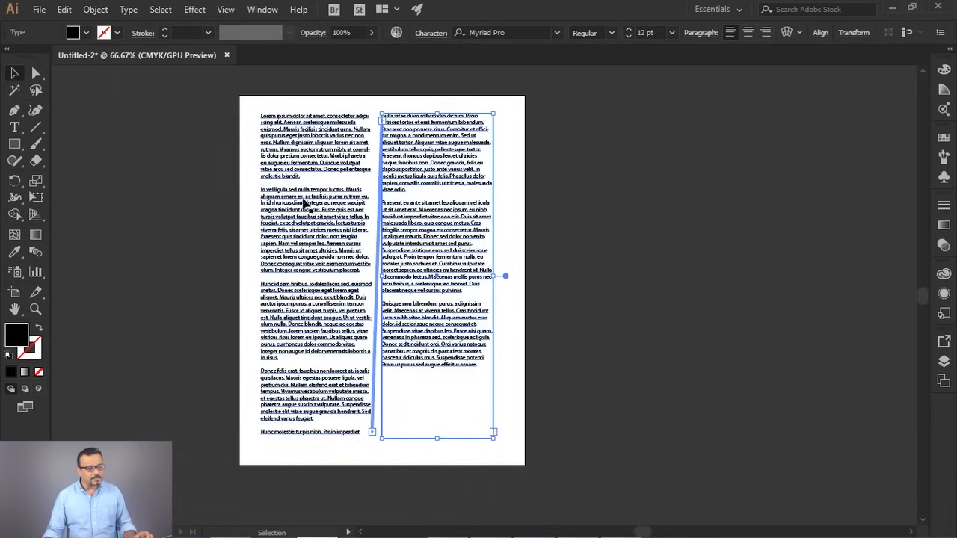
pyautogui.click(502, 219)
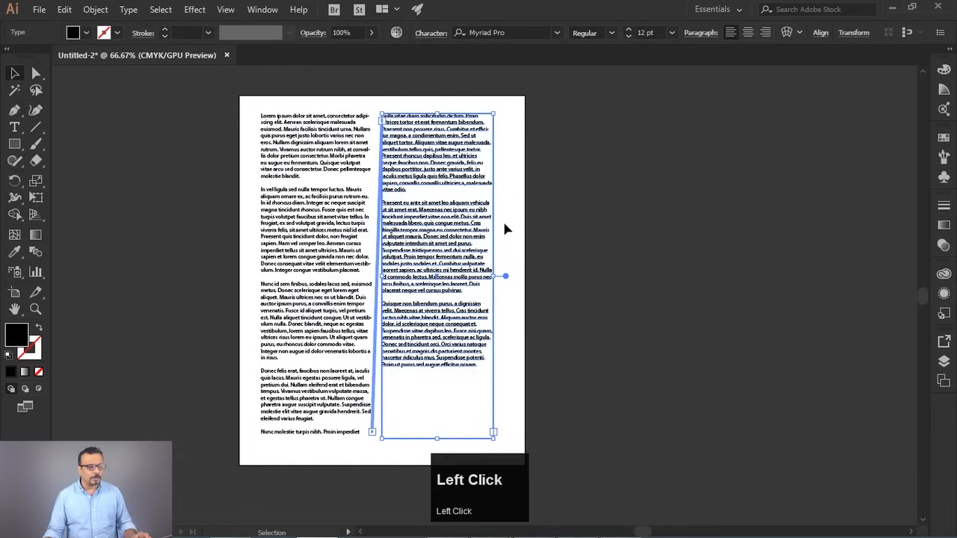
# - Cut the opening of the first column's second paragraph, from "In vel ligula" through "non feugiat", out of the linked text
pyautogui.scroll(2, 395, 299)
pyautogui.press('space')
pyautogui.moveTo(359, 257); pyautogui.dragTo(472, 383)
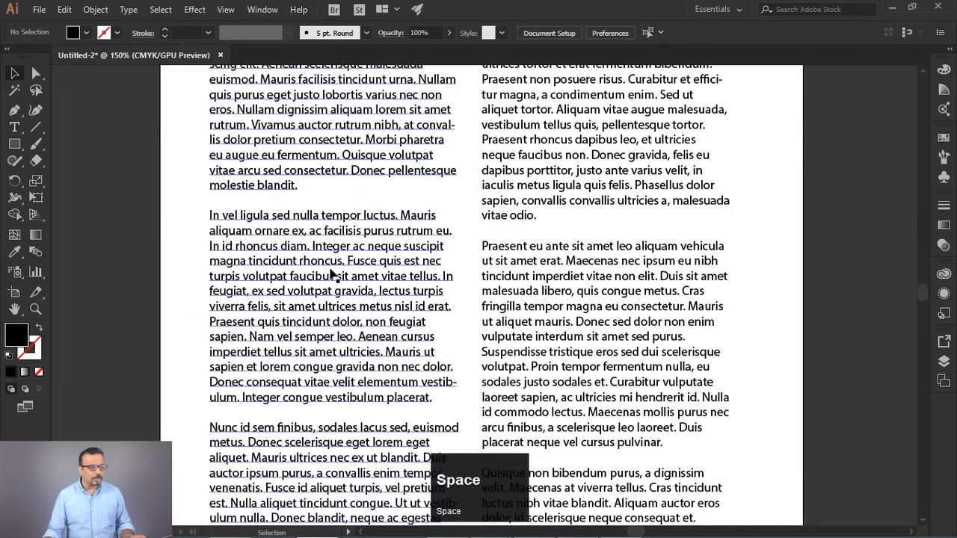
pyautogui.doubleClick(291, 217)
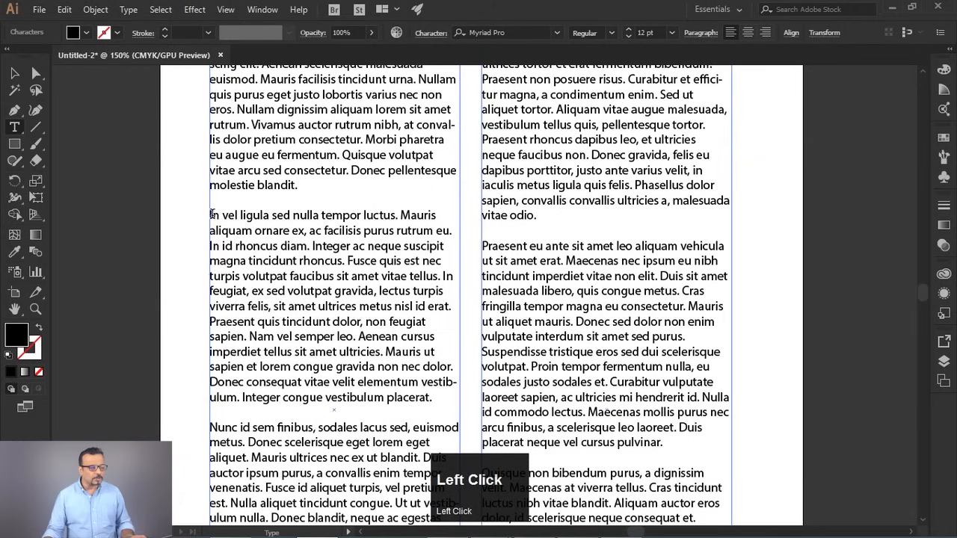
pyautogui.moveTo(210, 215); pyautogui.dragTo(448, 324)
pyautogui.hotkey('ctrl', 'x')
pyautogui.hotkey('ctrl', '-')
pyautogui.hotkey('ctrl', '-')
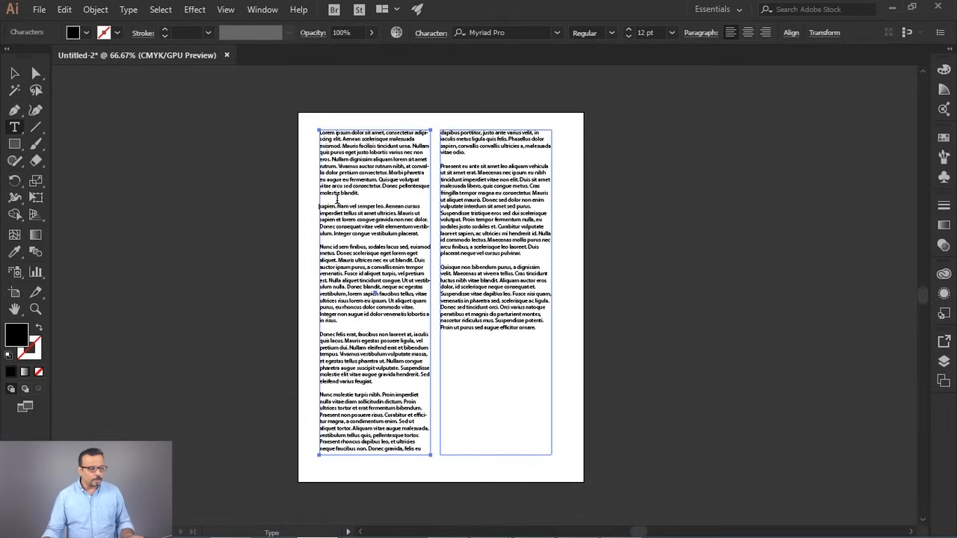
# - Copy the first three lines of the shortened second paragraph and paste them repeatedly in place to lengthen the threaded text
pyautogui.moveTo(321, 204); pyautogui.dragTo(430, 219)
pyautogui.press('ctrl')
pyautogui.hotkey('ctrl', 'c')
pyautogui.hotkey('ctrl', 'v')
pyautogui.hotkey('ctrl', 'v')
pyautogui.hotkey('ctrl', 'v')
pyautogui.hotkey('ctrl', 'v')
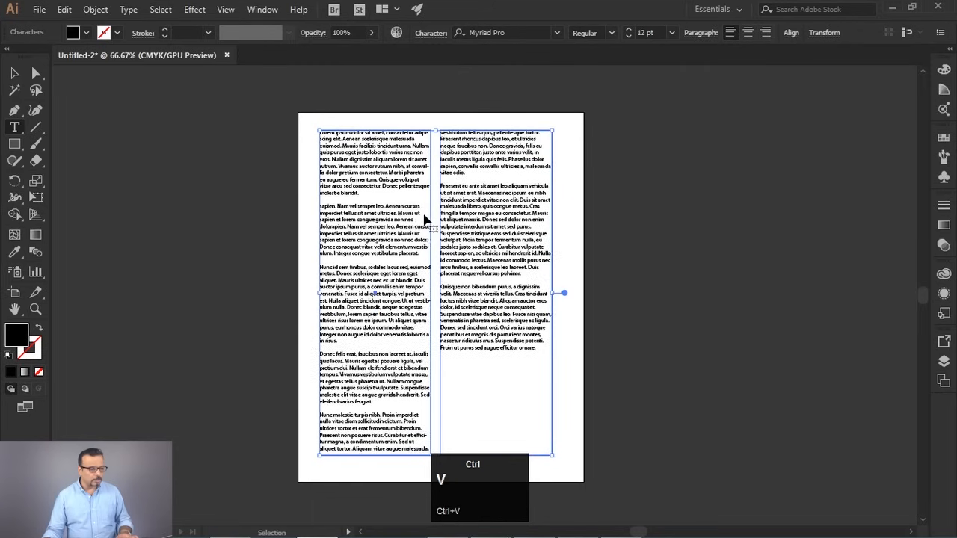
pyautogui.hotkey('ctrl', 'v')
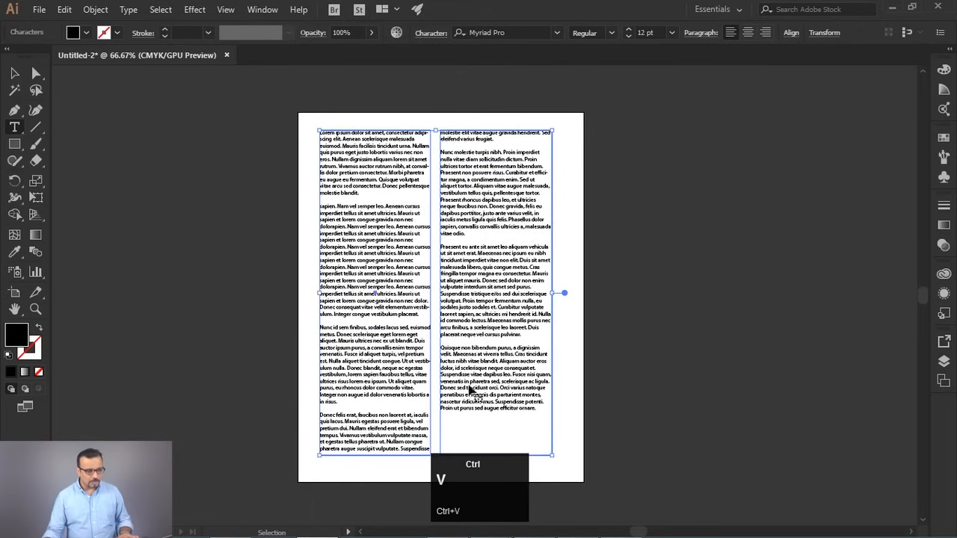
# - Undo the repeated pastes in the first column, leave text editing and deselect the linked frames
pyautogui.hotkey('ctrl', 'z')
pyautogui.hotkey('ctrl', 'z')
pyautogui.hotkey('ctrl', 'z')
pyautogui.hotkey('ctrl', 'z')
pyautogui.hotkey('ctrl', 'z')
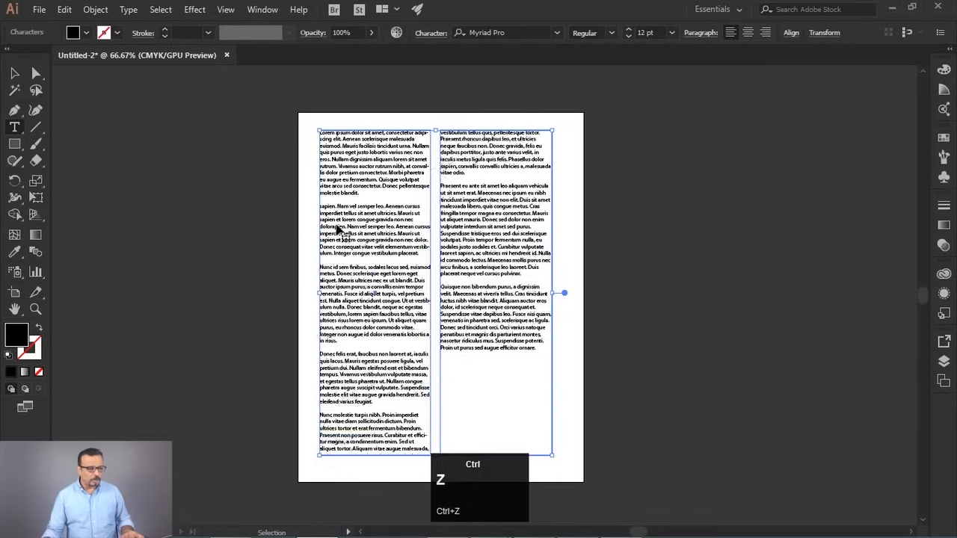
pyautogui.click(14, 73)
pyautogui.click(164, 172)
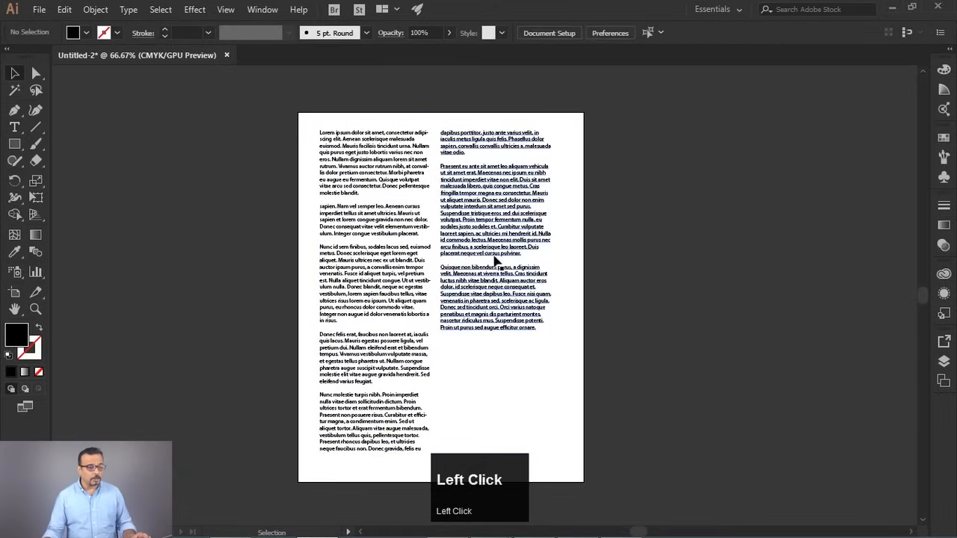
# - Clear both linked text frames from the page and draw a tall black ellipse about 261 by 610 pt in its left half
pyautogui.moveTo(644, 103); pyautogui.dragTo(364, 312)
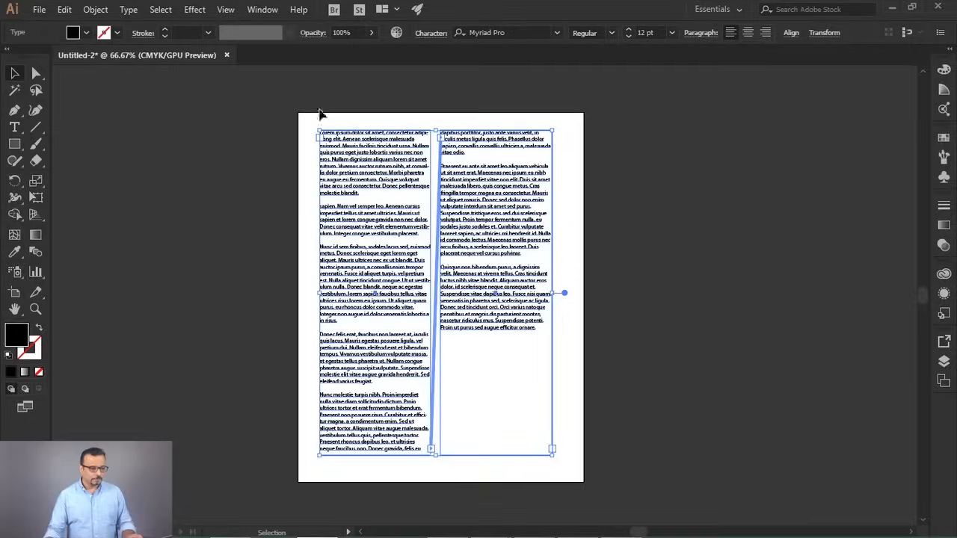
pyautogui.press('Delete')
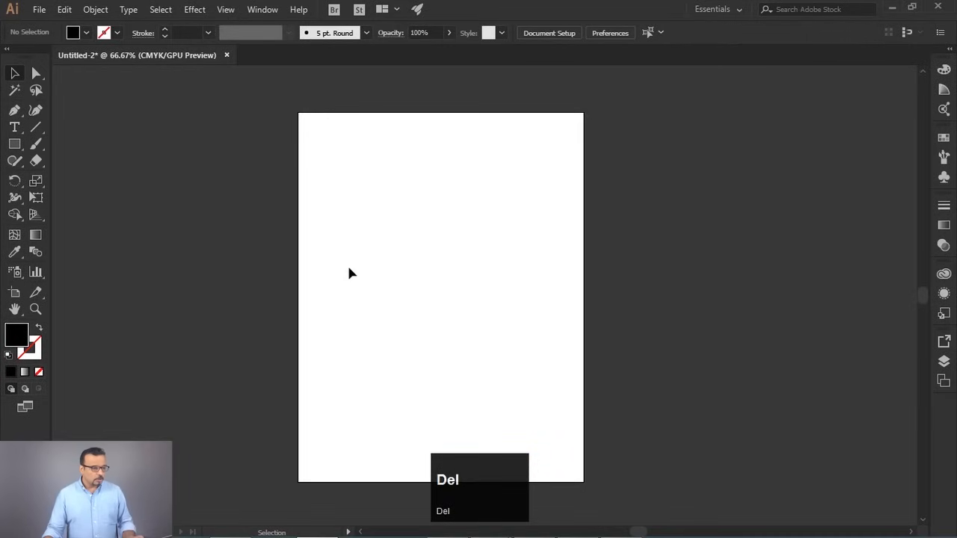
pyautogui.moveTo(14, 129); pyautogui.dragTo(87, 135)
pyautogui.moveTo(10, 127); pyautogui.dragTo(78, 147)
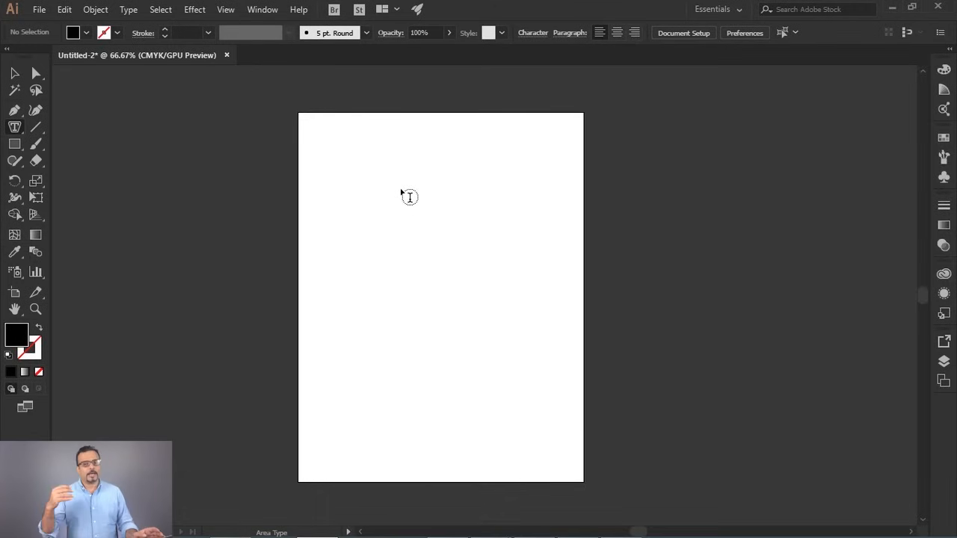
pyautogui.click(13, 150)
pyautogui.moveTo(14, 166); pyautogui.dragTo(69, 177)
pyautogui.moveTo(330, 138); pyautogui.dragTo(452, 423)
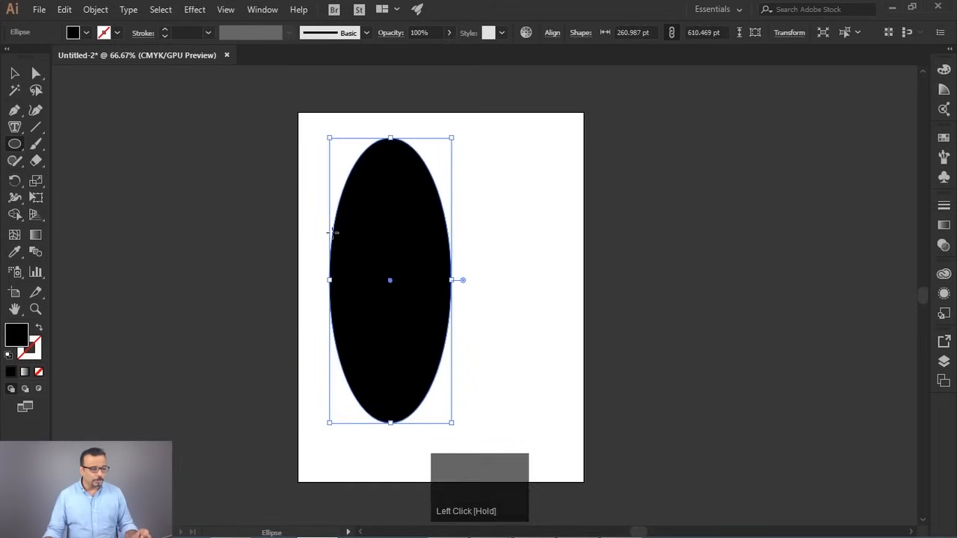
# - Convert the ellipse to area type, replace its placeholder text with repeated pastes of the copied lines until it is full, and deselect it
pyautogui.moveTo(13, 133); pyautogui.dragTo(83, 144)
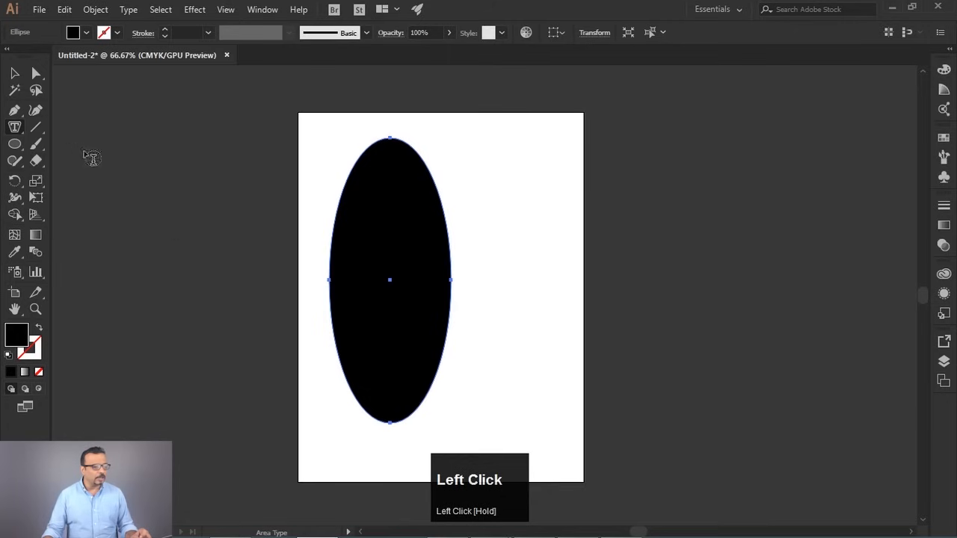
pyautogui.click(390, 146)
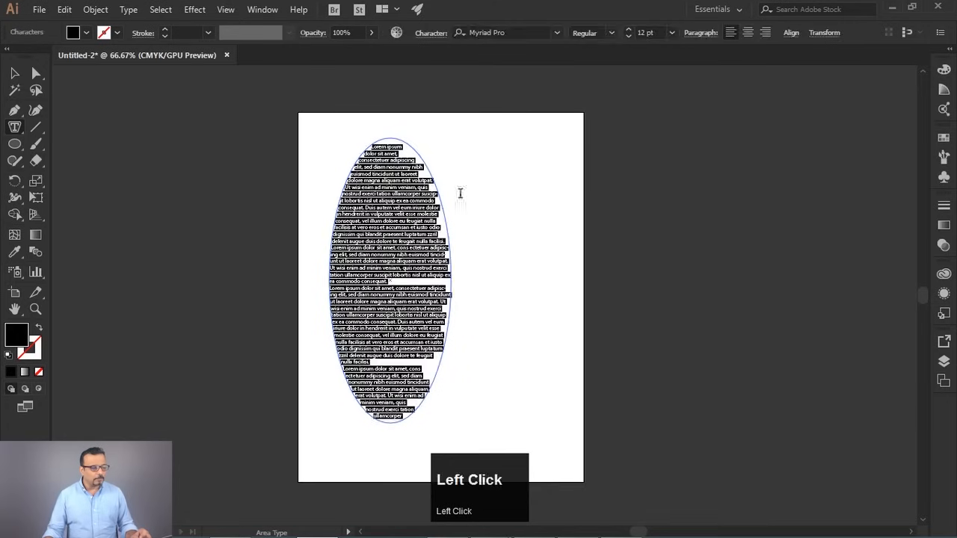
pyautogui.hotkey('ctrl', 'v')
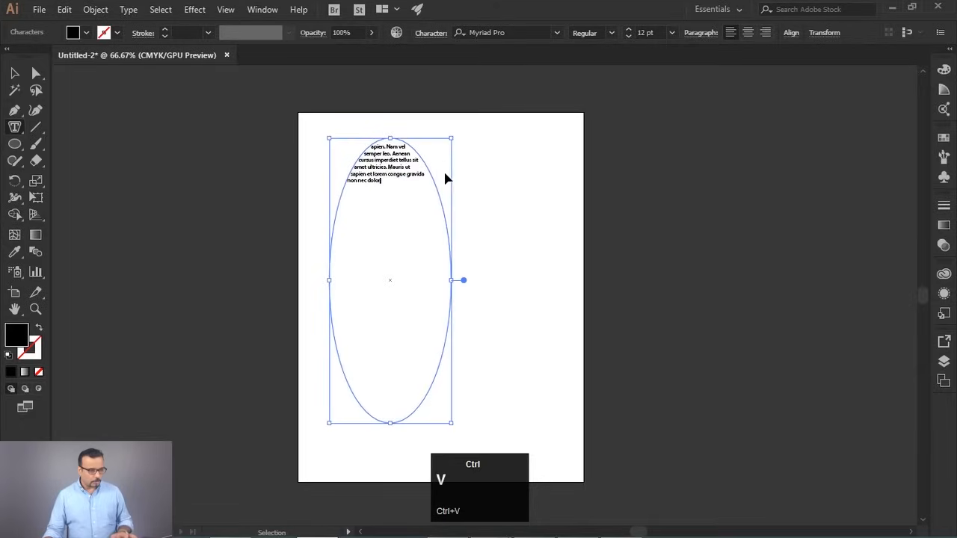
pyautogui.hotkey('ctrl', 'v')
pyautogui.hotkey('ctrl', 'v')
pyautogui.hotkey('ctrl', 'v')
pyautogui.hotkey('ctrl', 'v')
pyautogui.hotkey('ctrl', 'v')
pyautogui.hotkey('ctrl', 'v')
pyautogui.hotkey('ctrl', 'v')
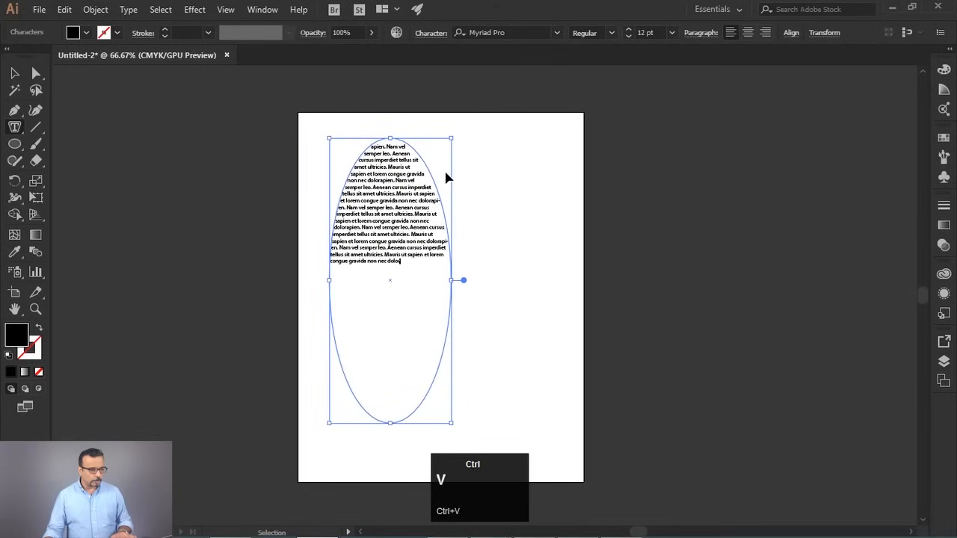
pyautogui.hotkey('ctrl', 'v')
pyautogui.hotkey('ctrl', 'v')
pyautogui.hotkey('ctrl', 'v')
pyautogui.hotkey('ctrl', 'v')
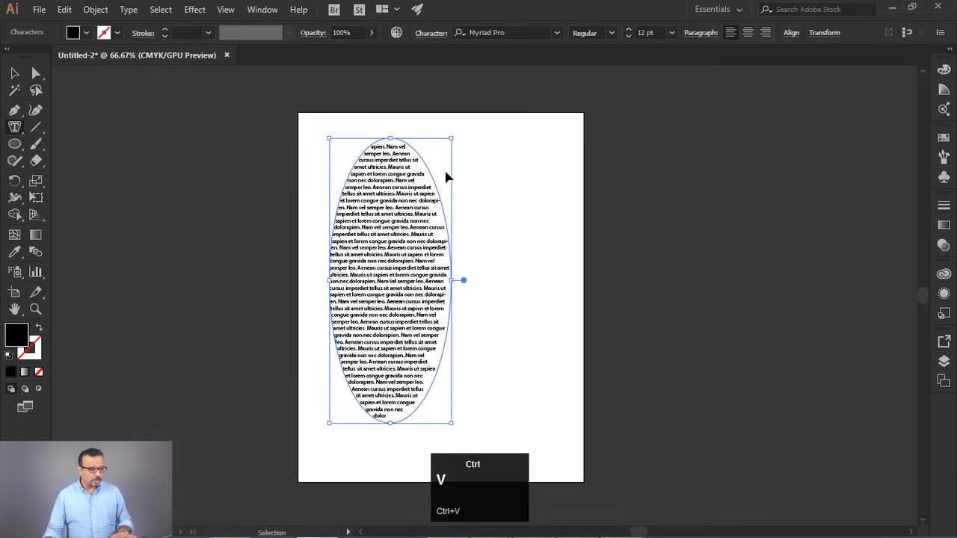
pyautogui.click(14, 72)
pyautogui.click(509, 222)
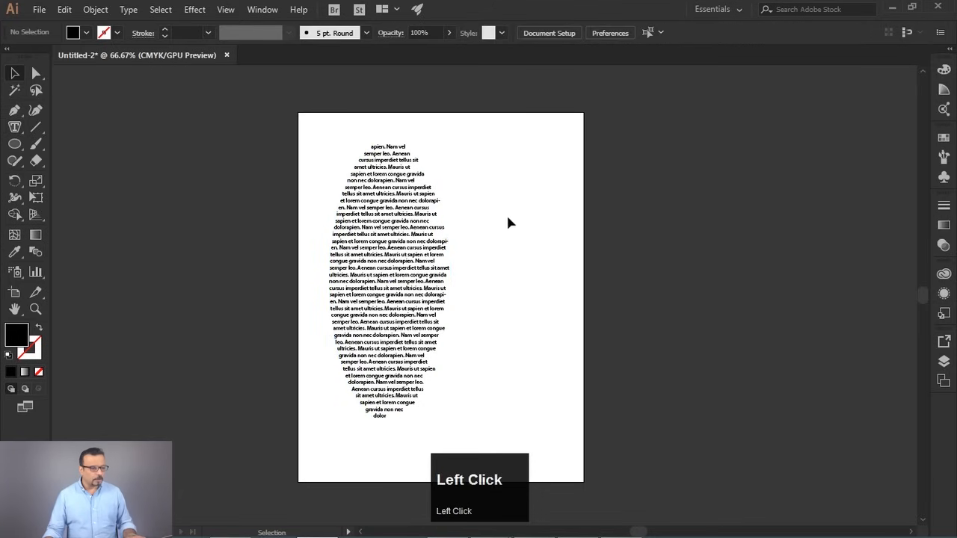
# - Turn off hyphenation for the ellipse text and justify all its lines
pyautogui.scroll(2, 391, 227)
pyautogui.scroll(-1, 391, 226)
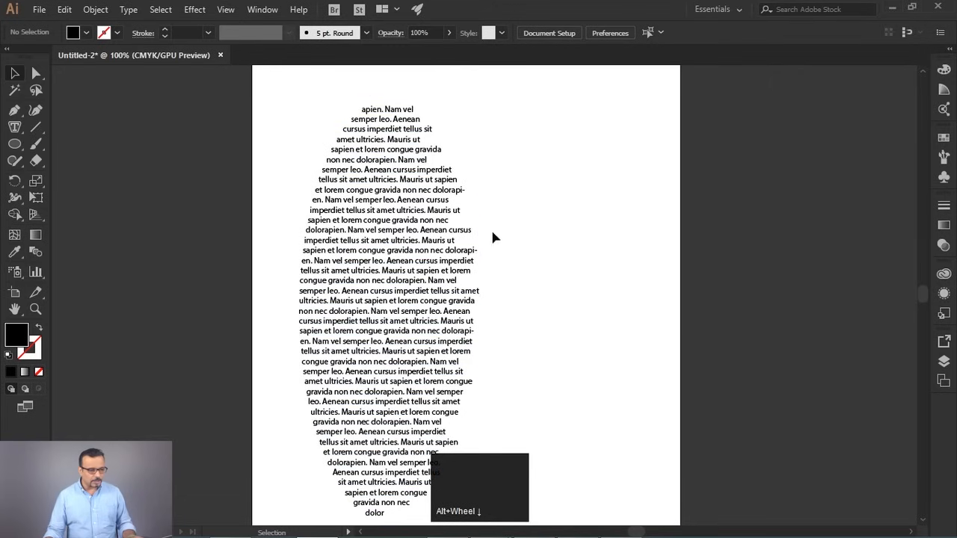
pyautogui.click(426, 236)
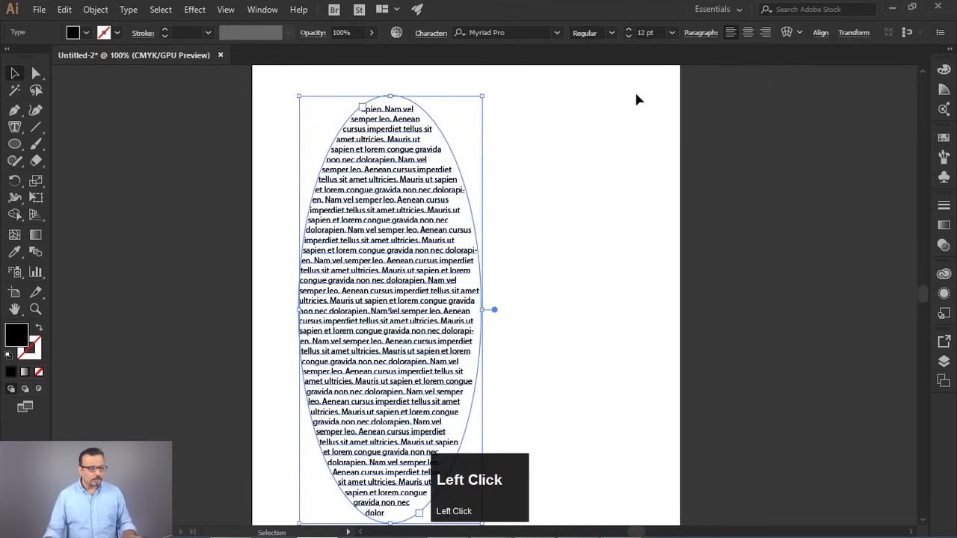
pyautogui.click(701, 34)
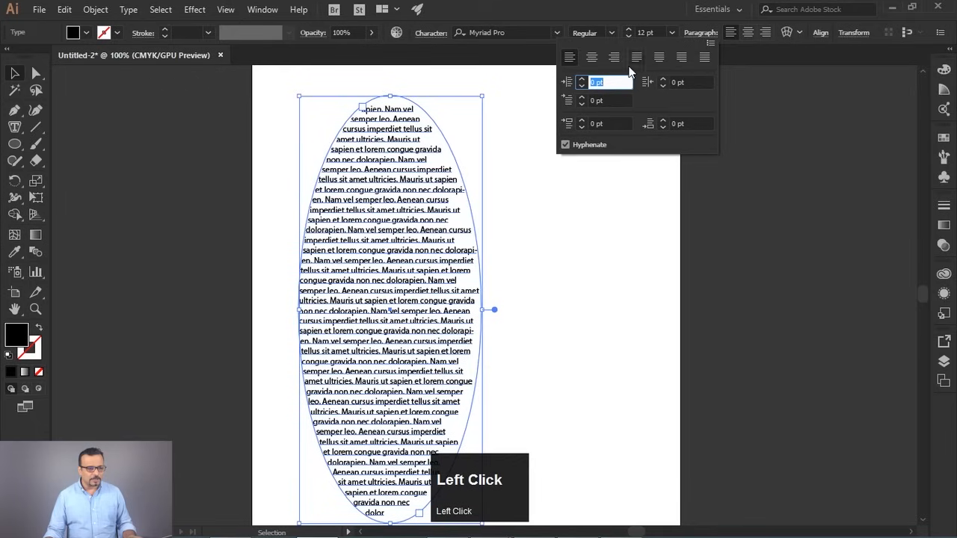
pyautogui.click(565, 145)
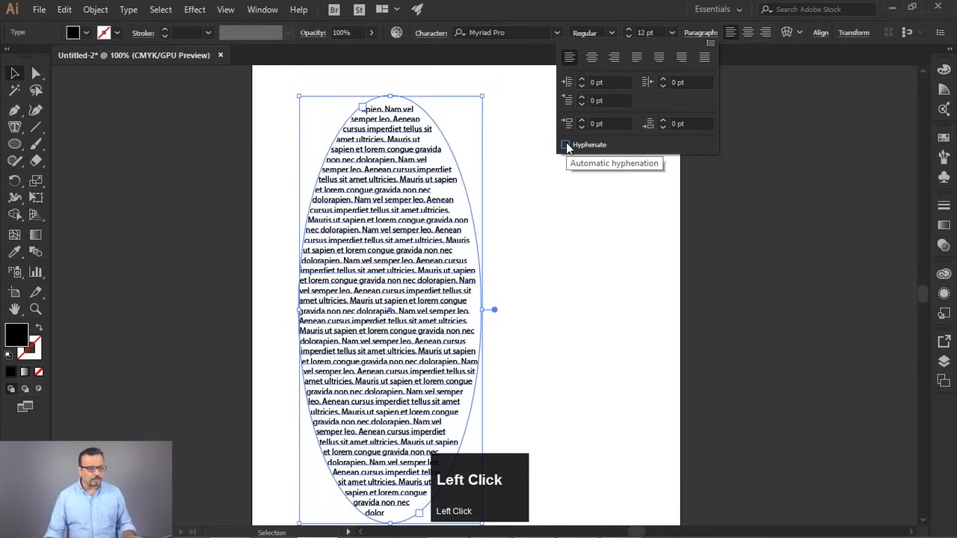
pyautogui.click(704, 57)
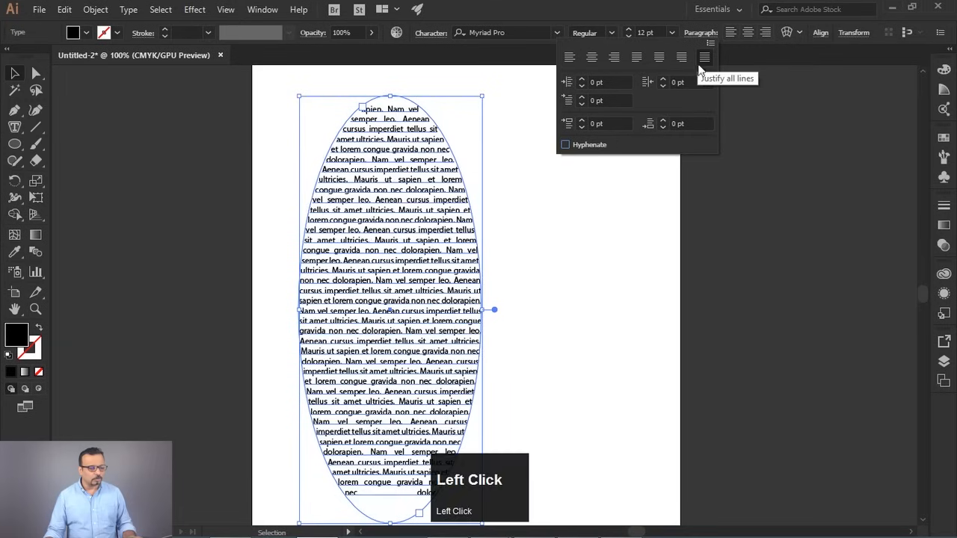
pyautogui.click(526, 271)
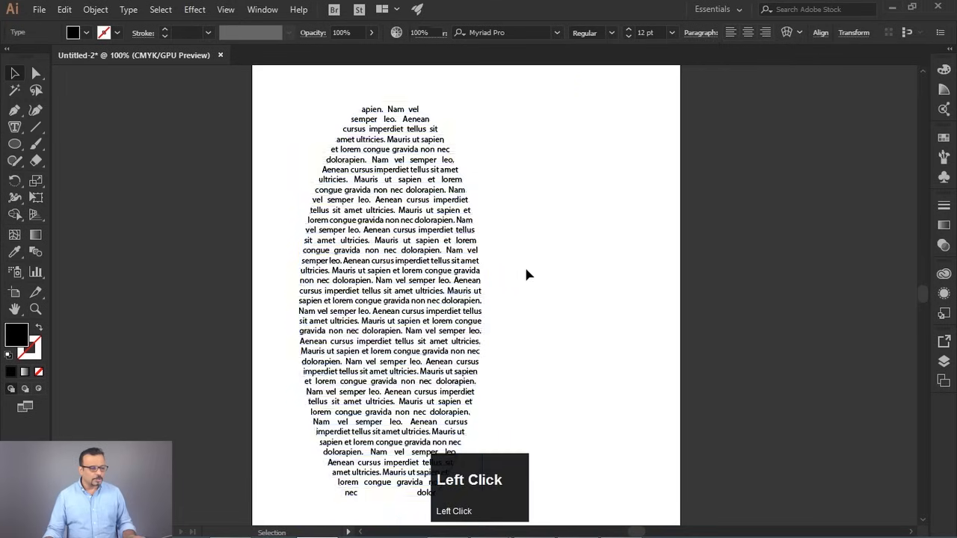
# - Delete the justified ellipse text from the page
pyautogui.keyDown('alt'); pyautogui.scroll(-1, 398, 279); pyautogui.keyUp('alt')
pyautogui.keyDown('alt'); pyautogui.scroll(1, 398, 279); pyautogui.keyUp('alt')
pyautogui.press('space')
pyautogui.moveTo(537, 236); pyautogui.dragTo(506, 288)
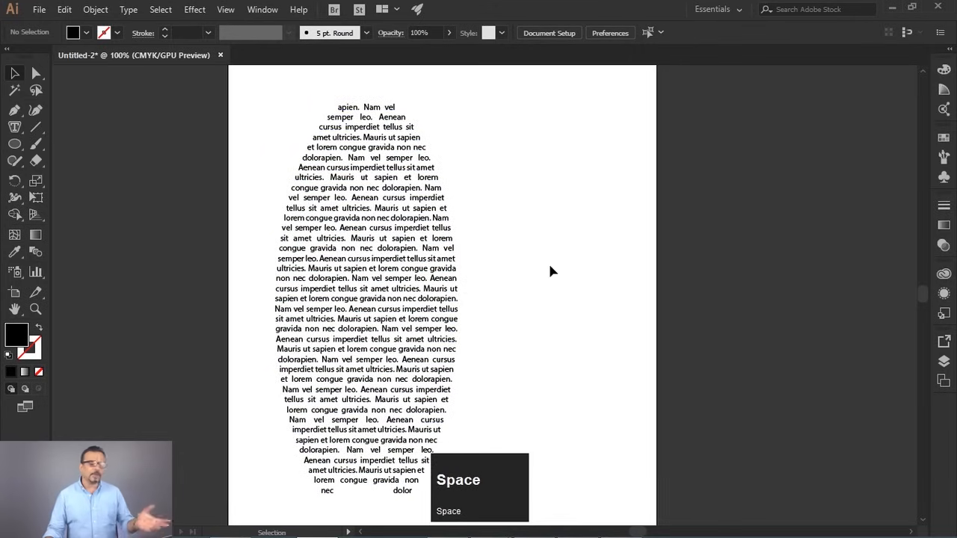
pyautogui.moveTo(484, 150); pyautogui.dragTo(322, 352)
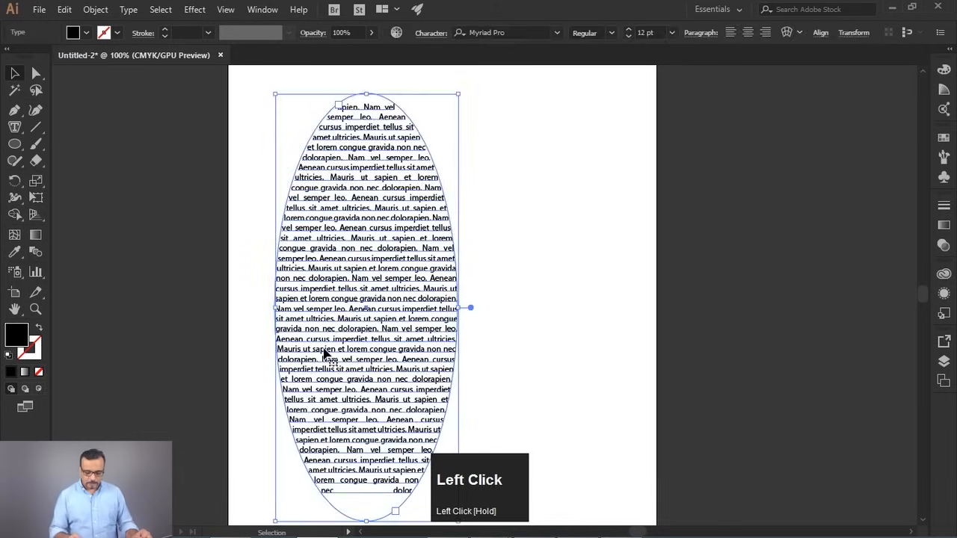
pyautogui.press('Delete')
# - Draw a closed Pen tool shape covering most of the page, with a concave curve cutting out its upper-left corner
pyautogui.press('ctrl')
pyautogui.hotkey('ctrl', '-')
pyautogui.press('space')
pyautogui.moveTo(391, 352); pyautogui.dragTo(322, 295)
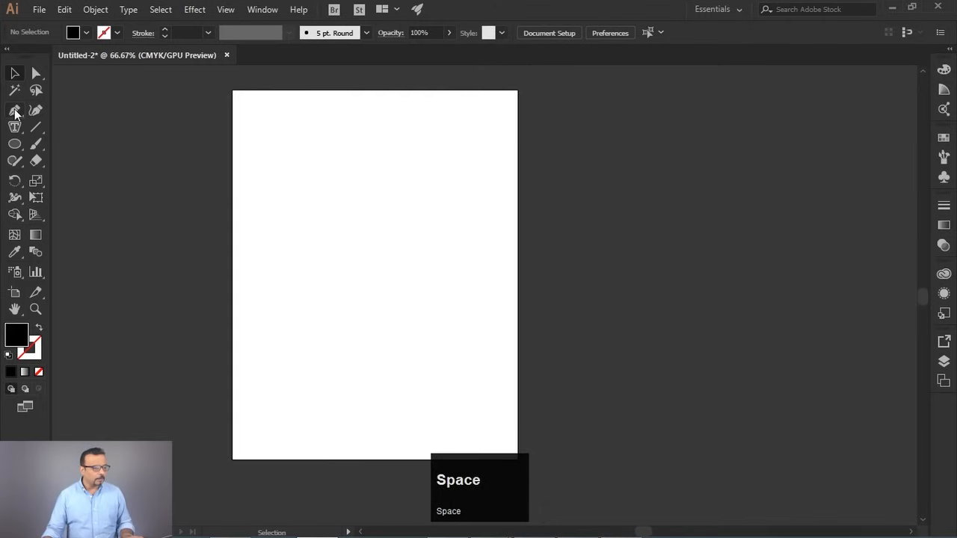
pyautogui.click(15, 111)
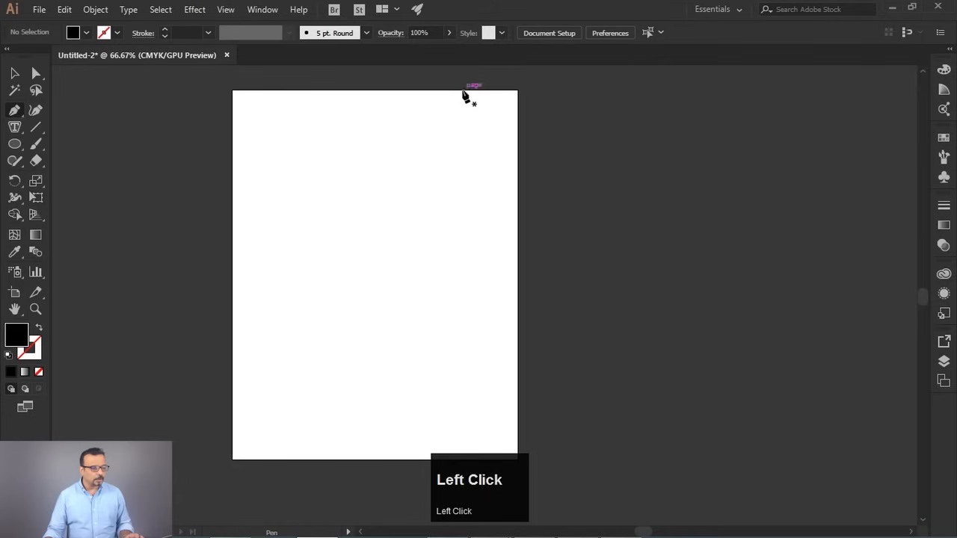
pyautogui.click(508, 105)
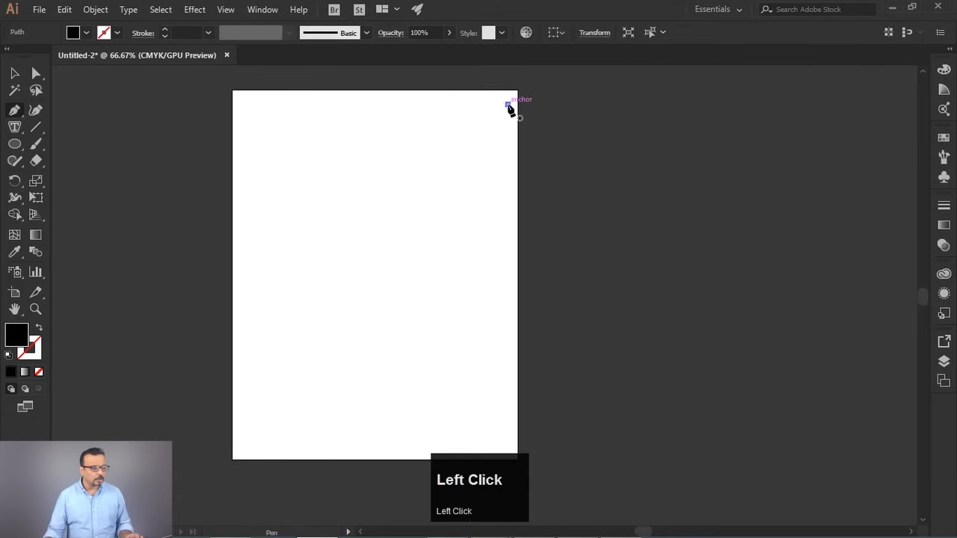
pyautogui.keyDown('shift'); pyautogui.click(388, 104); pyautogui.keyUp('shift')
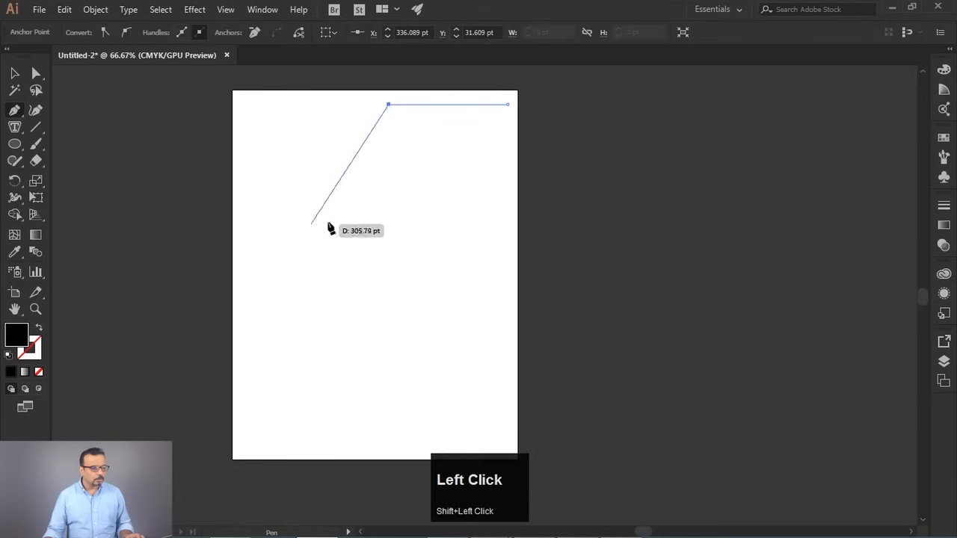
pyautogui.moveTo(253, 217); pyautogui.dragTo(132, 223)
pyautogui.click(253, 216)
pyautogui.keyDown('shift'); pyautogui.click(257, 446); pyautogui.keyUp('shift')
pyautogui.press('space')
pyautogui.moveTo(486, 424); pyautogui.dragTo(426, 356)
pyautogui.keyDown('shift'); pyautogui.click(440, 382); pyautogui.keyUp('shift')
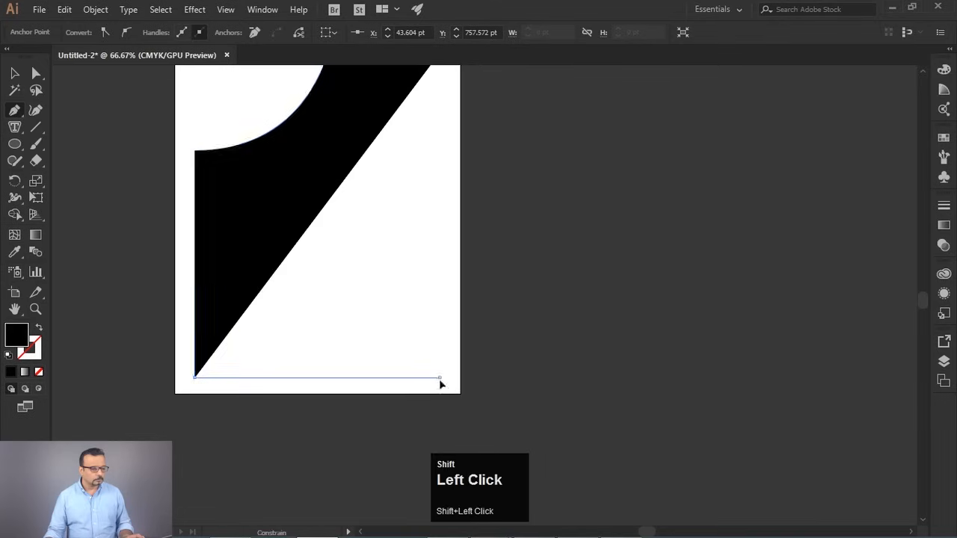
pyautogui.press('space')
pyautogui.moveTo(431, 213); pyautogui.dragTo(437, 299)
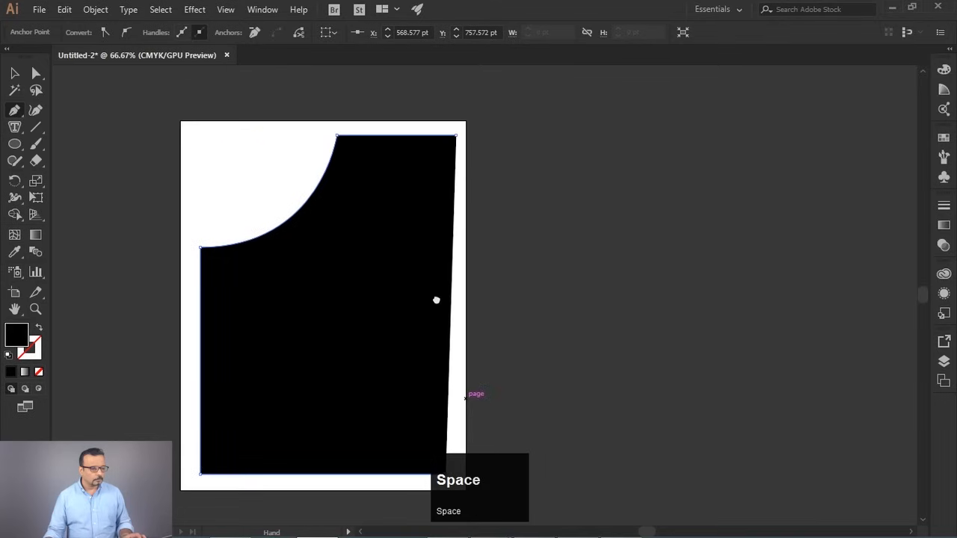
pyautogui.click(456, 136)
# - Align the shape's lower-right anchor point with the upper-right one so the right edge runs vertical, and deselect the shape
pyautogui.press('space')
pyautogui.moveTo(476, 192); pyautogui.dragTo(423, 243)
pyautogui.press('a')
pyautogui.moveTo(400, 428)
pyautogui.mouseDown()
pyautogui.moveTo(368, 448)
pyautogui.moveTo(399, 440)
pyautogui.mouseUp()
pyautogui.click(479, 360)
pyautogui.press('space')
pyautogui.moveTo(437, 275); pyautogui.dragTo(541, 259)
pyautogui.moveTo(397, 199); pyautogui.dragTo(407, 252)
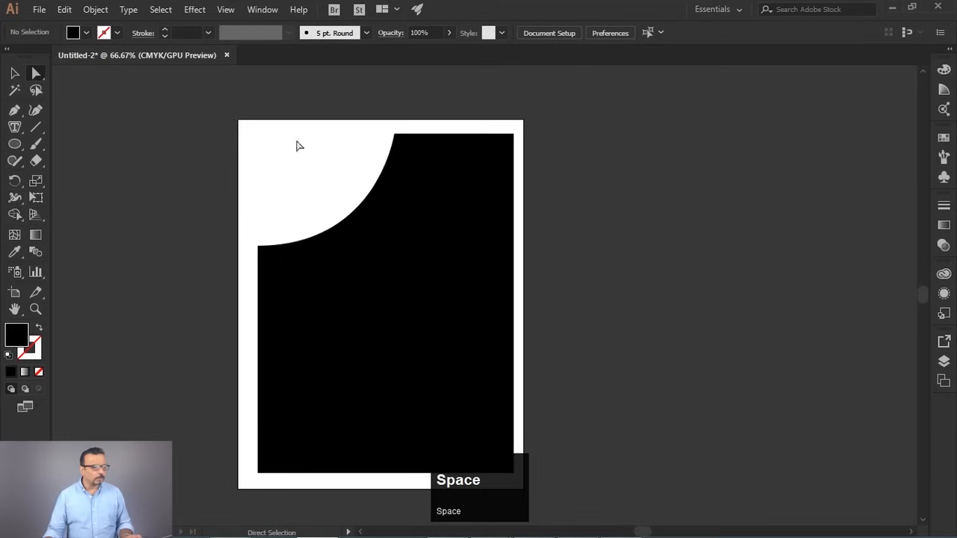
# - Draw a black five-pointed star in the empty upper-left corner of the page
pyautogui.moveTo(20, 145); pyautogui.dragTo(74, 212)
pyautogui.moveTo(304, 176); pyautogui.dragTo(337, 213)
# - Bow the large shape's concave edge slightly further down around the star and move the star down a little
pyautogui.click(35, 74)
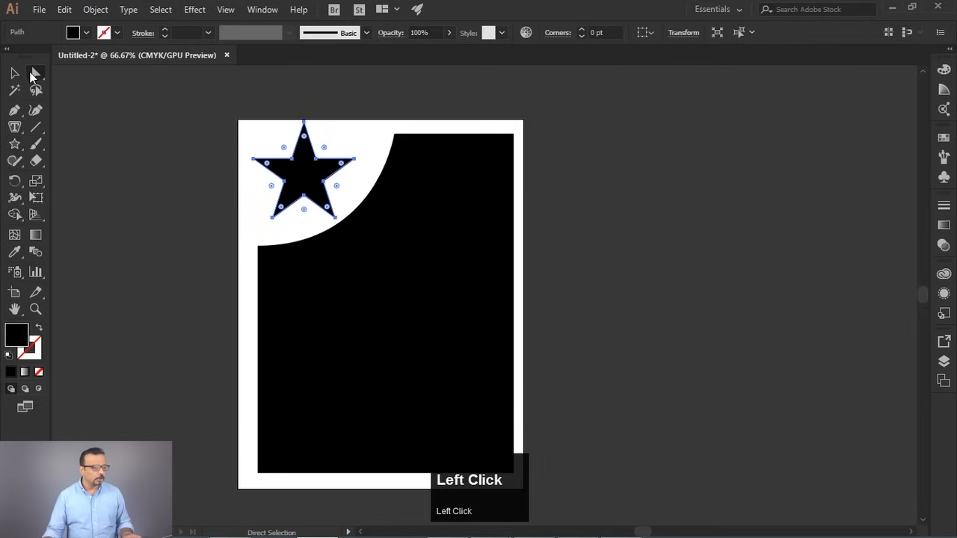
pyautogui.click(346, 223)
pyautogui.moveTo(347, 223); pyautogui.dragTo(352, 235)
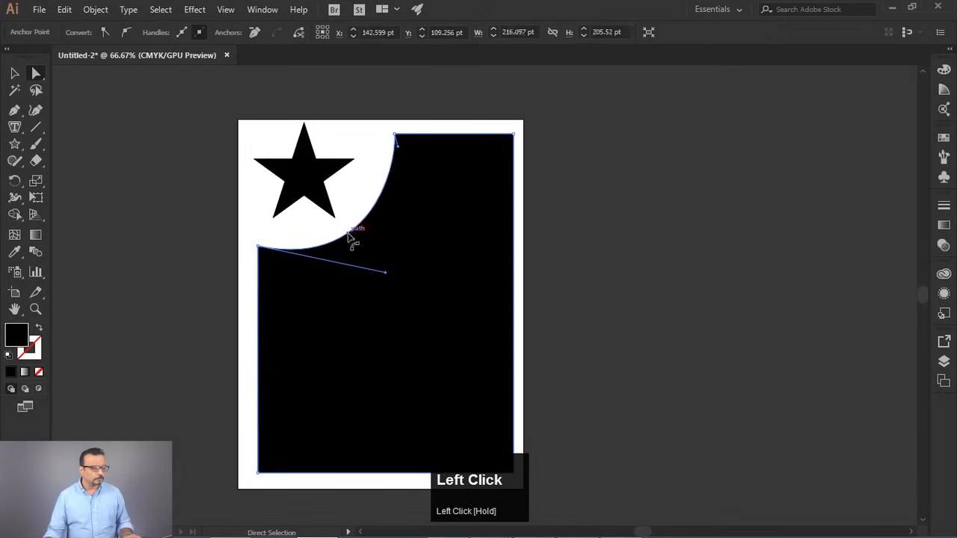
pyautogui.moveTo(298, 171); pyautogui.dragTo(298, 186)
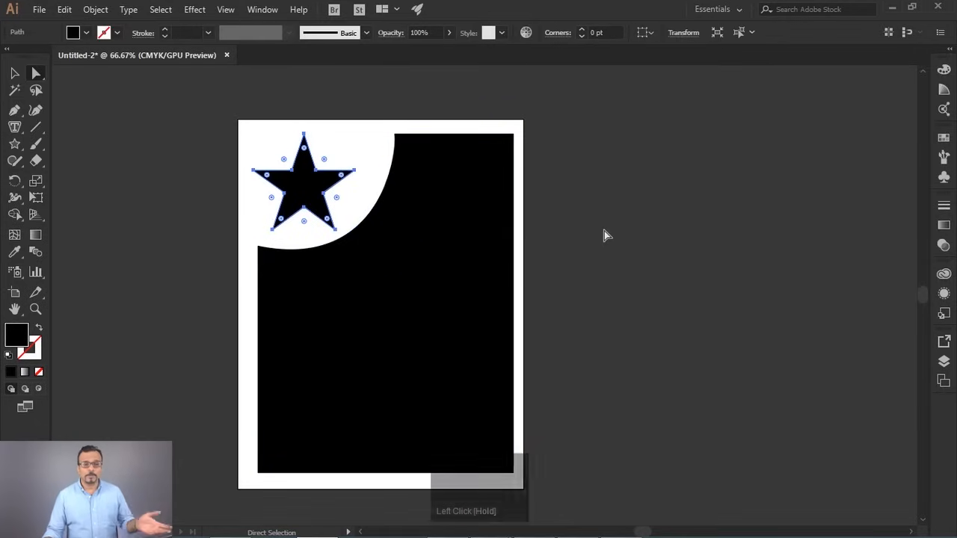
# - Select the large cut-out shape for area type, and copy the seven Lorem Ipsum paragraphs from the lipsum.com page in the browser
pyautogui.click(469, 199)
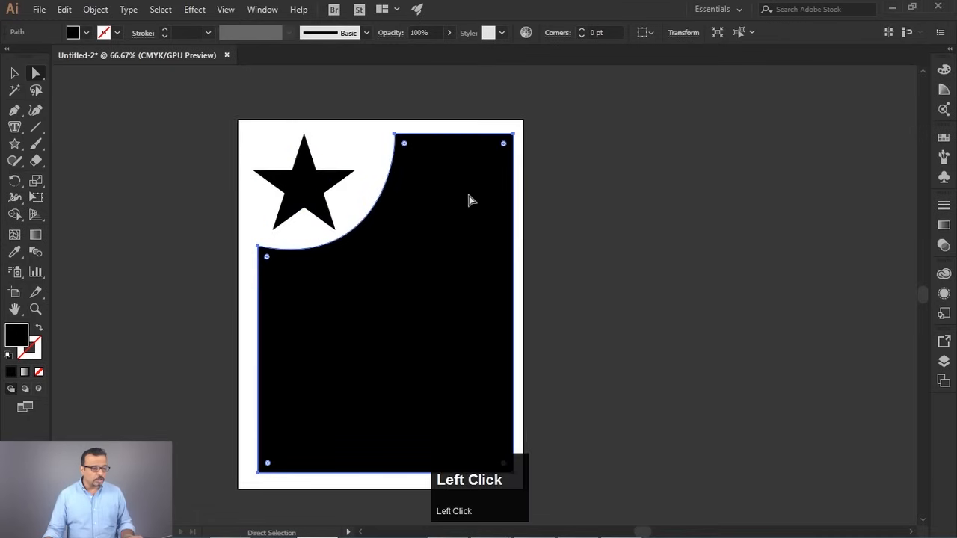
pyautogui.click(16, 128)
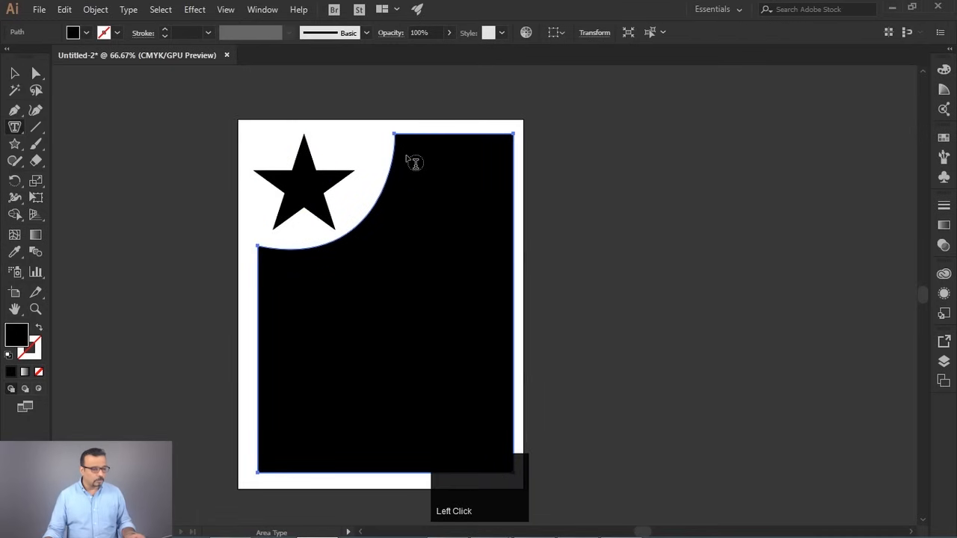
pyautogui.hotkey('alt', 'Tab')
pyautogui.keyDown('alt'); pyautogui.click(387, 233); pyautogui.keyUp('alt')
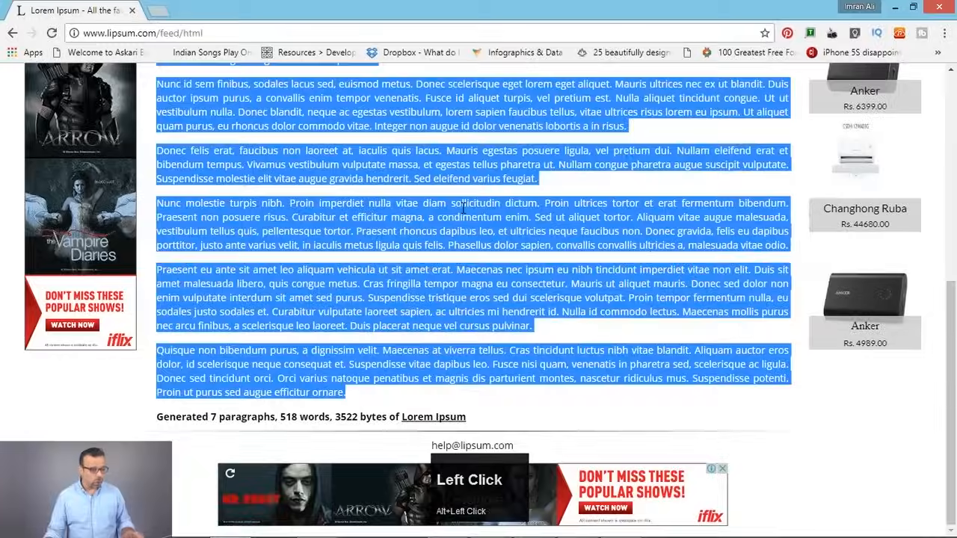
pyautogui.hotkey('alt', 'Tab')
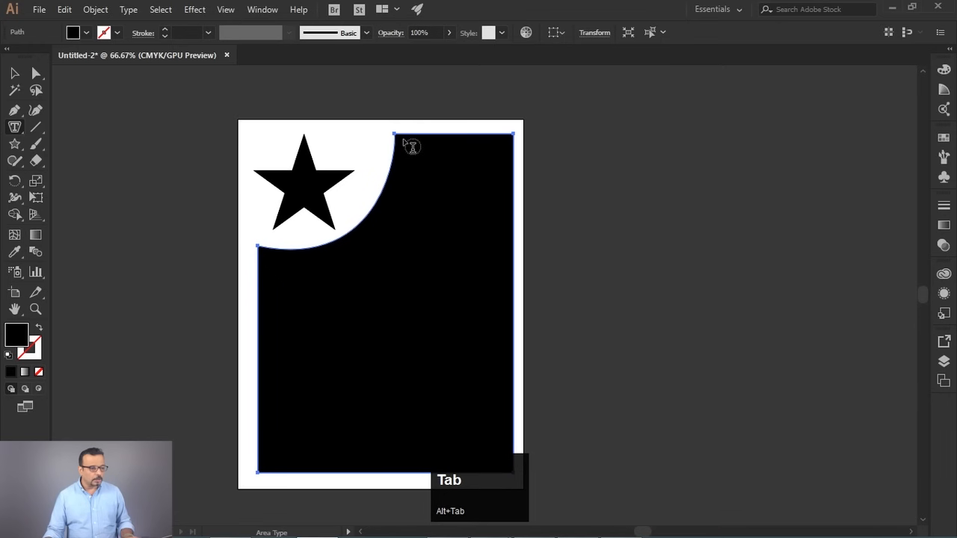
# - Convert the large shape to area type, replace its placeholder text with the copied Lorem Ipsum paragraphs, and deselect it
pyautogui.click(404, 139)
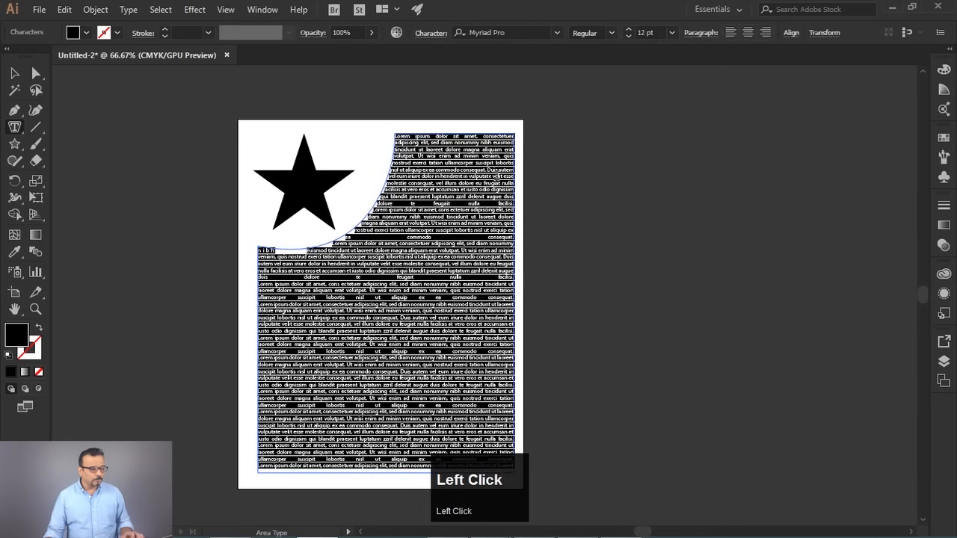
pyautogui.hotkey('ctrl', 'v')
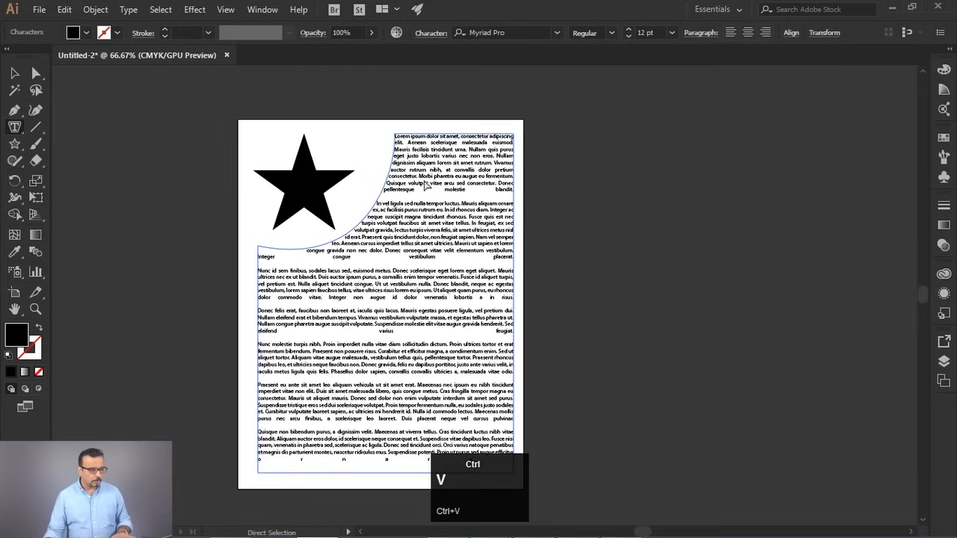
pyautogui.click(15, 73)
pyautogui.click(619, 181)
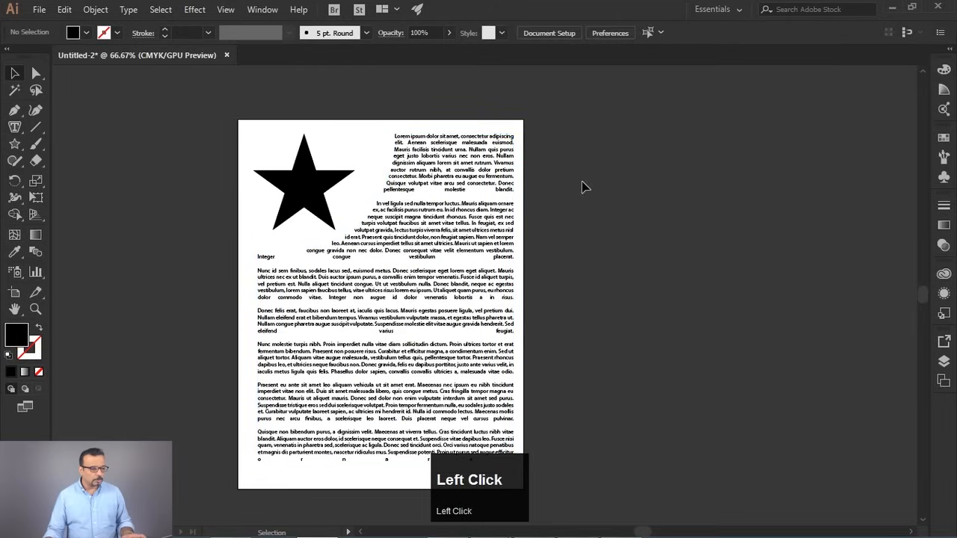
# - Left-align the paragraphs in the large area type shape beside the star and deselect it
pyautogui.keyDown('alt'); pyautogui.scroll(1, 404, 281); pyautogui.keyUp('alt')
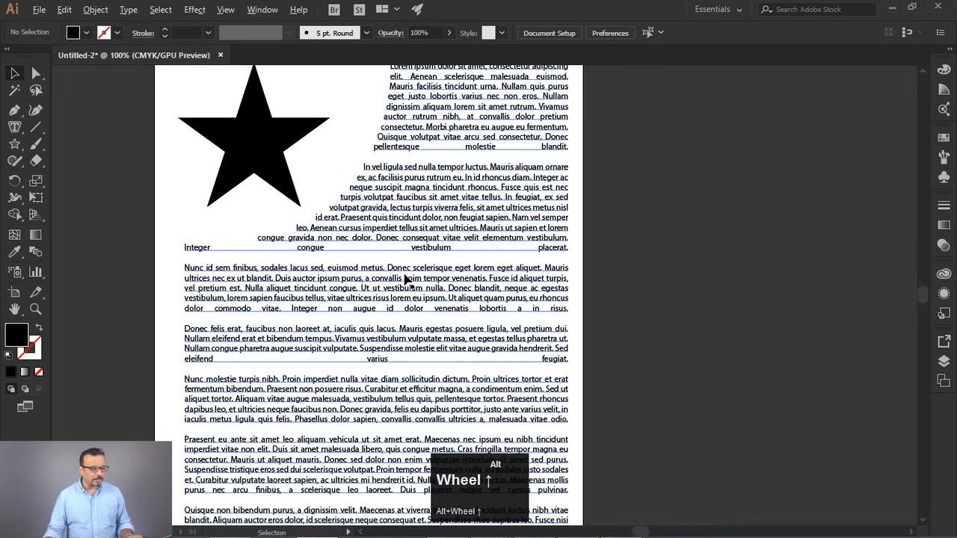
pyautogui.press('space')
pyautogui.moveTo(624, 231); pyautogui.dragTo(484, 135)
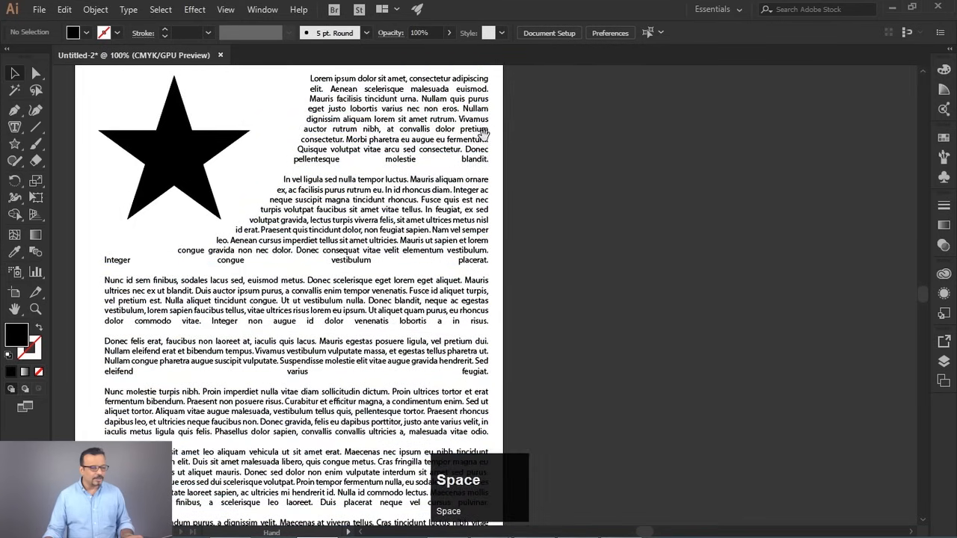
pyautogui.click(444, 220)
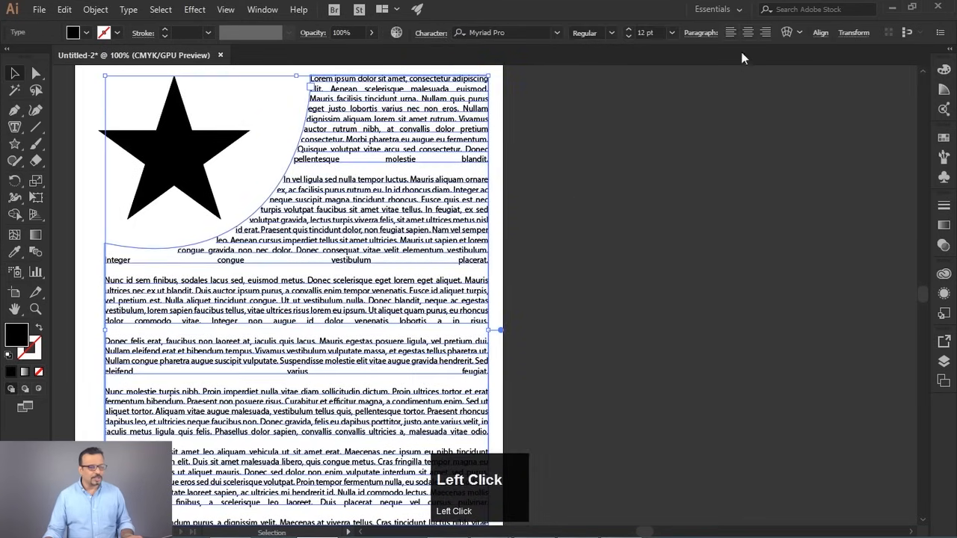
pyautogui.click(730, 34)
pyautogui.click(666, 166)
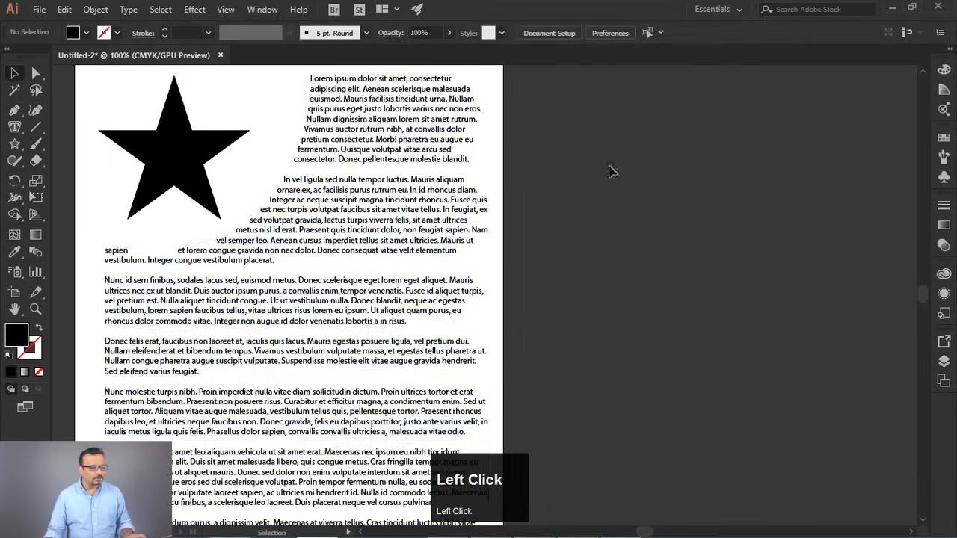
# - Delete the star and the large area type object to leave the page empty
pyautogui.keyDown('alt'); pyautogui.scroll(-2, 603, 155); pyautogui.keyUp('alt')
pyautogui.keyDown('alt'); pyautogui.scroll(1, 602, 154); pyautogui.keyUp('alt')
pyautogui.press('space')
pyautogui.moveTo(618, 183); pyautogui.dragTo(576, 164)
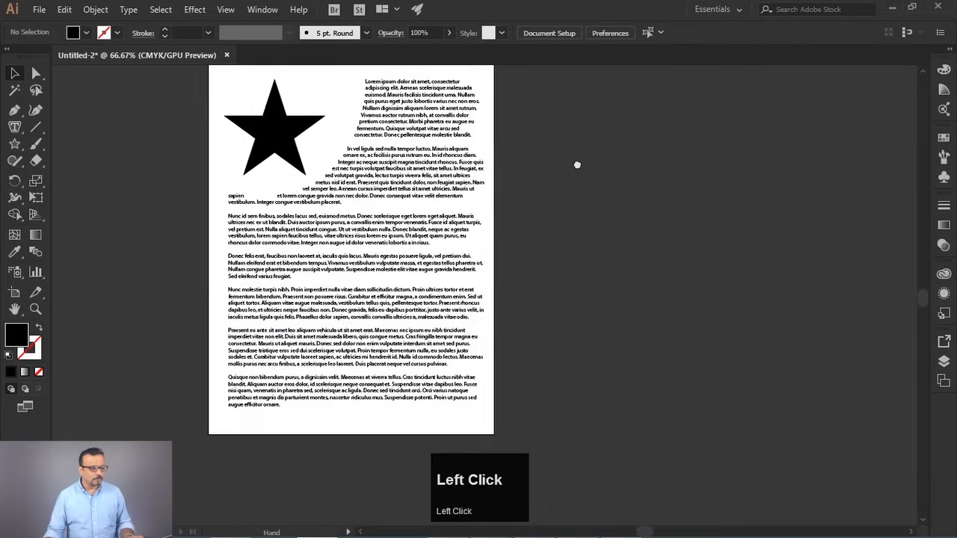
pyautogui.moveTo(545, 85); pyautogui.dragTo(186, 254)
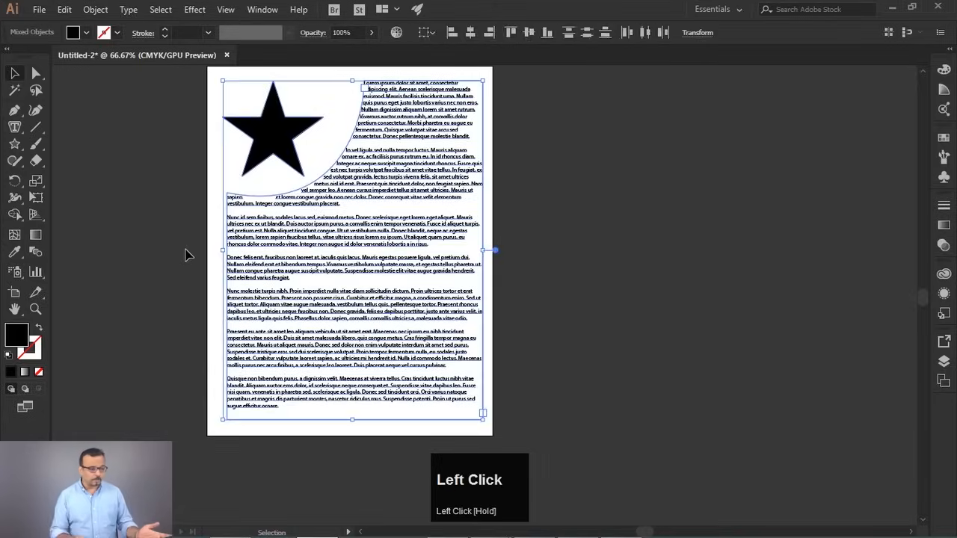
pyautogui.press('Delete')
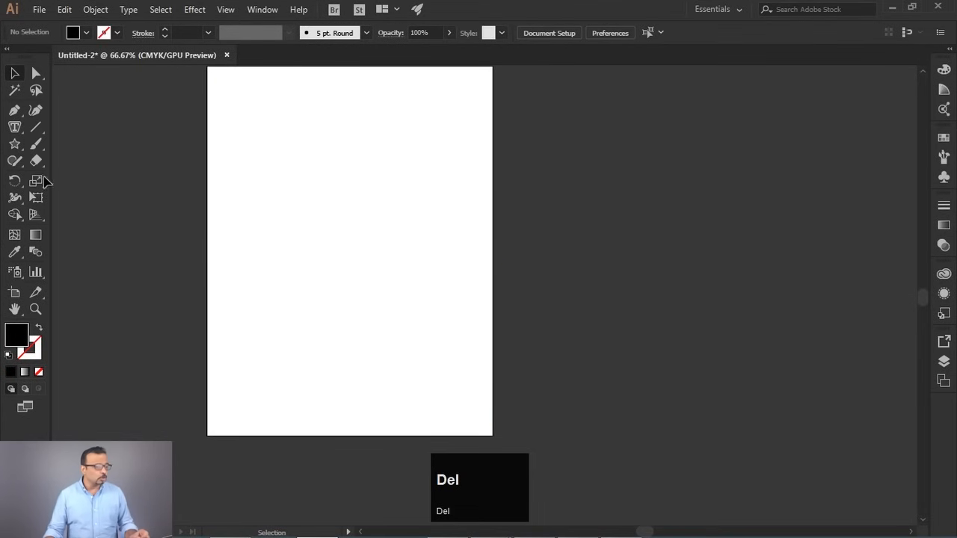
# - Draw an open S-shaped Pen path with three anchor points across the page, with a black stroke and no fill
pyautogui.click(14, 129)
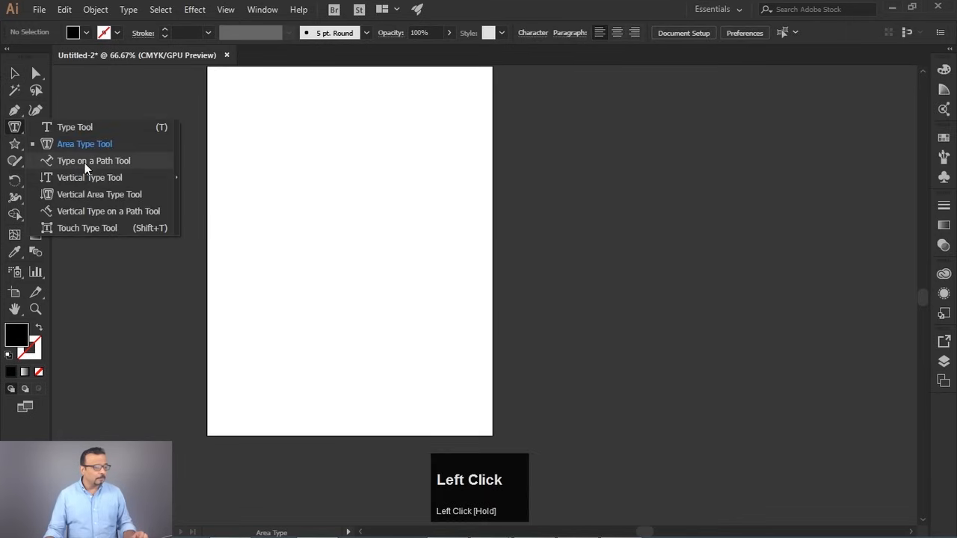
pyautogui.press('capslock')
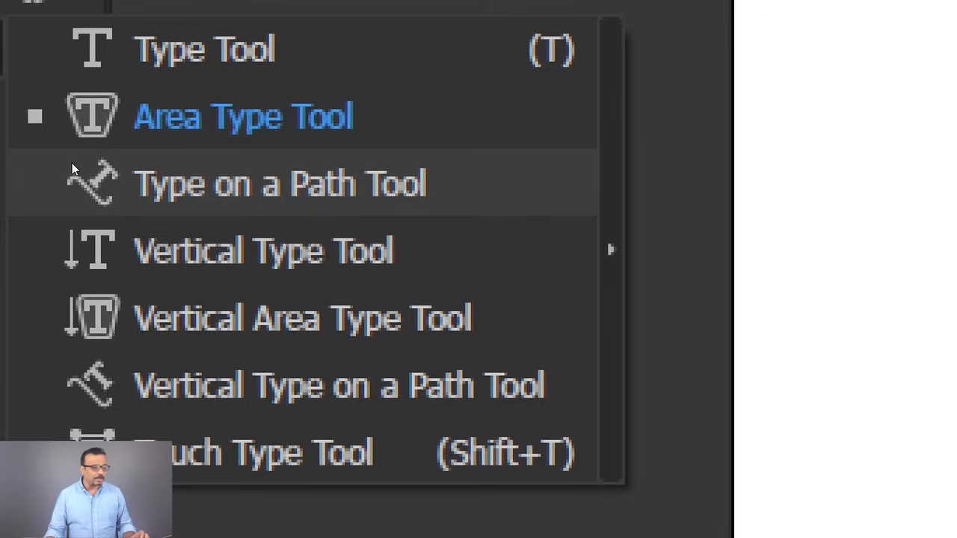
pyautogui.click(72, 161)
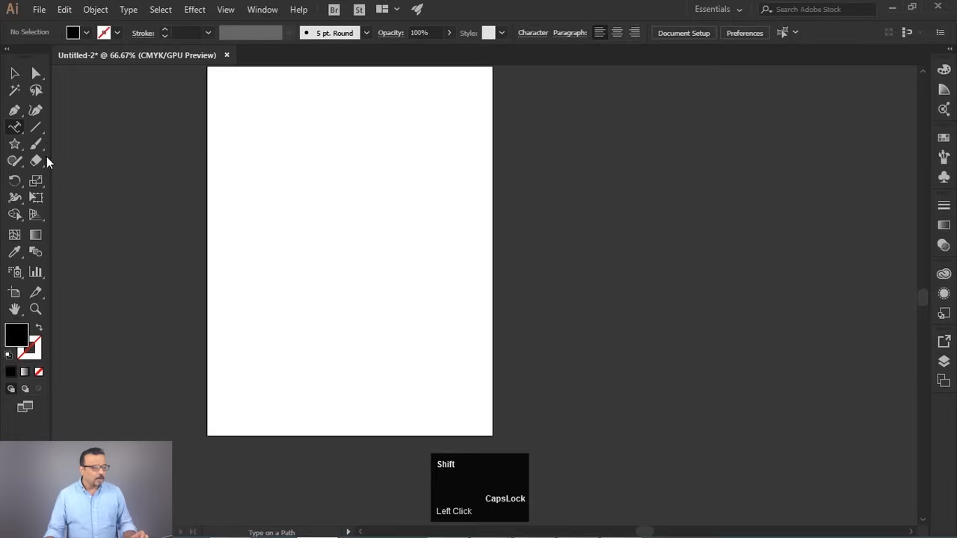
pyautogui.moveTo(14, 144); pyautogui.dragTo(13, 118)
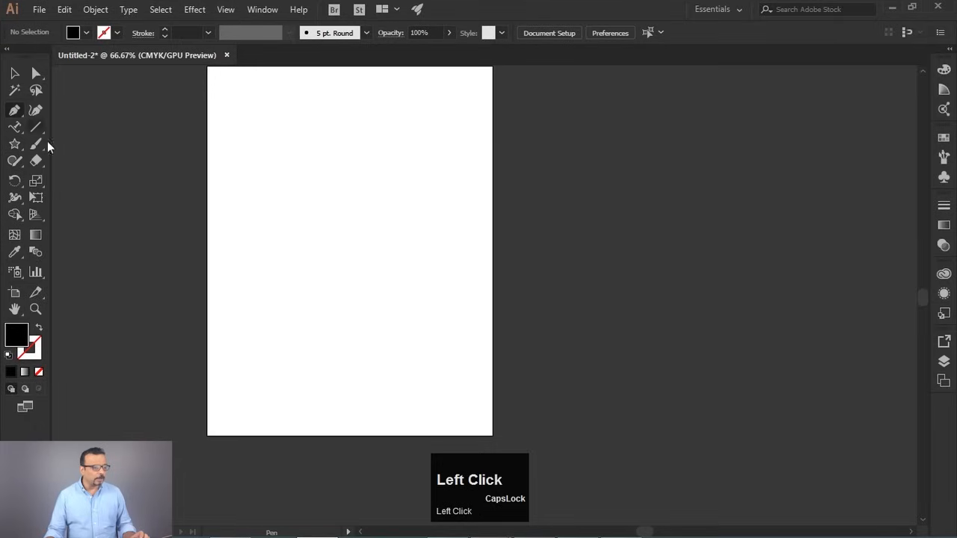
pyautogui.press('capslock')
pyautogui.click(226, 208)
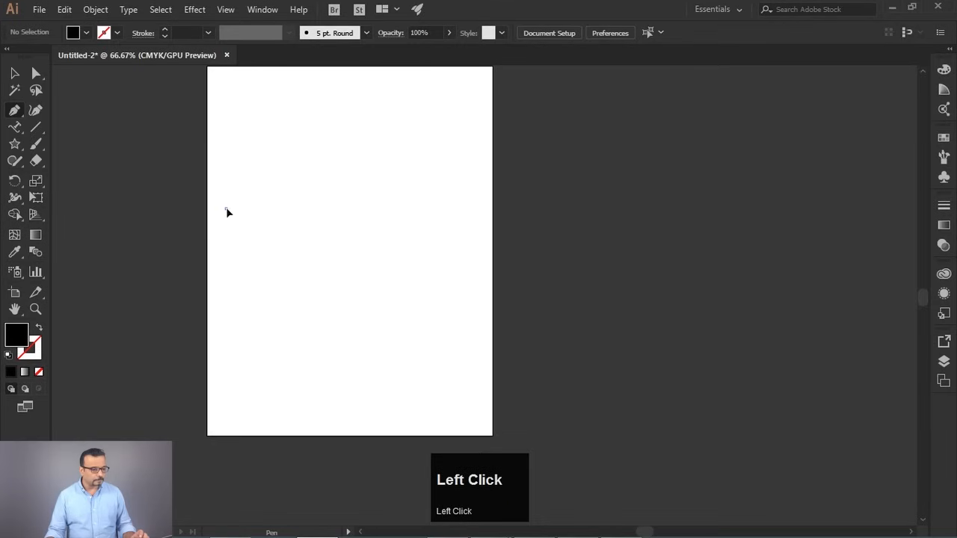
pyautogui.keyDown('shift'); pyautogui.moveTo(340, 208); pyautogui.dragTo(402, 243); pyautogui.keyUp('shift')
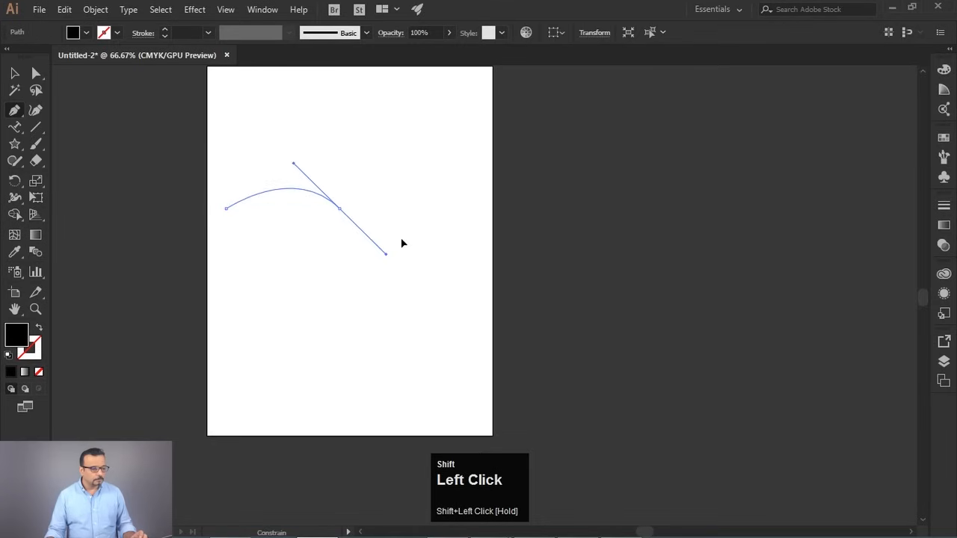
pyautogui.keyDown('shift'); pyautogui.click(459, 207); pyautogui.keyUp('shift')
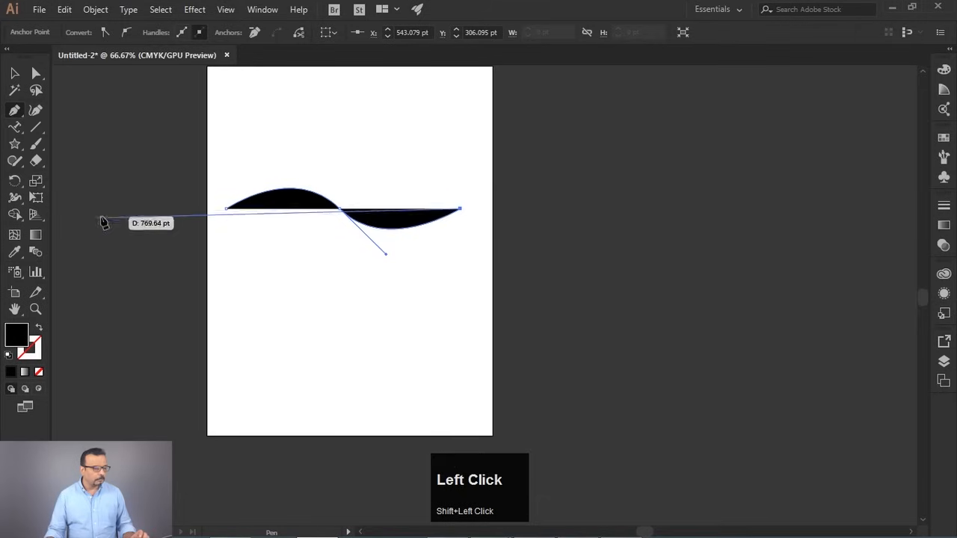
pyautogui.click(40, 329)
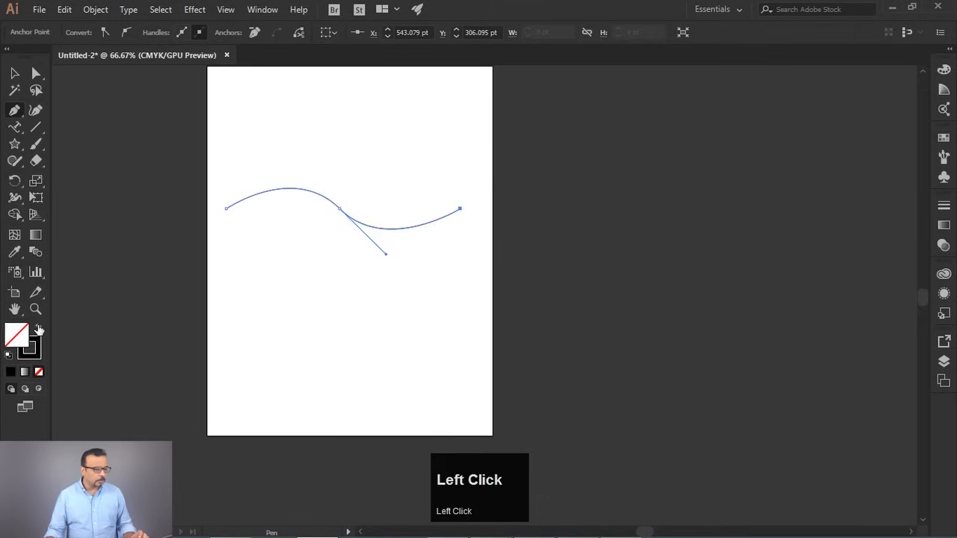
# - Convert the wavy path to type on a path, with the text starting a little after its left end
pyautogui.click(15, 130)
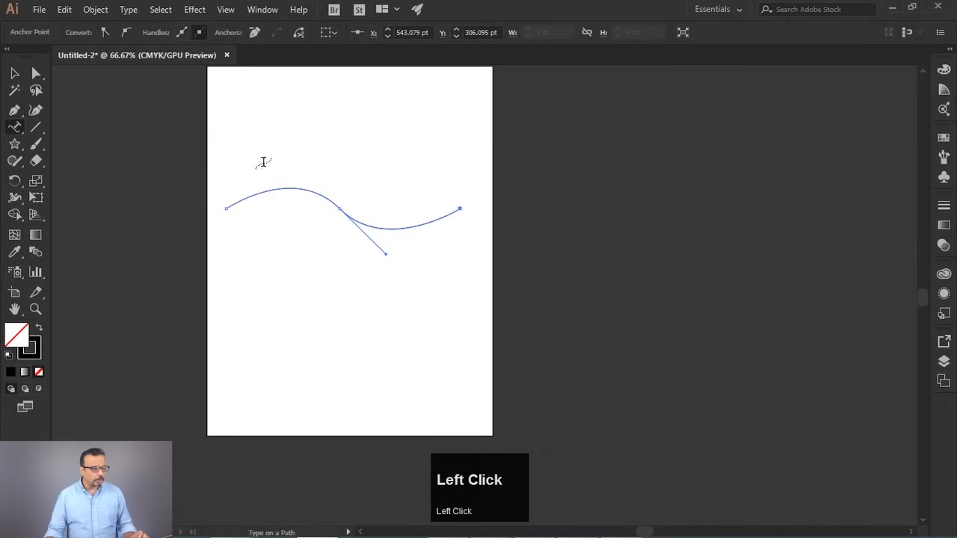
pyautogui.click(249, 193)
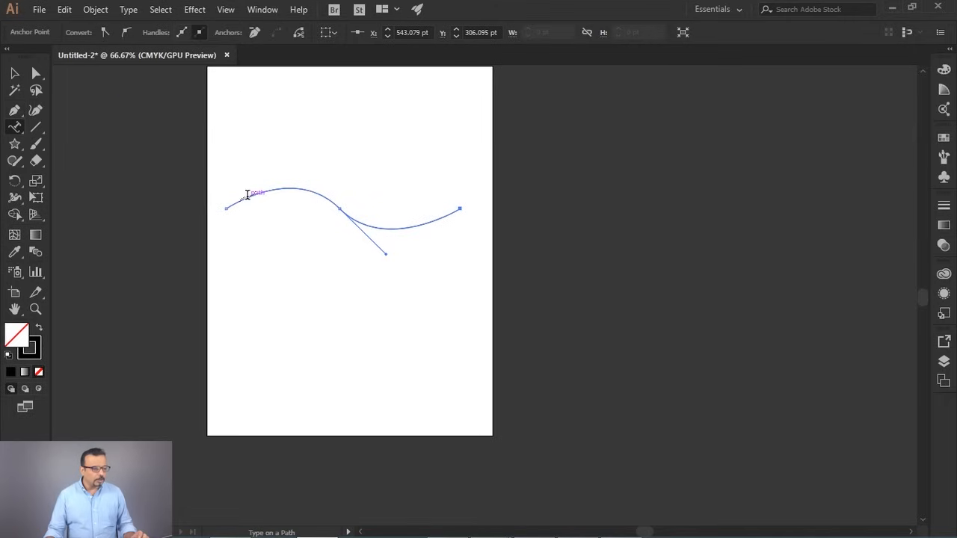
pyautogui.click(247, 194)
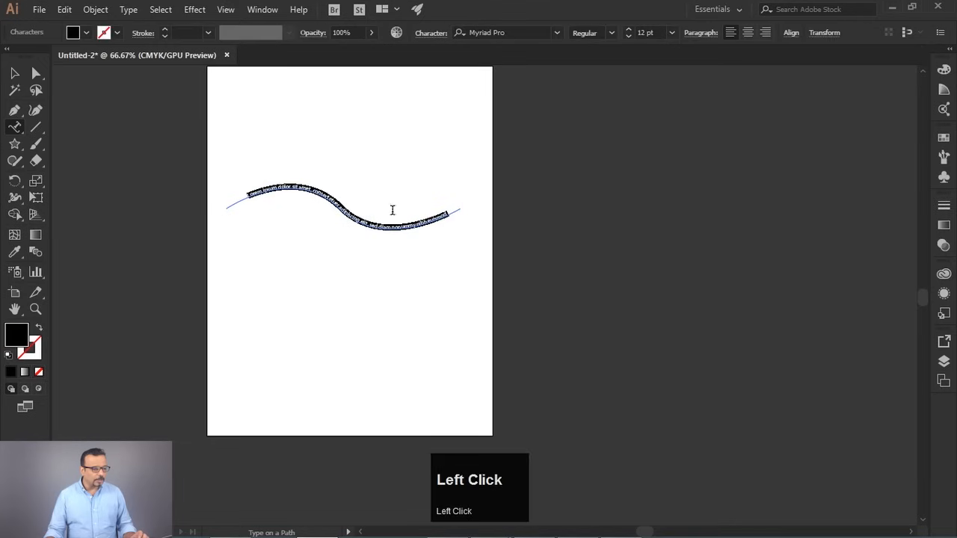
pyautogui.press('alt')
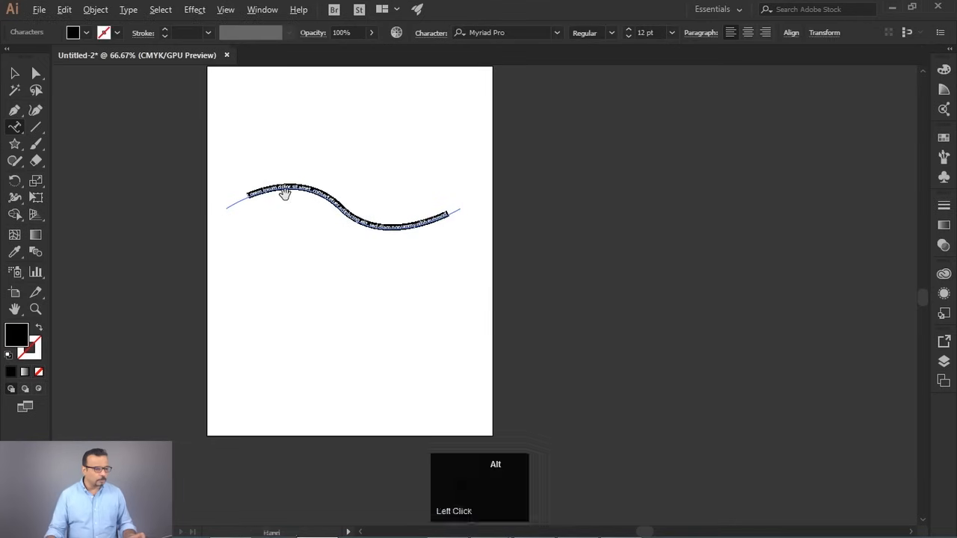
pyautogui.scroll(3, 284, 194)
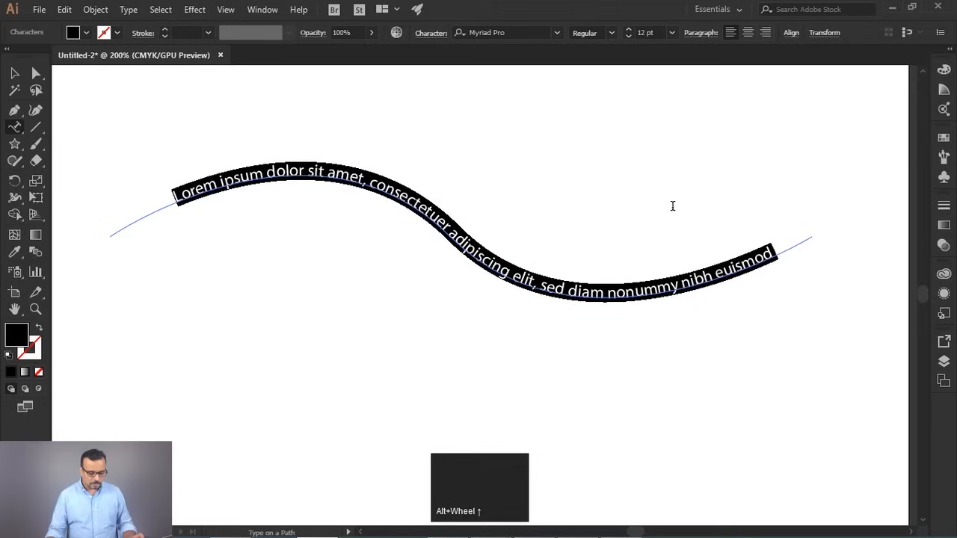
# - Replace the placeholder text on the path with "Adobe Illustrator Class 11 - GFXMentor"
pyautogui.press('BackSpace')
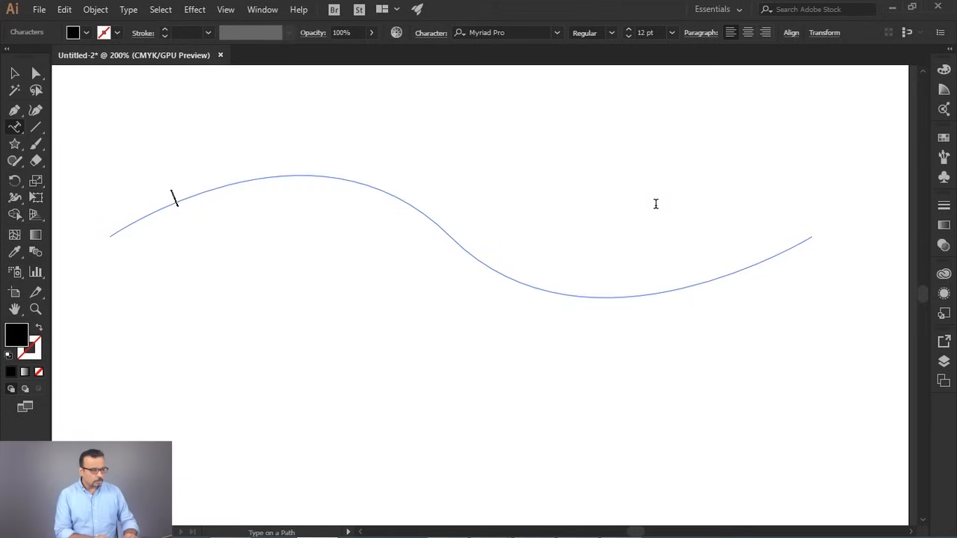
pyautogui.write('Adobe Illustrato')
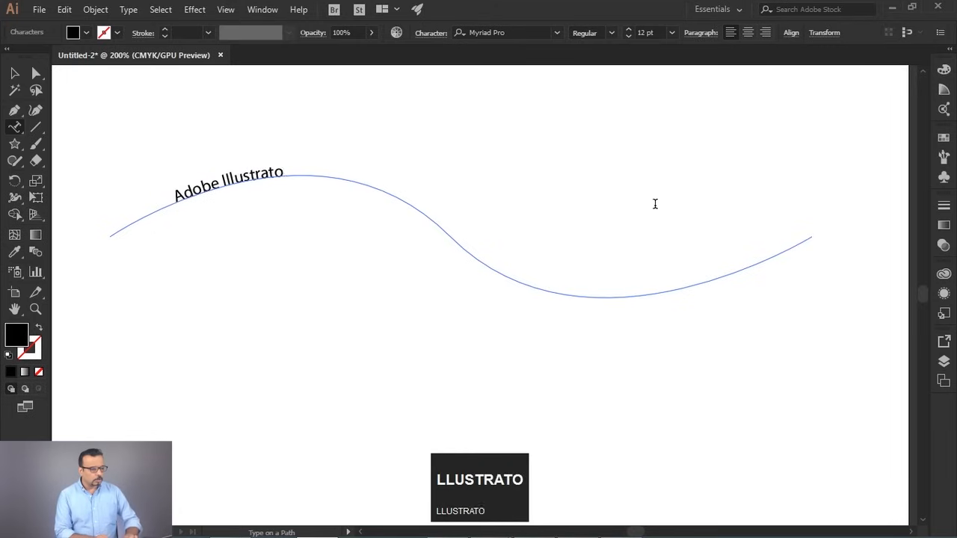
pyautogui.write('r Class 11 - Gfx')
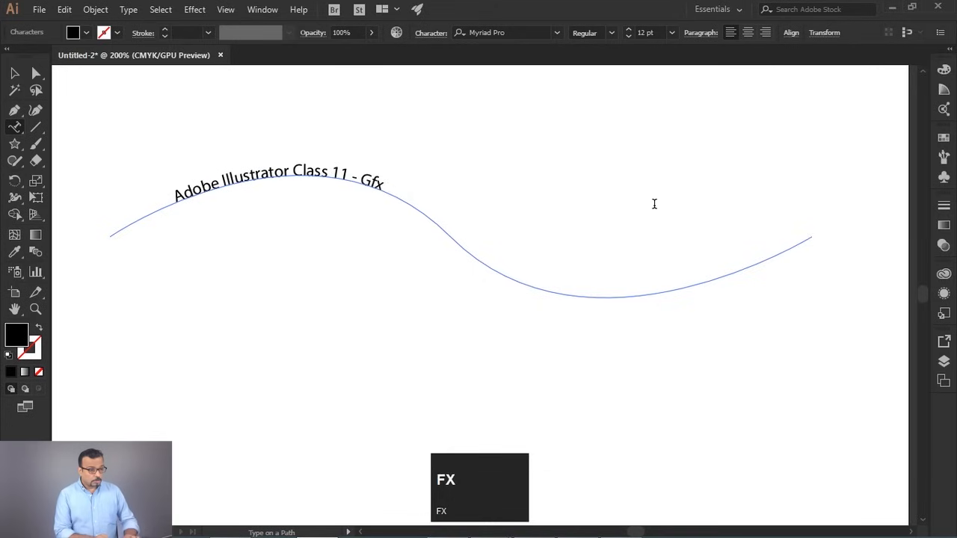
pyautogui.press('BackSpace')
pyautogui.press('BackSpace')
pyautogui.press('capslock')
pyautogui.write('FXM')
pyautogui.press('capslock')
pyautogui.write('entor')
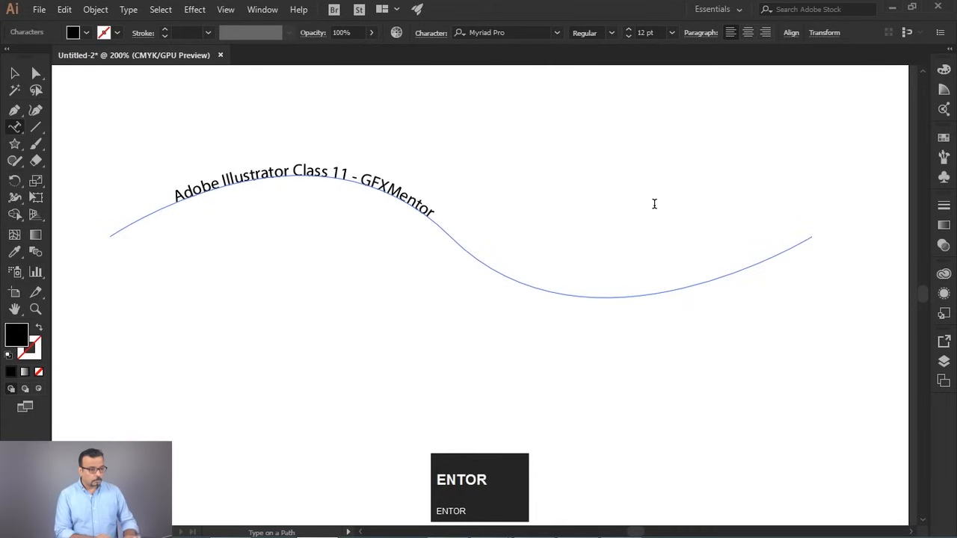
pyautogui.write('.')
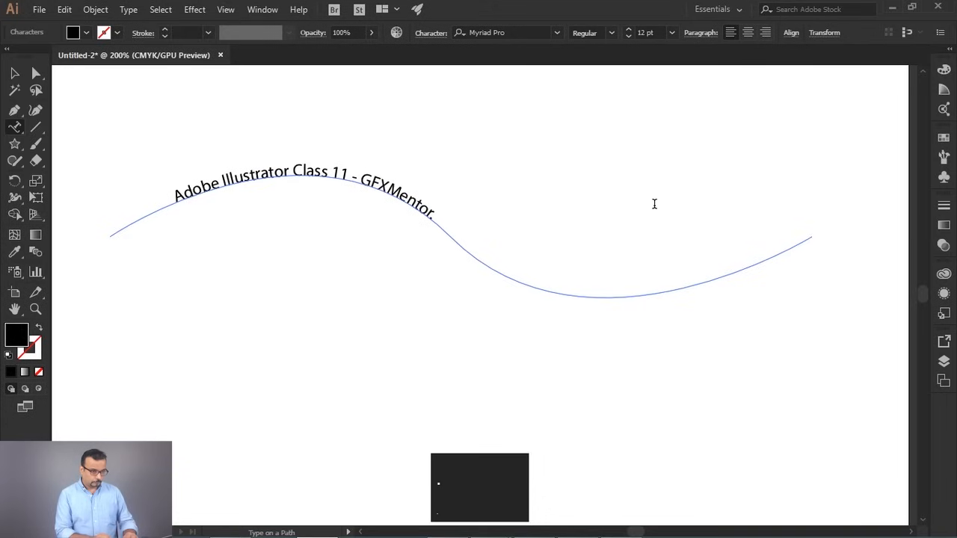
pyautogui.press('BackSpace')
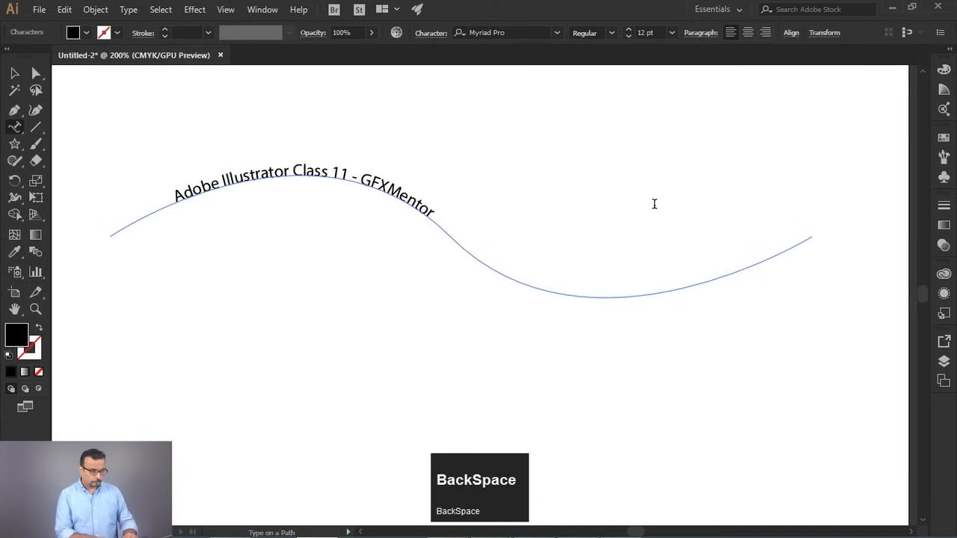
# - Finish editing the path text and move it slightly higher on the page
pyautogui.click(14, 75)
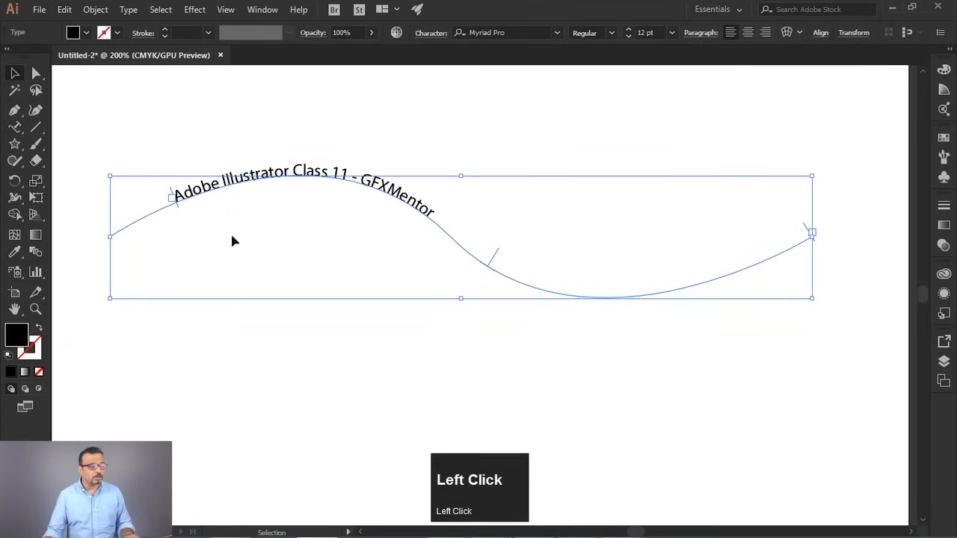
pyautogui.click(602, 370)
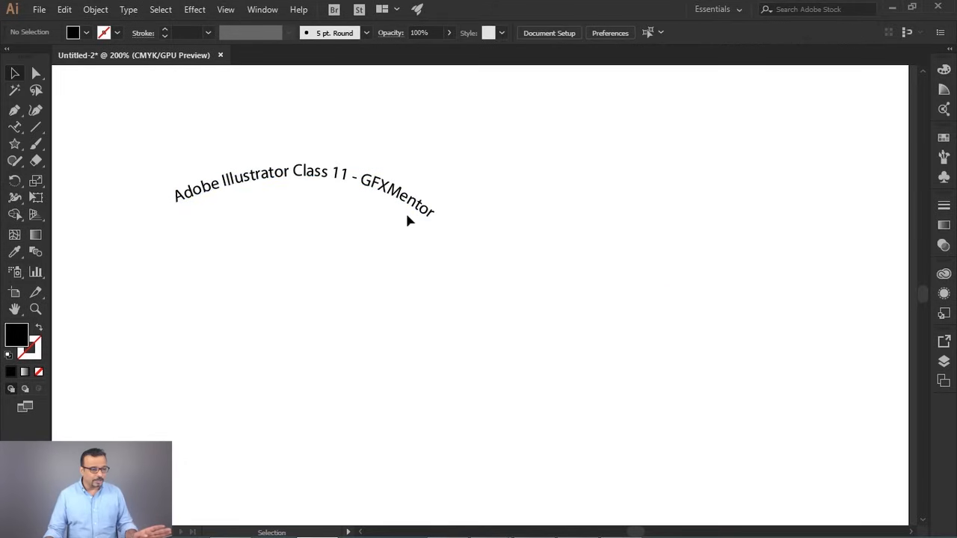
pyautogui.moveTo(384, 190); pyautogui.dragTo(384, 167)
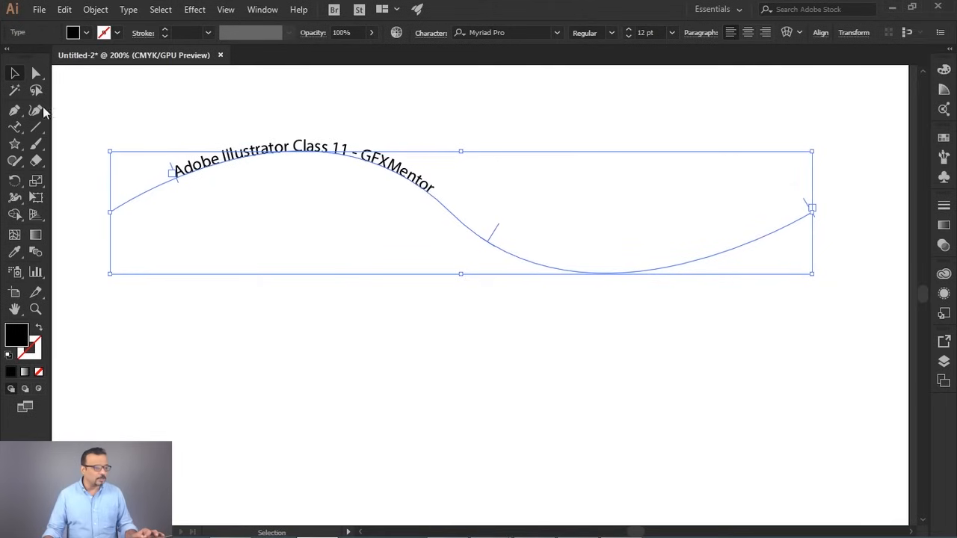
# - Bring the path text's end bracket back to the last letter and slide the text along to the middle of the curve
pyautogui.click(36, 74)
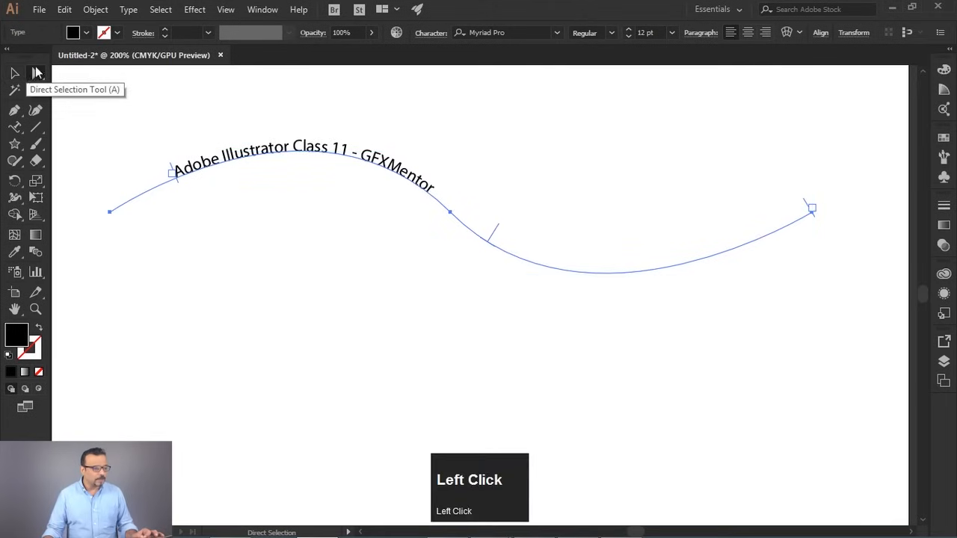
pyautogui.click(170, 176)
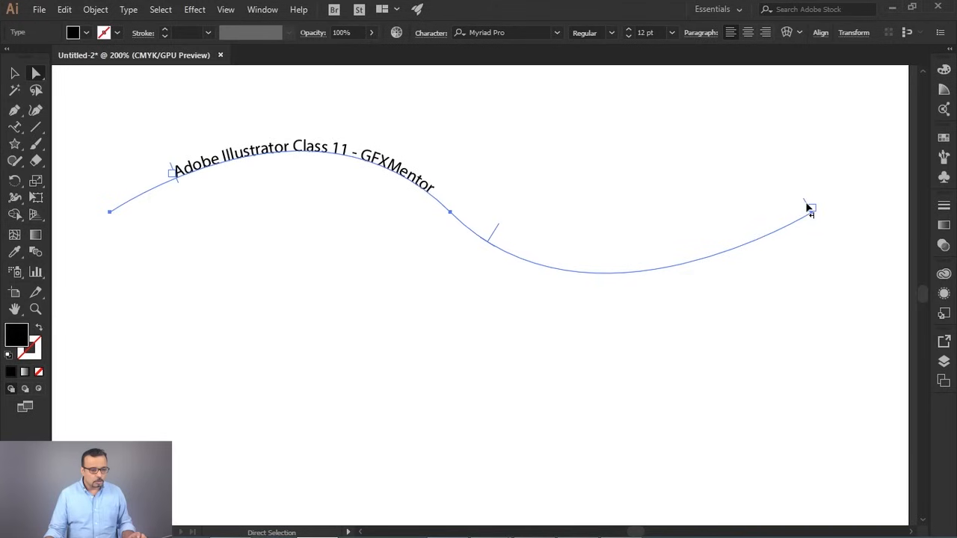
pyautogui.moveTo(807, 208); pyautogui.dragTo(748, 223)
pyautogui.moveTo(667, 230); pyautogui.dragTo(436, 194)
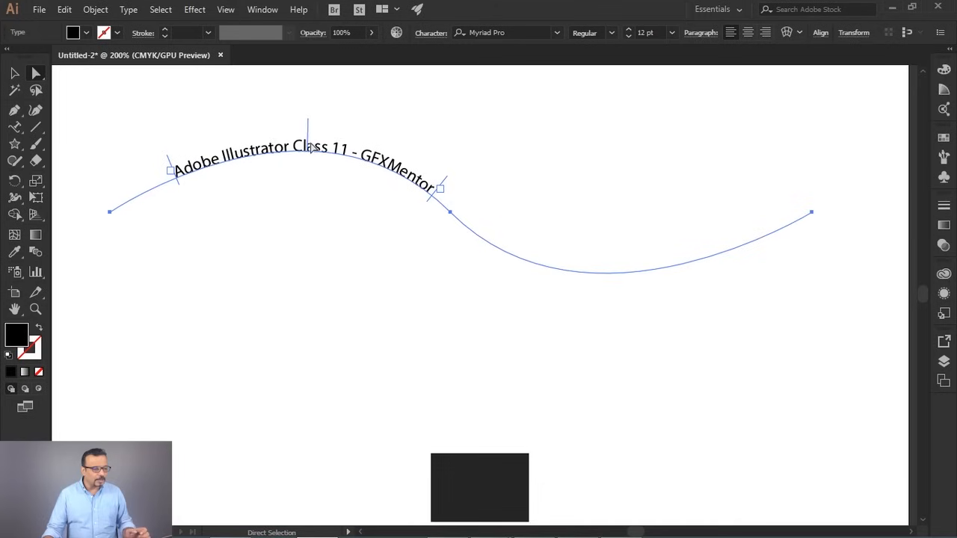
pyautogui.moveTo(307, 133); pyautogui.dragTo(500, 205)
# - Extend the end bracket slightly past the last letter and center the text between its start and end brackets
pyautogui.moveTo(606, 270); pyautogui.dragTo(628, 283)
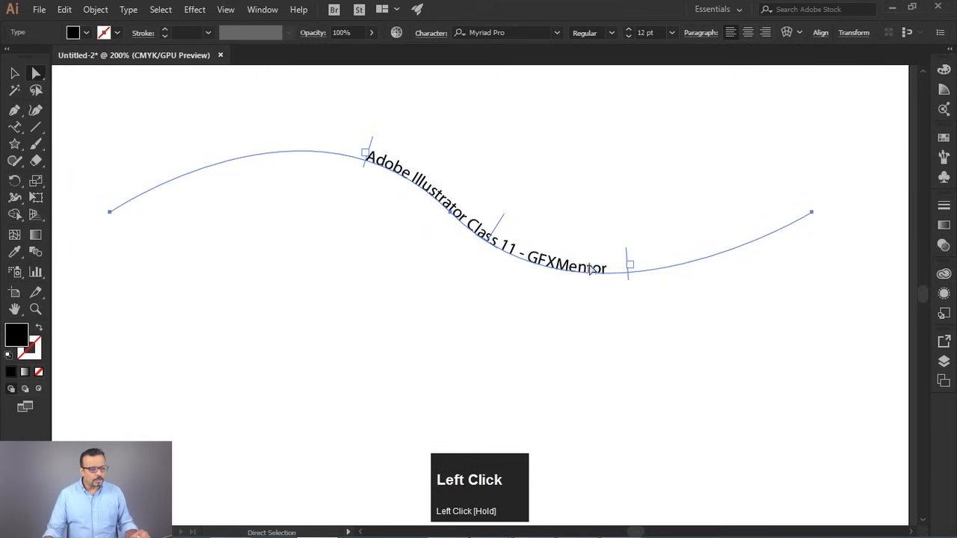
pyautogui.moveTo(628, 277); pyautogui.dragTo(648, 278)
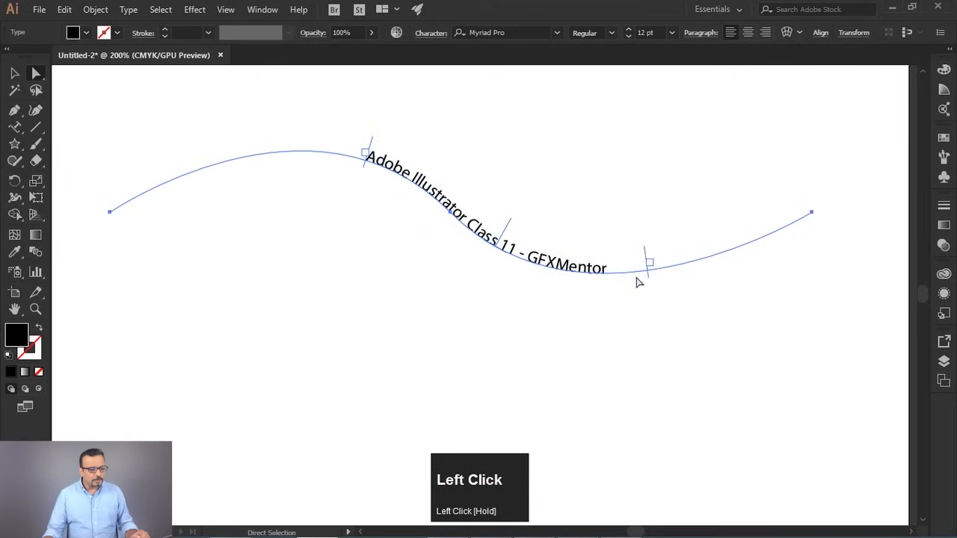
pyautogui.click(747, 32)
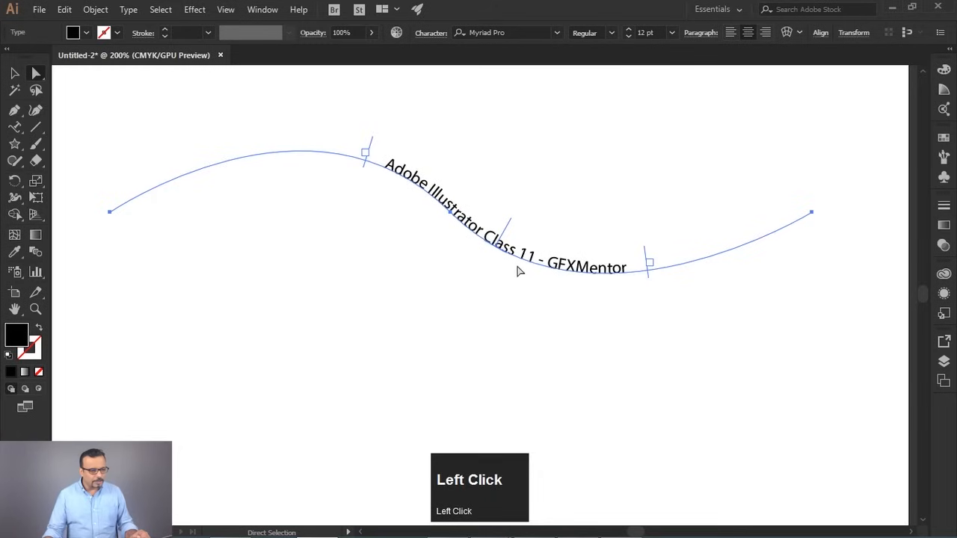
# - Flip the text to the underside of the curved path and delete the text together with its path
pyautogui.moveTo(512, 236); pyautogui.dragTo(516, 281)
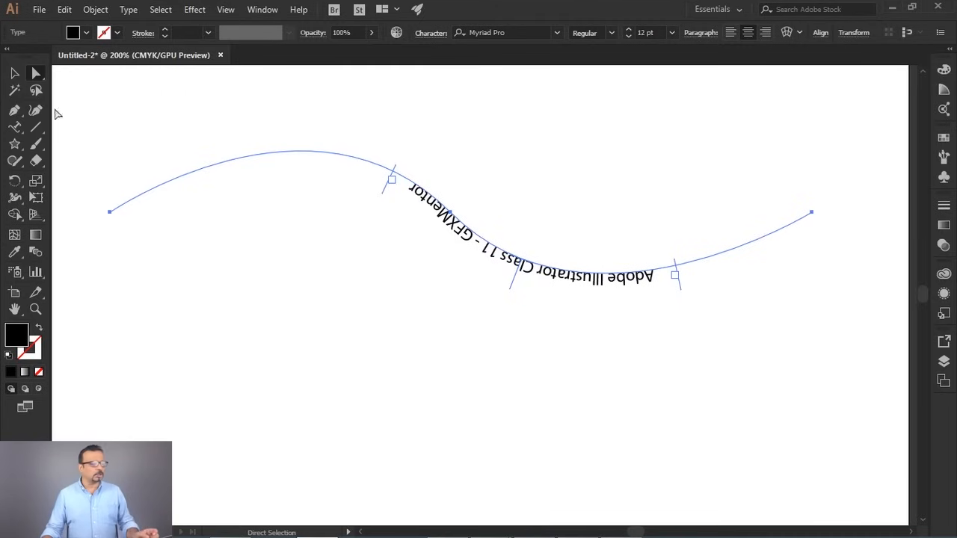
pyautogui.click(16, 74)
pyautogui.moveTo(387, 128); pyautogui.dragTo(541, 287)
pyautogui.press('Delete')
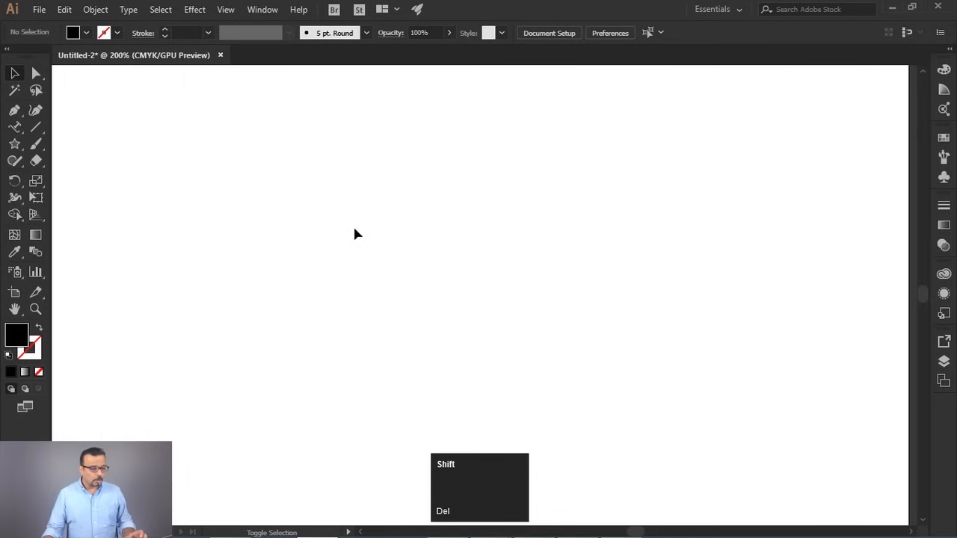
# - Draw a circle from its center in the upper half of the page, about half the page's width
pyautogui.scroll(-4, 359, 235)
pyautogui.scroll(2, 359, 235)
pyautogui.scroll(-1, 359, 236)
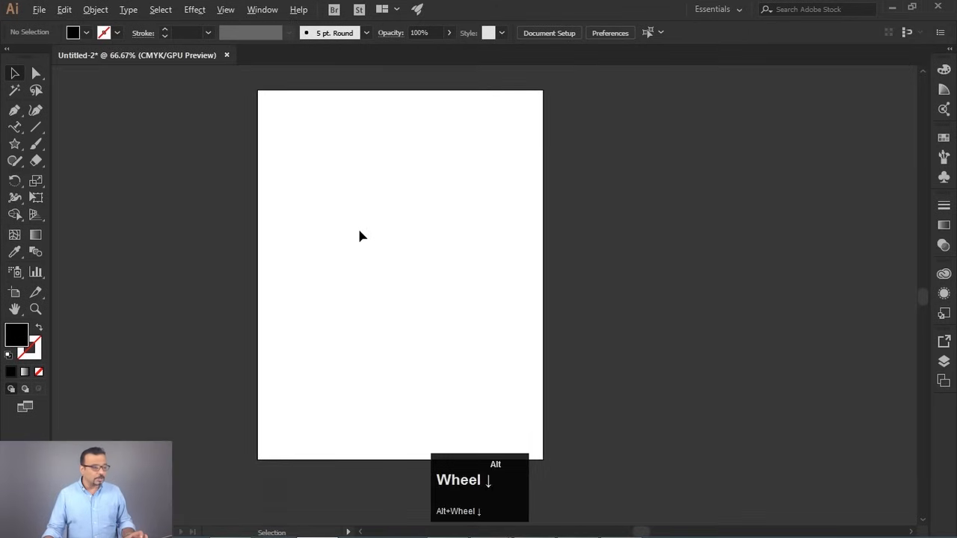
pyautogui.moveTo(15, 144); pyautogui.dragTo(77, 175)
pyautogui.moveTo(382, 229); pyautogui.dragTo(452, 299)
# - Turn the circle into a type path, replace the placeholder text with "GFXMENTOR", and finish editing the text
pyautogui.click(15, 126)
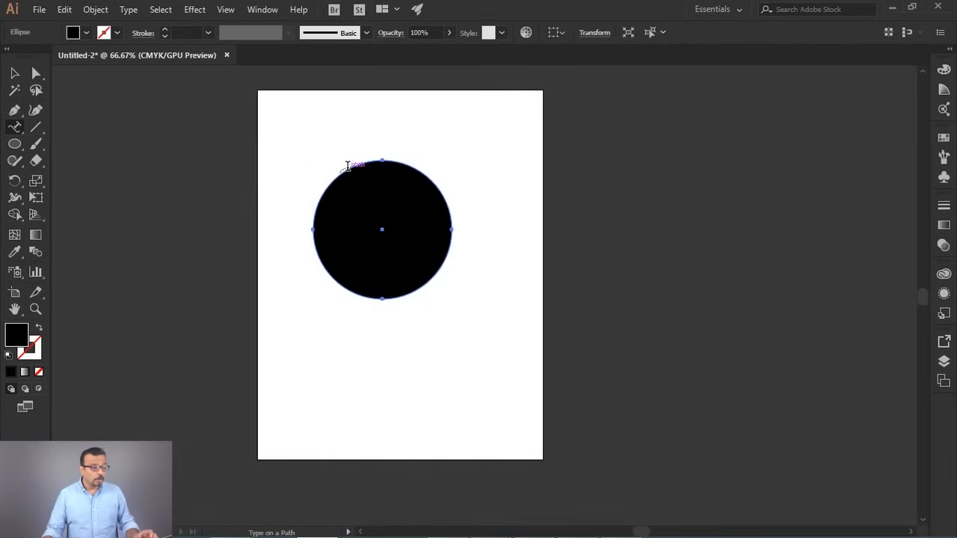
pyautogui.click(347, 165)
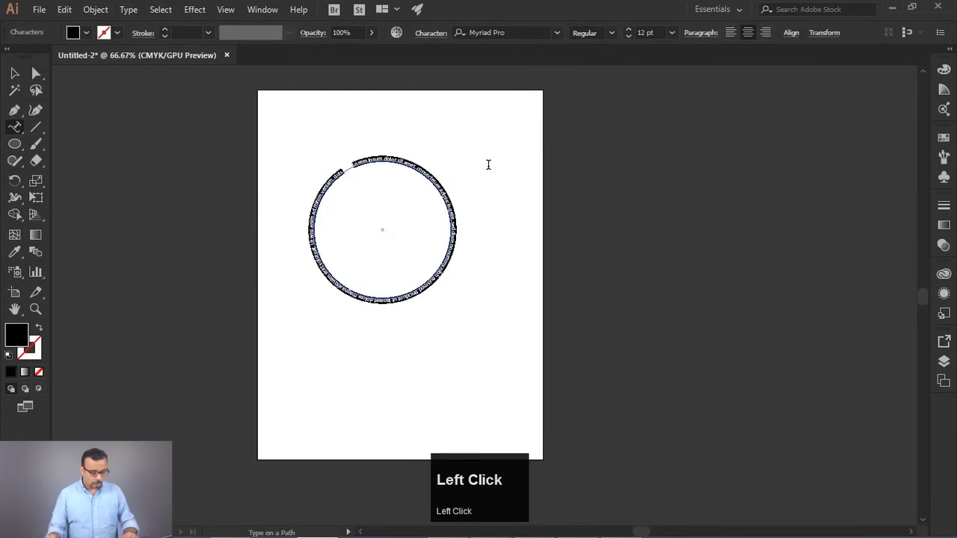
pyautogui.press('BackSpace')
pyautogui.press('capslock')
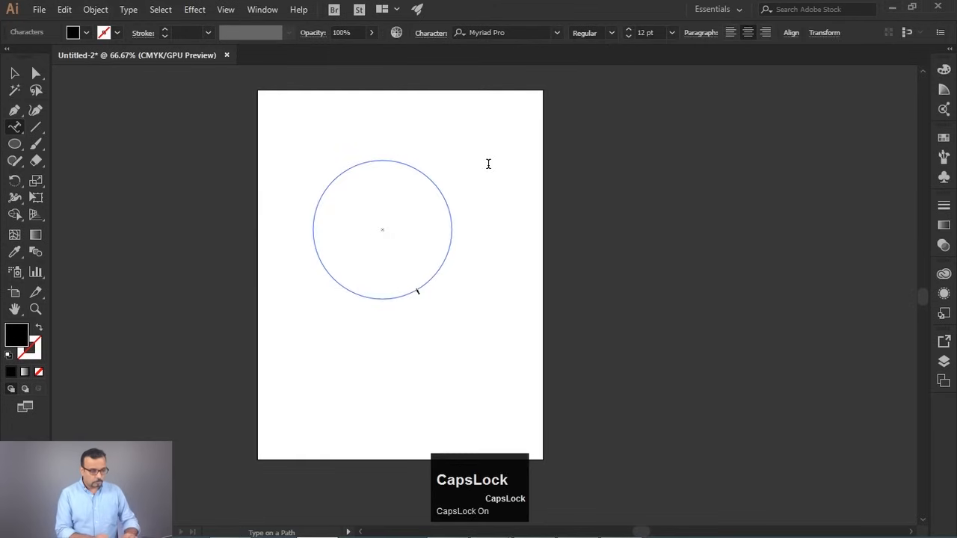
pyautogui.write('GFXMENTOR')
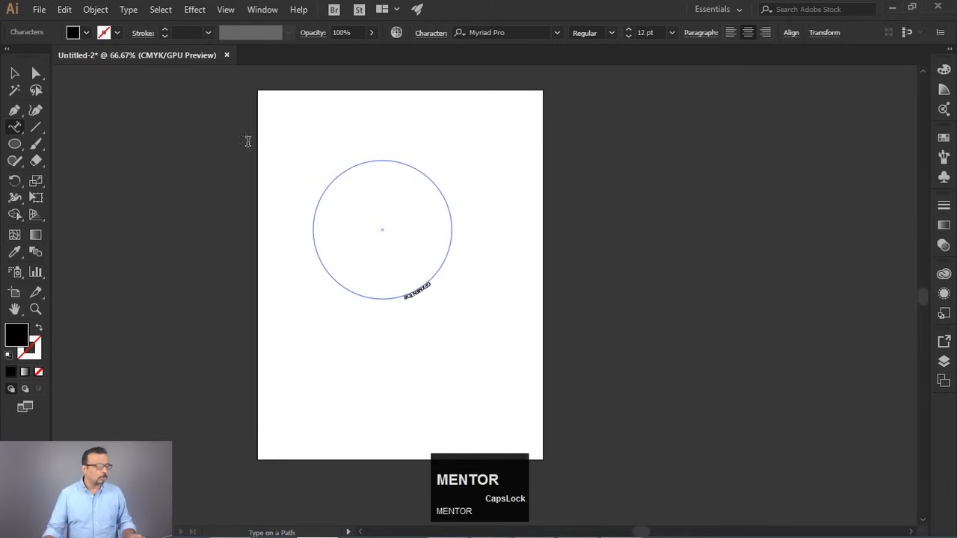
pyautogui.click(36, 72)
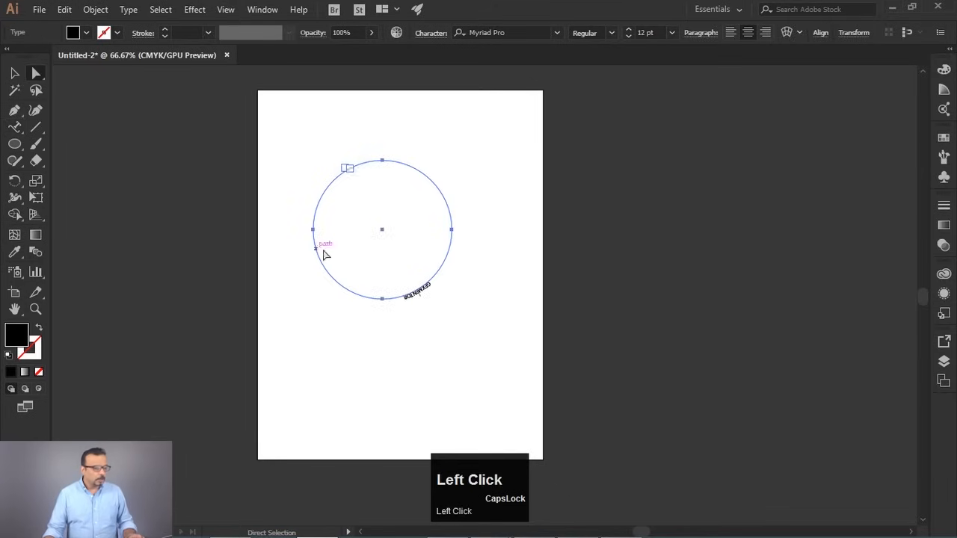
# - Try to slide the GFXMENTOR text around the circle by its center bracket, and undo the move
pyautogui.scroll(1, 396, 310)
pyautogui.keyDown('alt'); pyautogui.scroll(2, 398, 309); pyautogui.keyUp('alt')
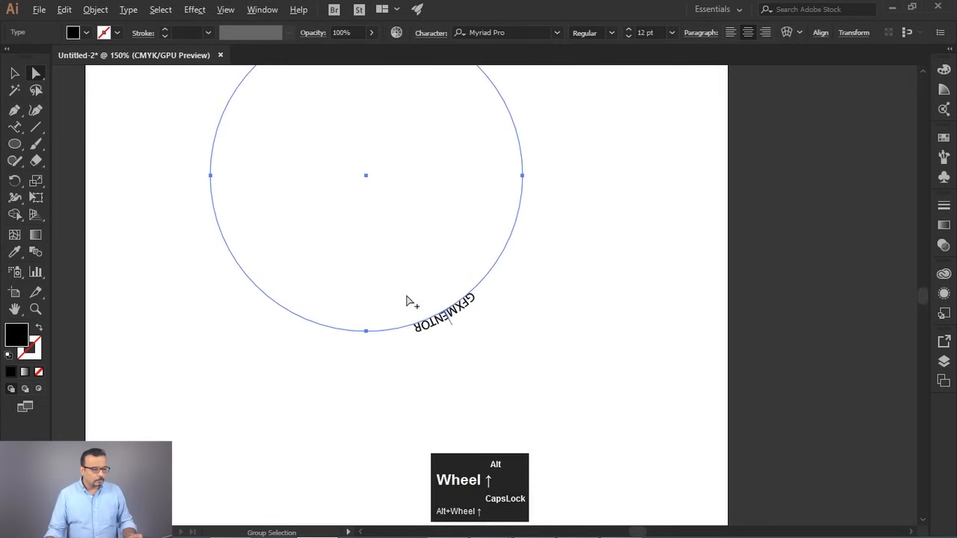
pyautogui.moveTo(404, 209); pyautogui.dragTo(400, 279)
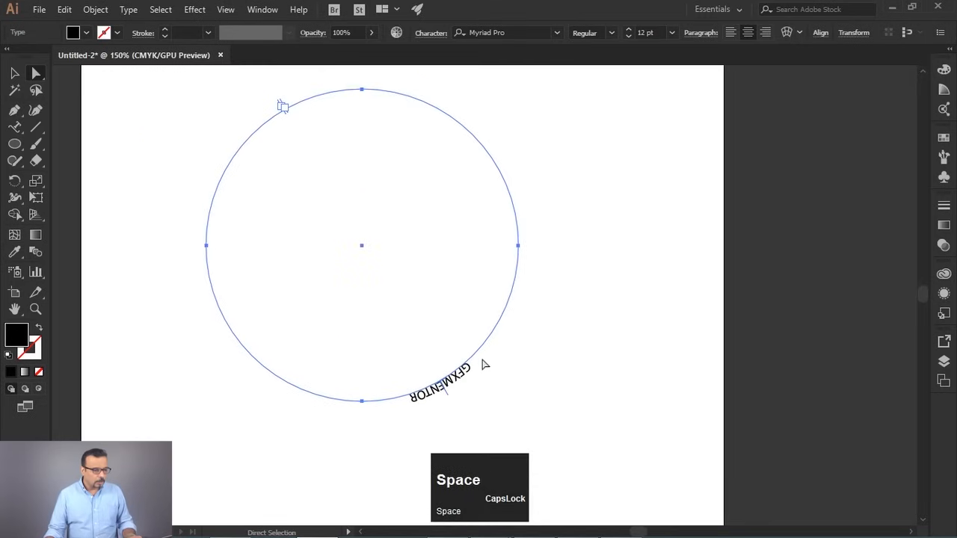
pyautogui.moveTo(449, 397)
pyautogui.mouseDown()
pyautogui.moveTo(504, 359)
pyautogui.moveTo(512, 186)
pyautogui.moveTo(409, 88)
pyautogui.moveTo(353, 78)
pyautogui.moveTo(366, 210)
pyautogui.moveTo(357, 220)
pyautogui.moveTo(403, 254)
pyautogui.moveTo(442, 309)
pyautogui.moveTo(439, 330)
pyautogui.moveTo(323, 291)
pyautogui.moveTo(367, 247)
pyautogui.mouseUp()
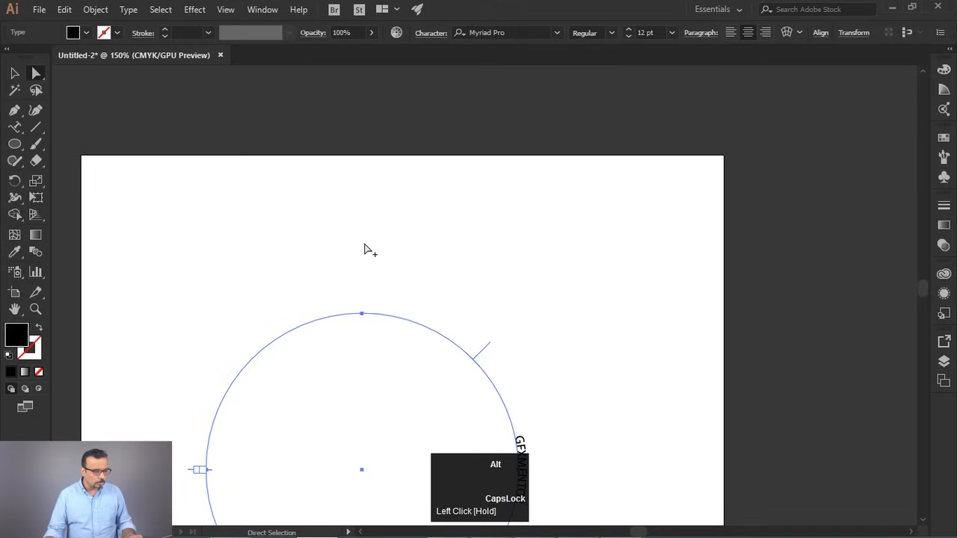
pyautogui.keyDown('alt'); pyautogui.scroll(-2, 365, 249); pyautogui.keyUp('alt')
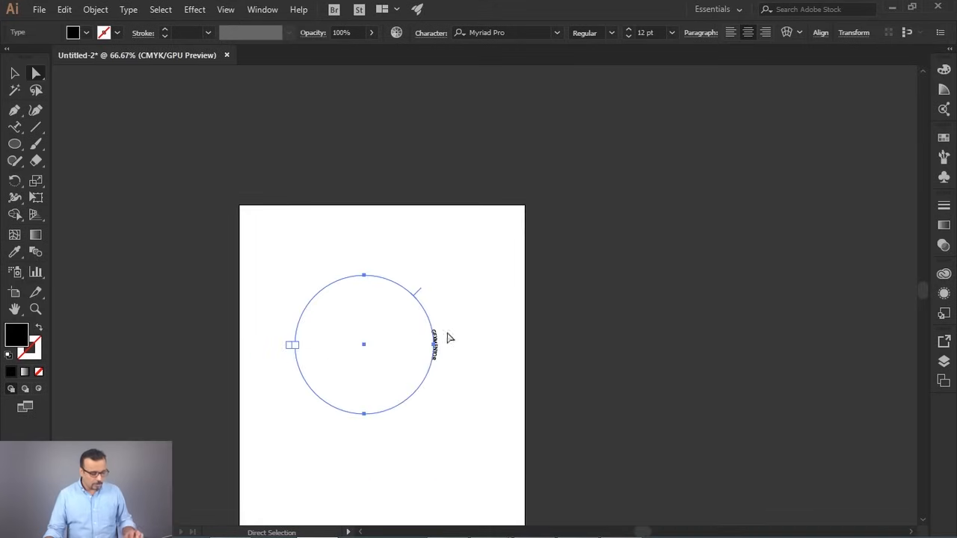
pyautogui.hotkey('ctrl', 'z')
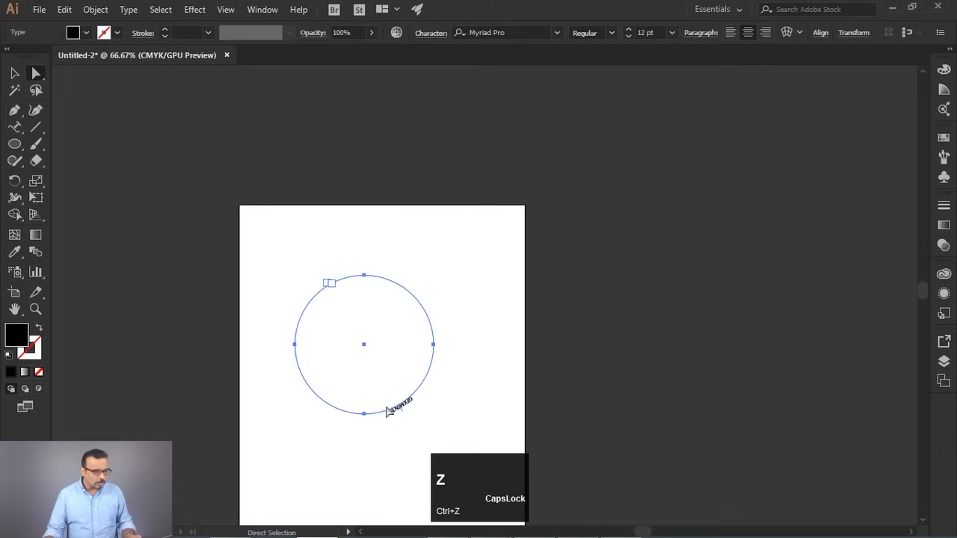
# - Separate the circle's overlapping start and end brackets and place them on either side of its top so the text sits between them
pyautogui.keyDown('alt'); pyautogui.scroll(6, 323, 285); pyautogui.keyUp('alt')
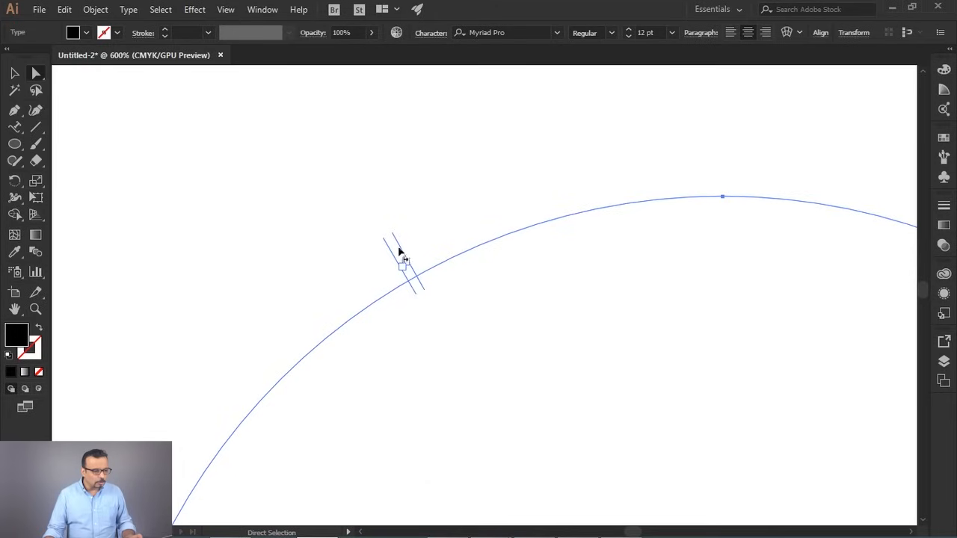
pyautogui.moveTo(398, 242); pyautogui.dragTo(541, 200)
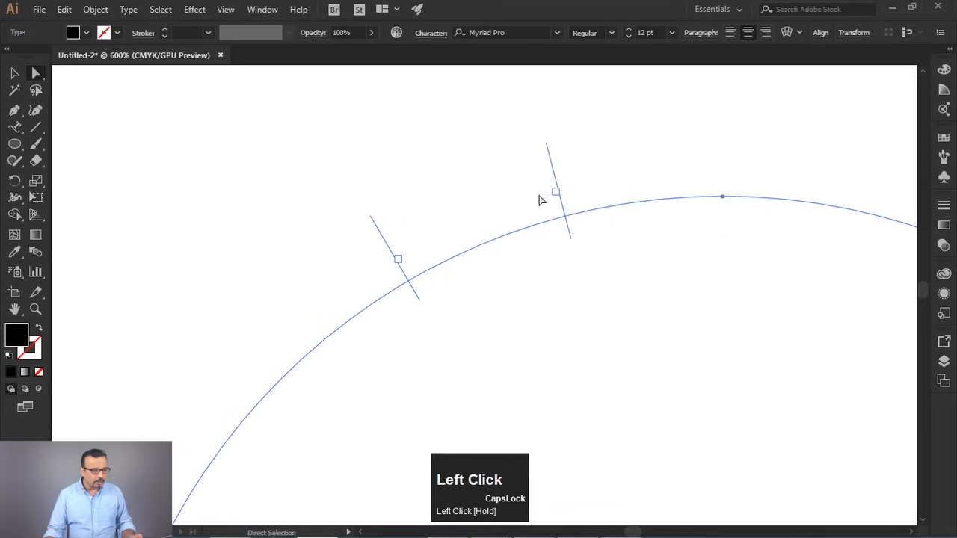
pyautogui.moveTo(381, 236); pyautogui.dragTo(231, 309)
pyautogui.keyDown('alt'); pyautogui.scroll(-6, 231, 308); pyautogui.keyUp('alt')
pyautogui.keyDown('alt'); pyautogui.scroll(-1, 232, 308); pyautogui.keyUp('alt')
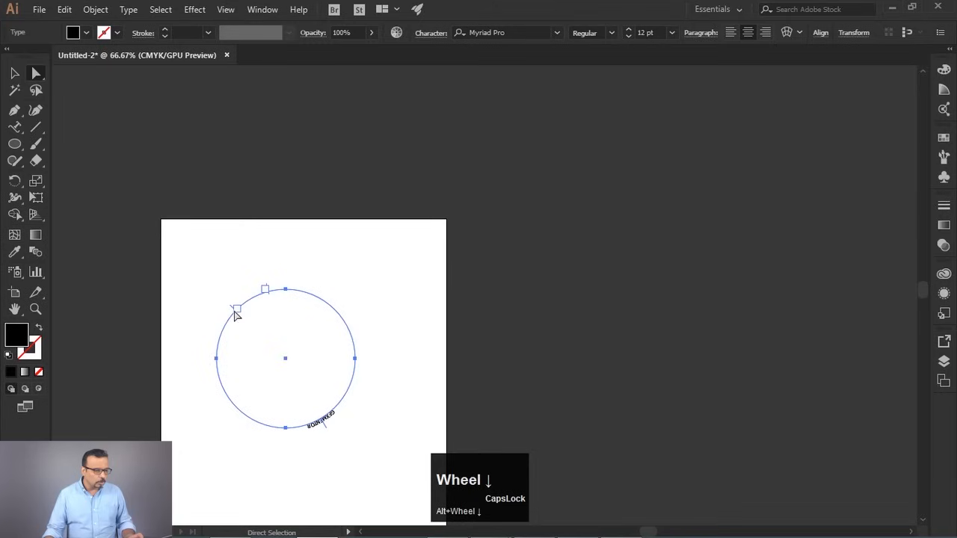
pyautogui.moveTo(230, 311); pyautogui.dragTo(319, 271)
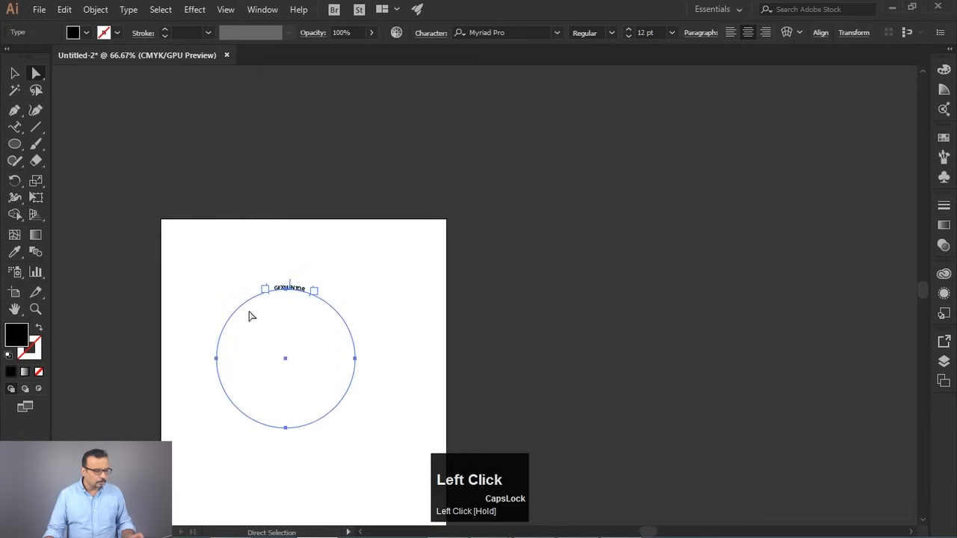
# - Center the GFXMENTOR text on the circle's top anchor point, spread its brackets wider, and center it there again
pyautogui.keyDown('alt'); pyautogui.scroll(2, 257, 304); pyautogui.keyUp('alt')
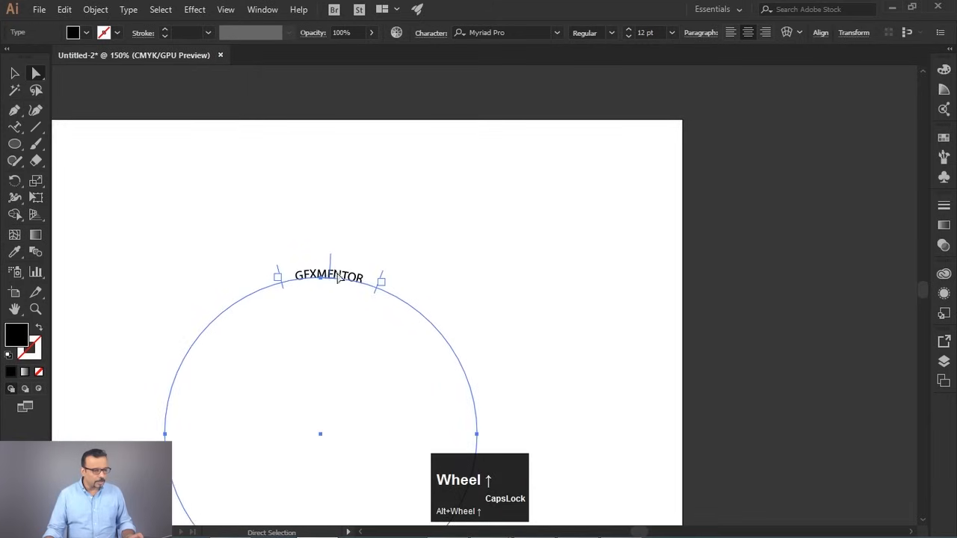
pyautogui.moveTo(426, 269); pyautogui.dragTo(473, 159)
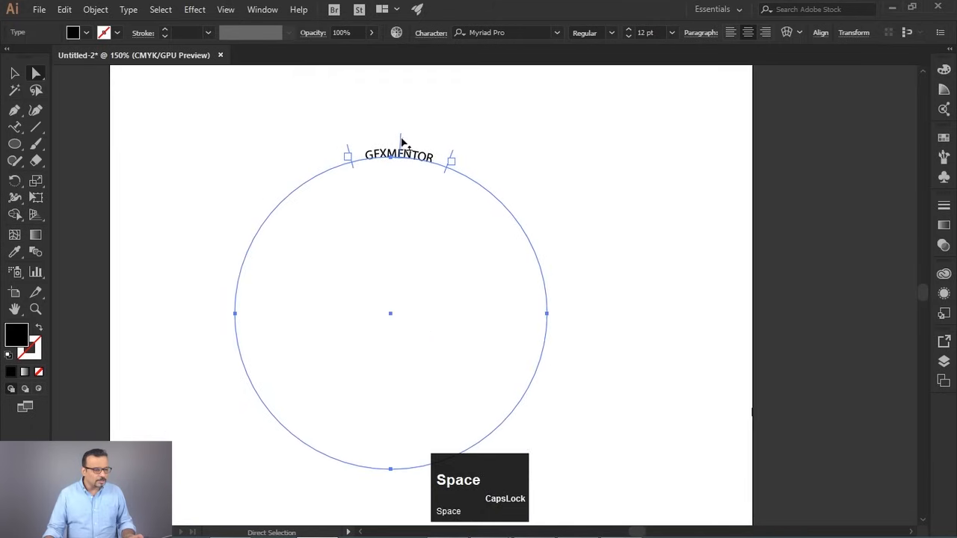
pyautogui.click(401, 140)
pyautogui.click(405, 159)
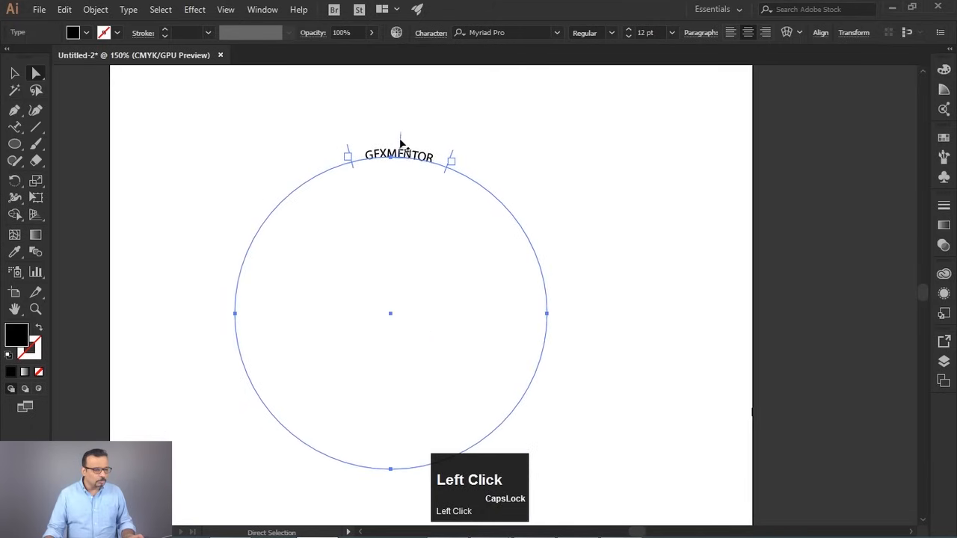
pyautogui.moveTo(401, 140); pyautogui.dragTo(390, 139)
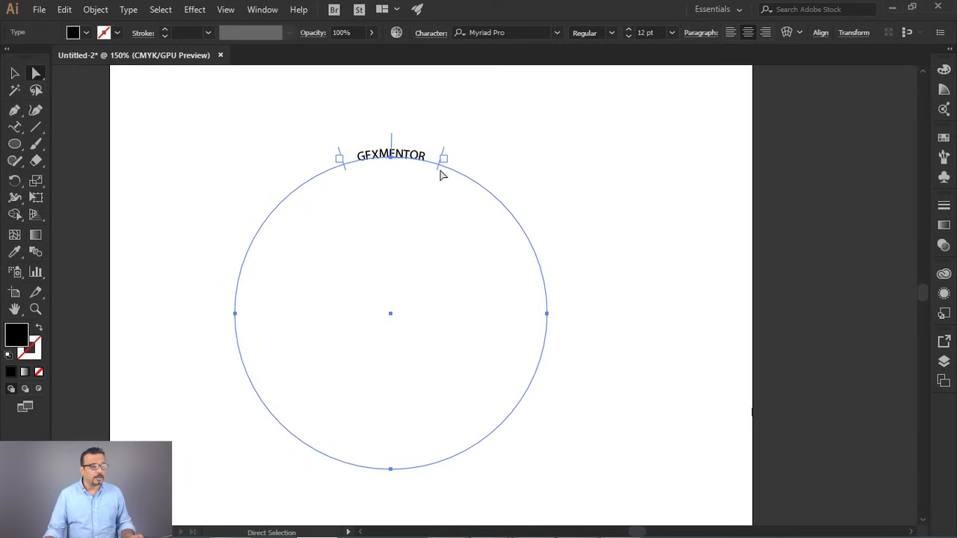
pyautogui.moveTo(439, 174); pyautogui.dragTo(522, 259)
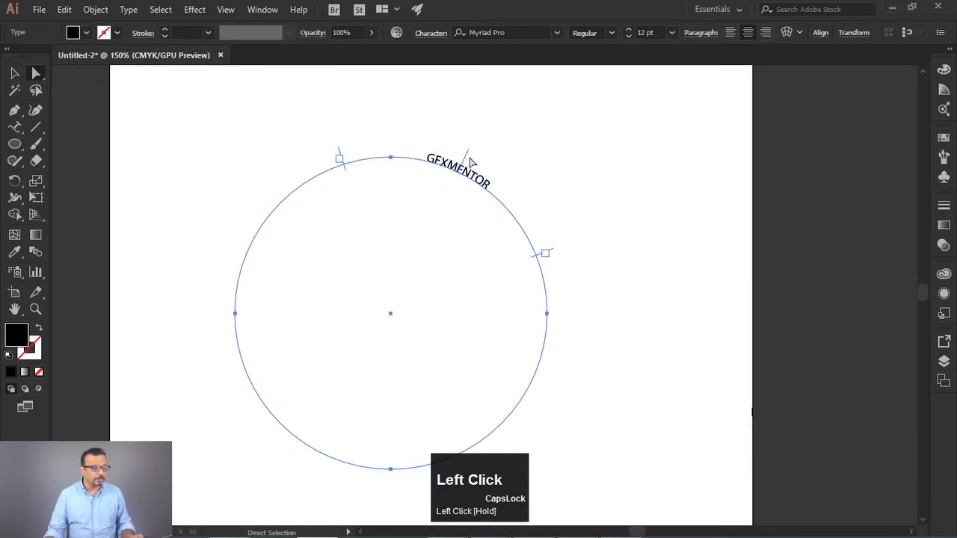
pyautogui.moveTo(467, 153); pyautogui.dragTo(391, 133)
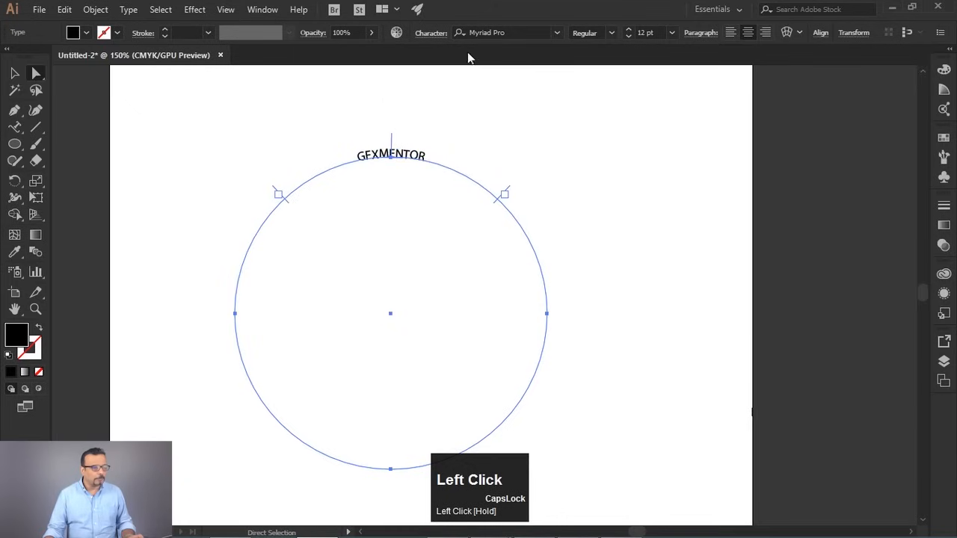
# - Increase the circular text's font size to 18 pt and then to 24 pt, and deselect it
pyautogui.click(671, 32)
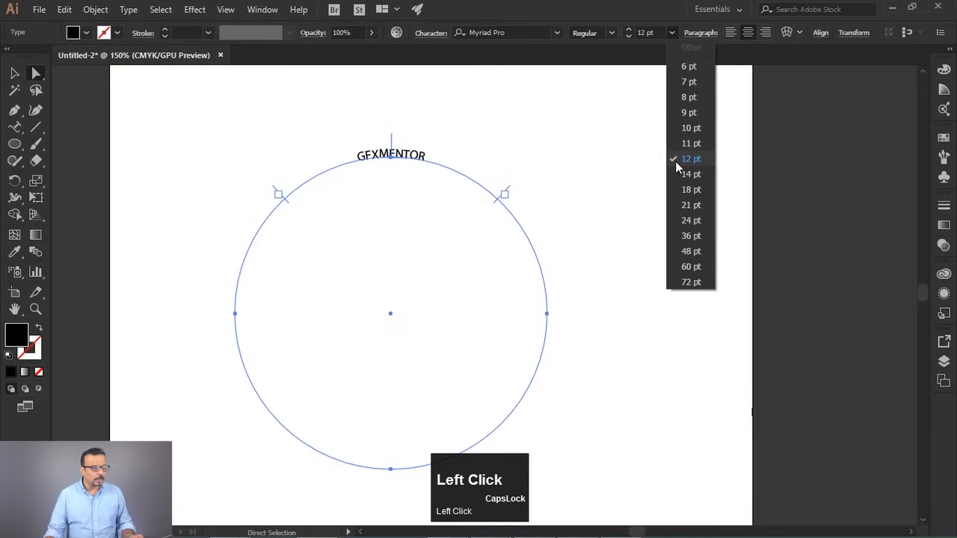
pyautogui.click(683, 189)
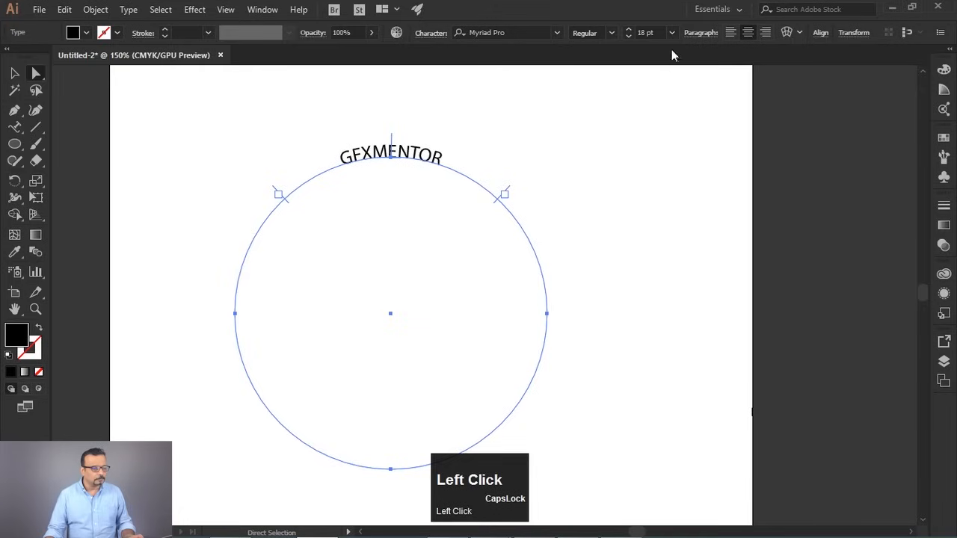
pyautogui.click(672, 32)
pyautogui.click(680, 224)
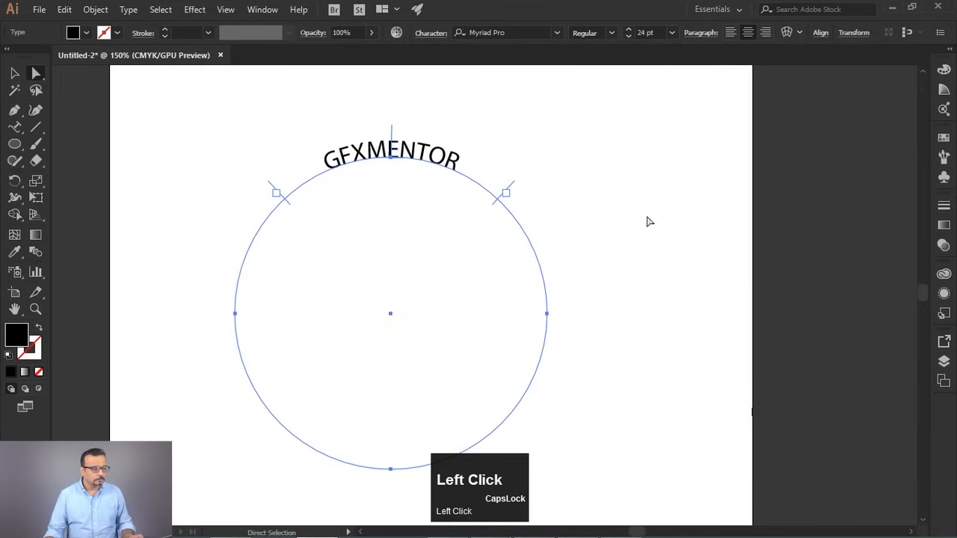
pyautogui.click(525, 138)
pyautogui.scroll(-1, 365, 207)
pyautogui.scroll(1, 364, 199)
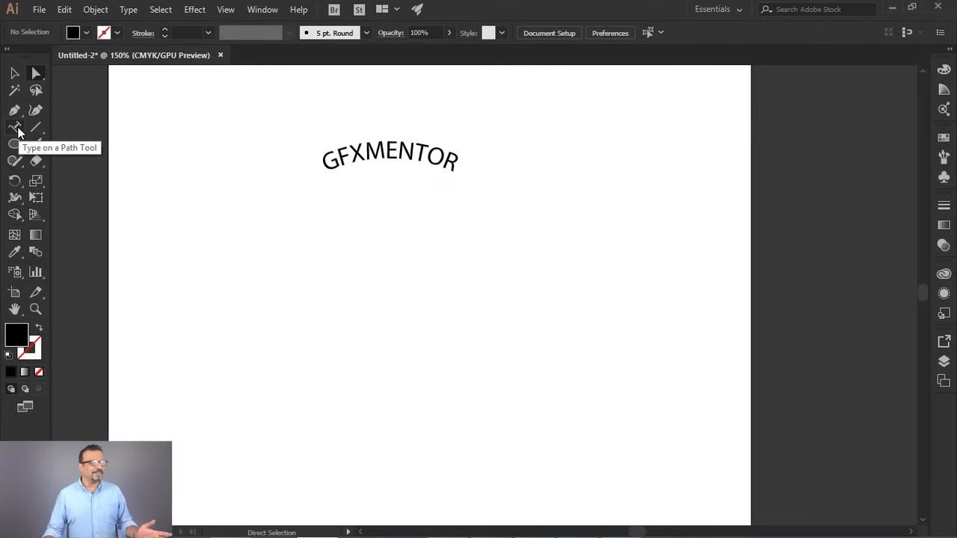
# - Delete the circular GFXMENTOR text so the page is empty
pyautogui.click(15, 72)
pyautogui.moveTo(309, 118); pyautogui.dragTo(447, 211)
pyautogui.press('Delete')
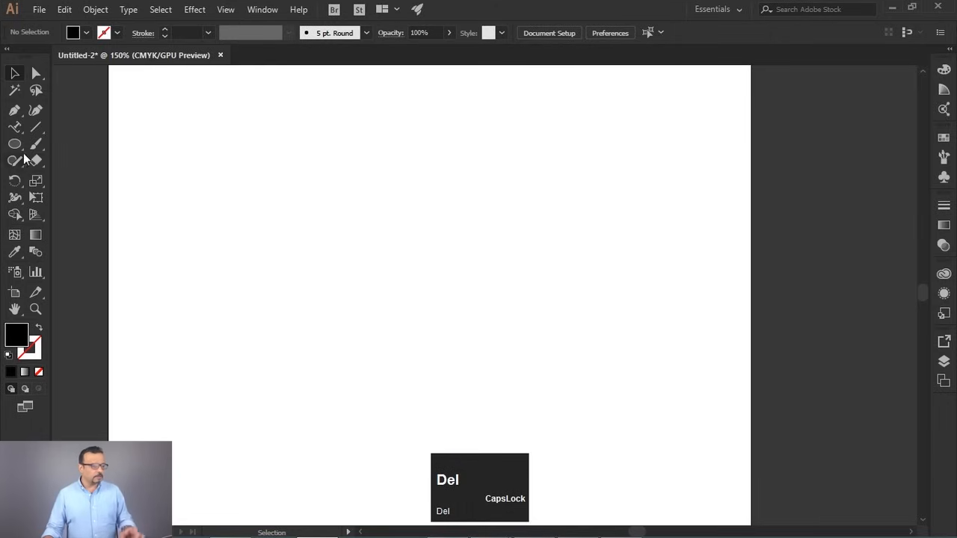
# - Place vertical point text in the left part of the page and replace its placeholder with "VERTICAL TEXT"
pyautogui.click(14, 129)
pyautogui.moveTo(14, 129); pyautogui.dragTo(96, 176)
pyautogui.click(255, 175)
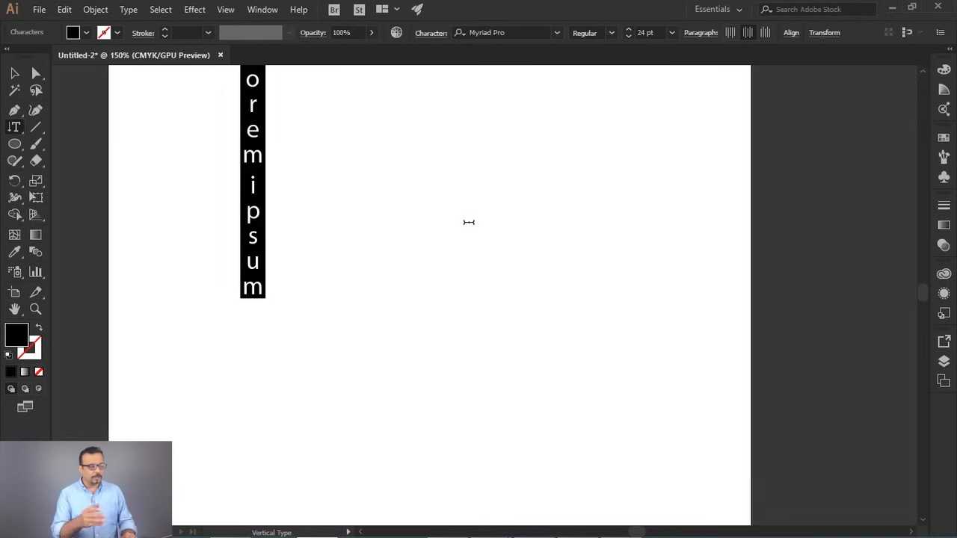
pyautogui.press('BackSpace')
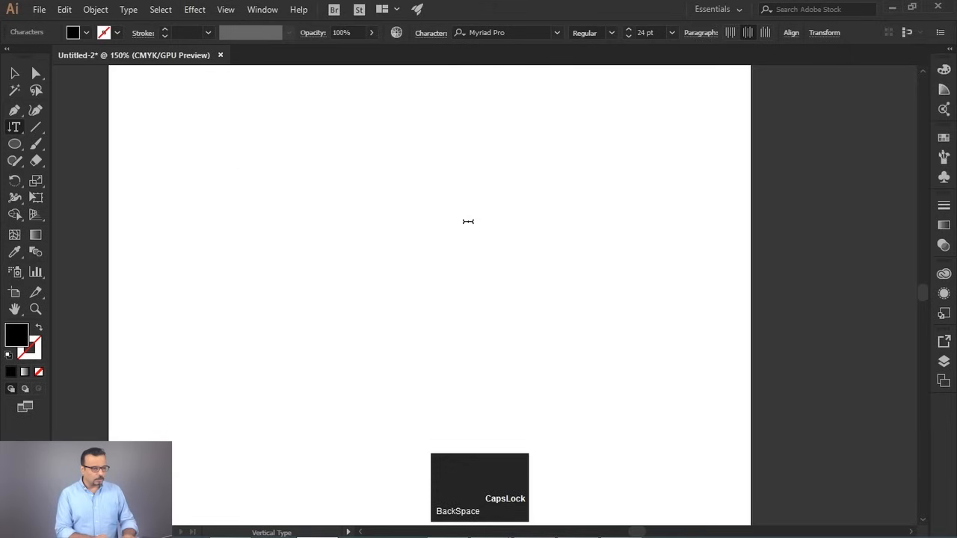
pyautogui.write('TE')
pyautogui.press('BackSpace')
pyautogui.press('BackSpace')
pyautogui.write('V')
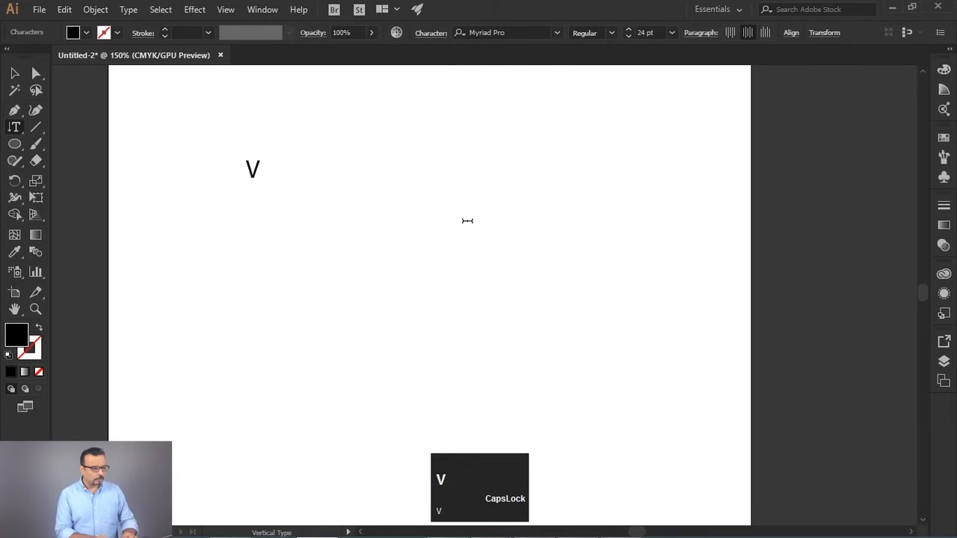
pyautogui.write('ERTICAL T')
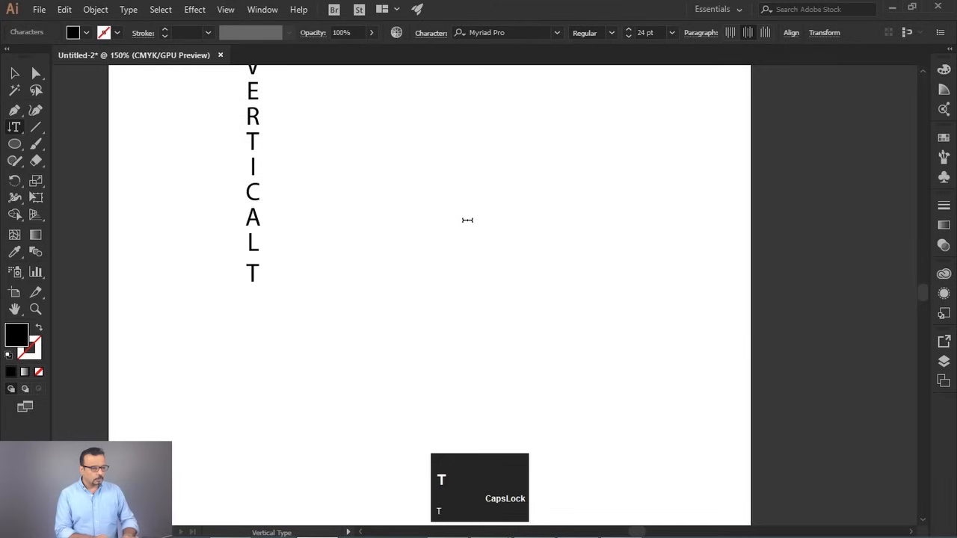
pyautogui.write('EXT')
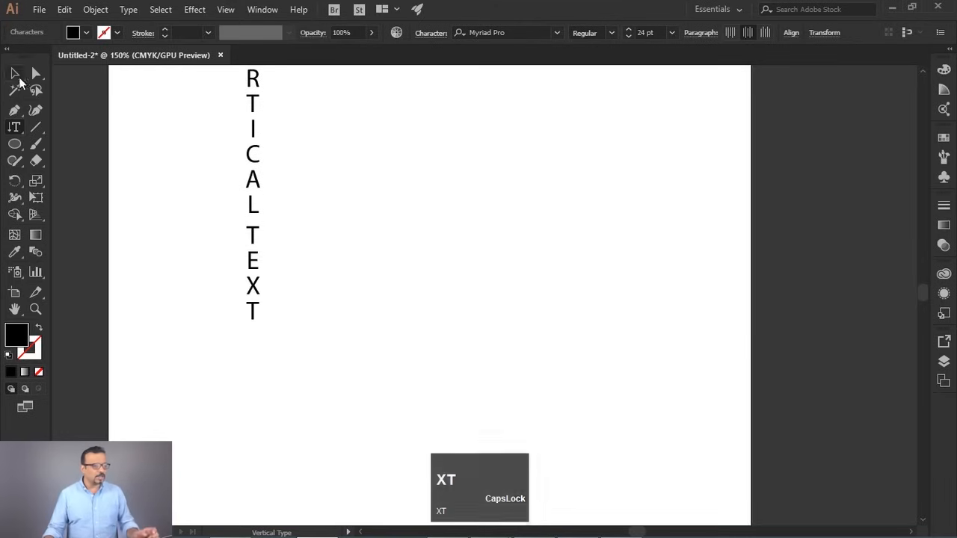
# - Top-align the vertical text and move it slightly to the right on the page
pyautogui.click(730, 33)
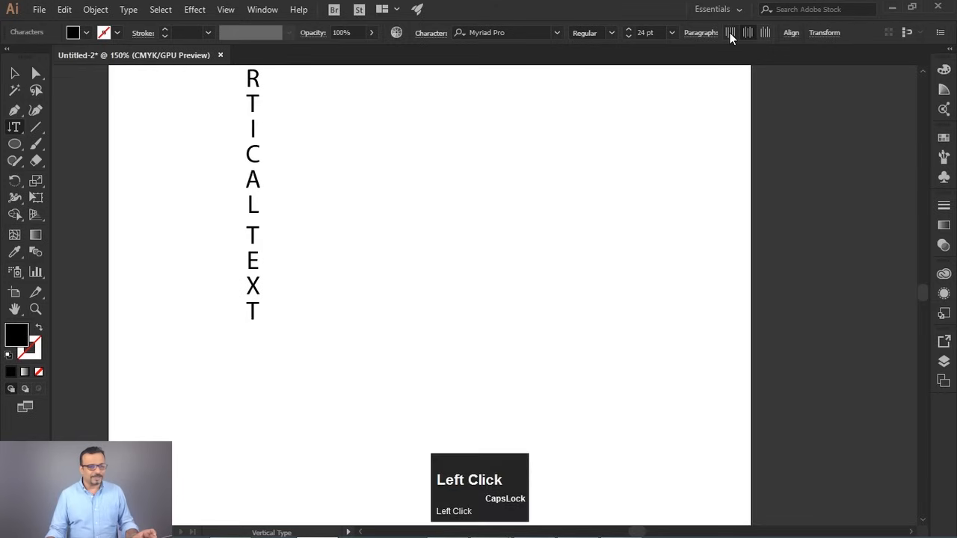
pyautogui.click(15, 72)
pyautogui.click(291, 299)
pyautogui.moveTo(254, 307); pyautogui.dragTo(314, 296)
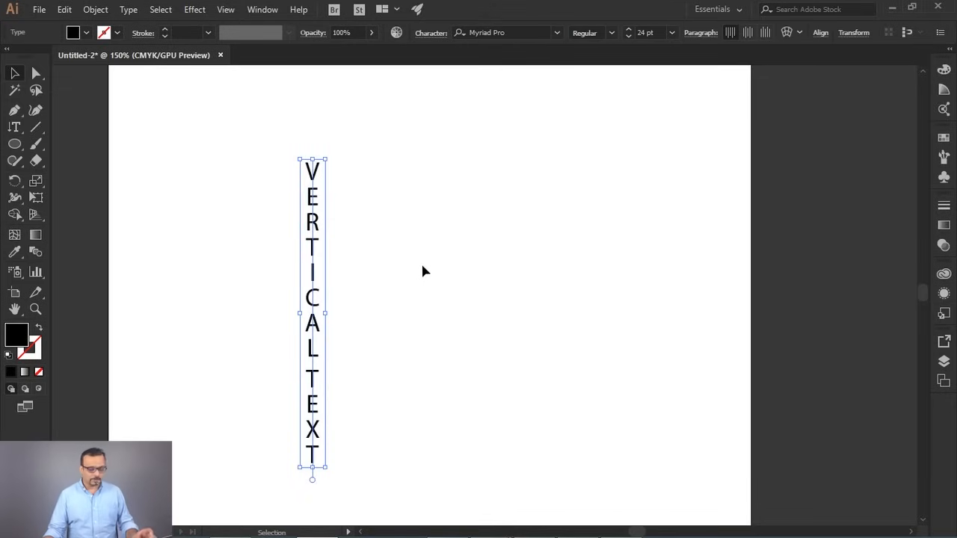
# - Delete the selected VERTICAL TEXT object from the page
pyautogui.press('Delete')
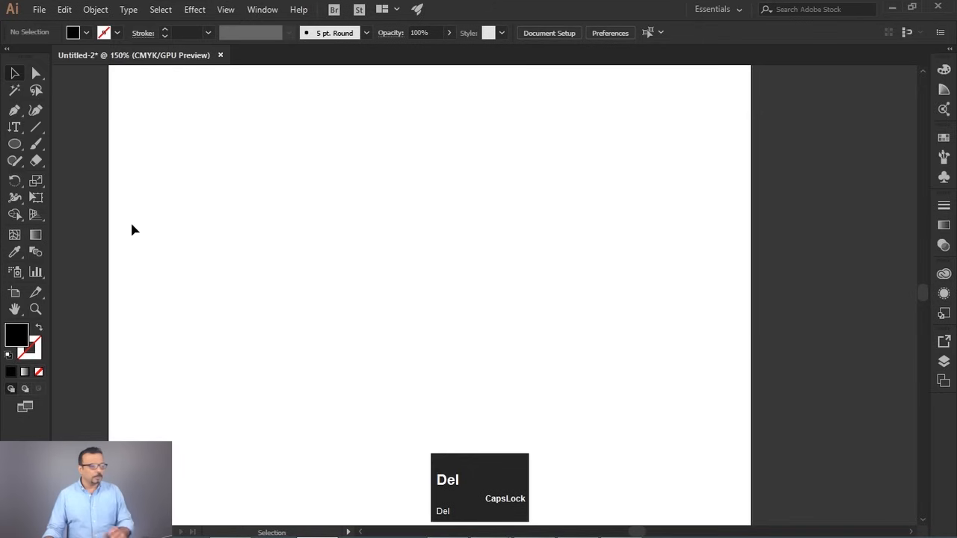
# - Try a rectangular vertical text frame filled with placeholder text, and undo it
pyautogui.click(14, 129)
pyautogui.moveTo(14, 130); pyautogui.dragTo(82, 178)
pyautogui.moveTo(255, 120); pyautogui.dragTo(431, 349)
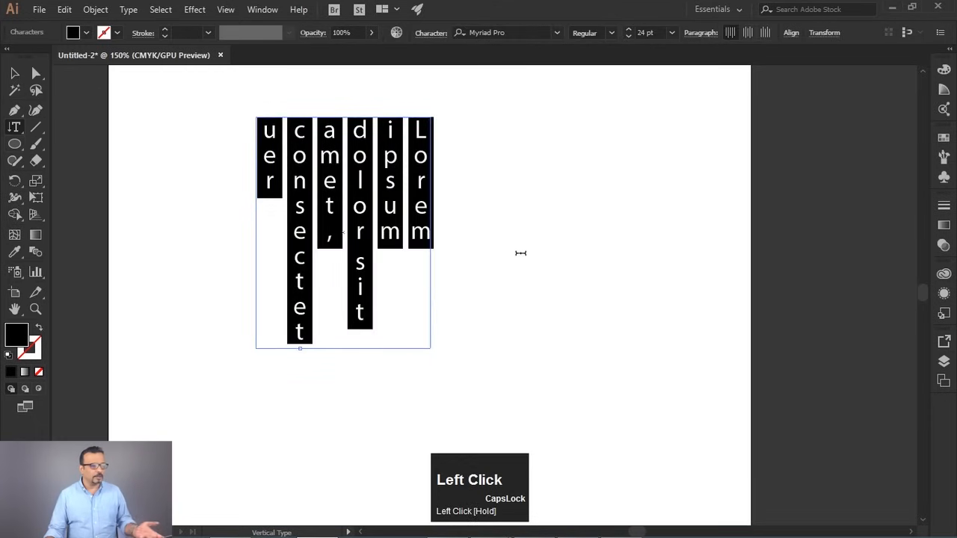
pyautogui.hotkey('ctrl', 'z')
# - Draw an ellipse about 239 by 257 pt mid-page and try filling it with vertical placeholder text, undoing only the text
pyautogui.click(17, 146)
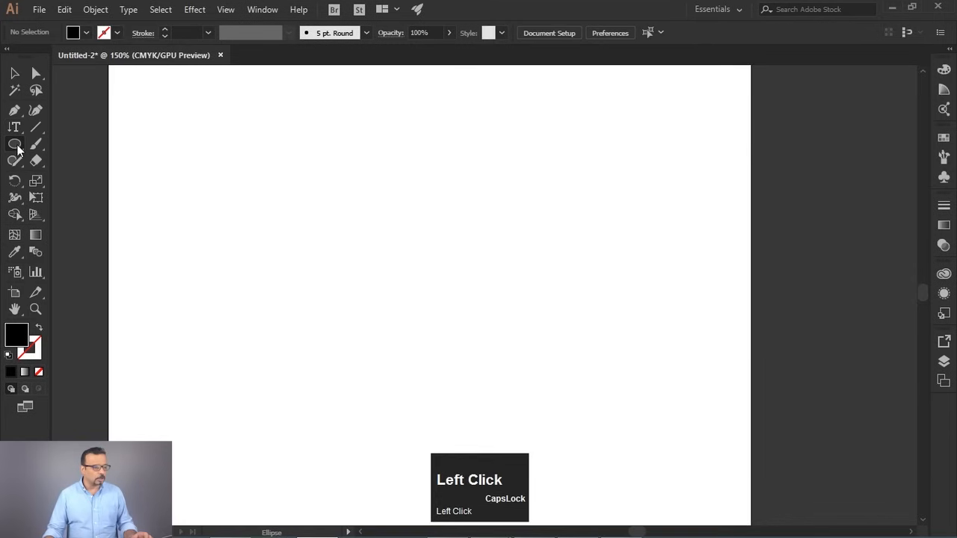
pyautogui.moveTo(308, 127); pyautogui.dragTo(560, 396)
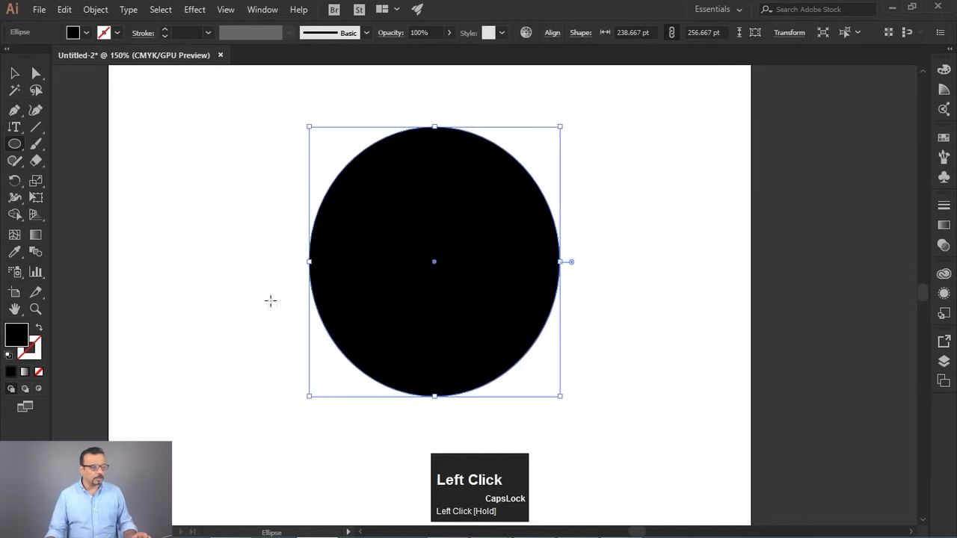
pyautogui.click(14, 127)
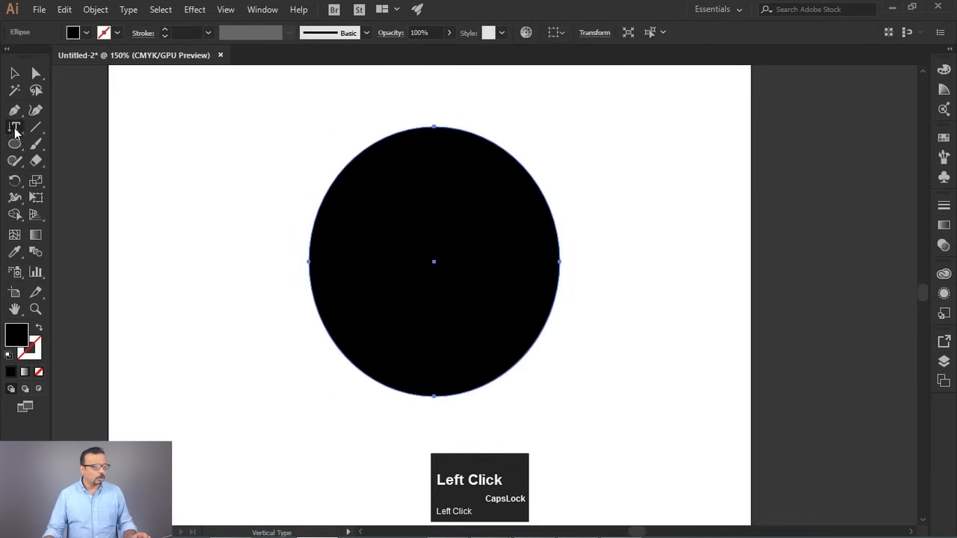
pyautogui.click(367, 153)
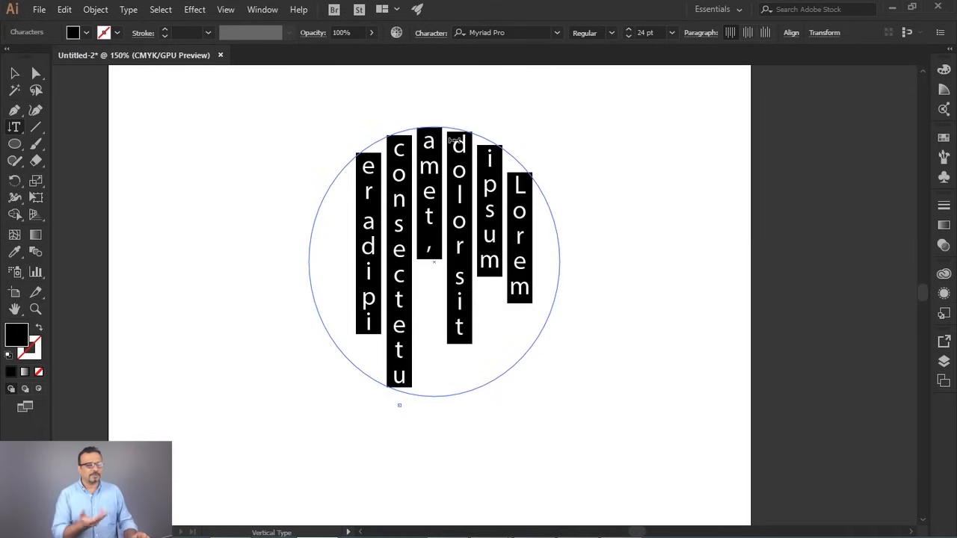
pyautogui.hotkey('ctrl', 'z')
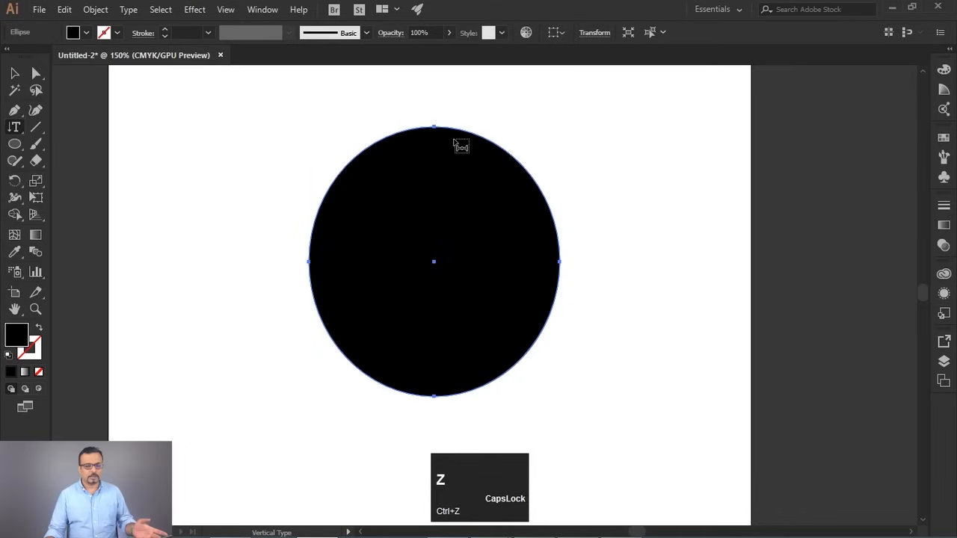
# - Run vertical placeholder text along the ellipse's path with Vertical Type on a Path, and deselect it
pyautogui.moveTo(16, 130); pyautogui.dragTo(78, 211)
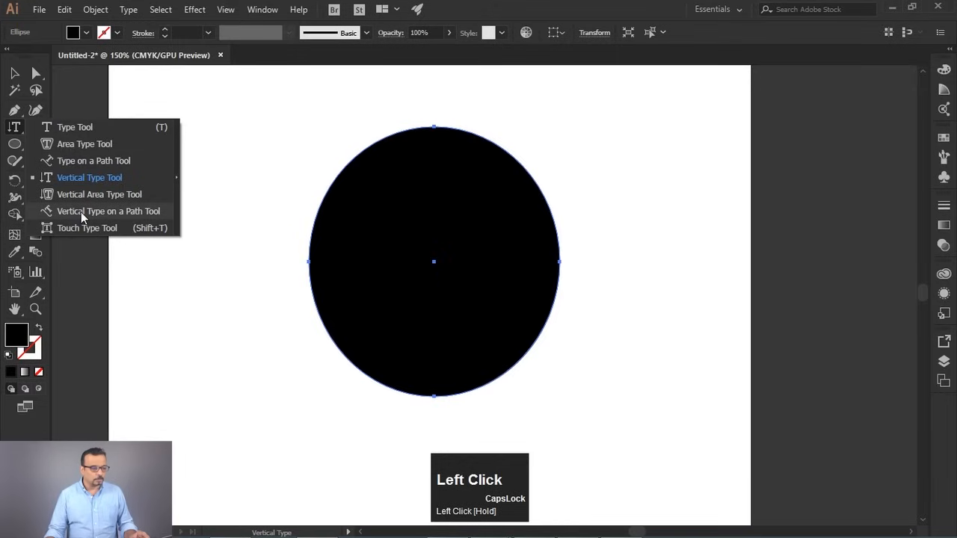
pyautogui.moveTo(81, 212); pyautogui.dragTo(81, 212)
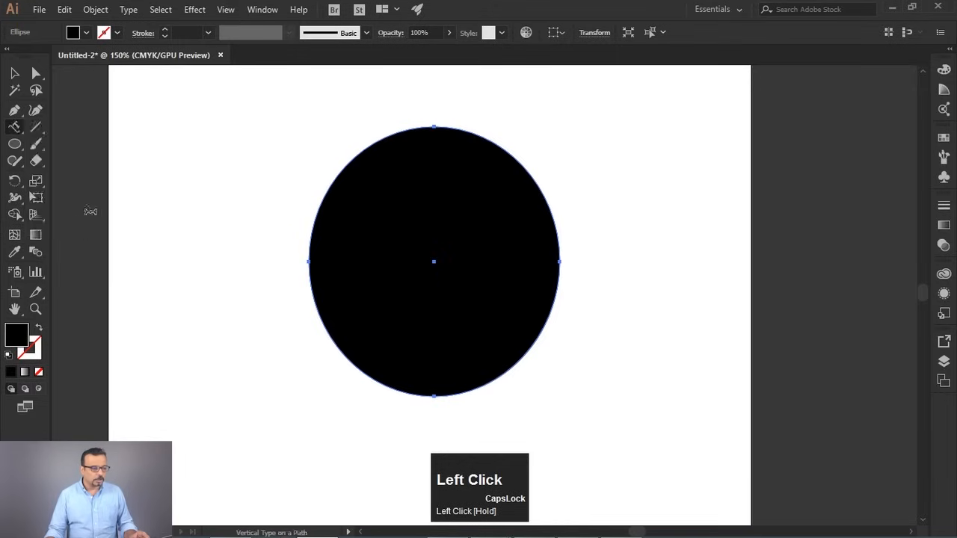
pyautogui.click(363, 148)
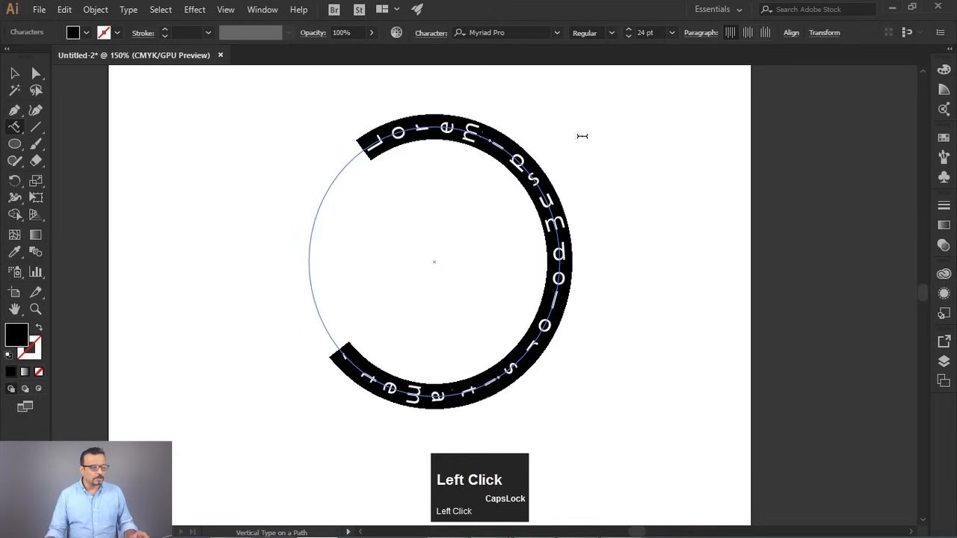
pyautogui.click(17, 73)
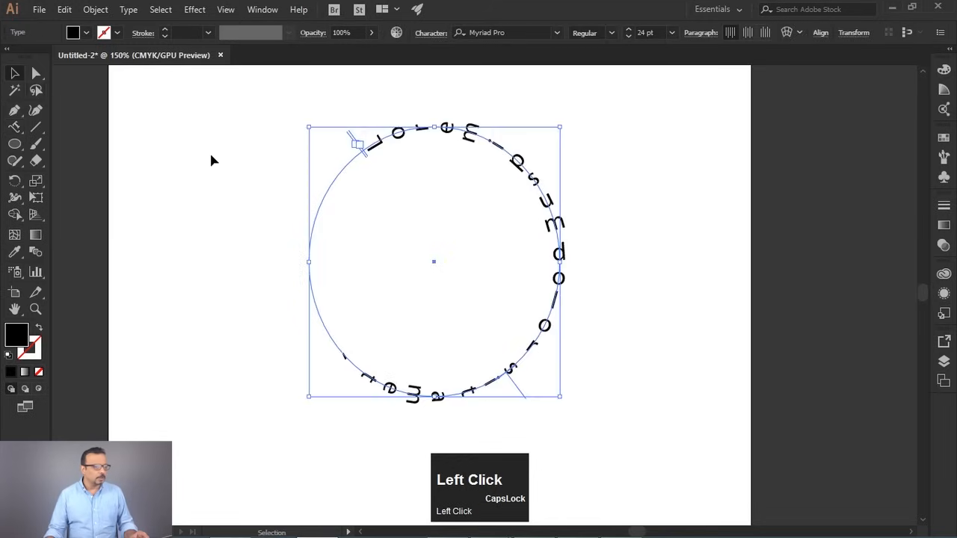
pyautogui.click(212, 156)
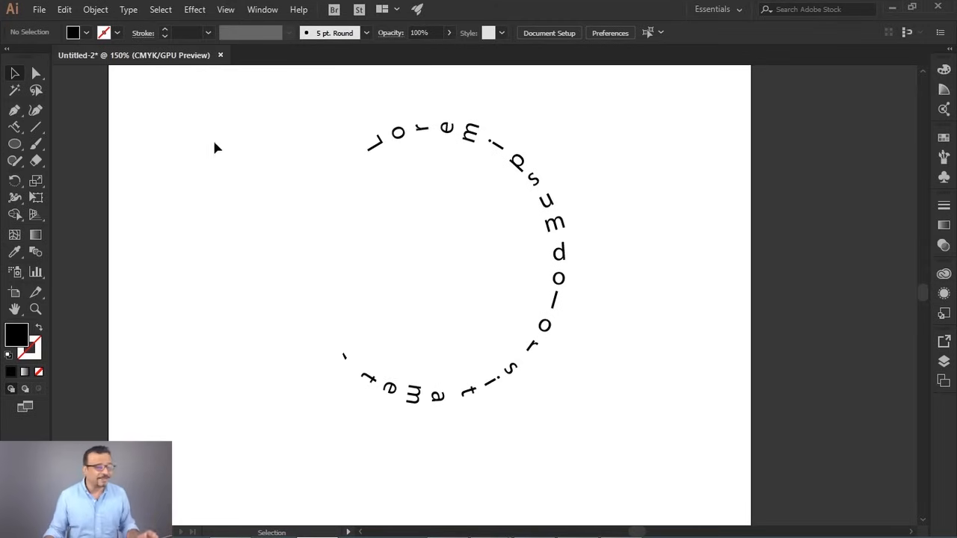
# - Delete the circular vertical text so the page is empty
pyautogui.moveTo(290, 104); pyautogui.dragTo(588, 277)
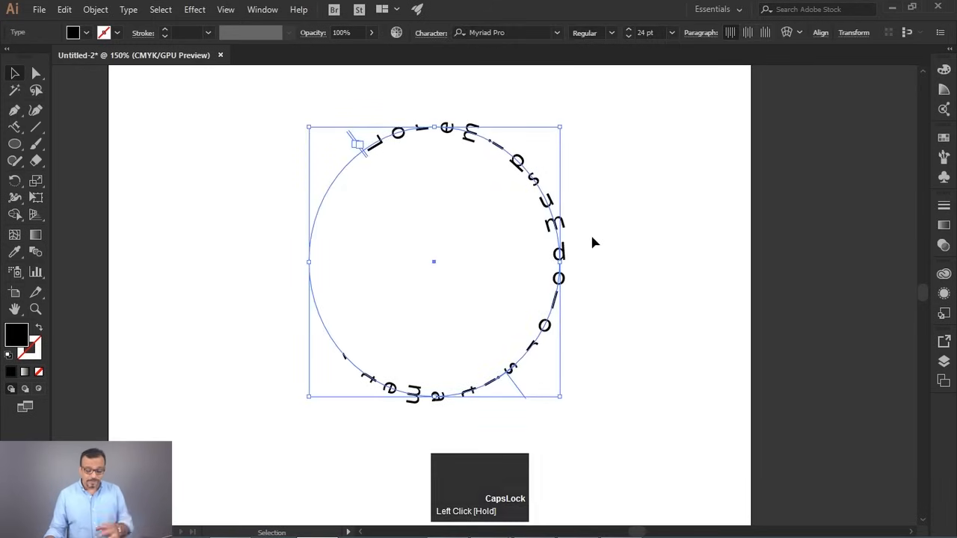
pyautogui.press('Delete')
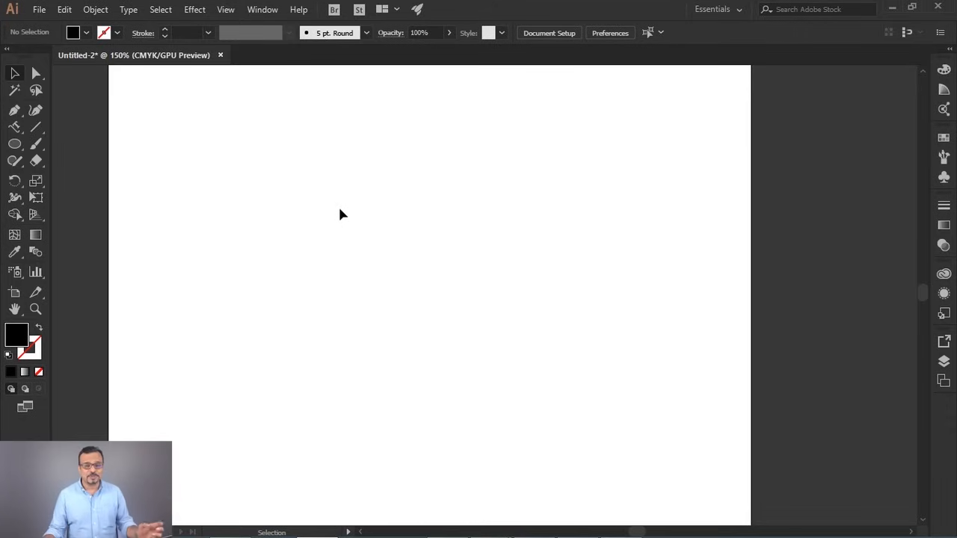
pyautogui.press('capslock')
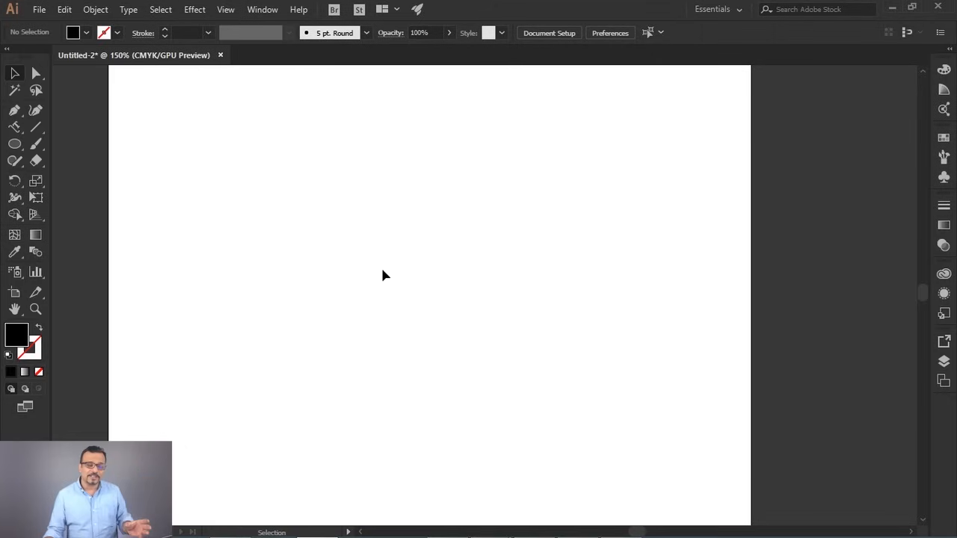
# - Draw a black circle about 289 pt in diameter mid-page and shift it slightly left and down
pyautogui.press('space')
pyautogui.moveTo(369, 293)
pyautogui.mouseDown()
pyautogui.moveTo(391, 276)
pyautogui.moveTo(374, 288)
pyautogui.mouseUp()
pyautogui.click(15, 145)
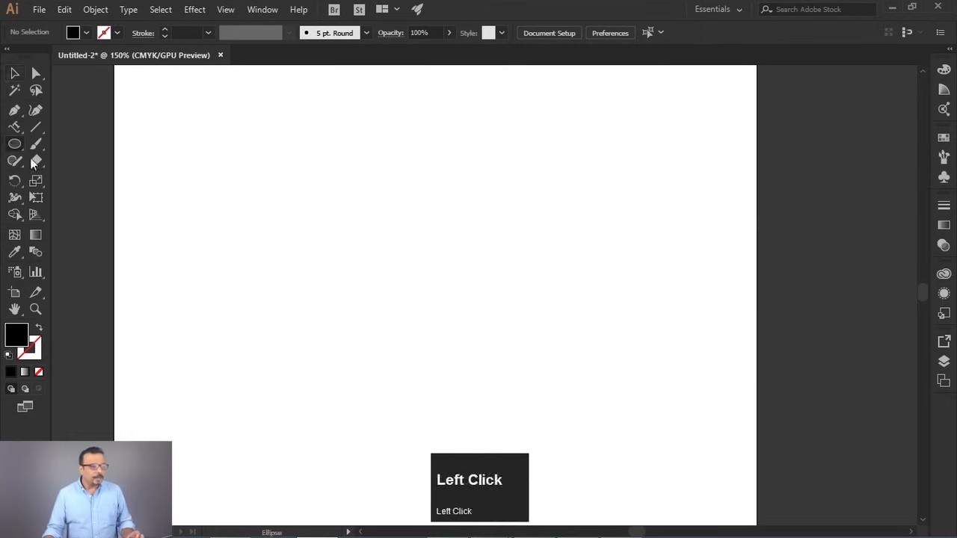
pyautogui.moveTo(427, 266); pyautogui.dragTo(576, 391)
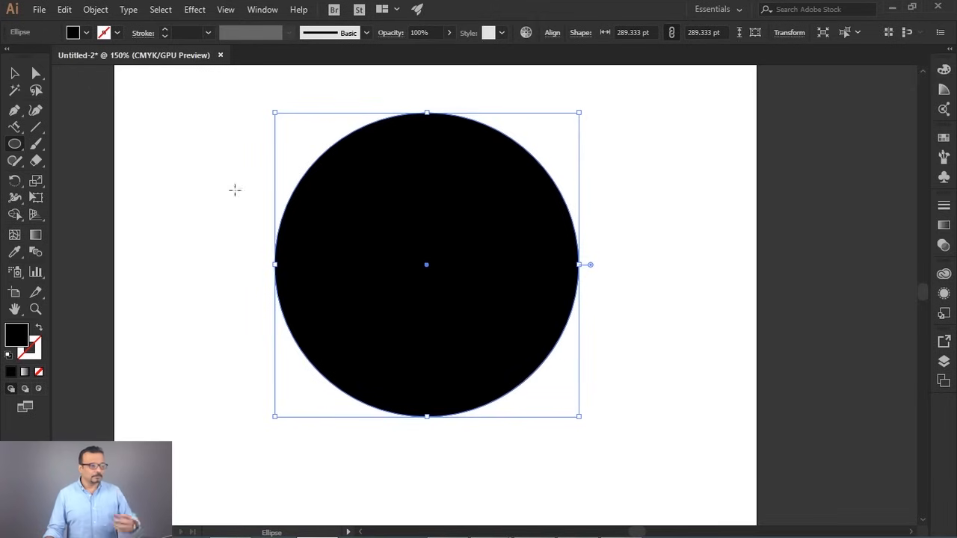
pyautogui.click(12, 72)
pyautogui.moveTo(416, 180); pyautogui.dragTo(397, 186)
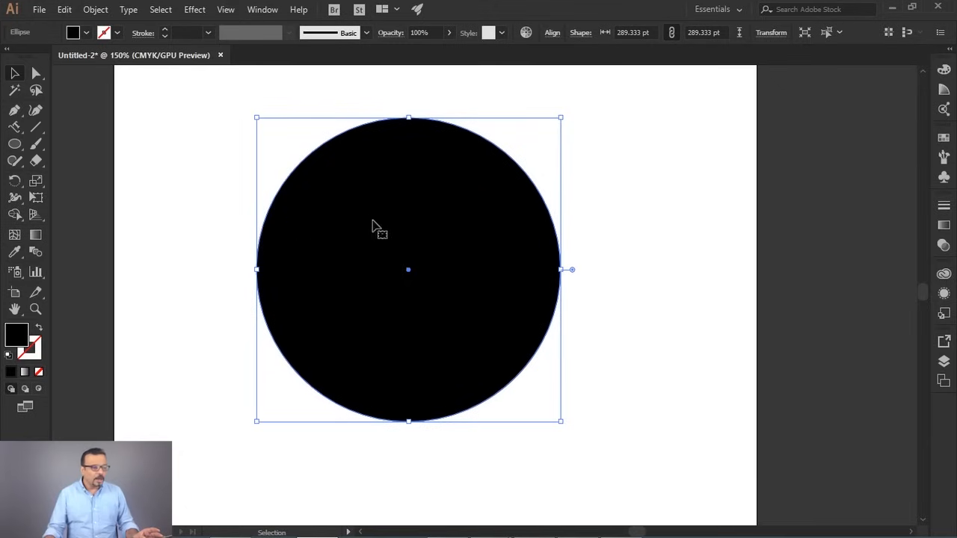
# - Open the Zig Zag effect for the black circle with its preview on and the settings moved off the artwork
pyautogui.click(193, 10)
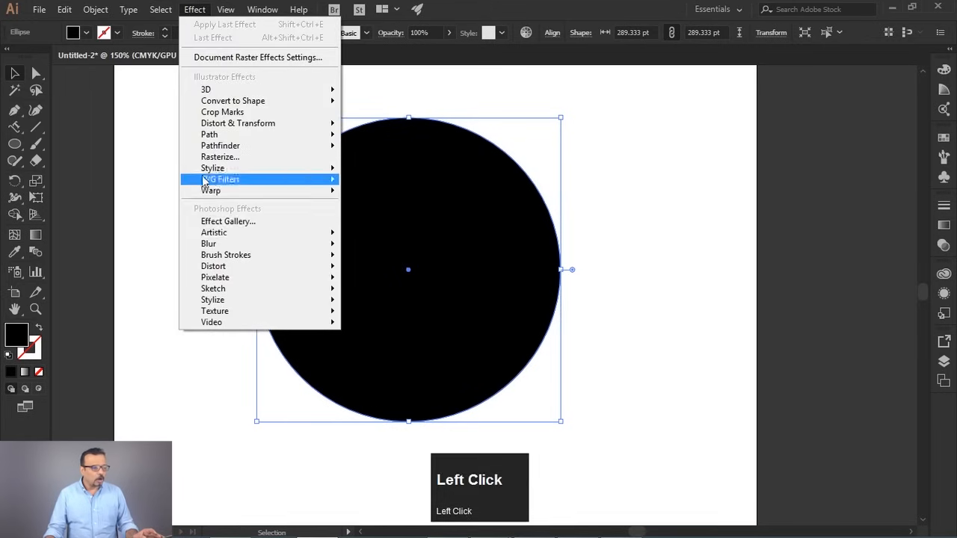
pyautogui.moveTo(240, 127)
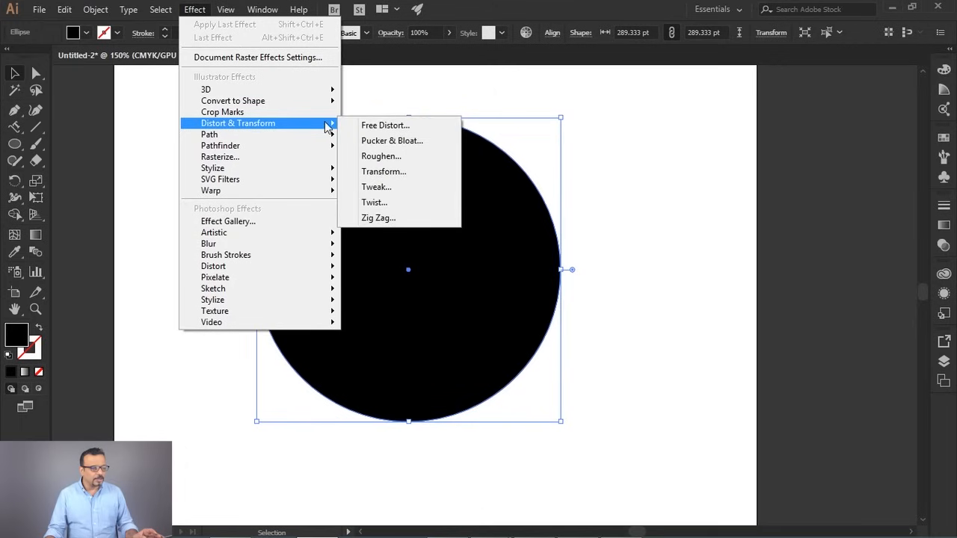
pyautogui.click(376, 217)
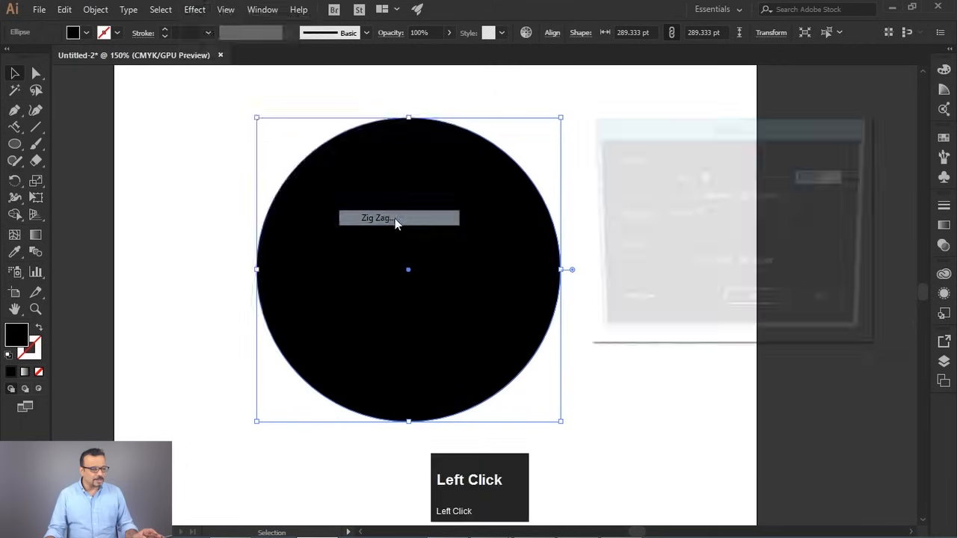
pyautogui.click(625, 306)
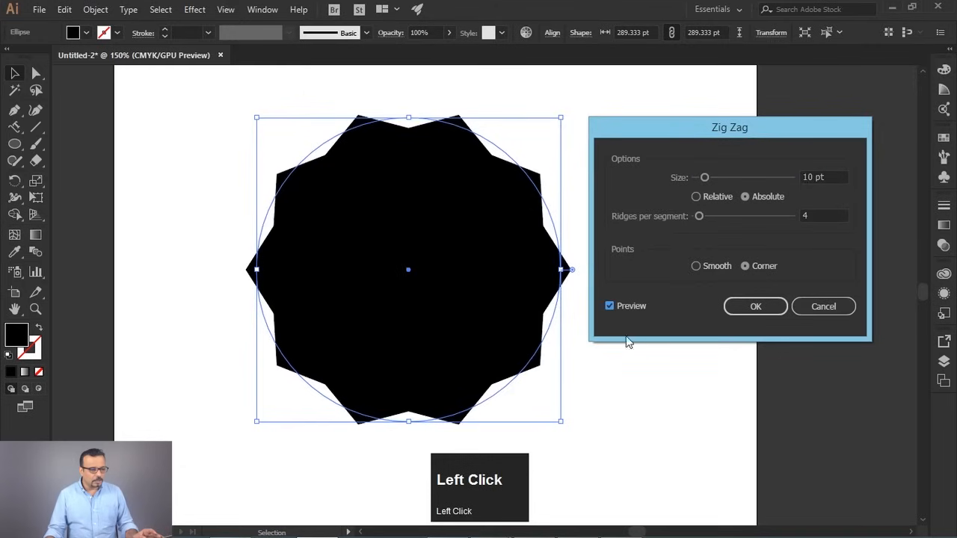
pyautogui.moveTo(671, 128); pyautogui.dragTo(644, 111)
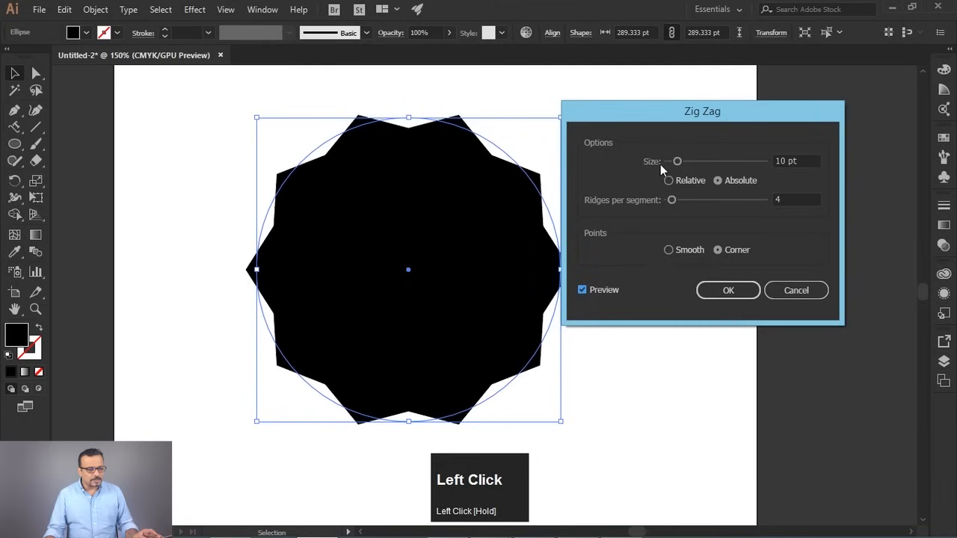
# - Set the Zig Zag size to 2 pt and the ridges per segment to 28
pyautogui.moveTo(679, 166)
pyautogui.mouseDown()
pyautogui.moveTo(703, 167)
pyautogui.moveTo(674, 162)
pyautogui.mouseUp()
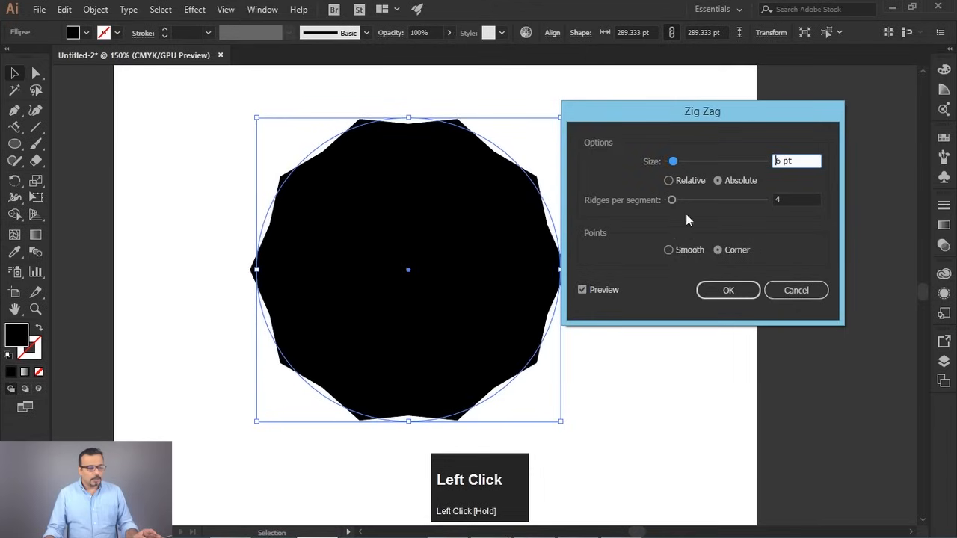
pyautogui.moveTo(673, 205); pyautogui.dragTo(690, 199)
pyautogui.moveTo(678, 165); pyautogui.dragTo(671, 164)
pyautogui.click(802, 160)
pyautogui.scroll(-2, 802, 161)
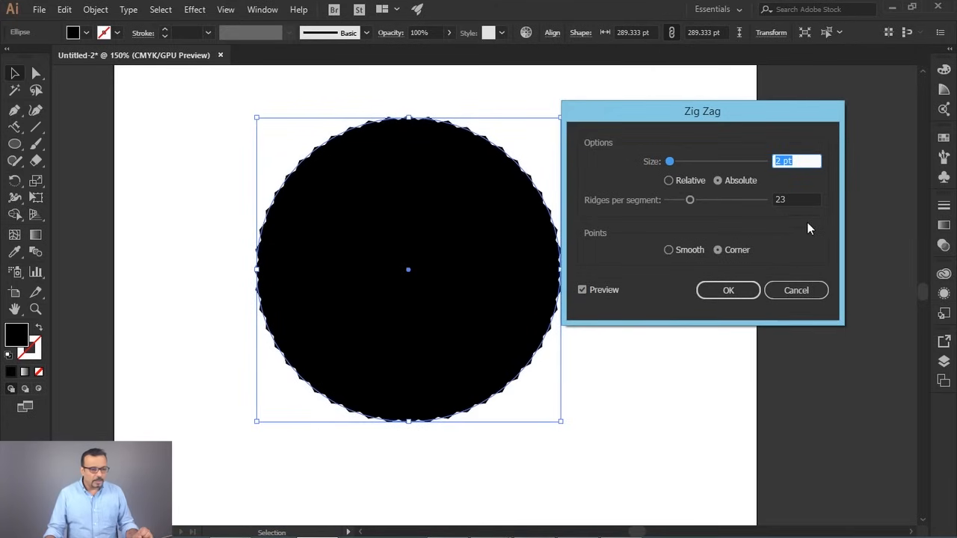
pyautogui.click(801, 200)
pyautogui.scroll(6, 801, 199)
pyautogui.scroll(-1, 799, 210)
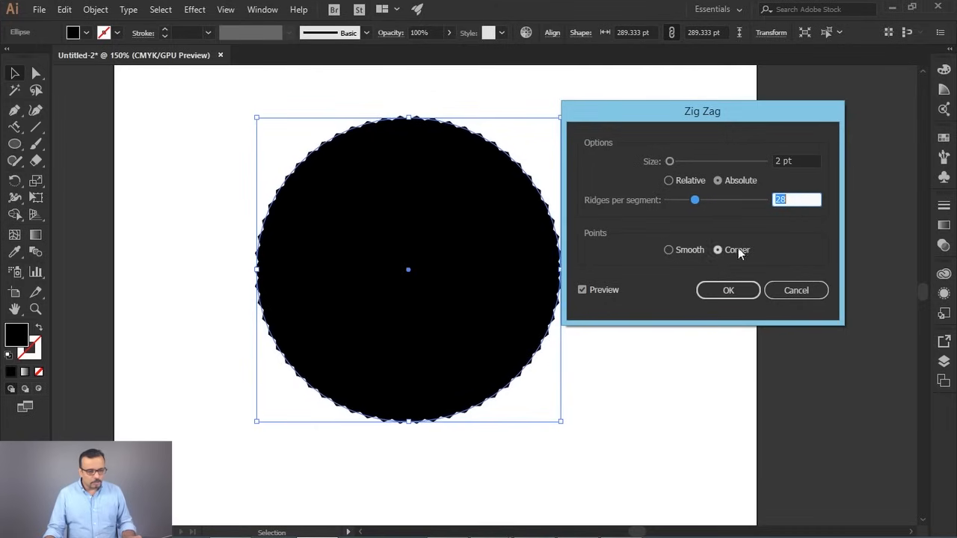
# - Switch the Zig Zag points to smooth, reduce the ridges per segment to about 15, and apply the effect
pyautogui.click(690, 250)
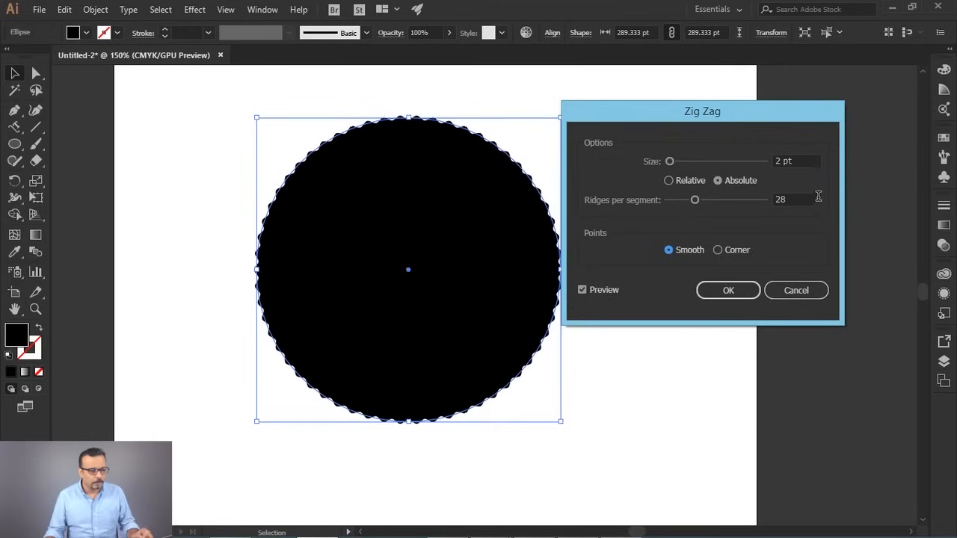
pyautogui.click(809, 199)
pyautogui.scroll(-10, 803, 215)
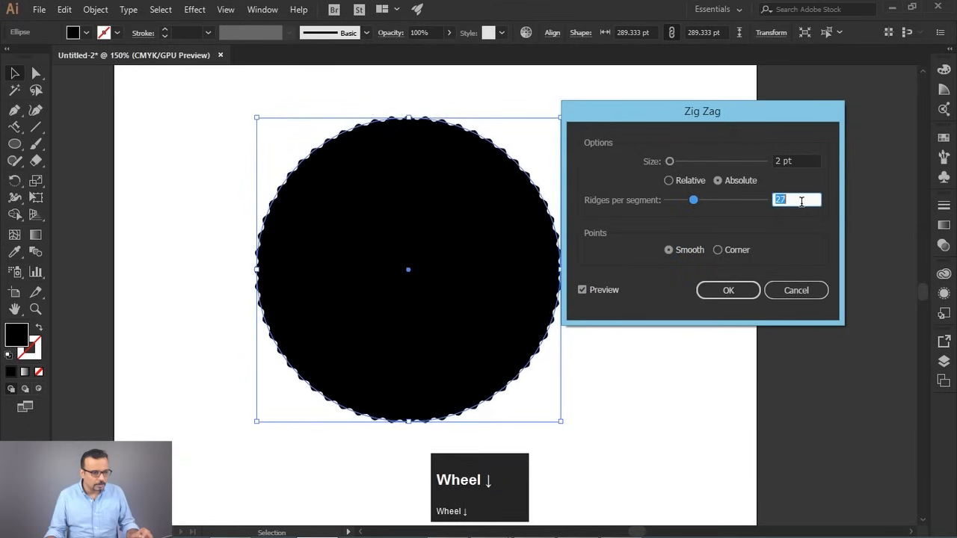
pyautogui.scroll(-4, 806, 213)
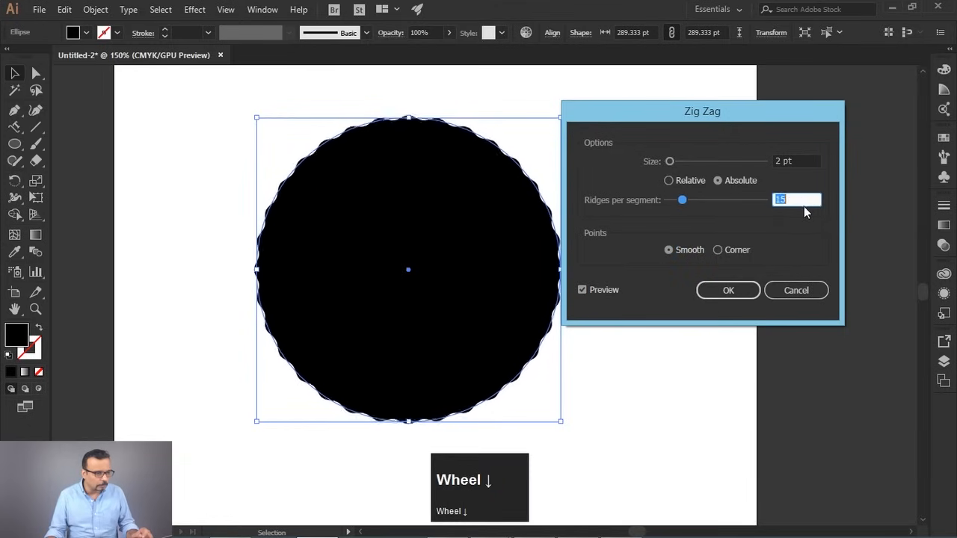
pyautogui.click(733, 293)
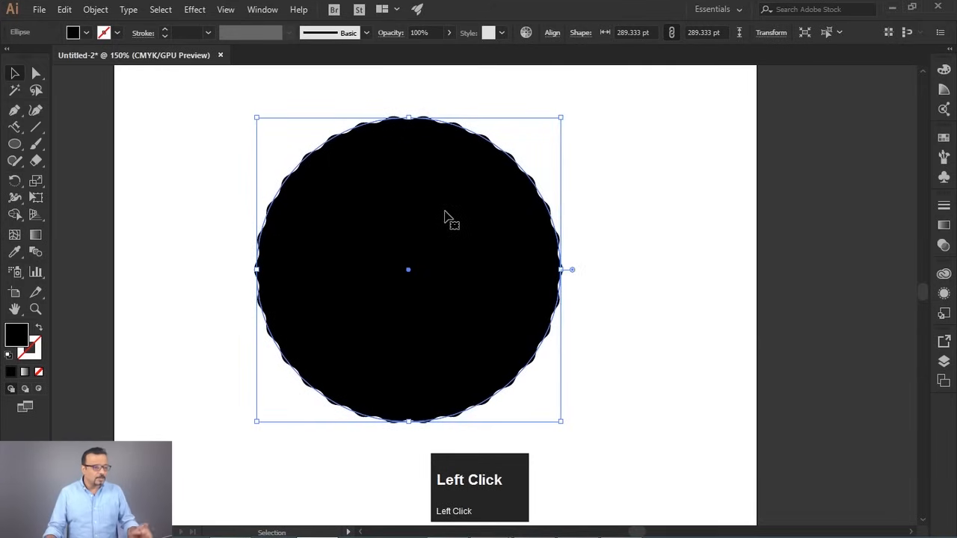
pyautogui.click(196, 9)
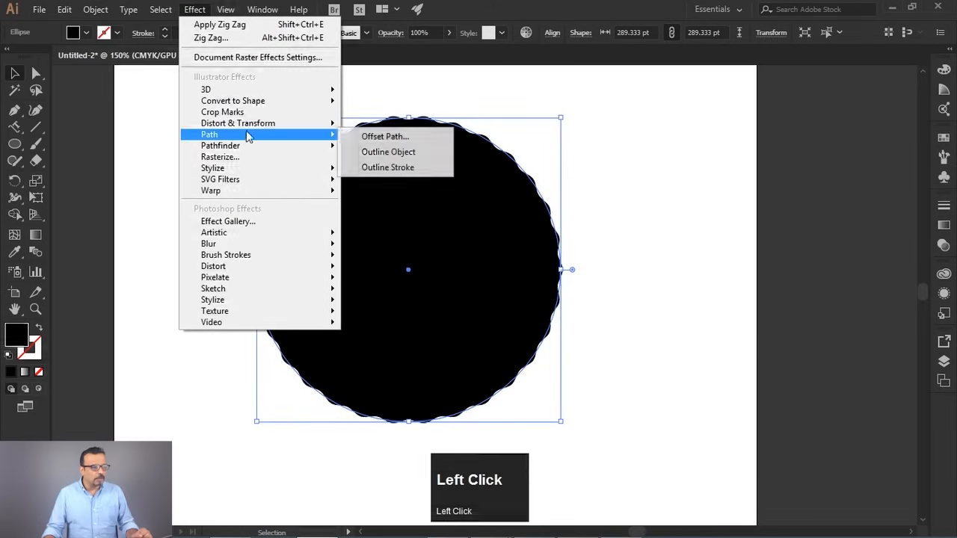
pyautogui.moveTo(258, 127)
pyautogui.click(620, 136)
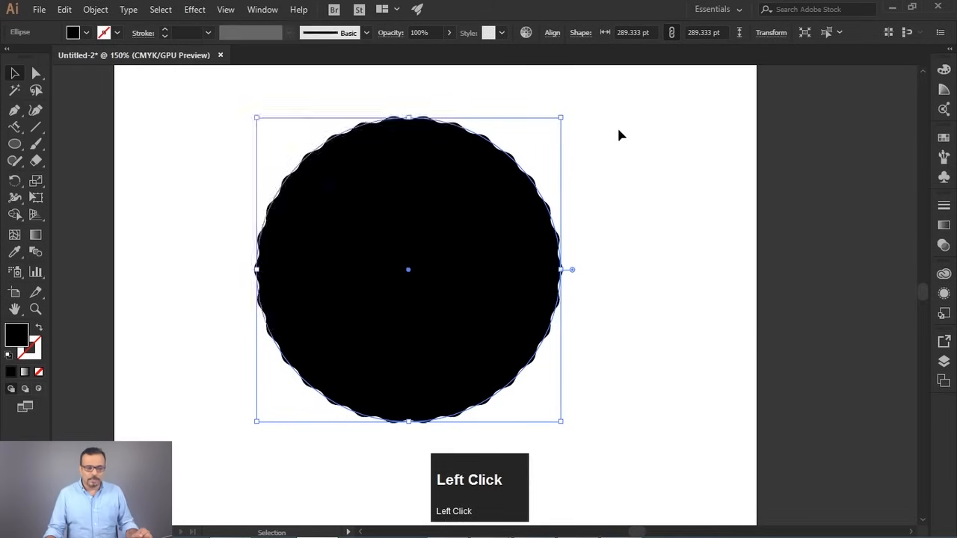
# - Move the wavy-edged circle slightly to the right on the page and display the artwork in Outline view
pyautogui.moveTo(482, 224); pyautogui.dragTo(530, 224)
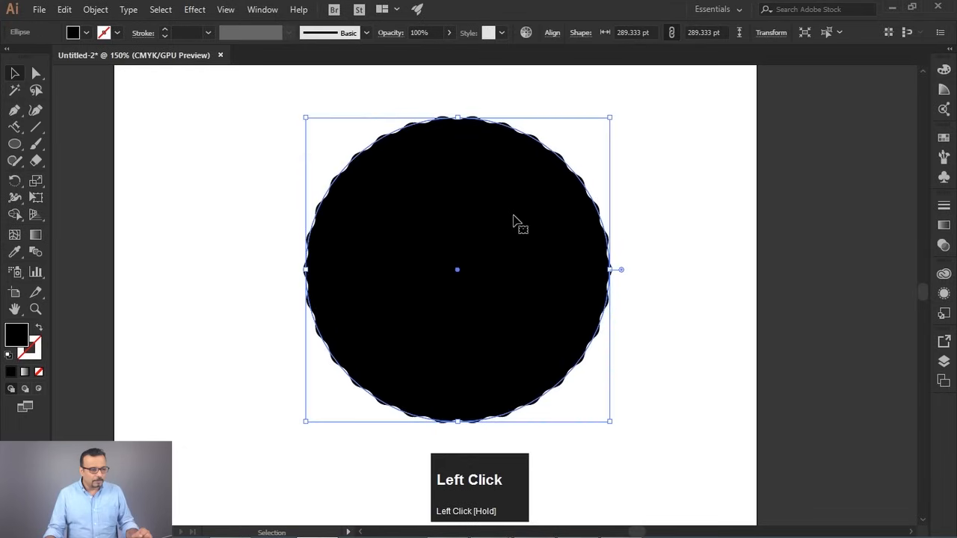
pyautogui.moveTo(438, 199)
pyautogui.mouseDown()
pyautogui.moveTo(483, 199)
pyautogui.moveTo(359, 198)
pyautogui.moveTo(419, 196)
pyautogui.mouseUp()
pyautogui.press('ctrl')
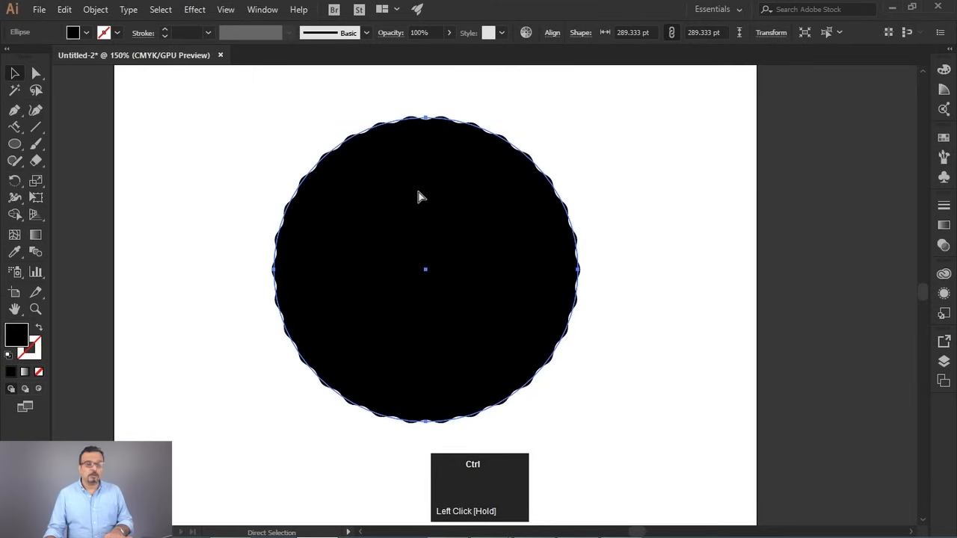
pyautogui.hotkey('ctrl', 'y')
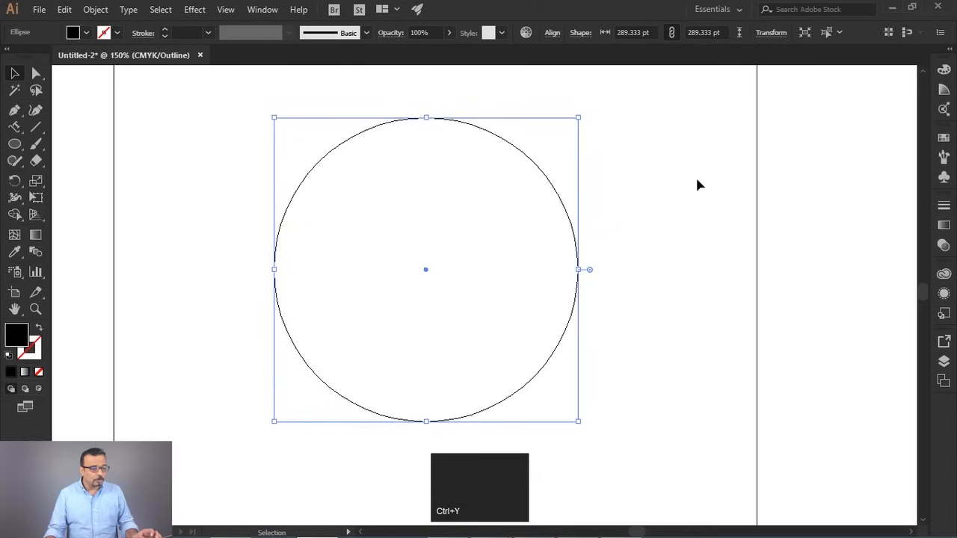
# - Return to the filled preview and expand the appearance of the wavy-edged black circle
pyautogui.click(700, 202)
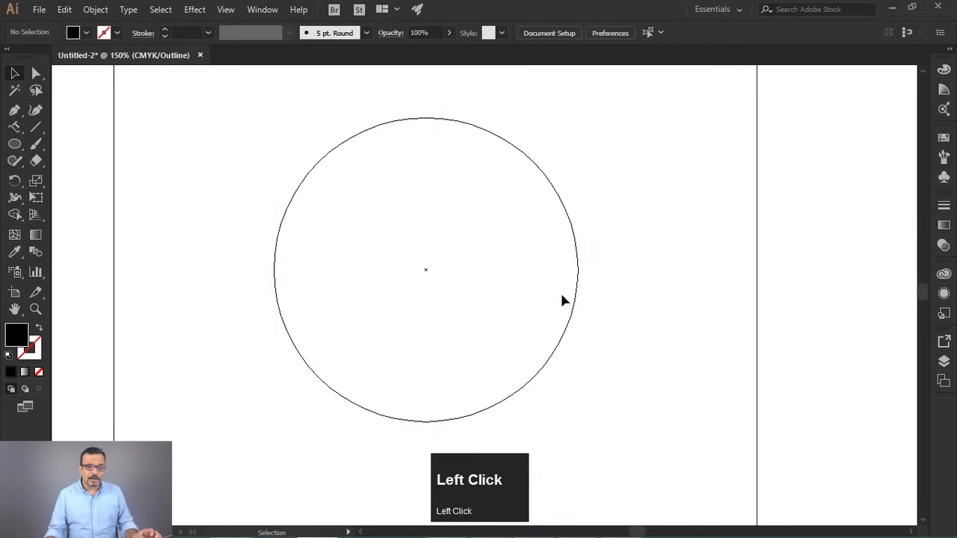
pyautogui.hotkey('ctrl', 'y')
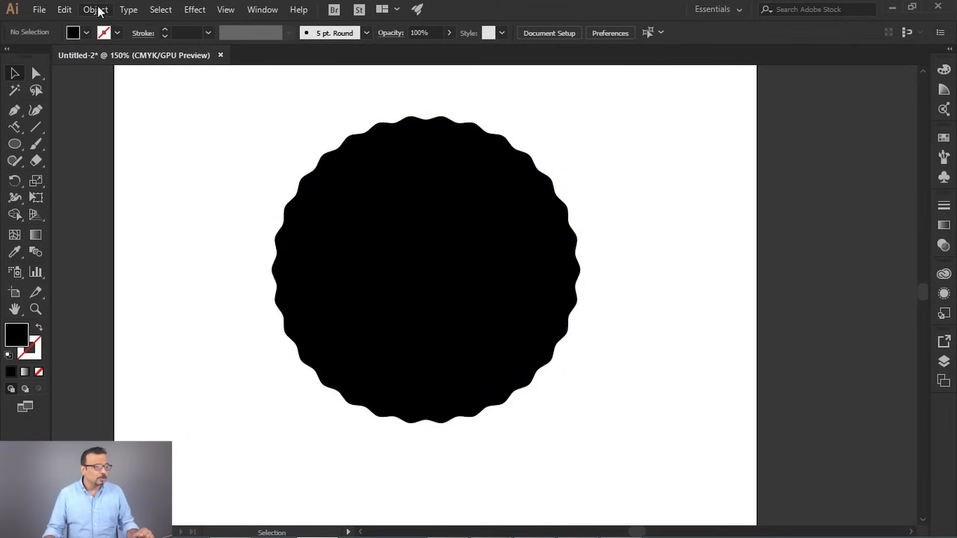
pyautogui.click(453, 202)
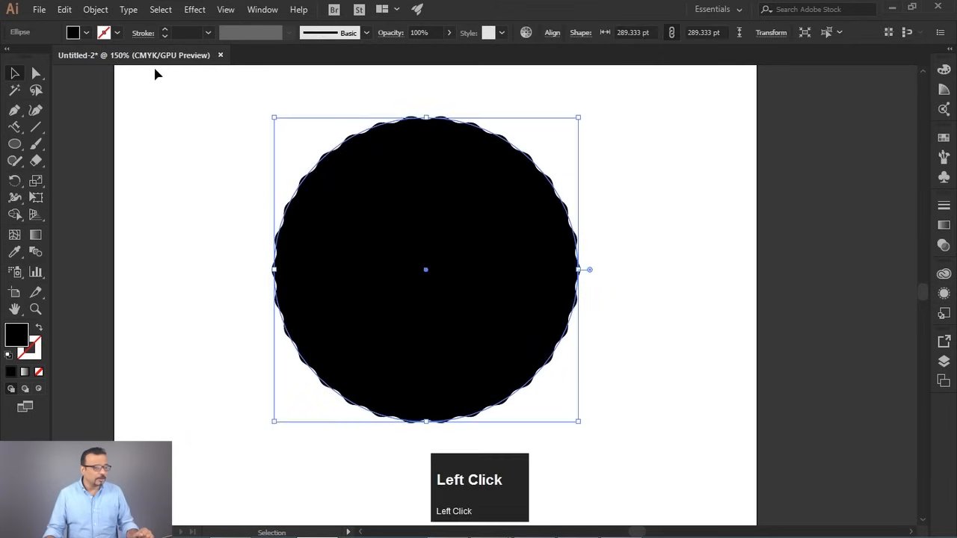
pyautogui.click(103, 10)
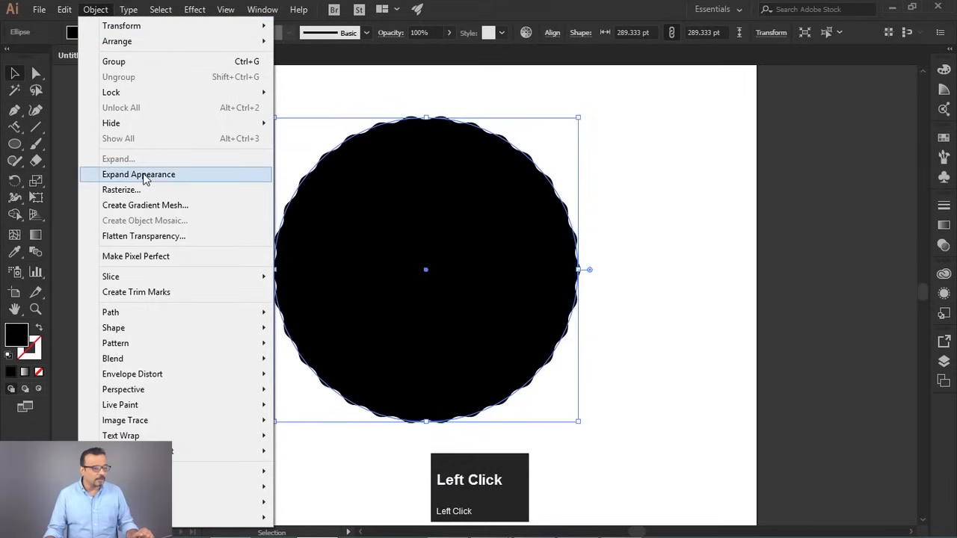
pyautogui.click(138, 174)
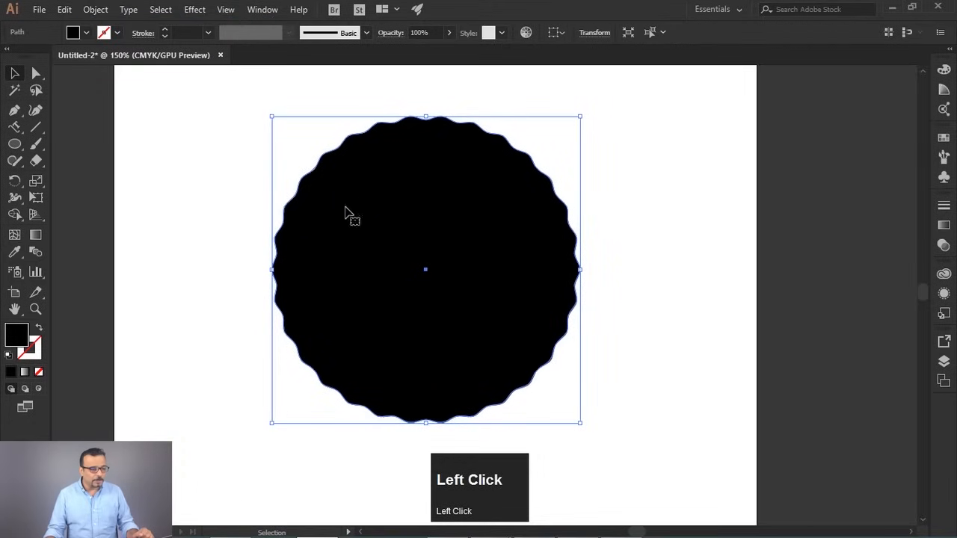
# - Examine the expanded wavy edge in Outline view and return to the filled preview
pyautogui.keyDown('ctrl'); pyautogui.click(624, 152); pyautogui.keyUp('ctrl')
pyautogui.hotkey('ctrl', 'y')
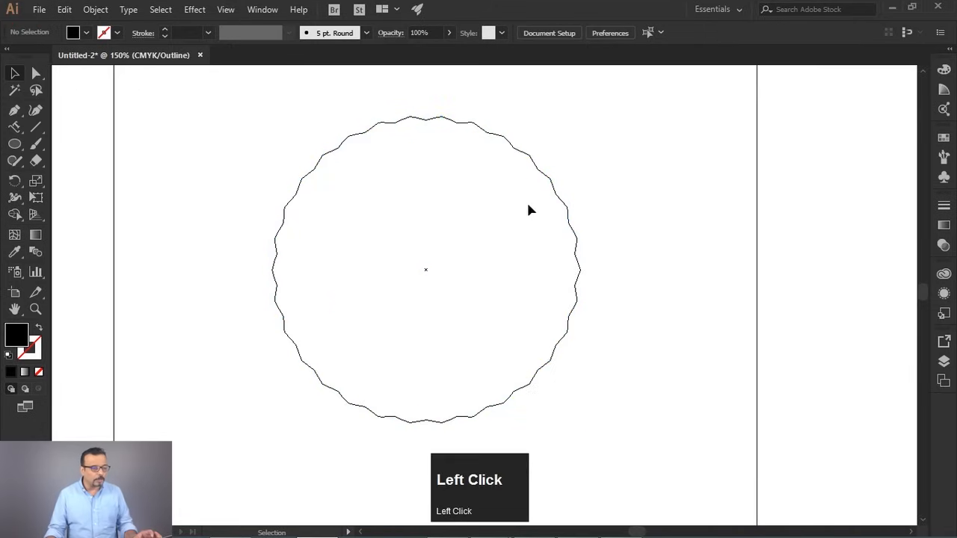
pyautogui.scroll(4, 442, 119)
pyautogui.scroll(-4, 443, 121)
pyautogui.hotkey('ctrl', 'y')
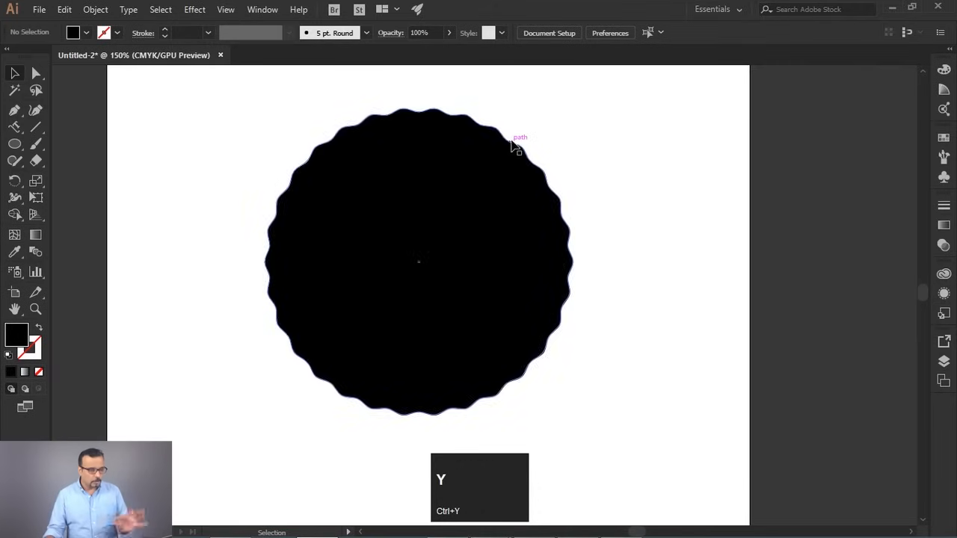
pyautogui.click(638, 154)
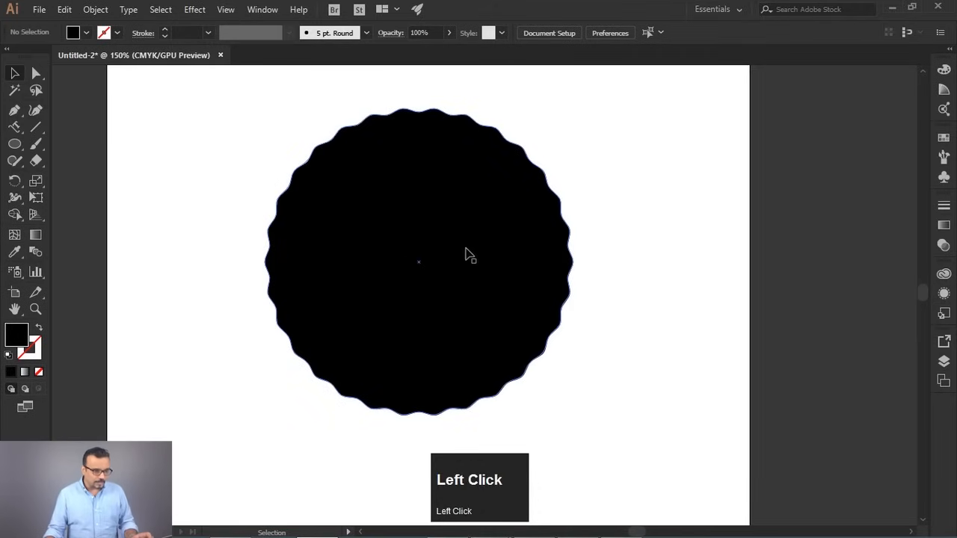
# - Draw a concentric circle about 225 pt wide from the wavy shape's centre and swap its fill and stroke
pyautogui.moveTo(14, 149); pyautogui.dragTo(92, 180)
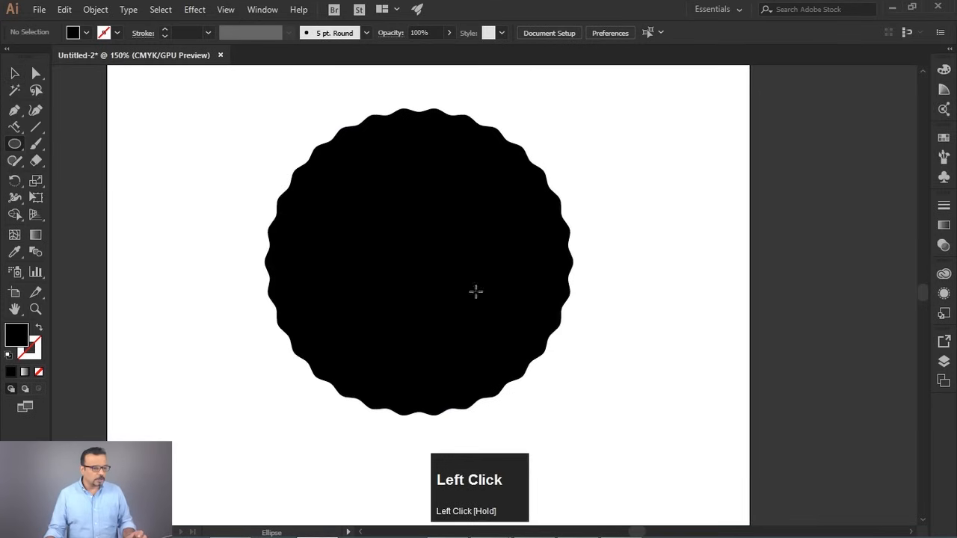
pyautogui.moveTo(419, 262); pyautogui.dragTo(537, 380)
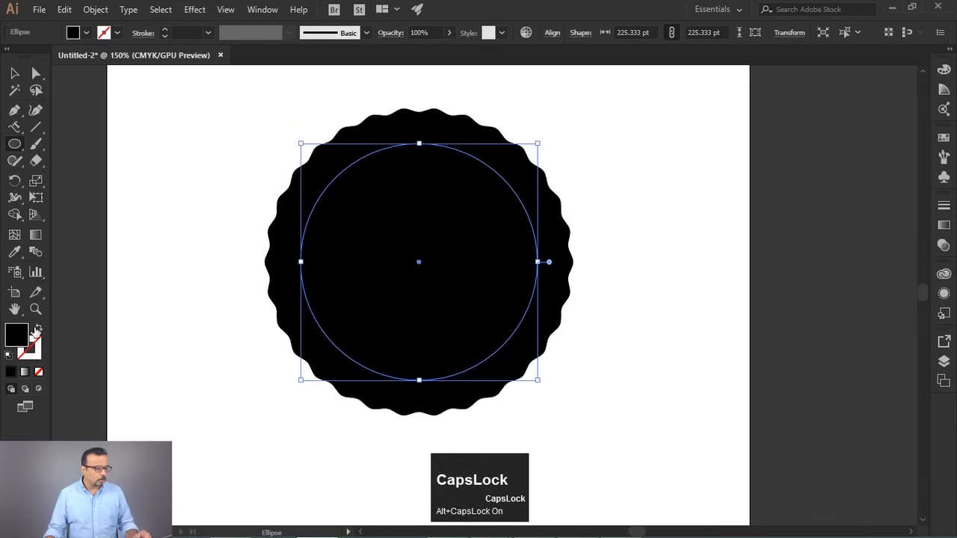
pyautogui.click(36, 328)
# - Set the inner circle's stroke colour to cccccc and deselect it
pyautogui.doubleClick(35, 352)
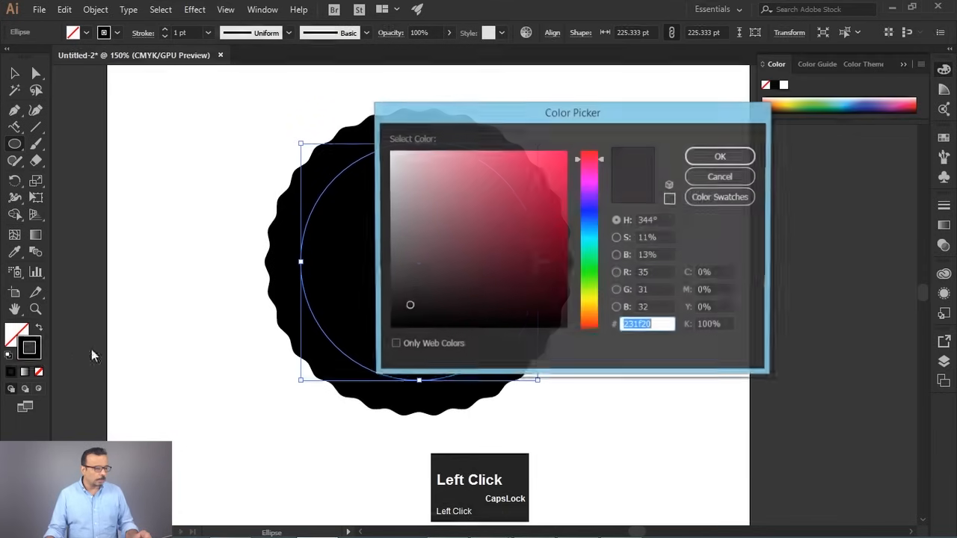
pyautogui.write('cccccc')
pyautogui.moveTo(376, 186); pyautogui.dragTo(376, 186)
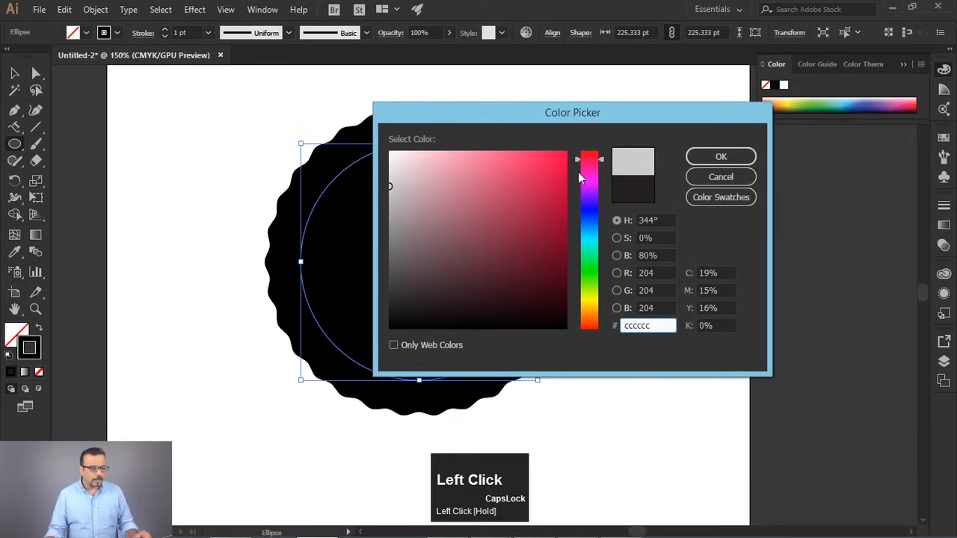
pyautogui.click(714, 156)
pyautogui.click(9, 74)
pyautogui.click(180, 112)
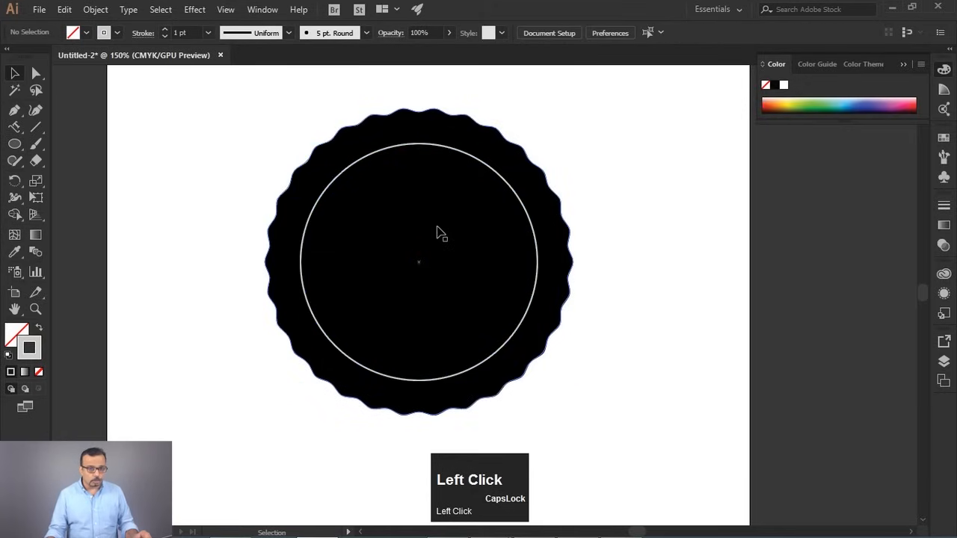
# - Set the grey ring's stroke weight to 3 pt and enlarge it from its centre to 260 pt wide
pyautogui.click(467, 153)
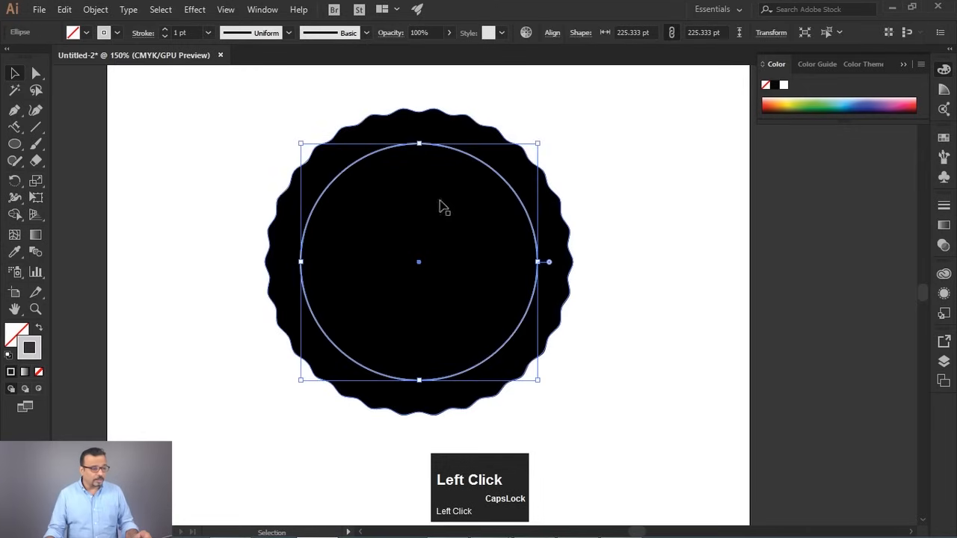
pyautogui.click(207, 32)
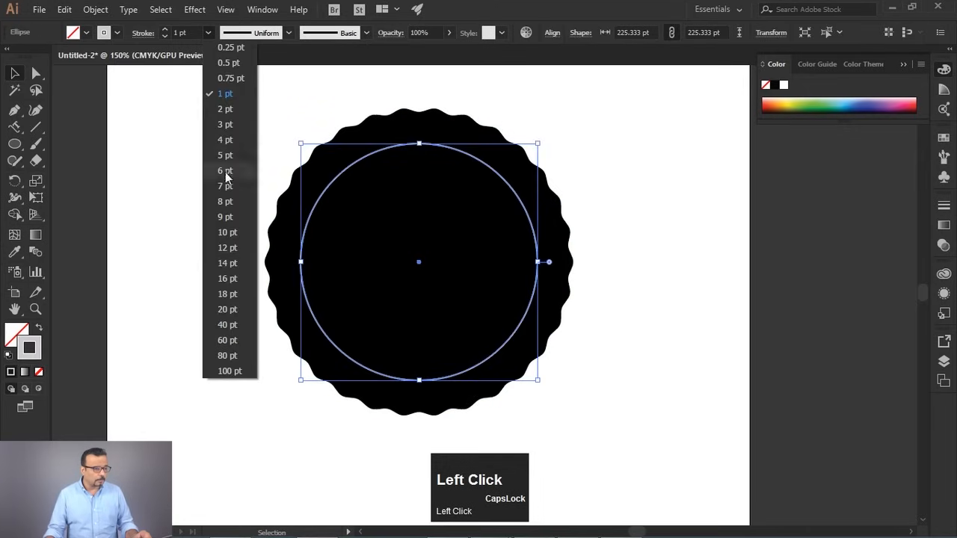
pyautogui.click(225, 124)
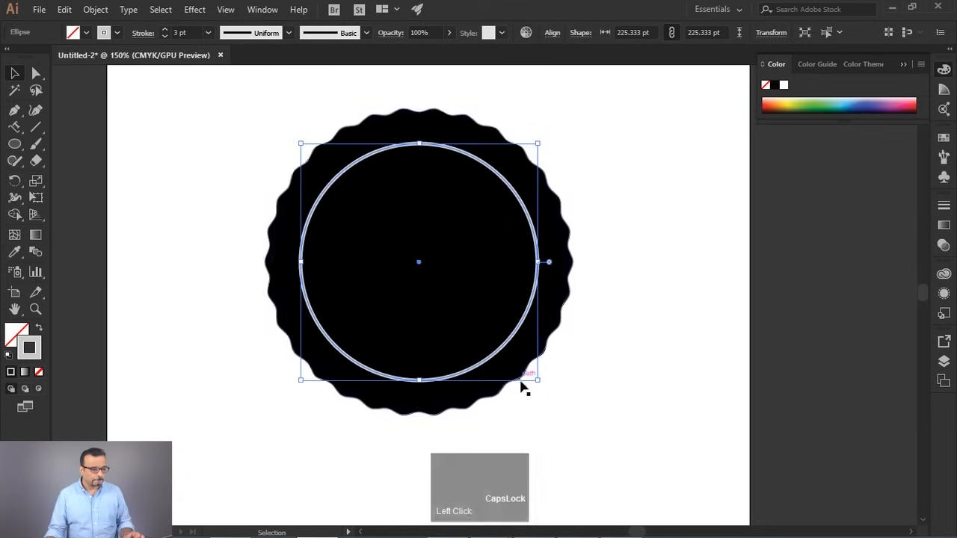
pyautogui.moveTo(537, 379); pyautogui.dragTo(556, 399)
pyautogui.click(617, 368)
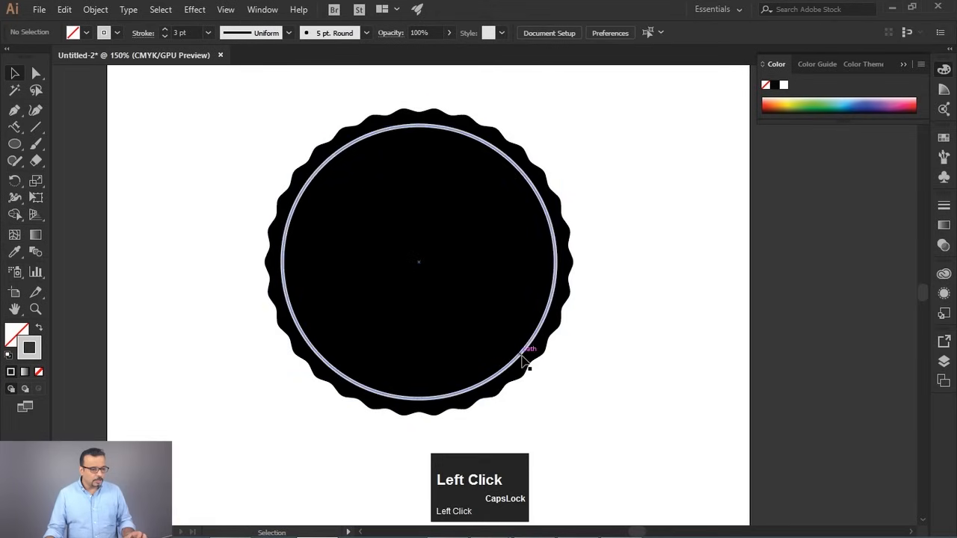
# - Copy the grey ring, try a regular paste, and delete the off-centre duplicate
pyautogui.click(523, 357)
pyautogui.hotkey('ctrl', 'c')
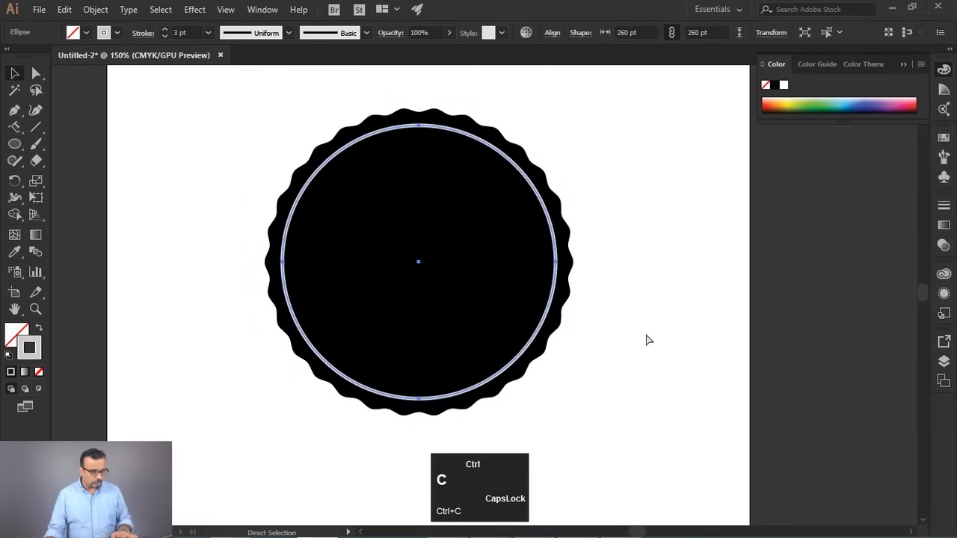
pyautogui.hotkey('ctrl', 'v')
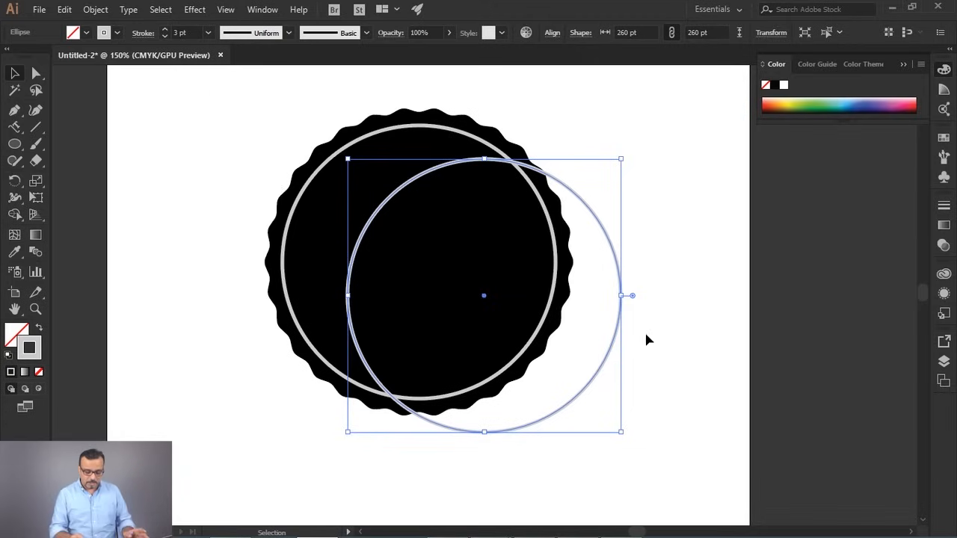
pyautogui.press('Delete')
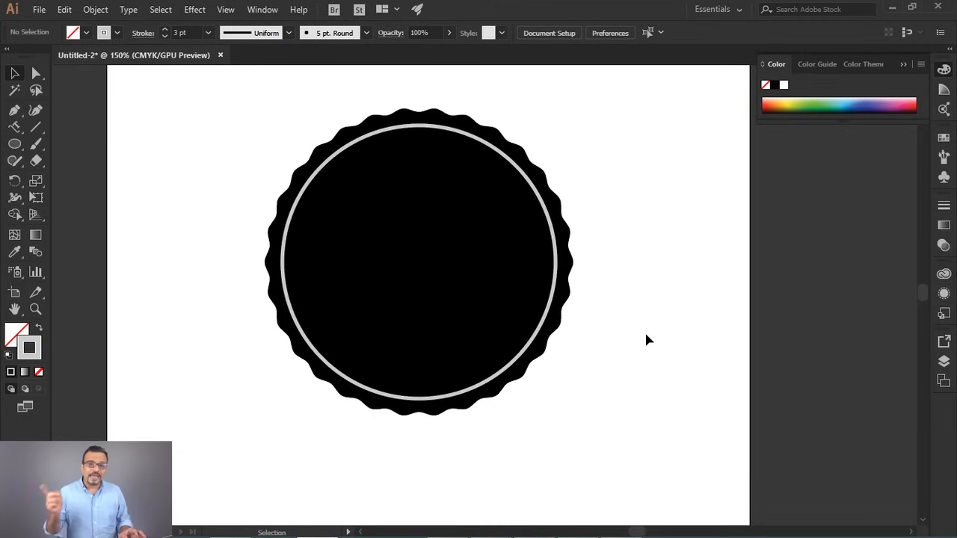
# - Paste the copied ring in front at the same position and shrink it about its centre to about 185 pt wide
pyautogui.hotkey('ctrl', 'f')
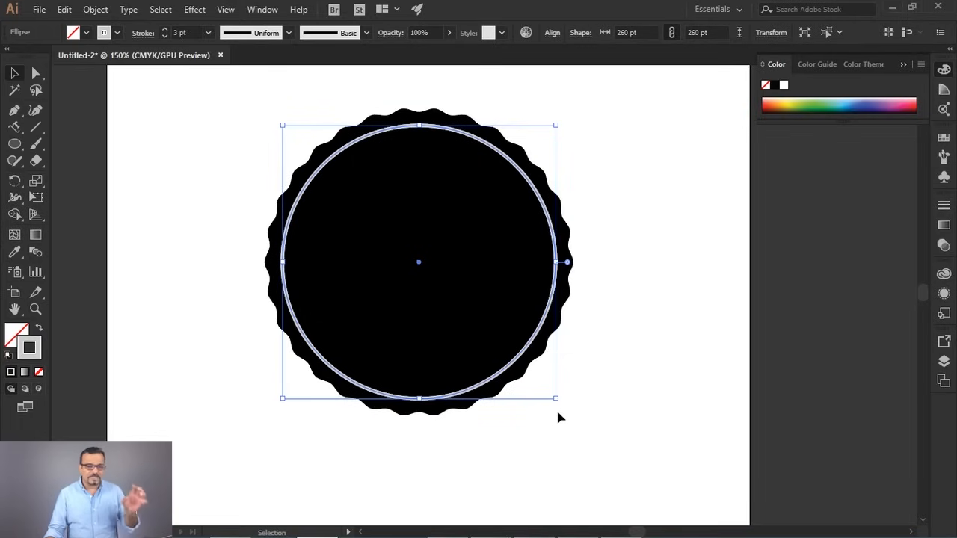
pyautogui.press('capslock')
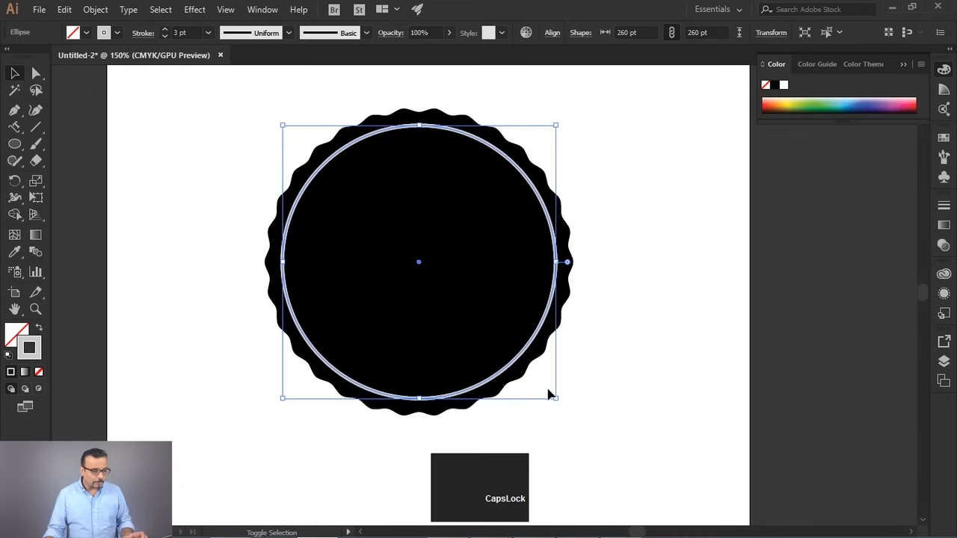
pyautogui.moveTo(556, 403); pyautogui.dragTo(529, 364)
pyautogui.click(624, 410)
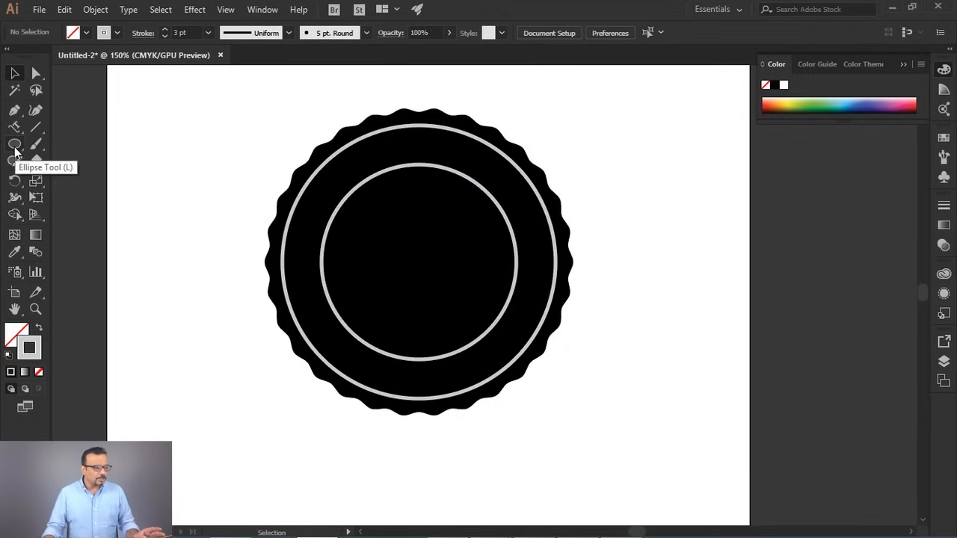
# - Duplicate the smaller grey ring onto the empty page area below the badge
pyautogui.moveTo(352, 202); pyautogui.dragTo(598, 338)
pyautogui.press('space')
pyautogui.moveTo(649, 377); pyautogui.dragTo(568, 156)
pyautogui.moveTo(581, 105); pyautogui.dragTo(432, 251)
pyautogui.press('space')
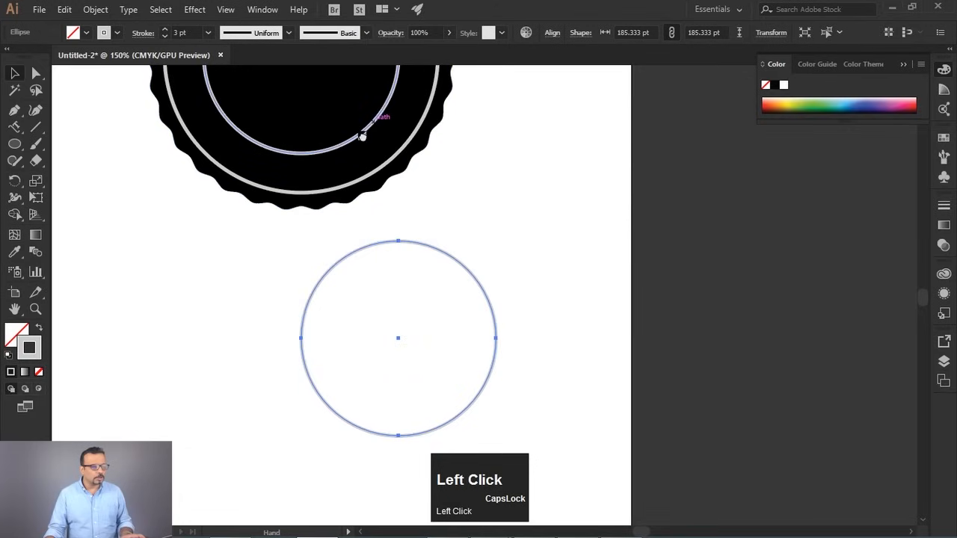
pyautogui.moveTo(363, 136); pyautogui.dragTo(397, 288)
pyautogui.moveTo(458, 352); pyautogui.dragTo(367, 207)
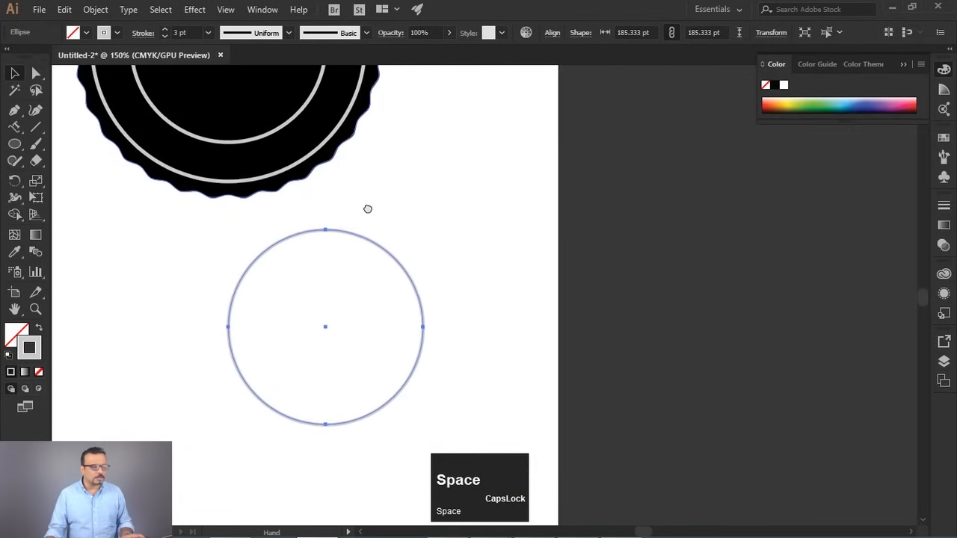
# - Add horizontal type on a path reading GFXMENTOR, starting at the upper-left arc of the duplicated circle
pyautogui.click(14, 127)
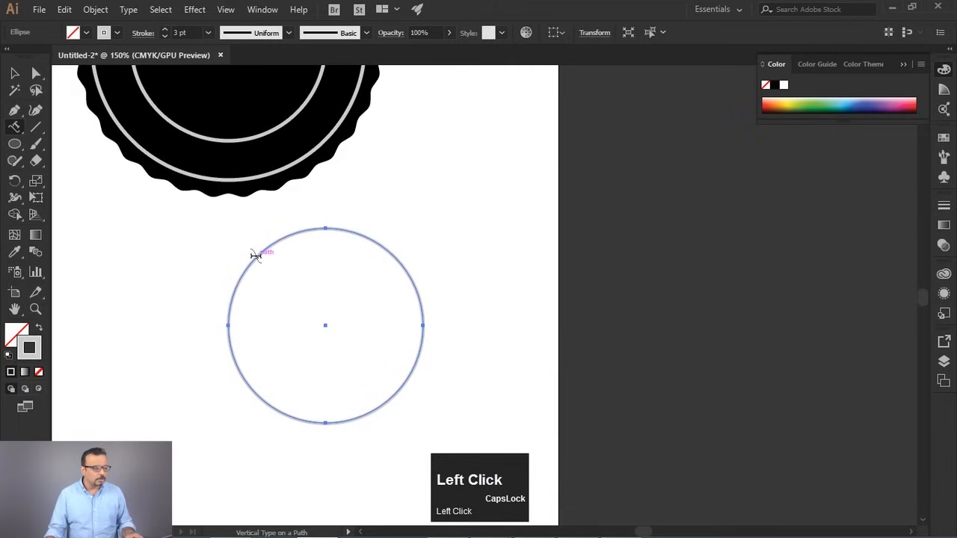
pyautogui.moveTo(15, 126); pyautogui.dragTo(97, 161)
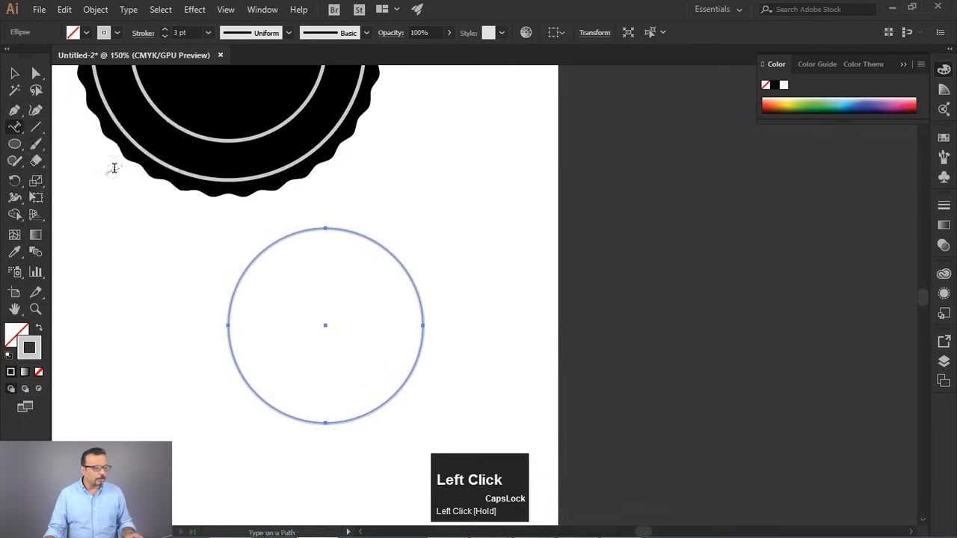
pyautogui.click(270, 246)
pyautogui.press('capslock')
pyautogui.write('g')
pyautogui.press('BackSpace')
pyautogui.press('capslock')
pyautogui.write('F')
pyautogui.press('BackSpace')
pyautogui.write('GFX')
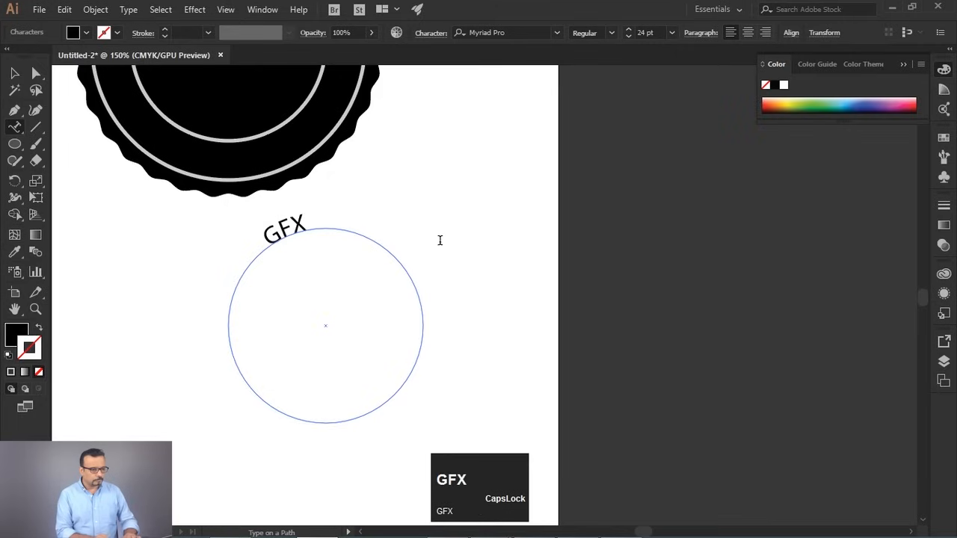
pyautogui.write('MENTOR')
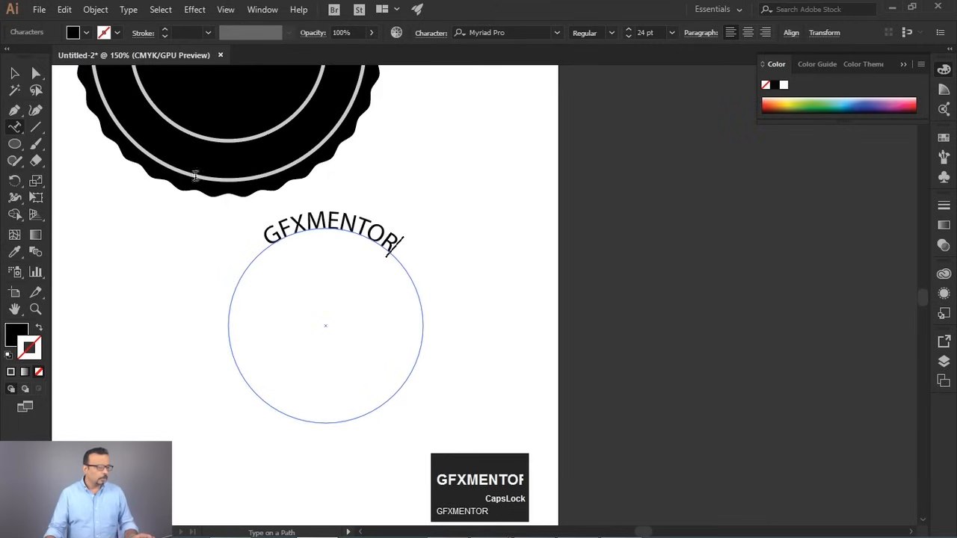
# - Limit the GFXMENTOR text to the circle's upper arc, centre-align it, and slide it to the circle's top centre
pyautogui.click(14, 72)
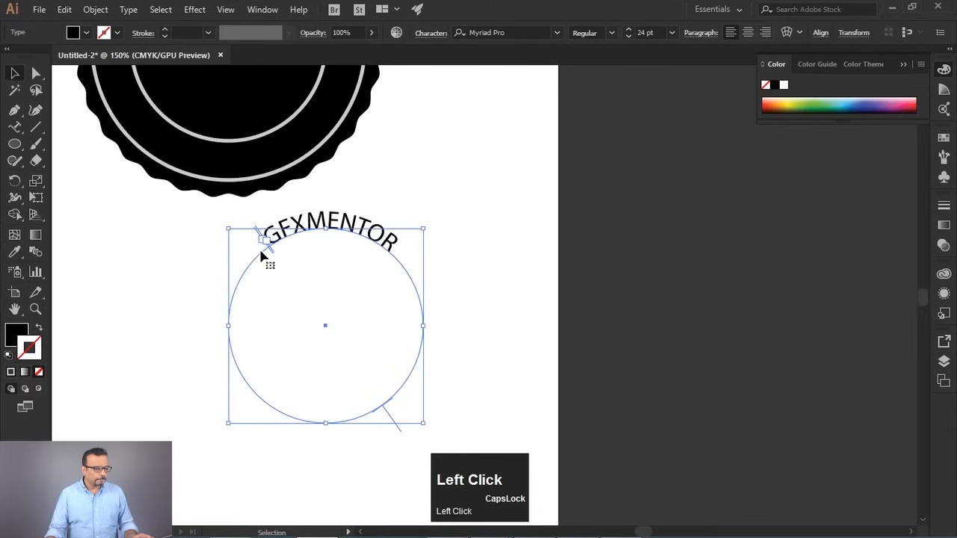
pyautogui.moveTo(270, 251); pyautogui.dragTo(428, 289)
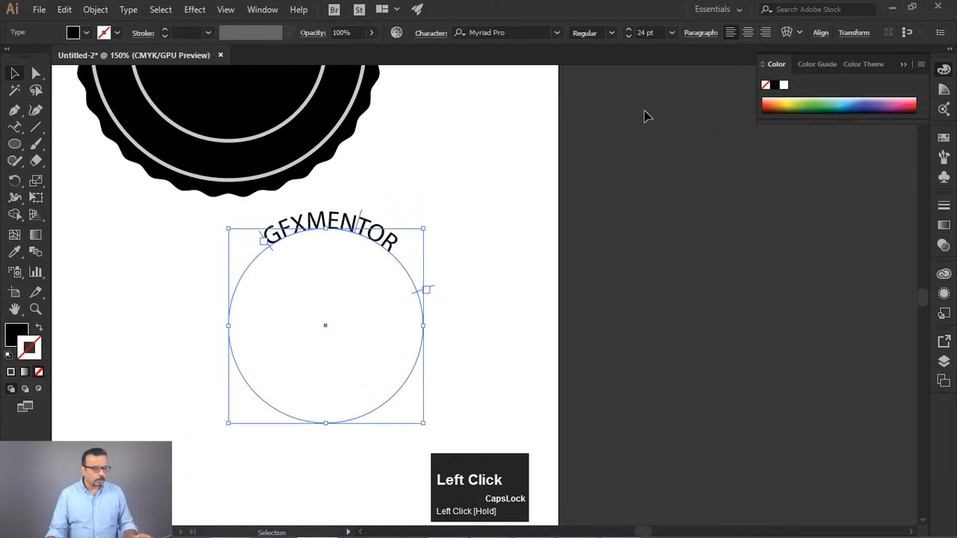
pyautogui.click(748, 33)
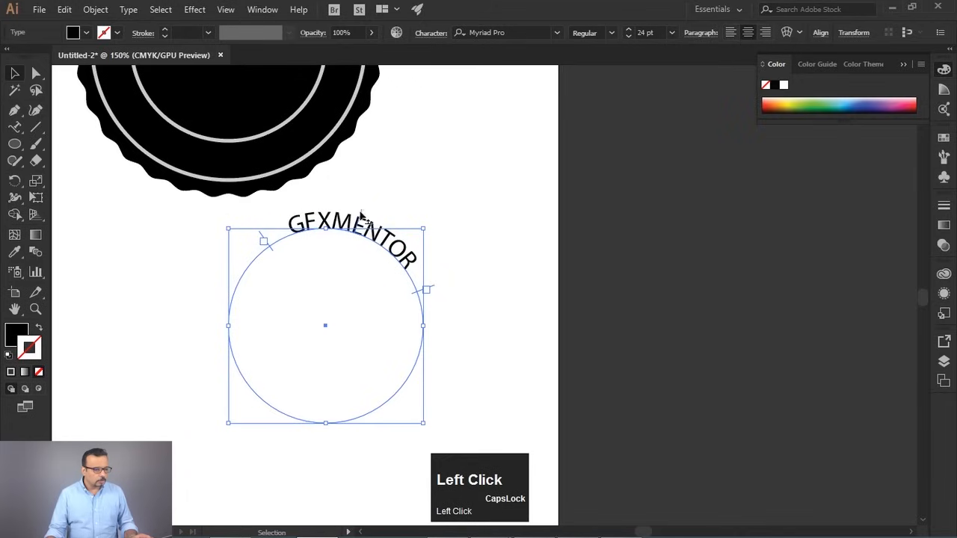
pyautogui.moveTo(361, 214); pyautogui.dragTo(325, 209)
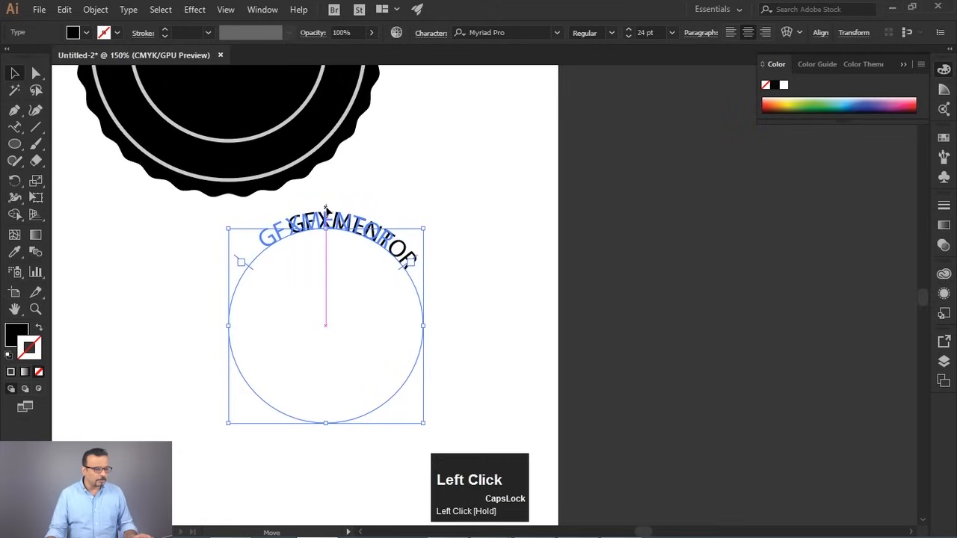
pyautogui.moveTo(325, 208); pyautogui.dragTo(326, 209)
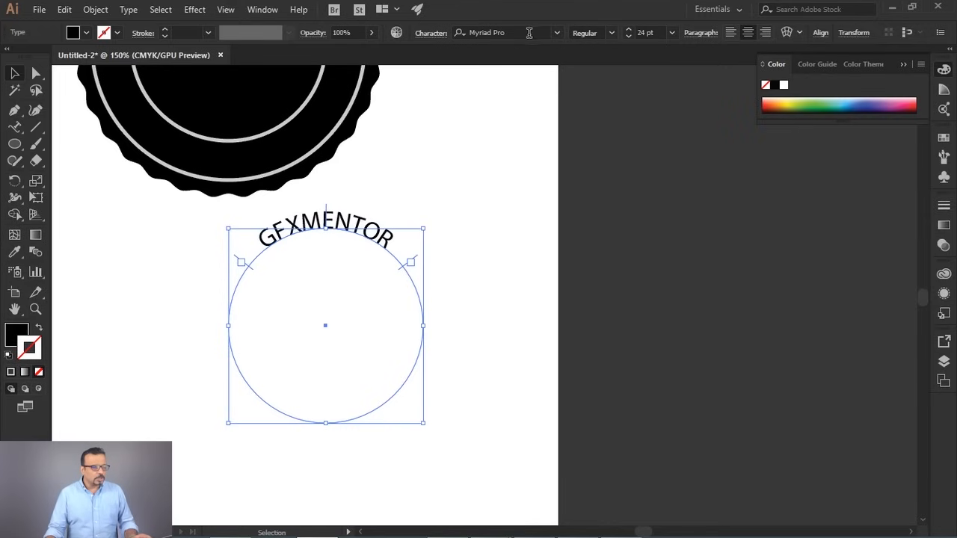
# - Change the font of the GFXMENTOR path text to Trajan Pro 3 Bold
pyautogui.click(559, 33)
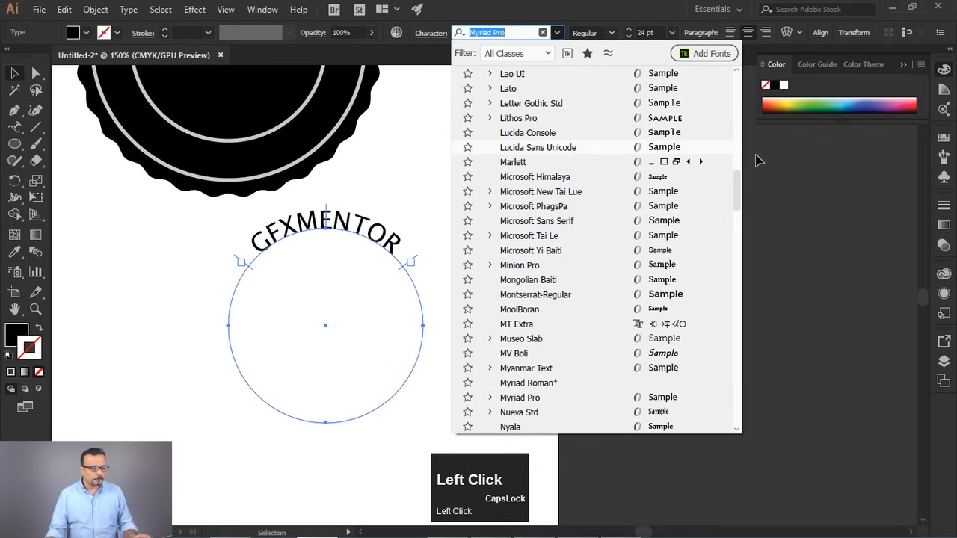
pyautogui.moveTo(733, 177); pyautogui.dragTo(728, 360)
pyautogui.moveTo(729, 360); pyautogui.dragTo(731, 312)
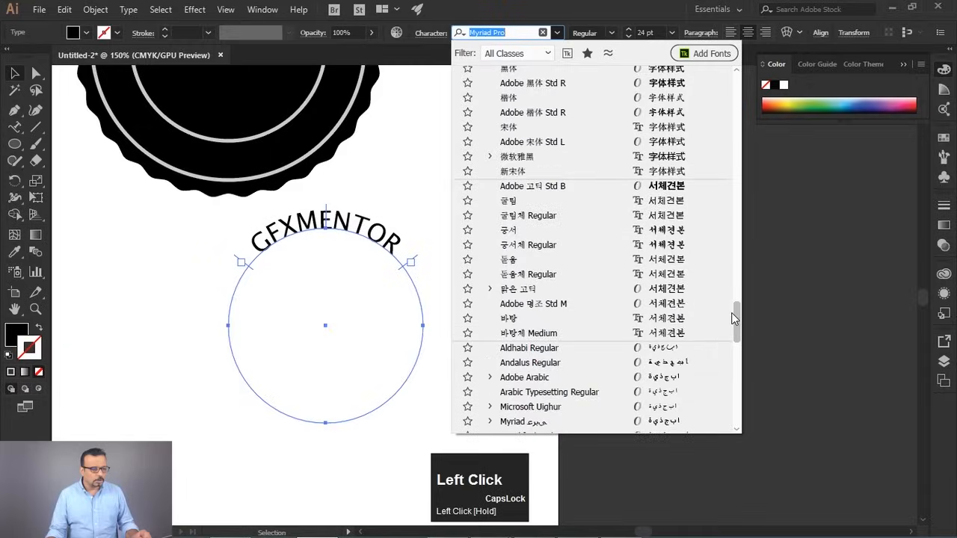
pyautogui.write('TRA')
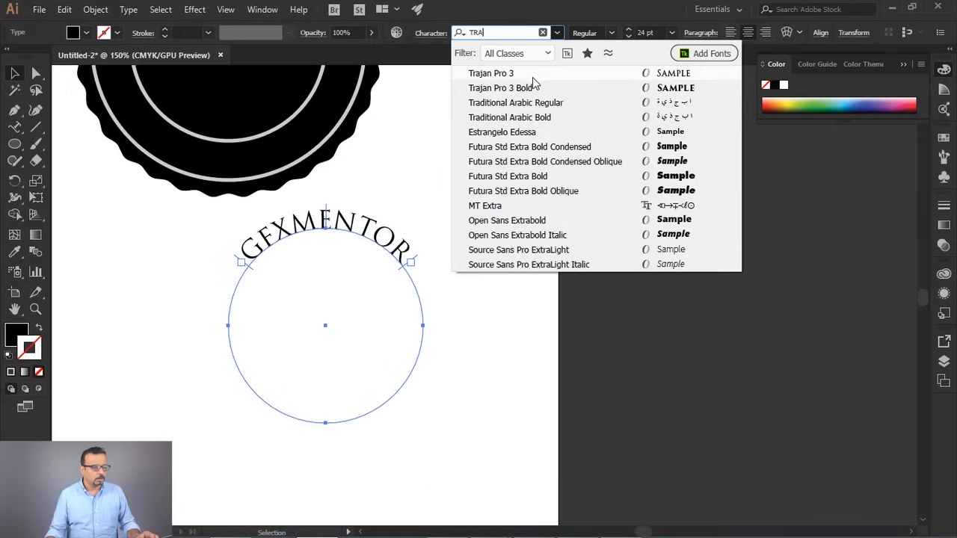
pyautogui.click(533, 90)
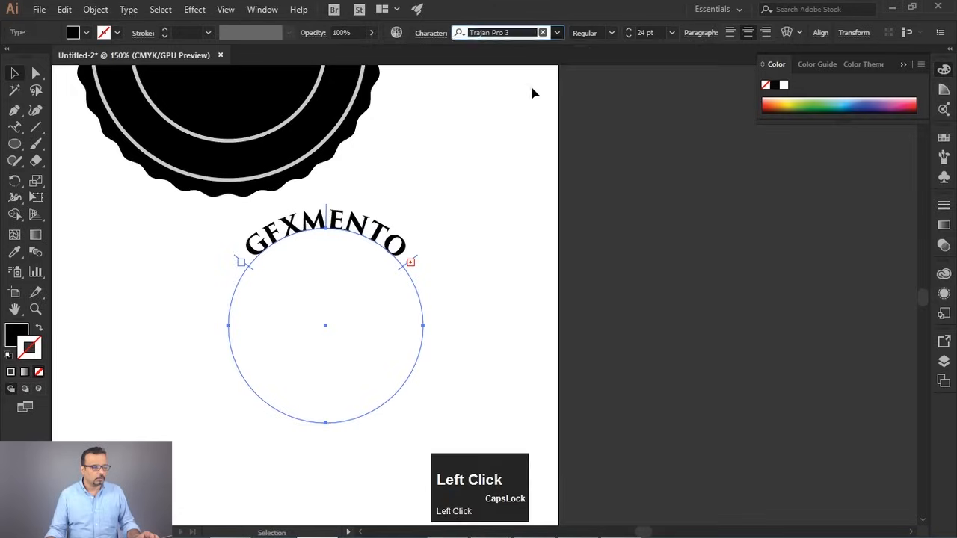
# - Extend the path text's end bracket until all of GFXMENTOR fits, and recentre the word at the top of the circle
pyautogui.moveTo(403, 275); pyautogui.dragTo(410, 286)
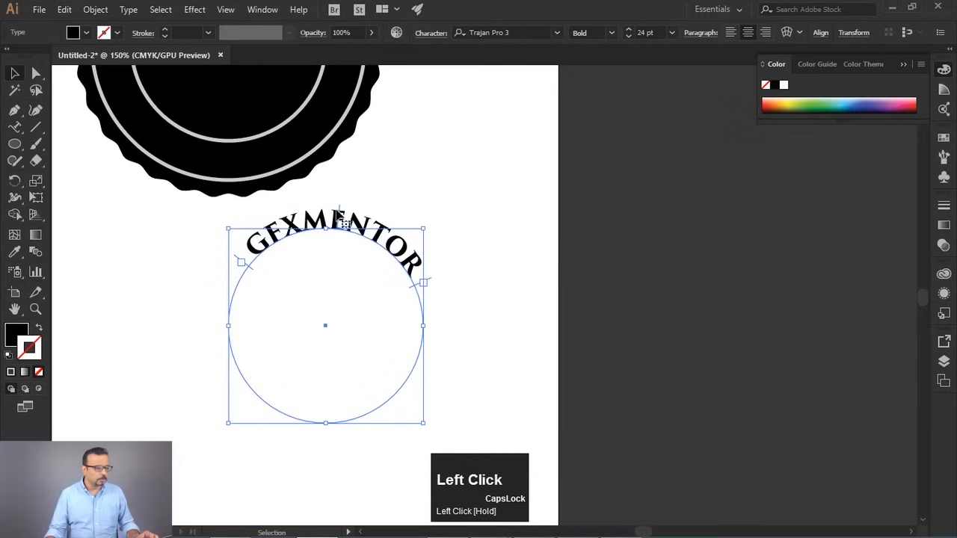
pyautogui.moveTo(339, 210); pyautogui.dragTo(325, 209)
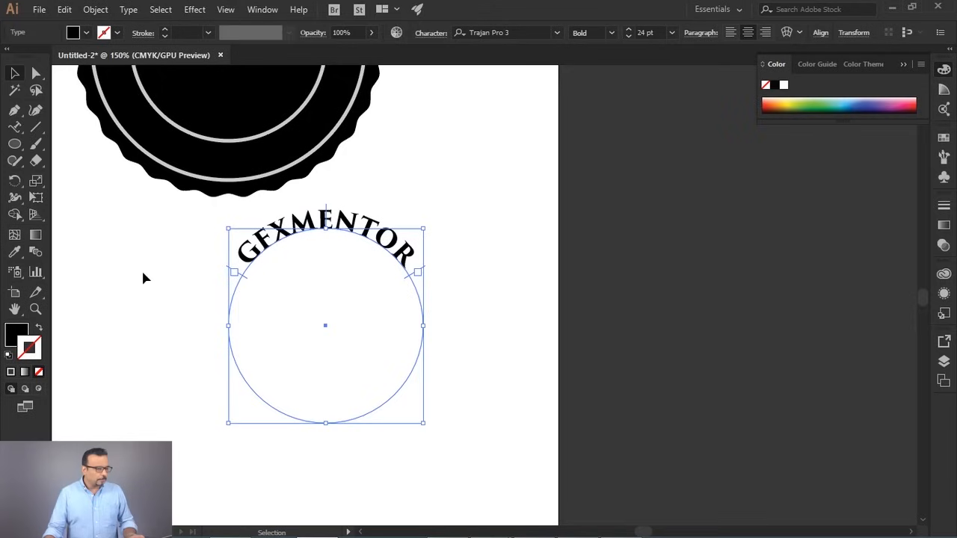
# - Sample the badge ring's light grey onto the GFXMENTOR text and swap it from stroke to fill
pyautogui.click(15, 253)
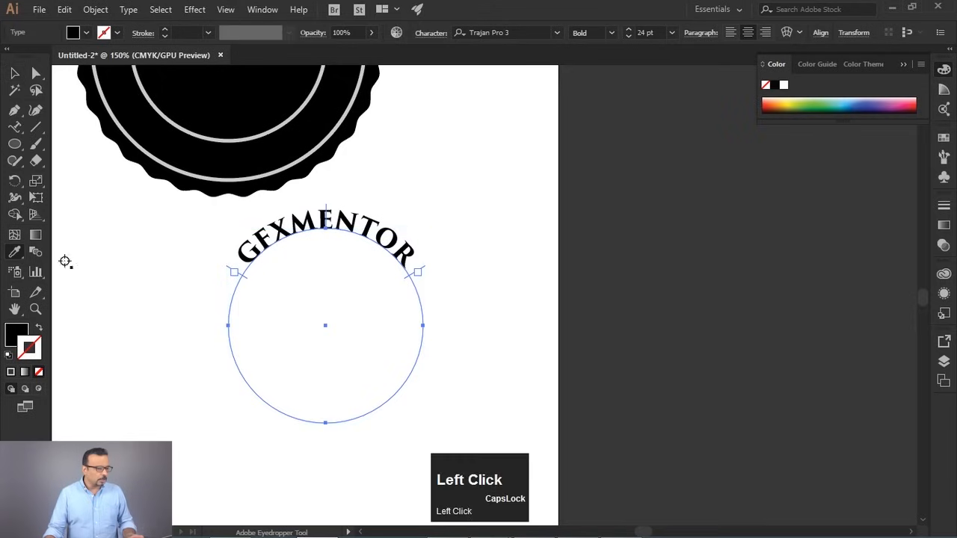
pyautogui.click(240, 178)
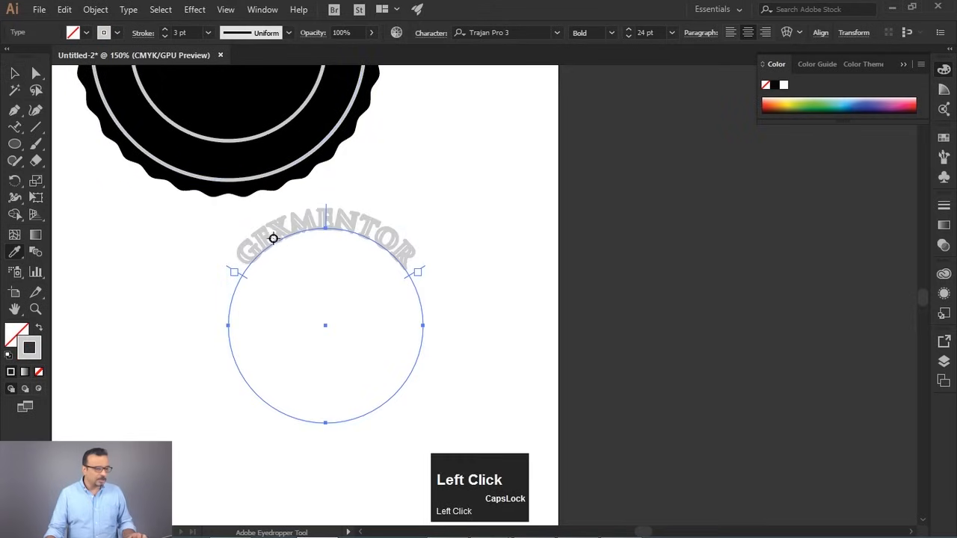
pyautogui.click(39, 330)
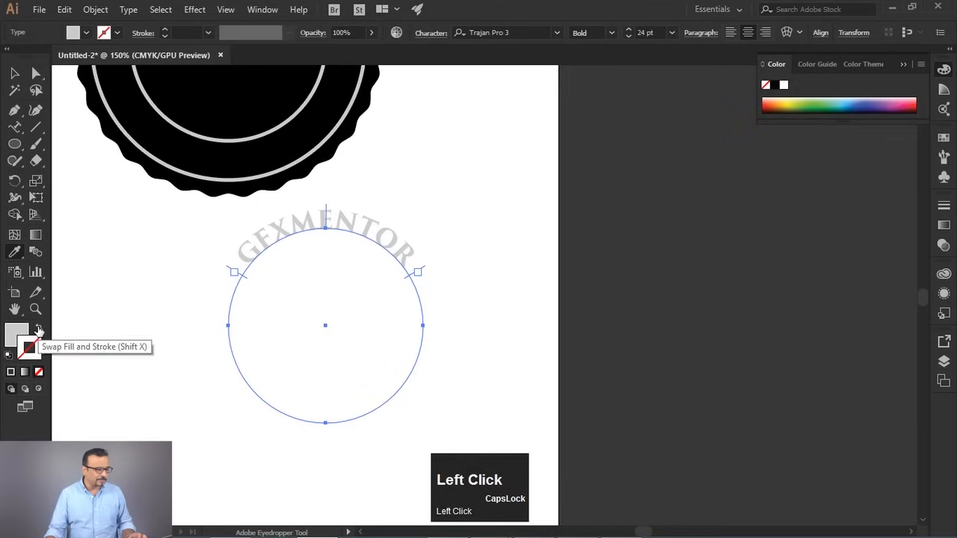
# - Move the GFXMENTOR circular text onto the badge so its path coincides with the inner ring
pyautogui.click(15, 73)
pyautogui.press('space')
pyautogui.moveTo(496, 158); pyautogui.dragTo(571, 303)
pyautogui.moveTo(459, 400); pyautogui.dragTo(358, 118)
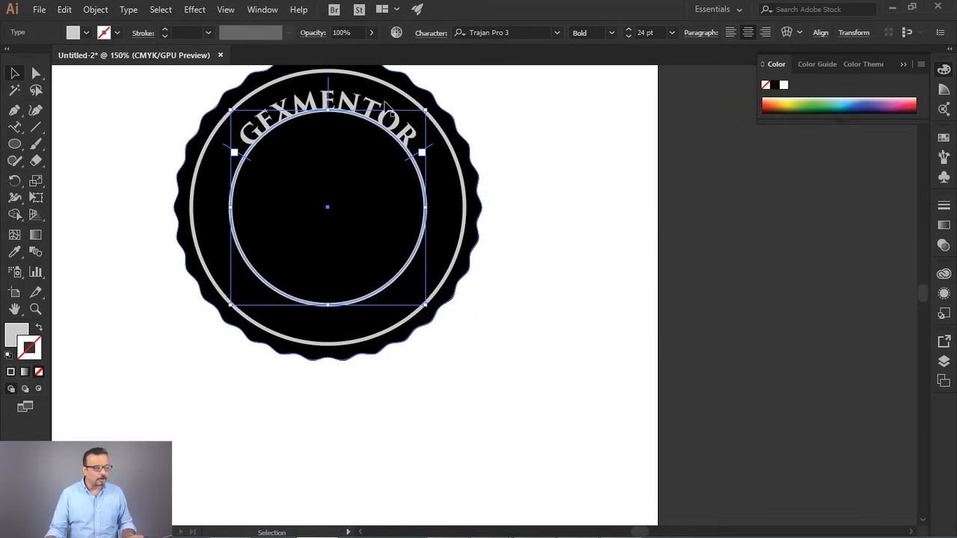
# - Try enlarging the GFXMENTOR text circle proportionally about its centre, undoing each attempt
pyautogui.press('space')
pyautogui.moveTo(381, 105); pyautogui.dragTo(465, 157)
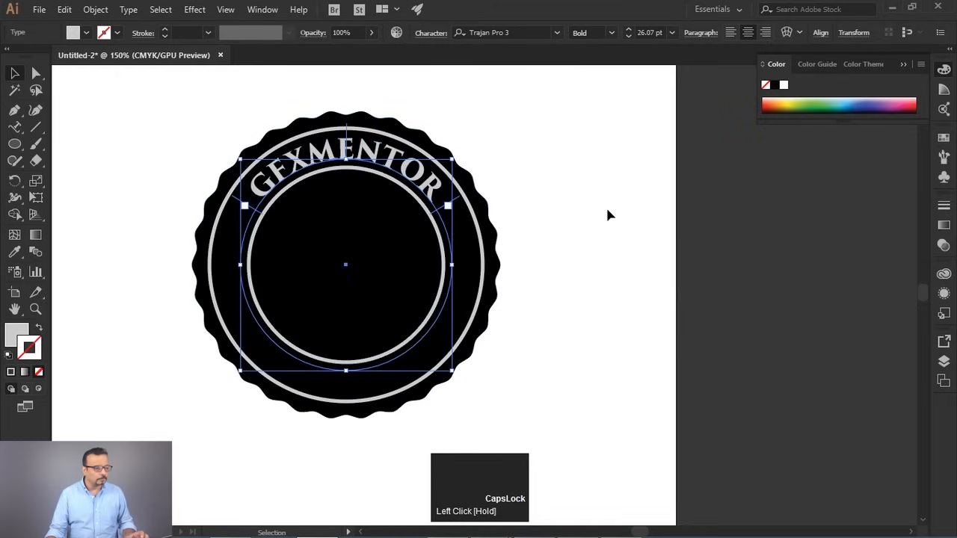
pyautogui.hotkey('ctrl', 'z')
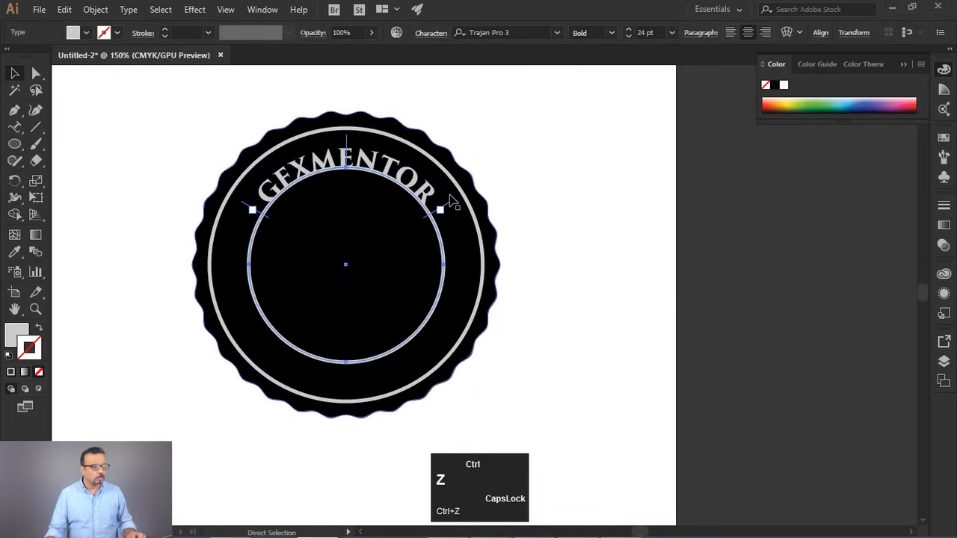
pyautogui.moveTo(443, 164); pyautogui.dragTo(506, 115)
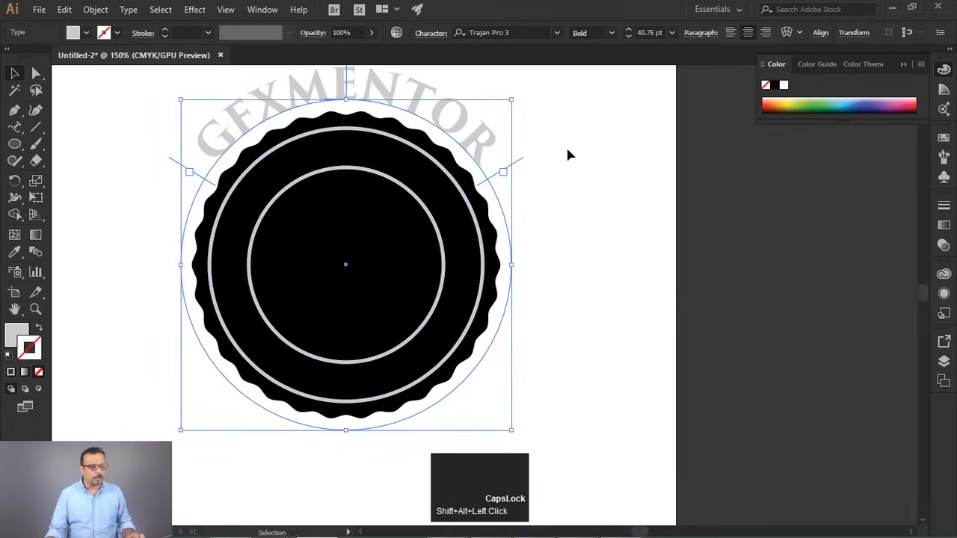
pyautogui.hotkey('ctrl', 'z')
# - Show the full character options and set the GFXMENTOR text's baseline shift to 9 pt
pyautogui.press('space')
pyautogui.moveTo(498, 157)
pyautogui.mouseDown()
pyautogui.moveTo(506, 142)
pyautogui.moveTo(496, 164)
pyautogui.mouseUp()
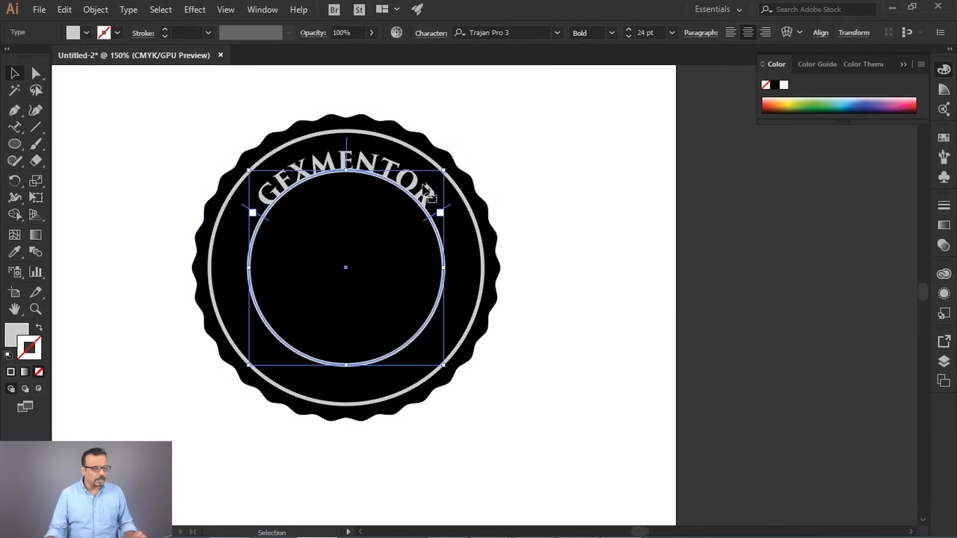
pyautogui.hotkey('ctrl', 't')
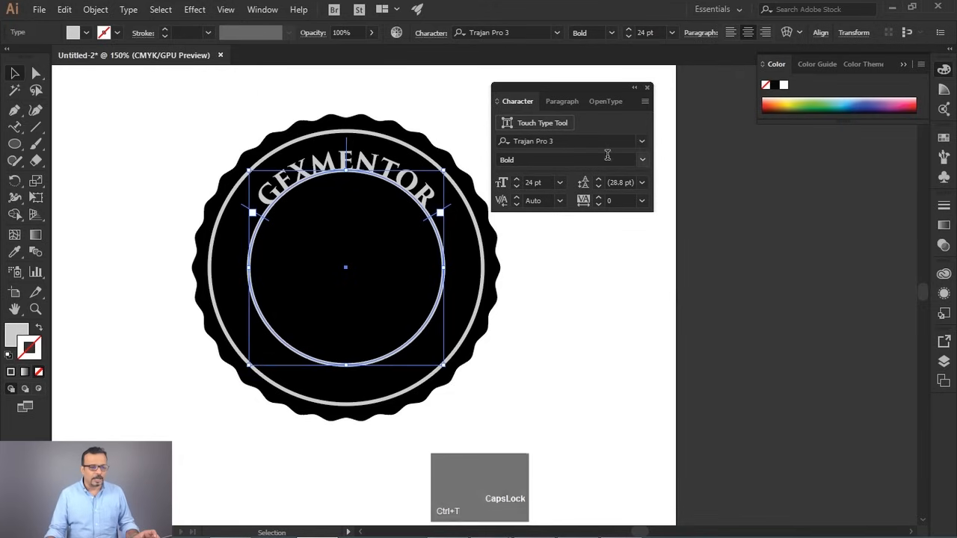
pyautogui.click(645, 102)
pyautogui.click(692, 103)
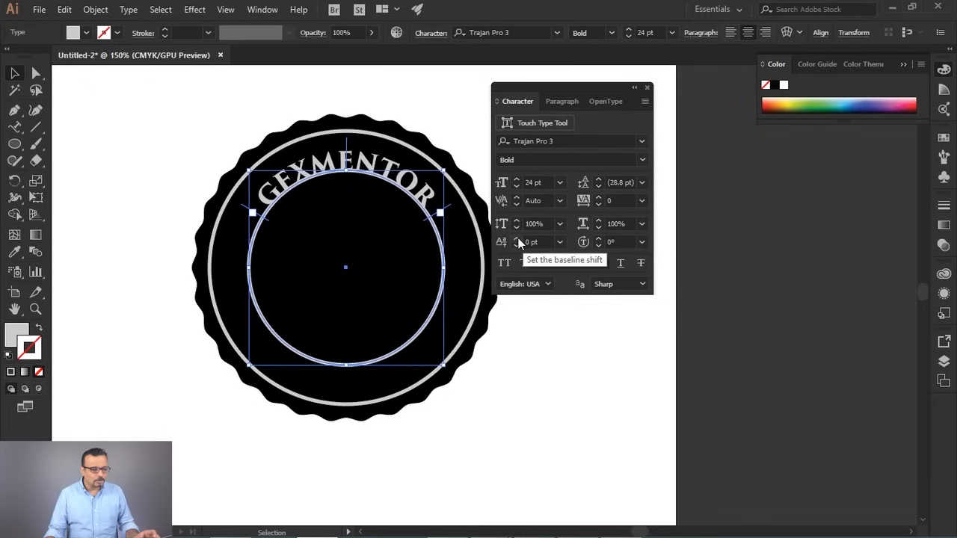
pyautogui.click(515, 239)
pyautogui.click(513, 239)
pyautogui.click(514, 239)
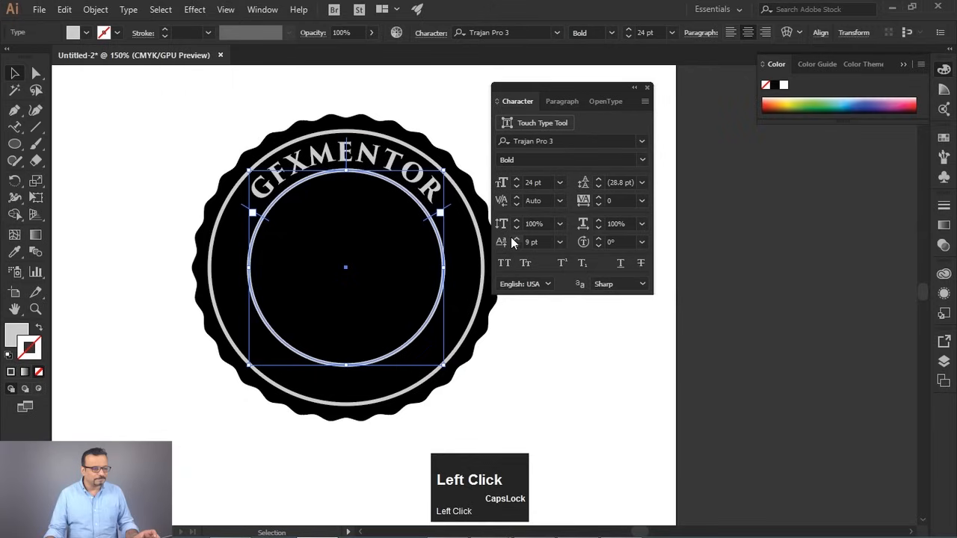
pyautogui.click(515, 239)
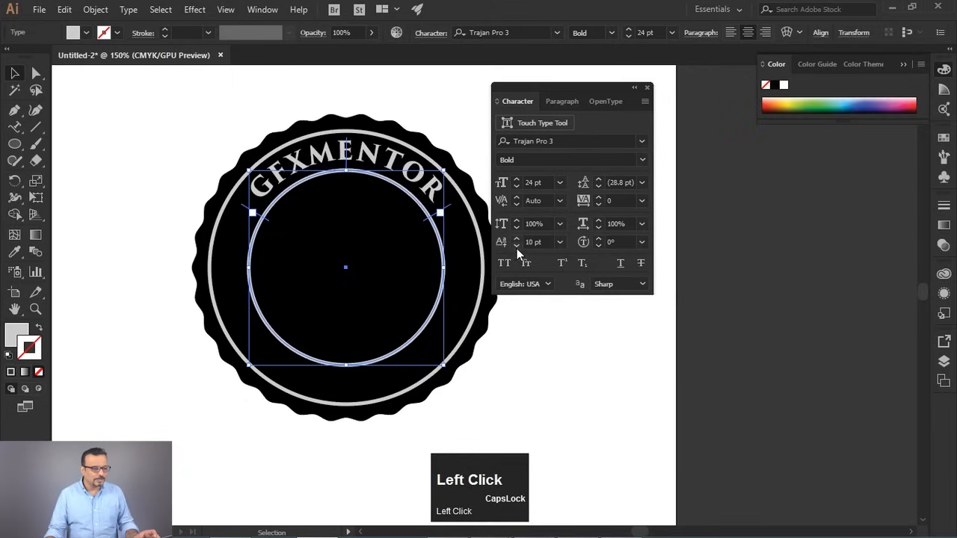
pyautogui.click(515, 245)
pyautogui.click(562, 366)
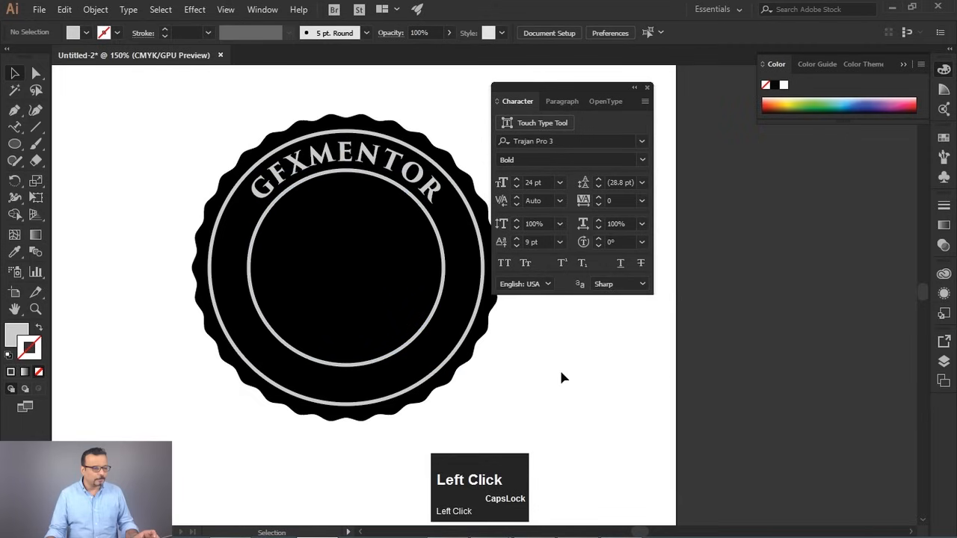
# - Place a duplicate of the GFXMENTOR circular text on the empty artboard area below and beside the badge
pyautogui.moveTo(526, 88); pyautogui.dragTo(618, 100)
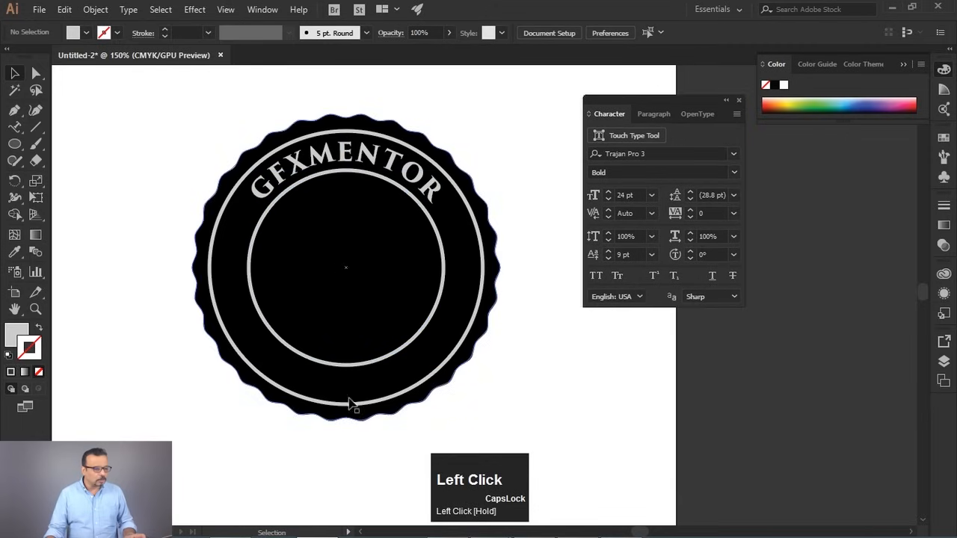
pyautogui.click(404, 345)
pyautogui.moveTo(410, 344); pyautogui.dragTo(506, 265)
pyautogui.press('space')
pyautogui.moveTo(446, 122); pyautogui.dragTo(423, 282)
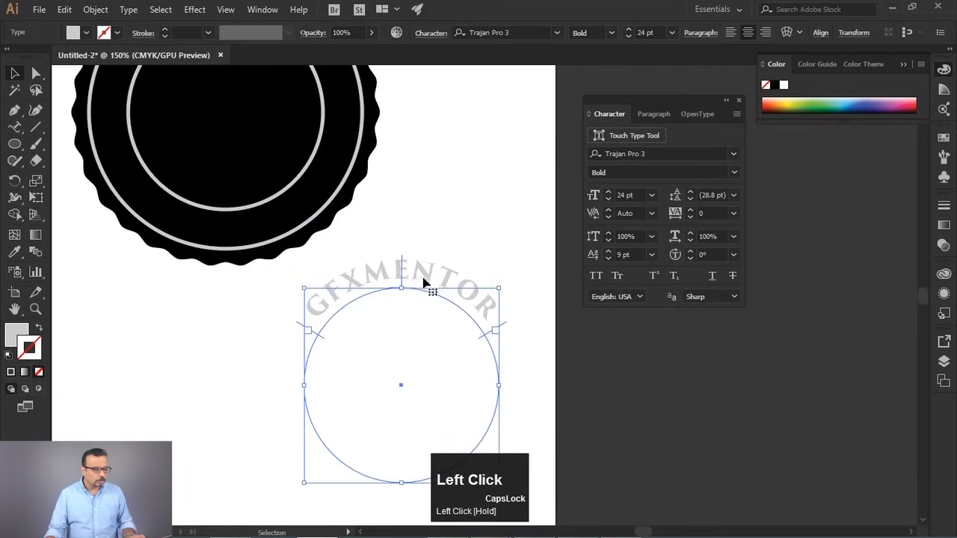
# - Replace the duplicated circular text's wording with ESTD.2017
pyautogui.doubleClick(412, 278)
pyautogui.hotkey('ctrl', 'a')
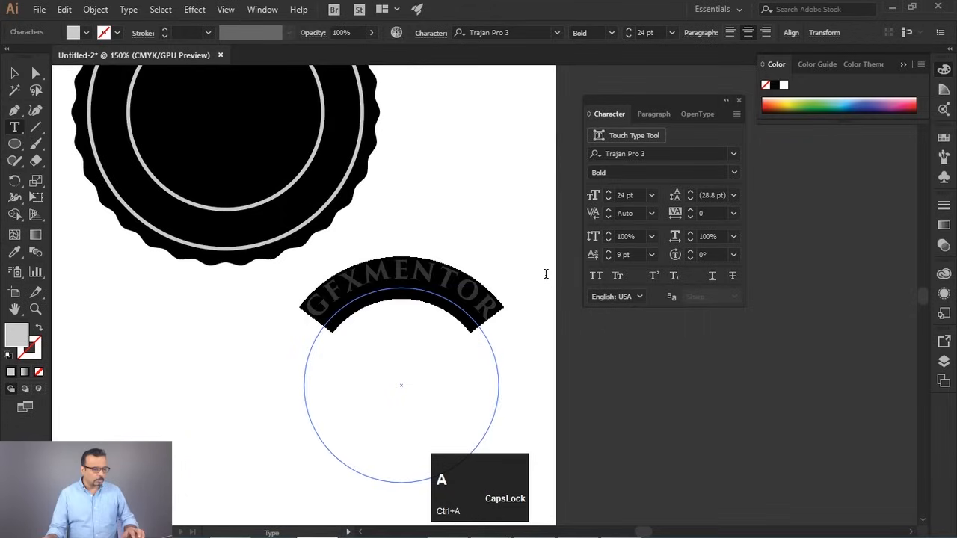
pyautogui.write('ESTD.')
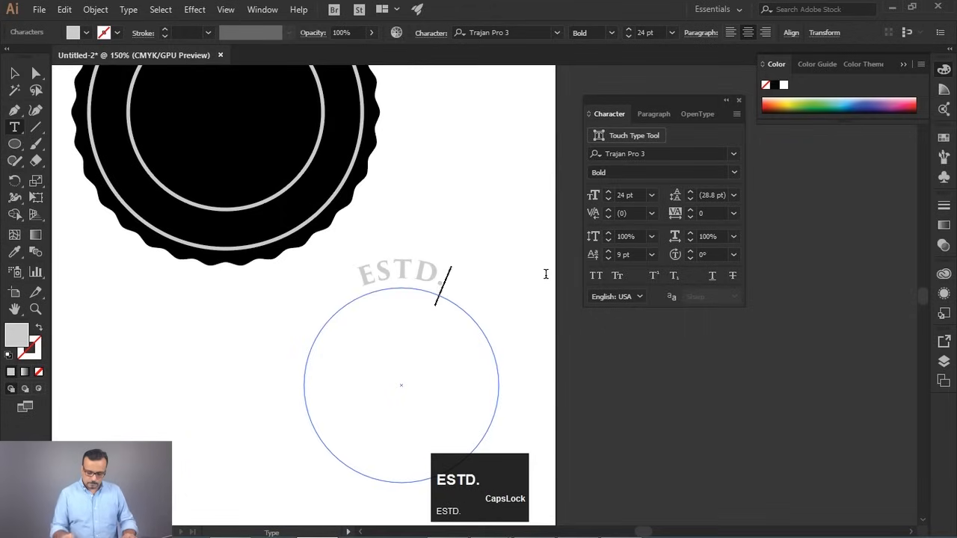
pyautogui.write('2017')
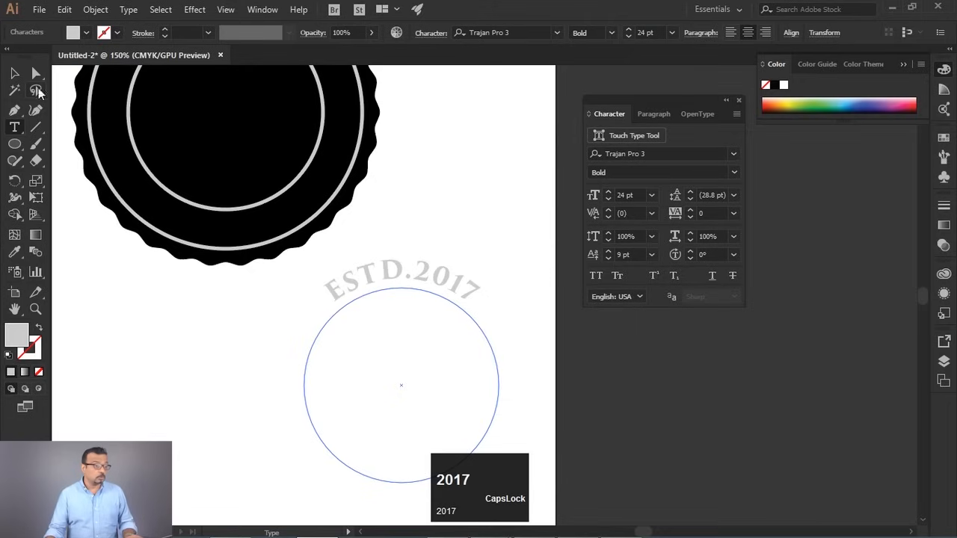
# - Move the ESTD.2017 circular text onto the badge, aligning its path with the inner ring
pyautogui.click(15, 73)
pyautogui.press('space')
pyautogui.moveTo(452, 286); pyautogui.dragTo(374, 141)
pyautogui.press('space')
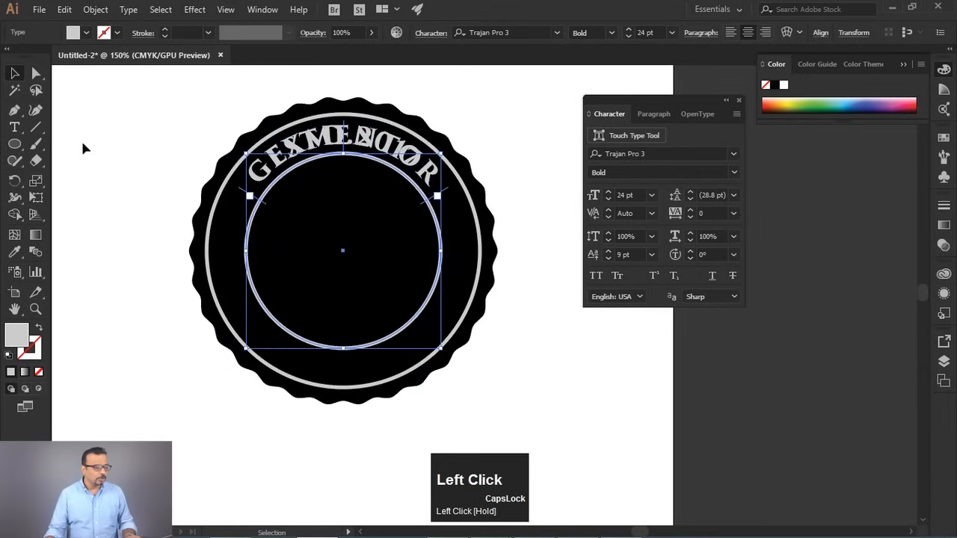
# - Flip the ESTD.2017 text to the inside of its circular path, centred at the bottom
pyautogui.click(36, 73)
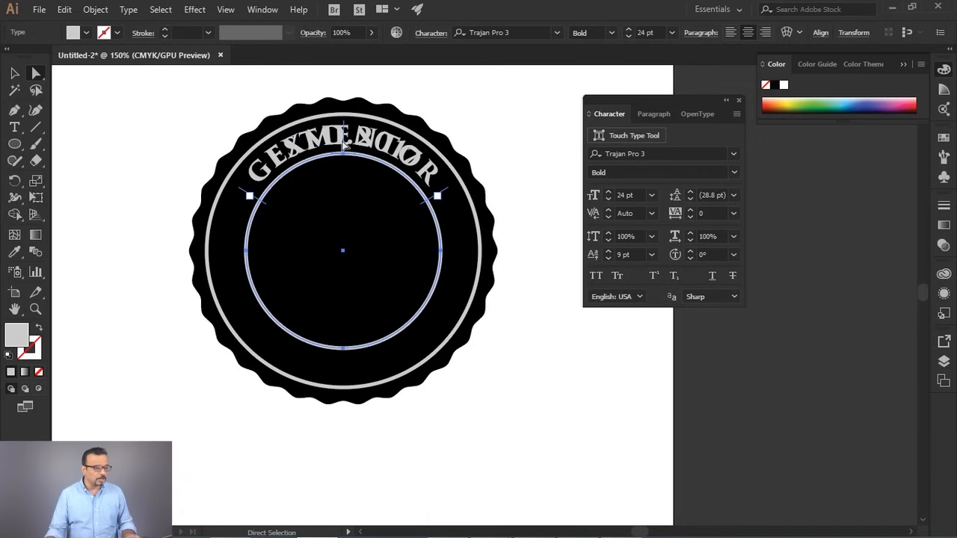
pyautogui.moveTo(342, 142); pyautogui.dragTo(340, 385)
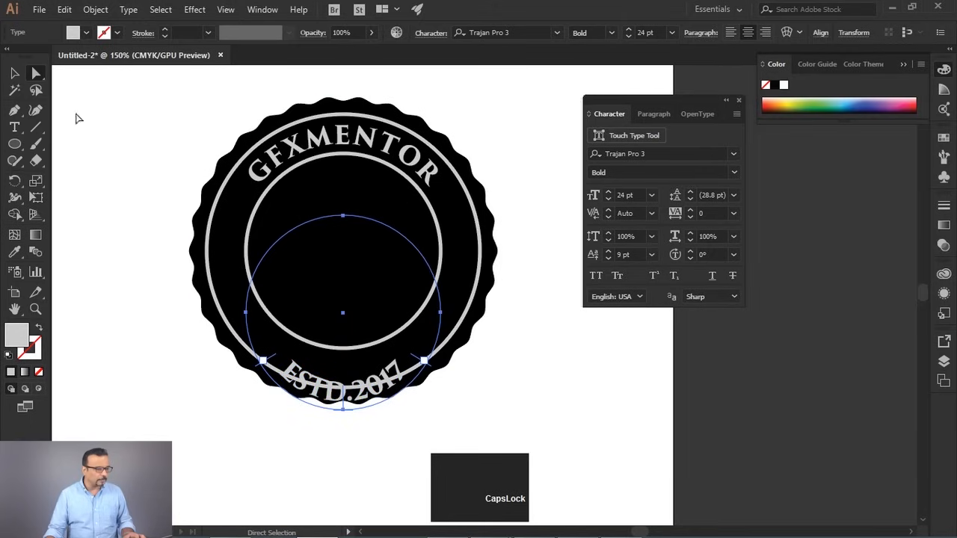
pyautogui.click(14, 75)
pyautogui.click(537, 291)
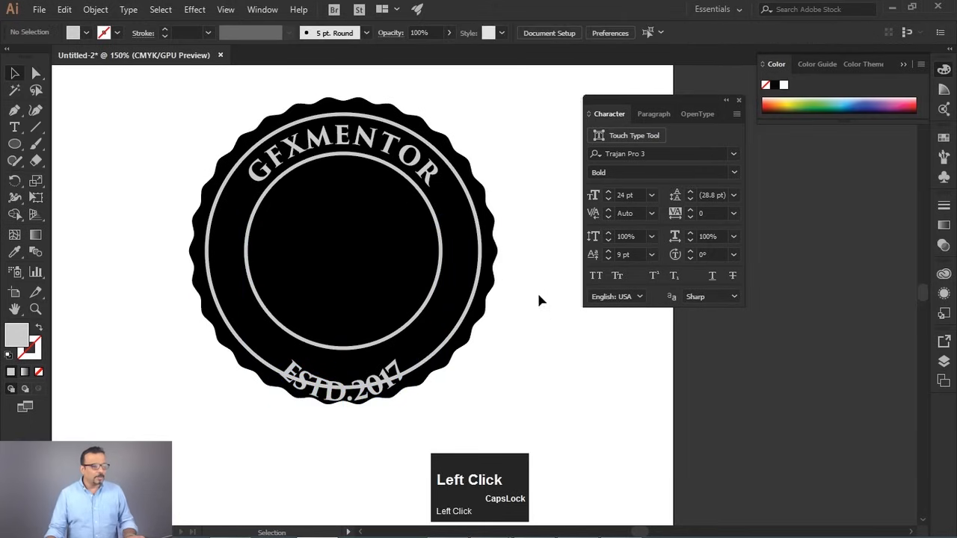
# - Align all badge rings, the scalloped shape and both circular texts on their horizontal and vertical centres
pyautogui.moveTo(513, 93); pyautogui.dragTo(117, 415)
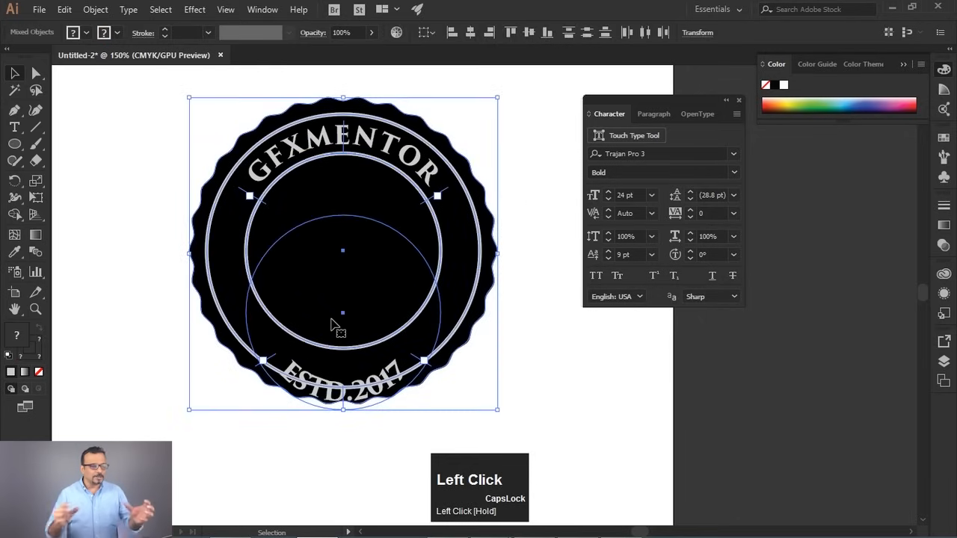
pyautogui.click(470, 33)
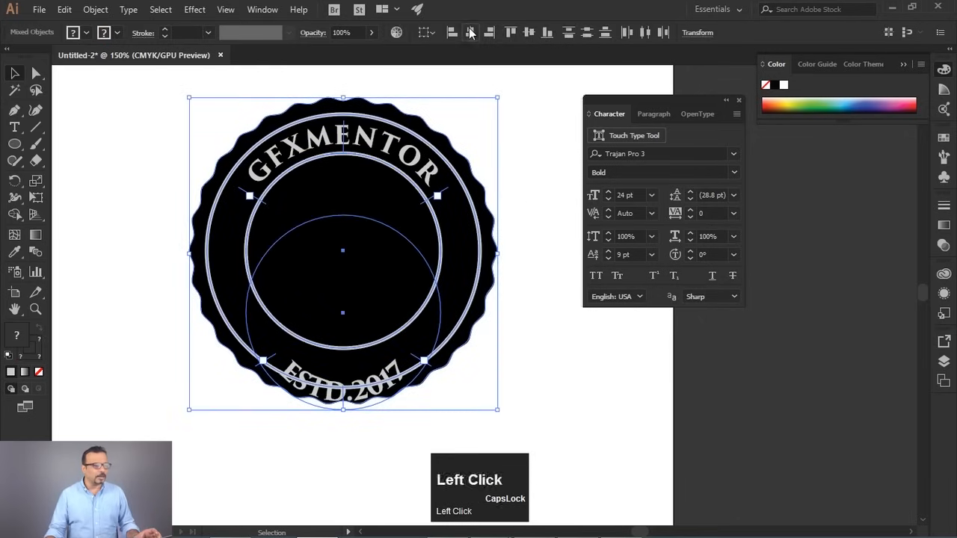
pyautogui.click(528, 32)
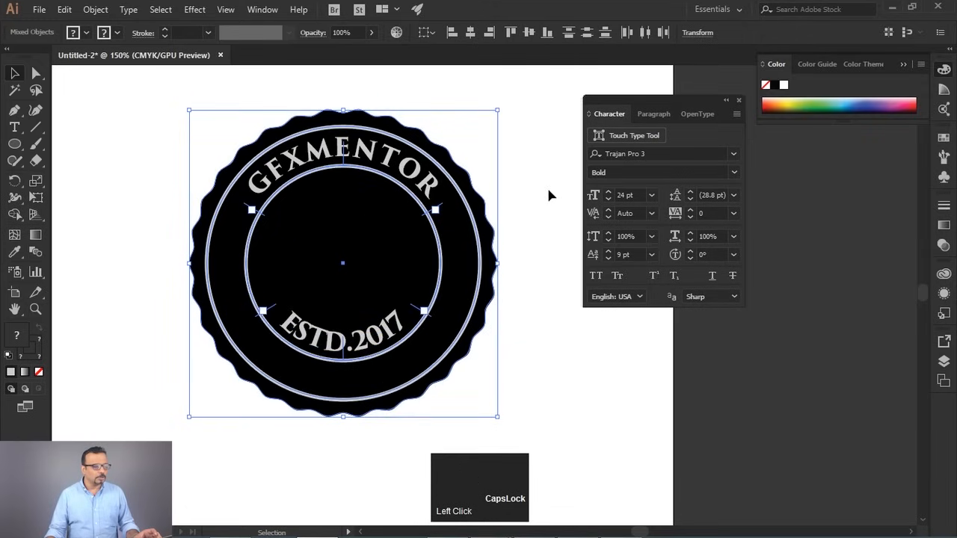
# - Set the ESTD.2017 text's baseline shift to -27 pt so it sits between the two rings
pyautogui.press('space')
pyautogui.moveTo(467, 315); pyautogui.dragTo(495, 272)
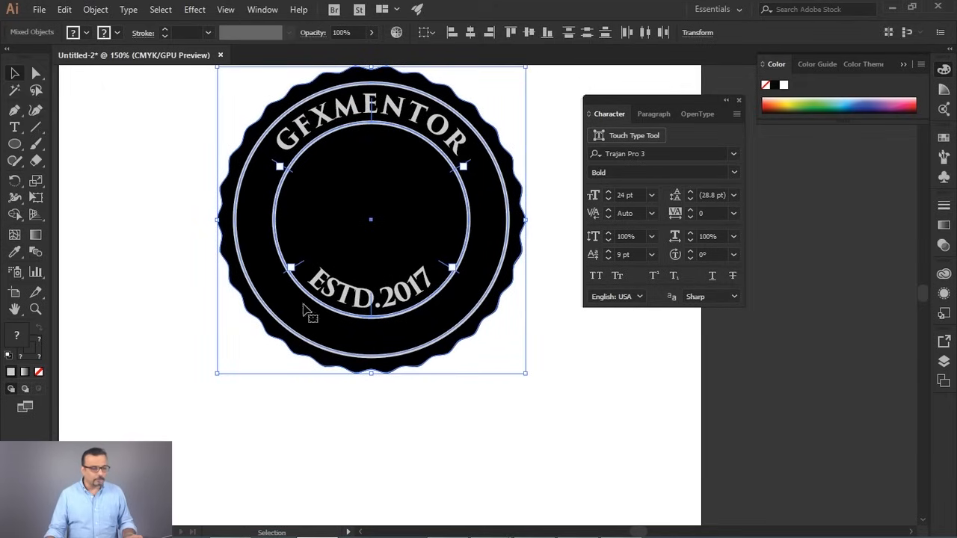
pyautogui.click(533, 361)
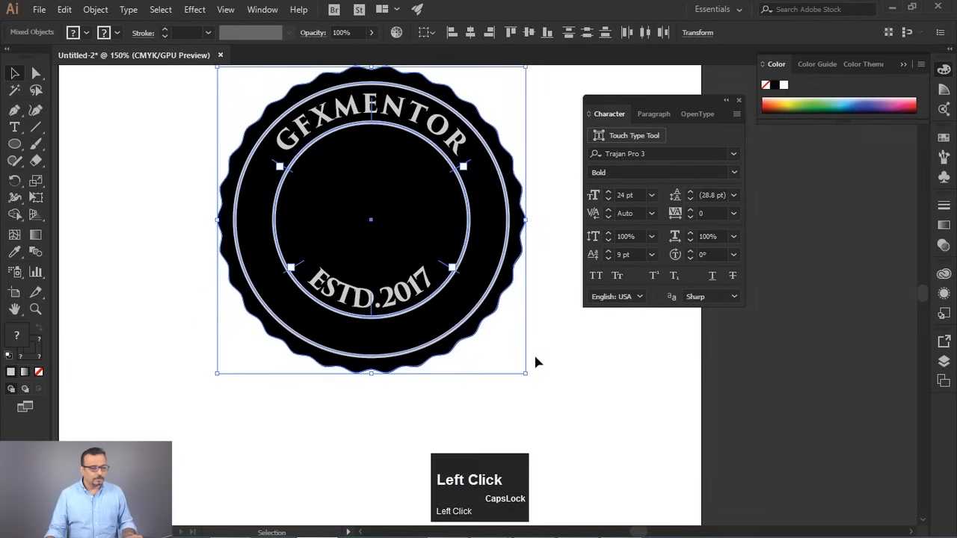
pyautogui.click(415, 300)
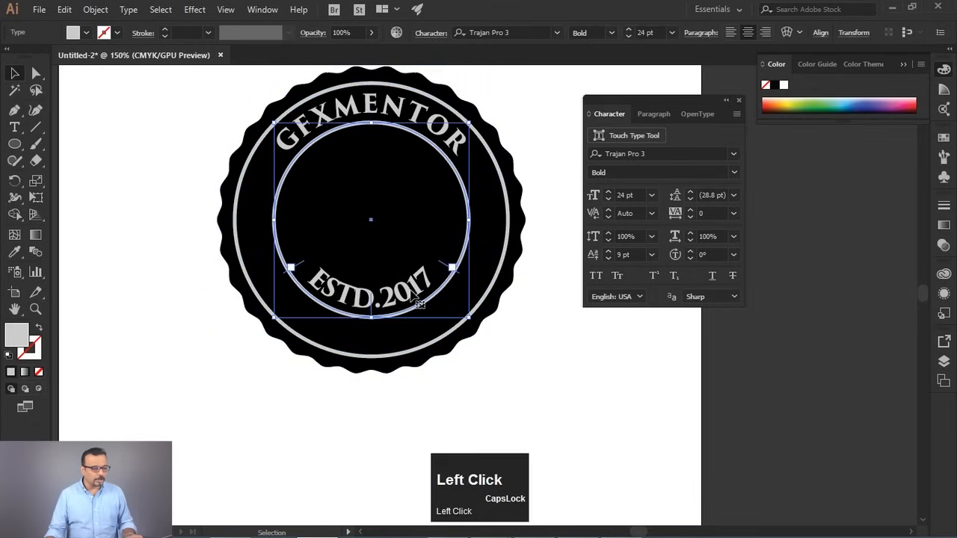
pyautogui.click(637, 255)
pyautogui.scroll(-20, 635, 254)
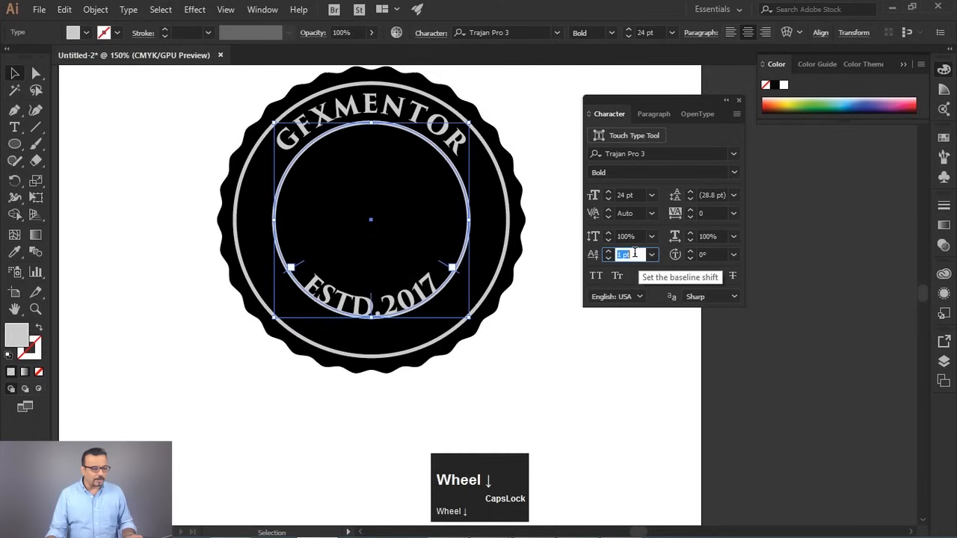
pyautogui.scroll(-11, 635, 255)
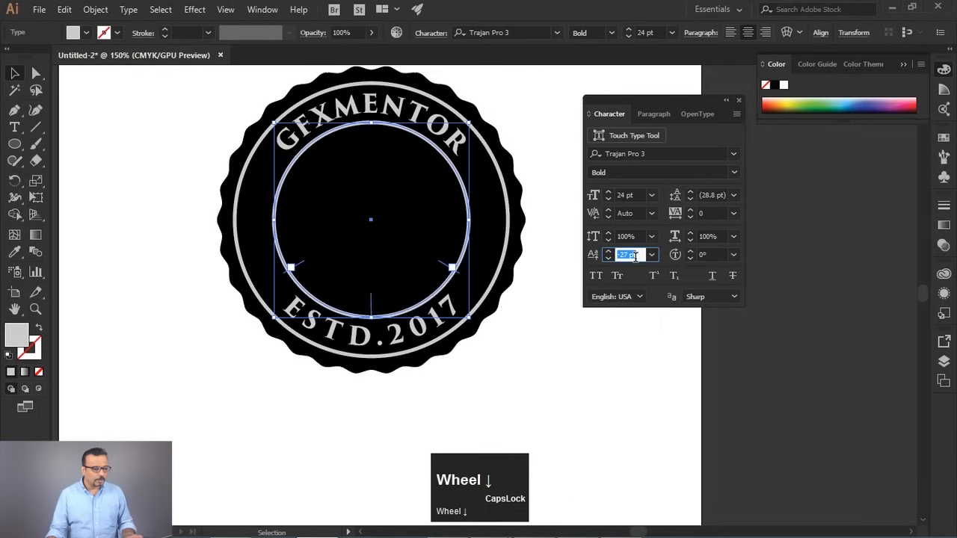
pyautogui.click(540, 343)
pyautogui.click(541, 343)
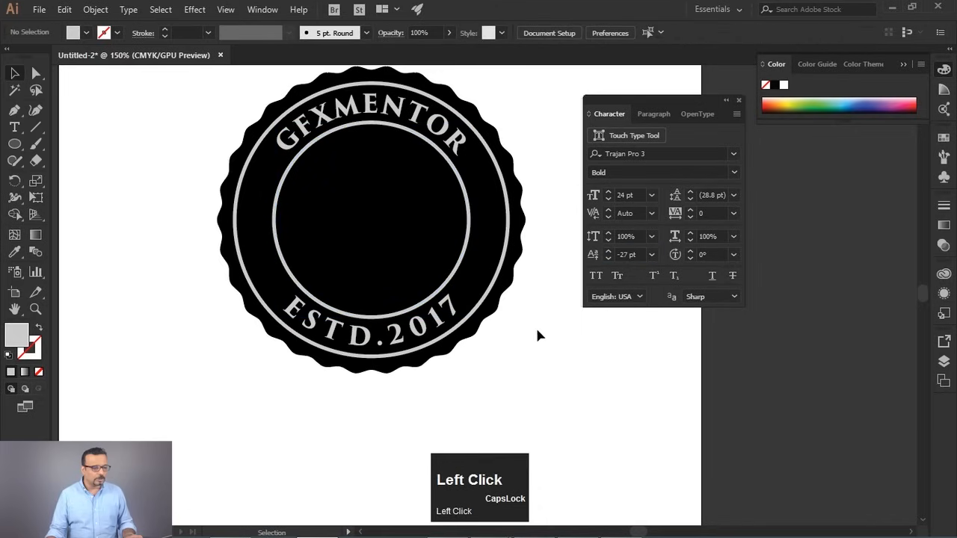
# - Draw a five-pointed star between the two rings at the middle of the badge's left side
pyautogui.press('space')
pyautogui.moveTo(471, 201); pyautogui.dragTo(450, 227)
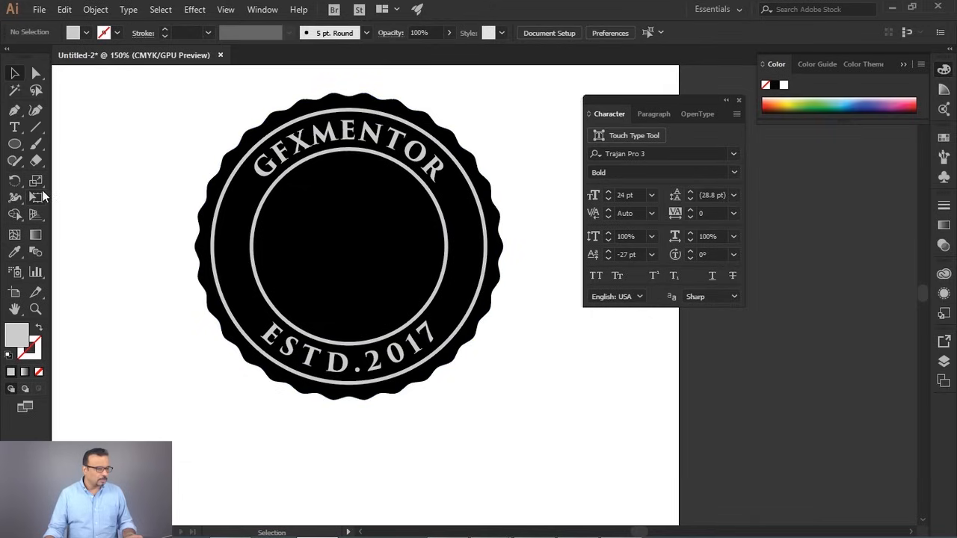
pyautogui.click(16, 145)
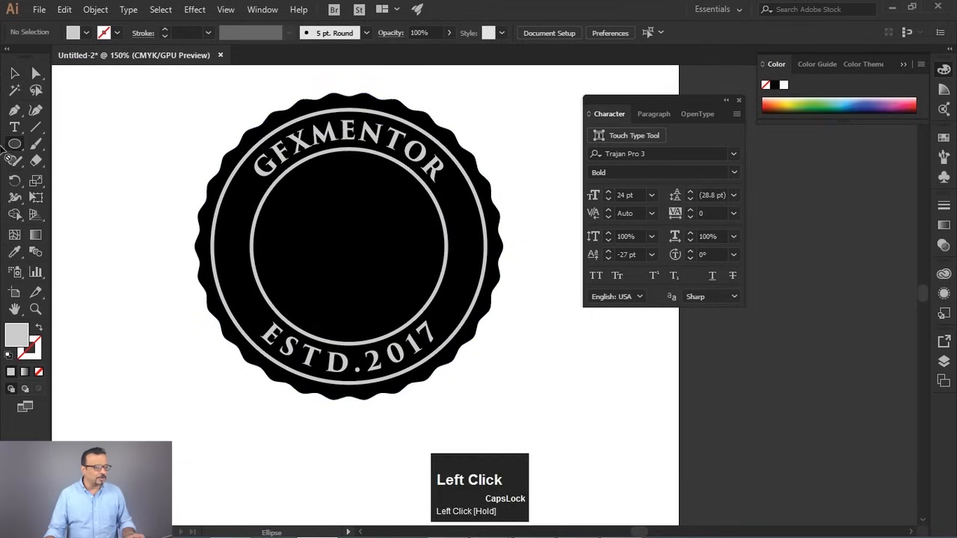
pyautogui.moveTo(16, 148); pyautogui.dragTo(78, 211)
pyautogui.press('space')
pyautogui.moveTo(246, 297); pyautogui.dragTo(269, 278)
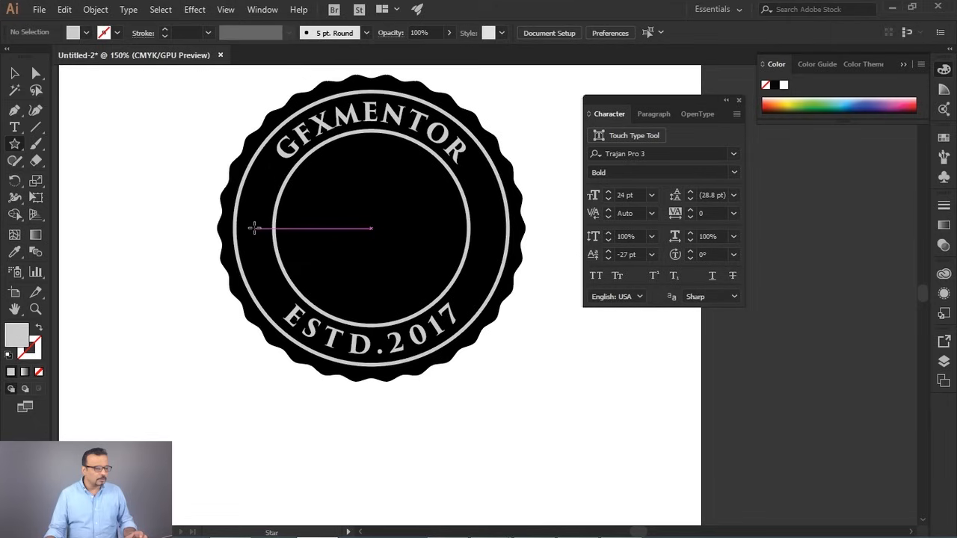
pyautogui.moveTo(255, 228); pyautogui.dragTo(263, 266)
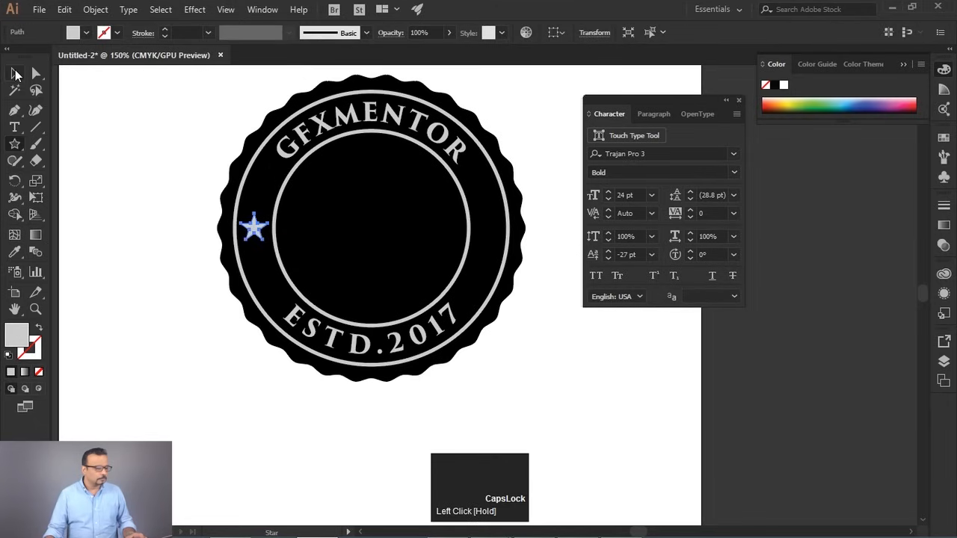
# - Duplicate the left star above the original and scale the copy down to a smaller star
pyautogui.click(14, 72)
pyautogui.click(234, 334)
pyautogui.scroll(3, 239, 251)
pyautogui.moveTo(309, 194); pyautogui.dragTo(238, 265)
pyautogui.moveTo(272, 223); pyautogui.dragTo(239, 262)
pyautogui.click(238, 259)
pyautogui.keyDown('alt'); pyautogui.scroll(-3, 246, 287); pyautogui.keyUp('alt')
pyautogui.press('space')
pyautogui.moveTo(290, 318); pyautogui.dragTo(316, 178)
# - Copy the small star to below the large one, keeping it between the two rings
pyautogui.click(266, 127)
pyautogui.moveTo(266, 127); pyautogui.dragTo(275, 260)
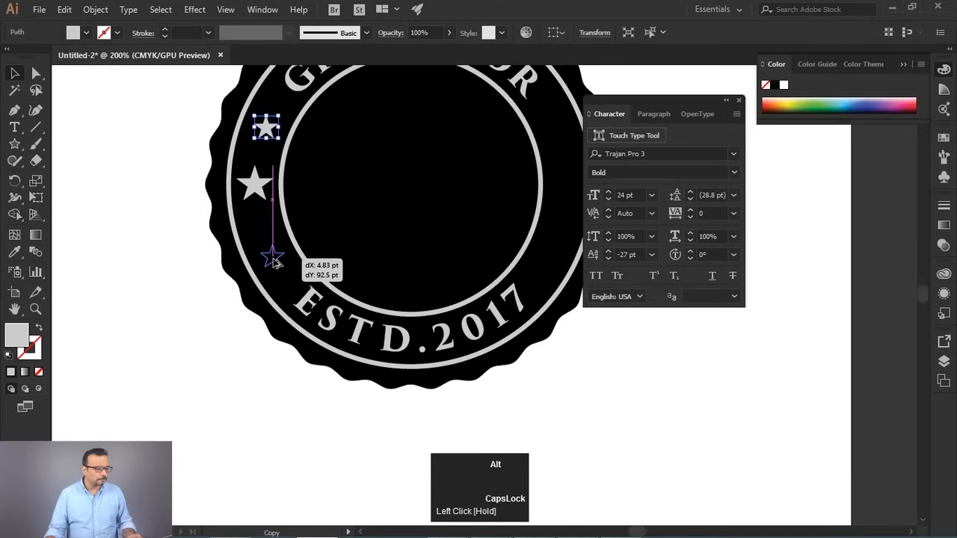
pyautogui.moveTo(275, 260); pyautogui.dragTo(272, 258)
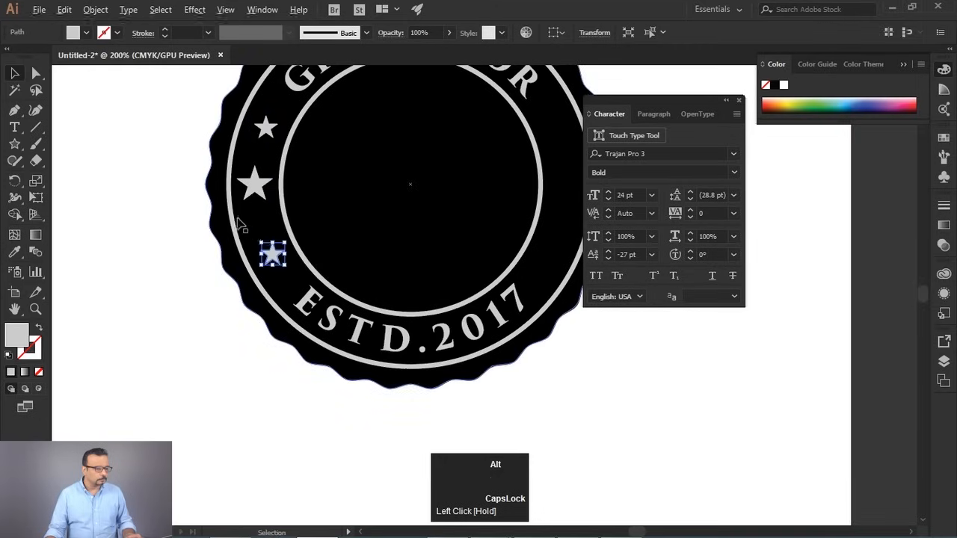
# - Move the upper small star slightly up, away from the large star, to even out the spacing
pyautogui.scroll(3, 295, 218)
pyautogui.moveTo(297, 220); pyautogui.dragTo(276, 272)
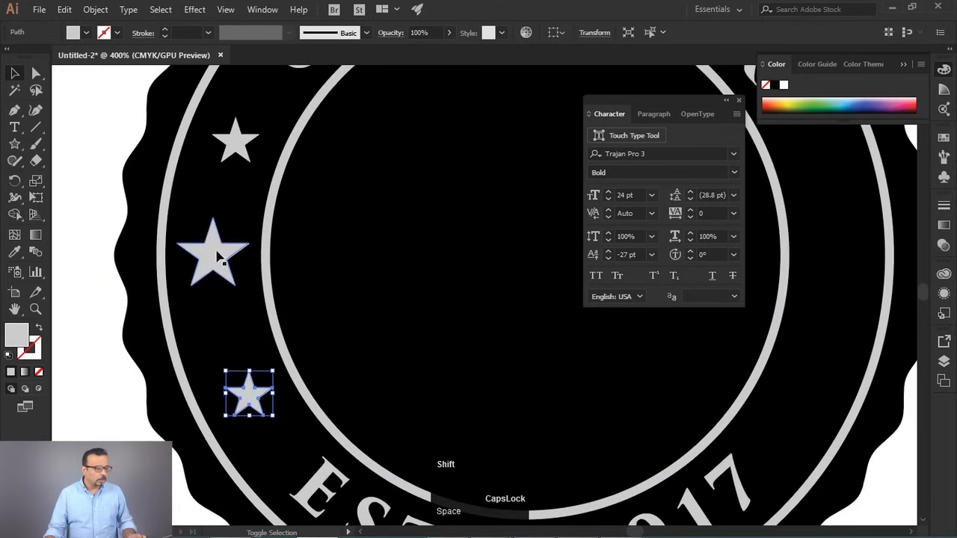
pyautogui.keyDown('shift'); pyautogui.click(222, 251); pyautogui.keyUp('shift')
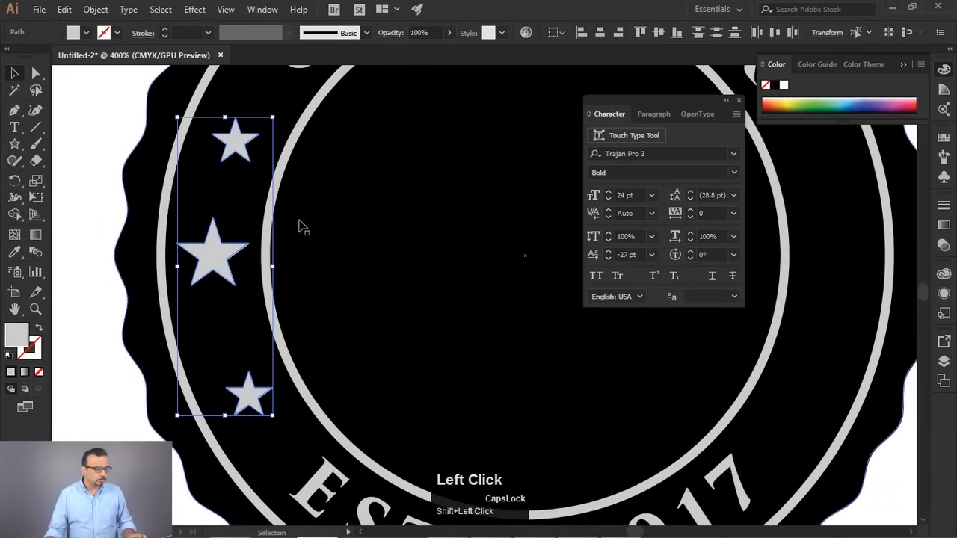
pyautogui.click(252, 103)
pyautogui.moveTo(238, 152); pyautogui.dragTo(245, 141)
pyautogui.keyDown('alt'); pyautogui.scroll(-2, 193, 224); pyautogui.keyUp('alt')
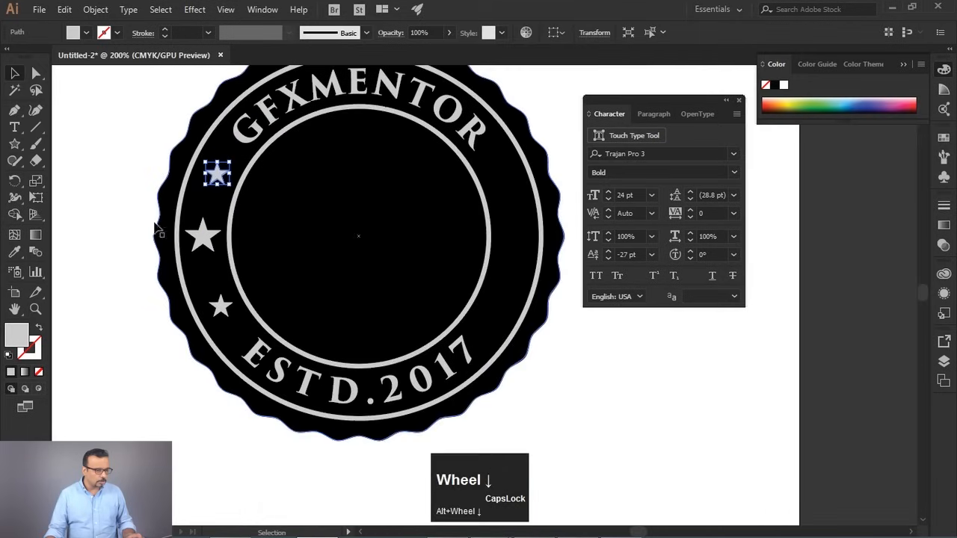
pyautogui.click(156, 224)
pyautogui.moveTo(337, 234); pyautogui.dragTo(344, 187)
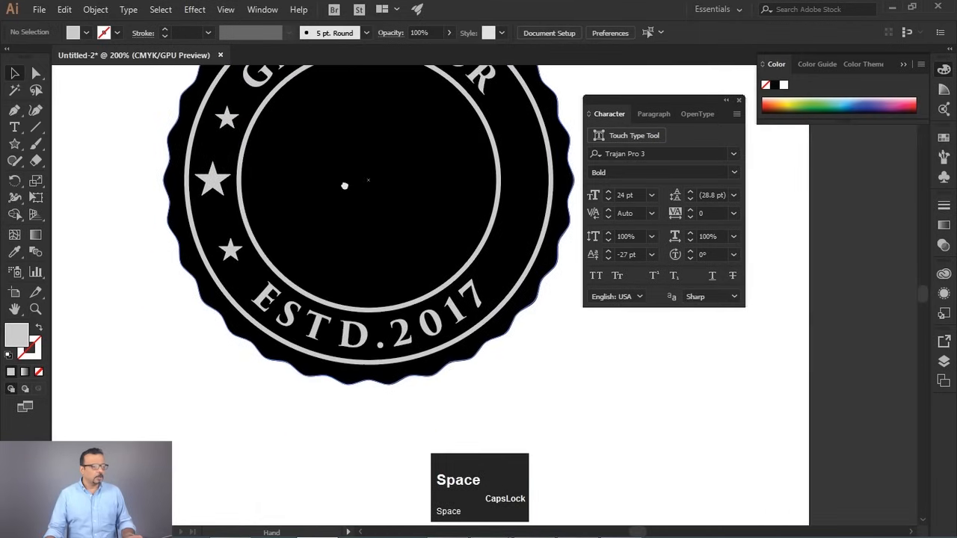
# - Group the three left-side stars and make a copy of the group reflected across the vertical axis
pyautogui.click(221, 263)
pyautogui.keyDown('shift'); pyautogui.click(208, 195); pyautogui.keyUp('shift')
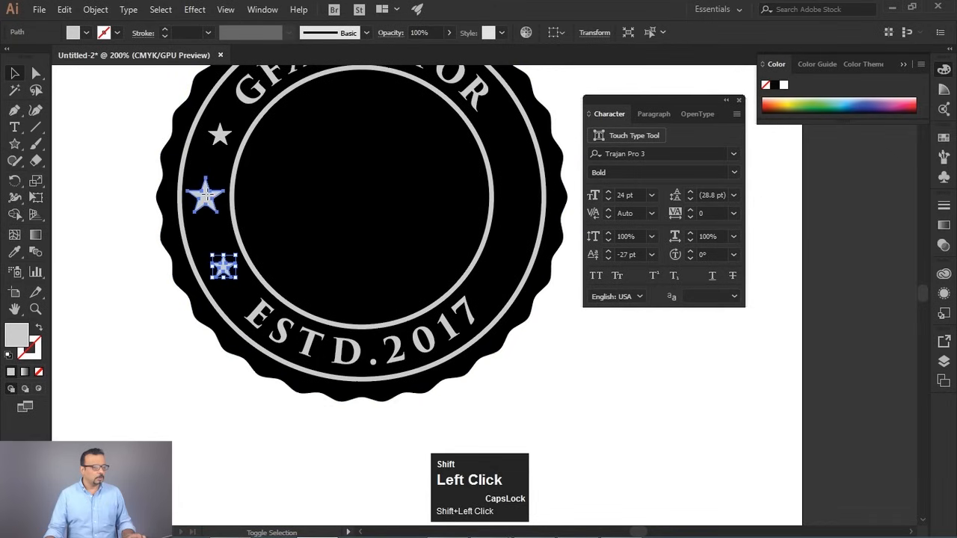
pyautogui.keyDown('shift'); pyautogui.click(219, 135); pyautogui.keyUp('shift')
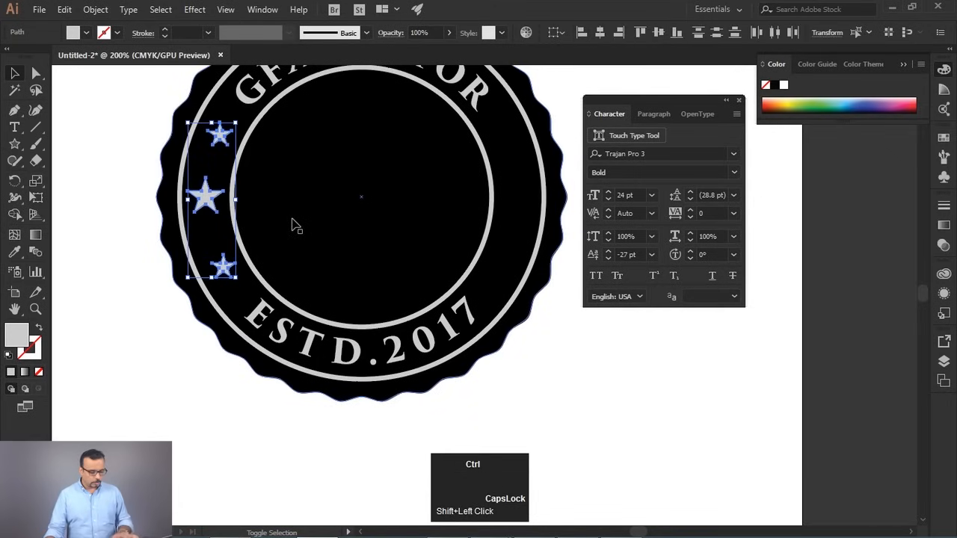
pyautogui.hotkey('ctrl', 'g')
pyautogui.rightClick(212, 205)
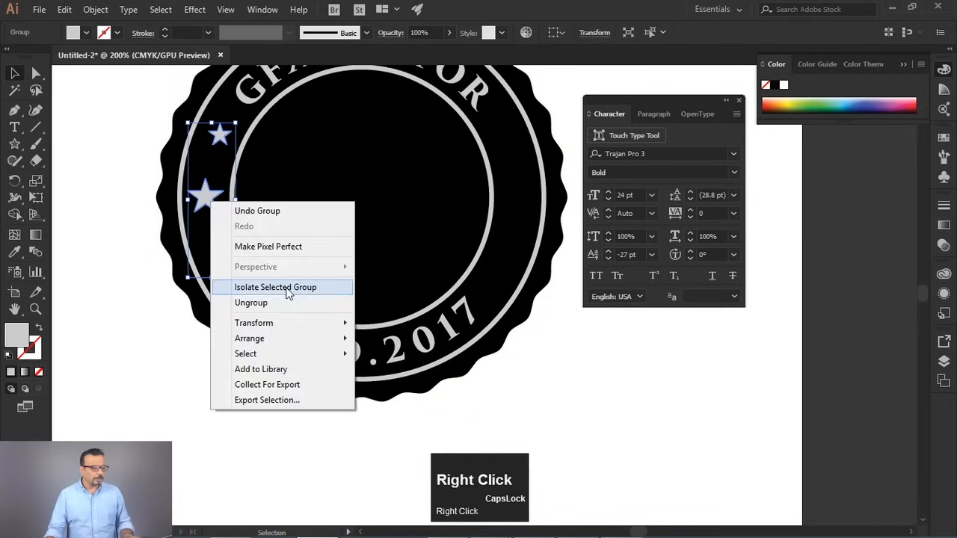
pyautogui.moveTo(284, 324)
pyautogui.click(411, 381)
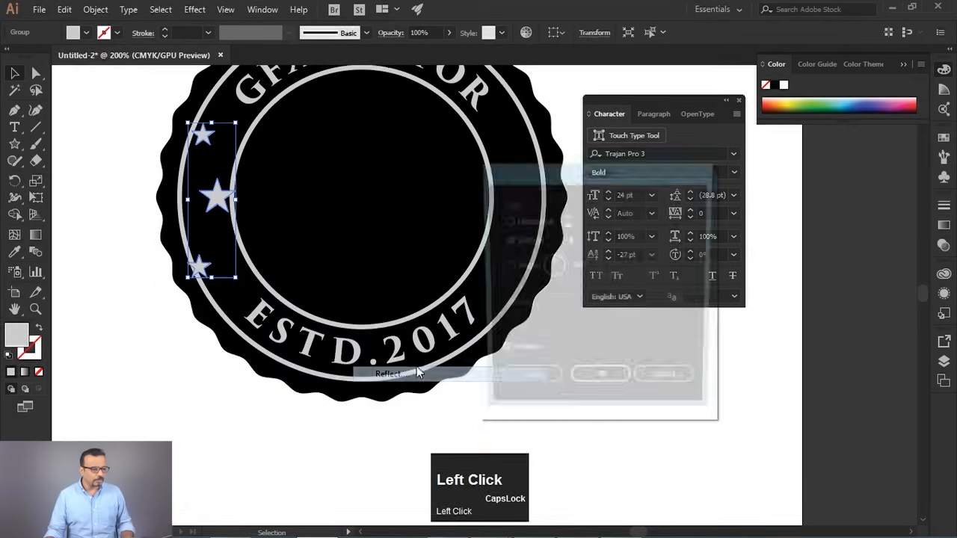
pyautogui.click(535, 386)
# - Move the reflected star group horizontally to the badge's right side, between the two rings
pyautogui.moveTo(213, 201); pyautogui.dragTo(517, 204)
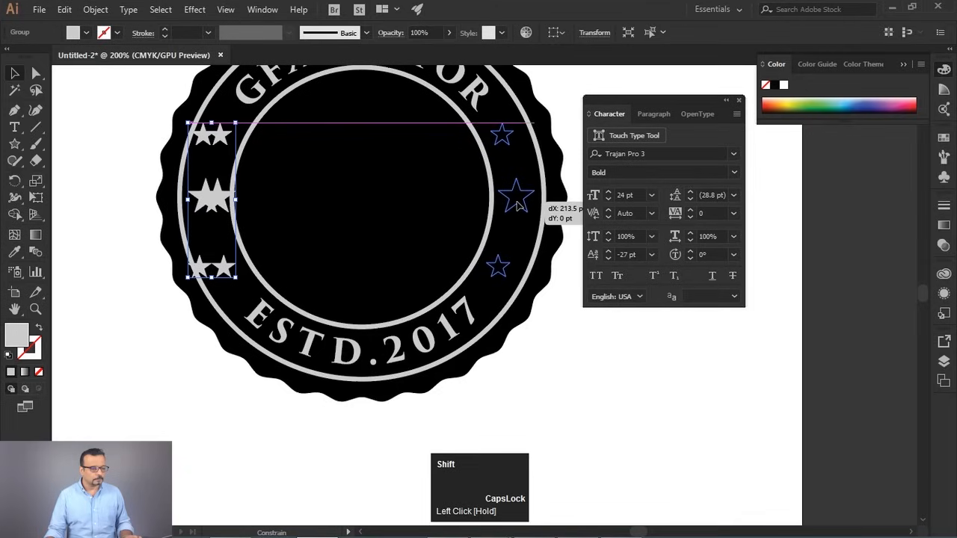
pyautogui.moveTo(517, 206); pyautogui.dragTo(517, 205)
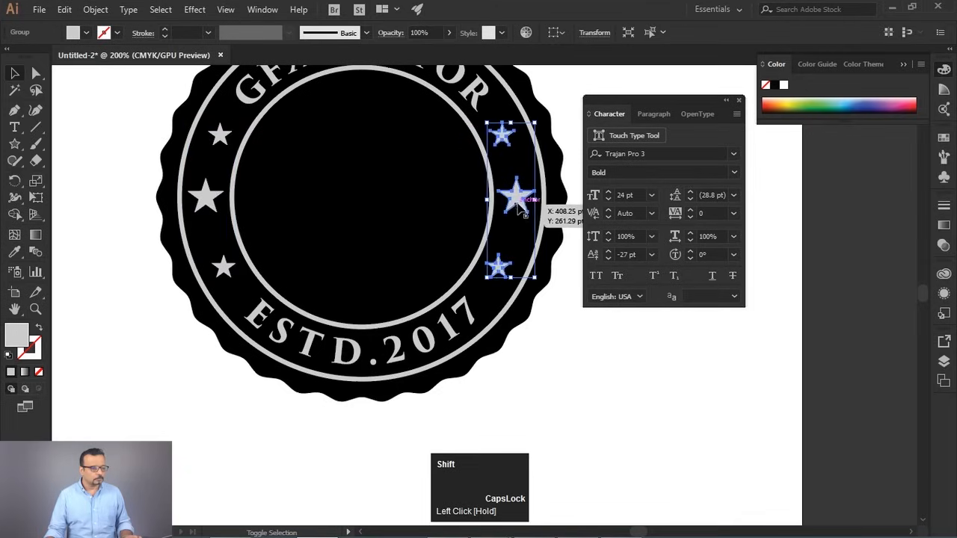
pyautogui.click(568, 349)
pyautogui.keyDown('alt'); pyautogui.scroll(-1, 334, 247); pyautogui.keyUp('alt')
pyautogui.moveTo(343, 237)
pyautogui.mouseDown()
pyautogui.moveTo(331, 262)
pyautogui.moveTo(326, 228)
pyautogui.mouseUp()
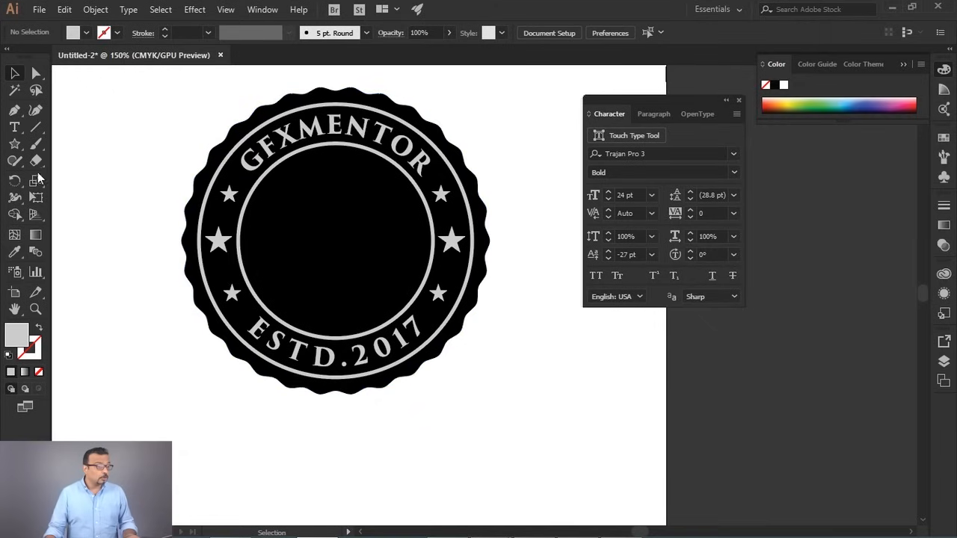
# - Draw a tall narrow ellipse about 43 by 173 pt, centred inside the inner ring and nearly filling its height
pyautogui.moveTo(14, 143); pyautogui.dragTo(85, 180)
pyautogui.press('space')
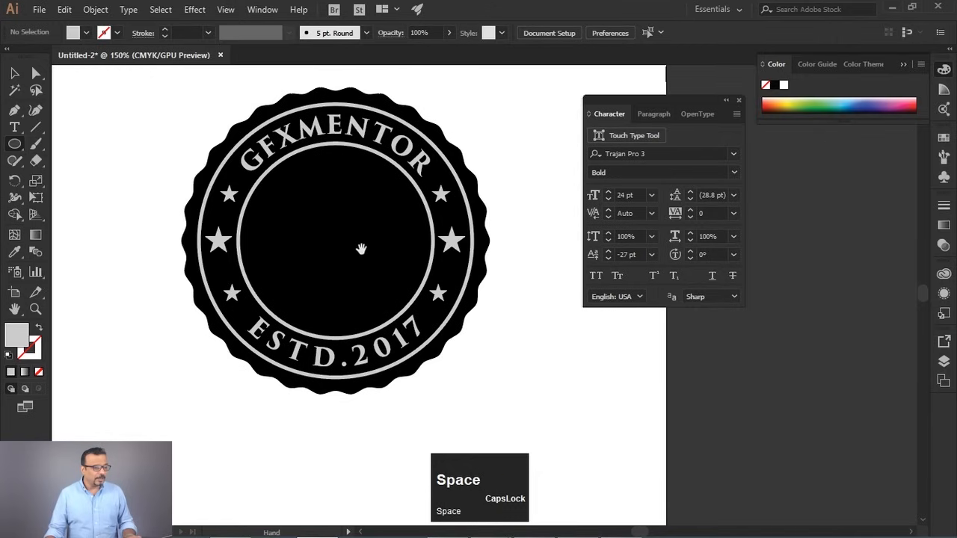
pyautogui.moveTo(349, 226); pyautogui.dragTo(333, 188)
pyautogui.moveTo(298, 118); pyautogui.dragTo(344, 290)
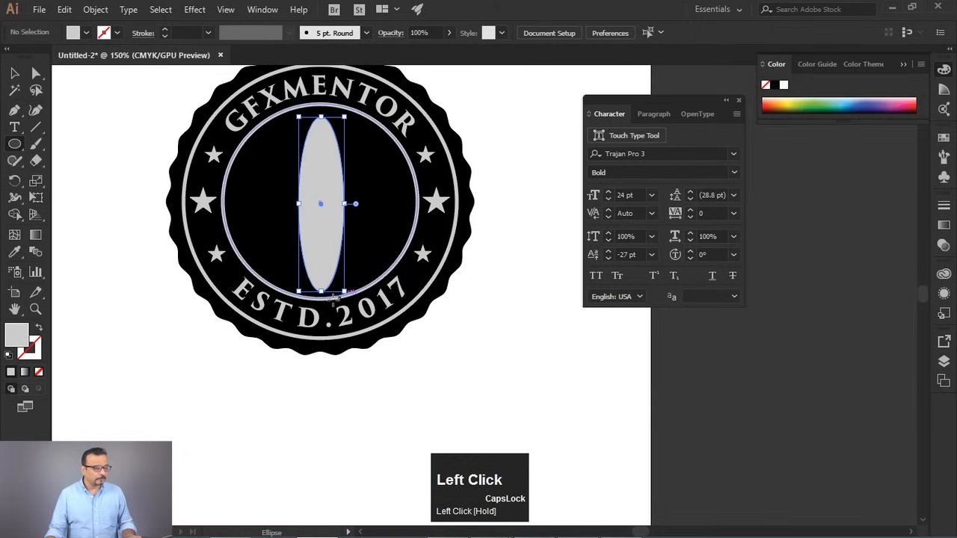
pyautogui.click(14, 73)
pyautogui.press('space')
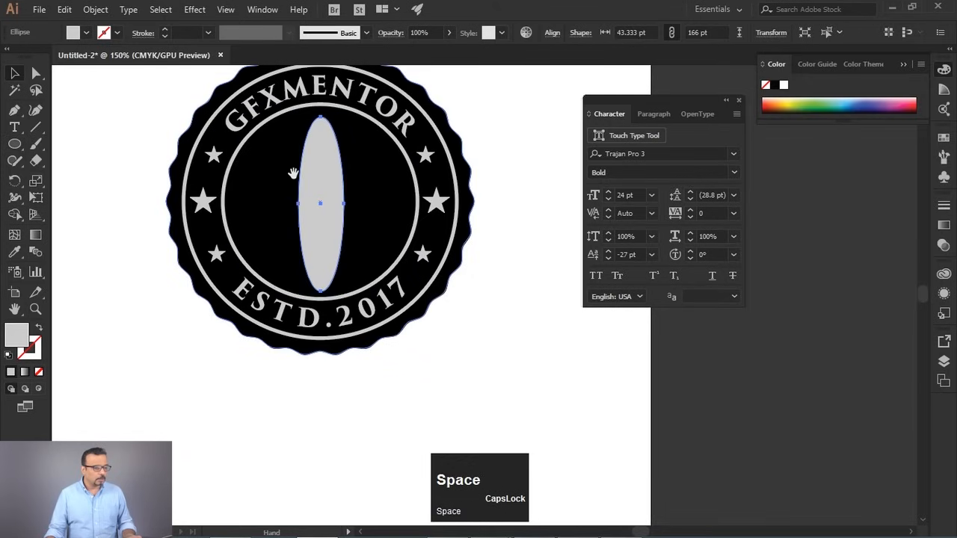
pyautogui.moveTo(291, 172); pyautogui.dragTo(277, 156)
pyautogui.moveTo(308, 101); pyautogui.dragTo(307, 94)
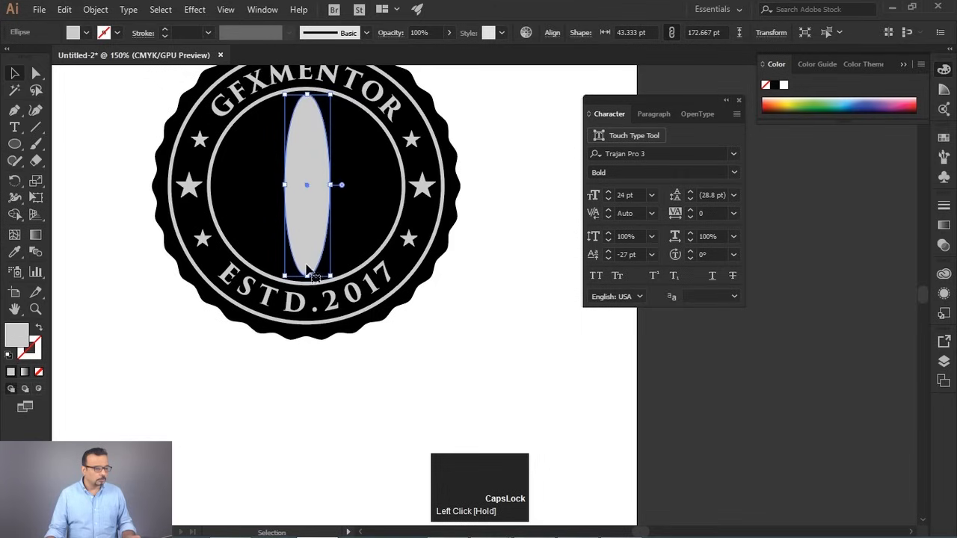
pyautogui.moveTo(308, 276); pyautogui.dragTo(307, 278)
# - Move the narrow ellipse off the badge onto the empty canvas beside the artboard
pyautogui.press('space')
pyautogui.moveTo(413, 255); pyautogui.dragTo(327, 248)
pyautogui.moveTo(218, 166); pyautogui.dragTo(448, 265)
pyautogui.press('space')
pyautogui.moveTo(497, 254); pyautogui.dragTo(401, 73)
pyautogui.moveTo(358, 112); pyautogui.dragTo(247, 244)
pyautogui.click(429, 246)
pyautogui.press('space')
pyautogui.moveTo(284, 271); pyautogui.dragTo(350, 248)
# - Swap the ellipse's fill and stroke so it is only outlined, and set the stroke weight to 0.25 pt
pyautogui.click(37, 330)
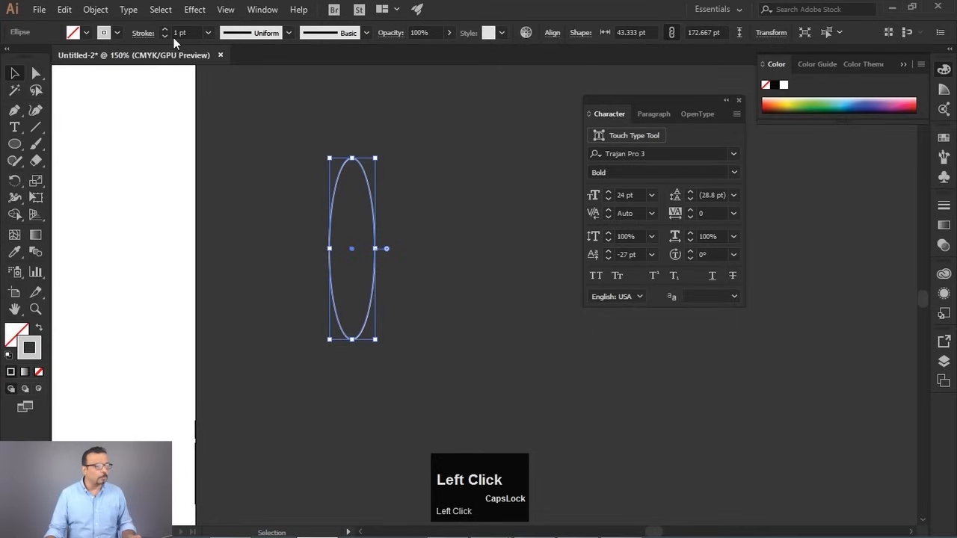
pyautogui.click(208, 33)
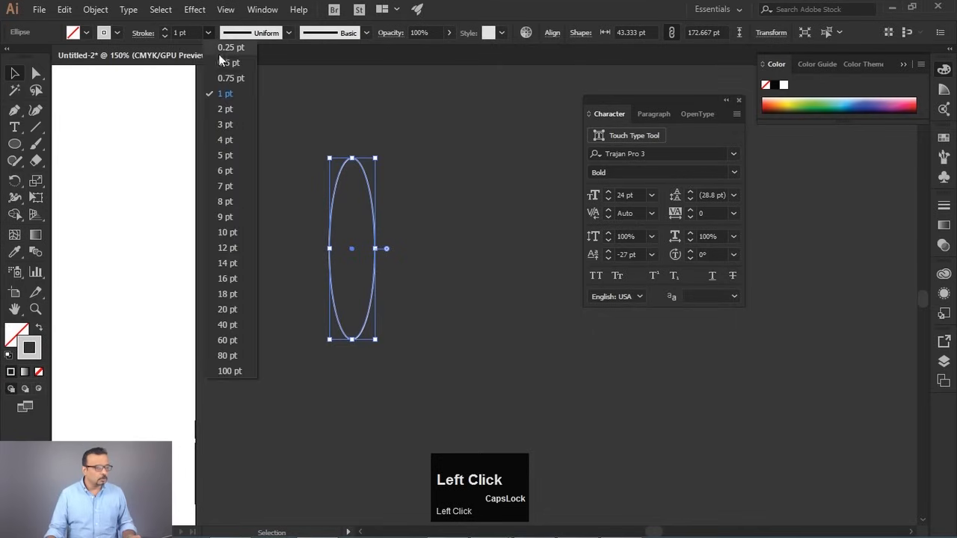
pyautogui.click(229, 48)
pyautogui.click(426, 170)
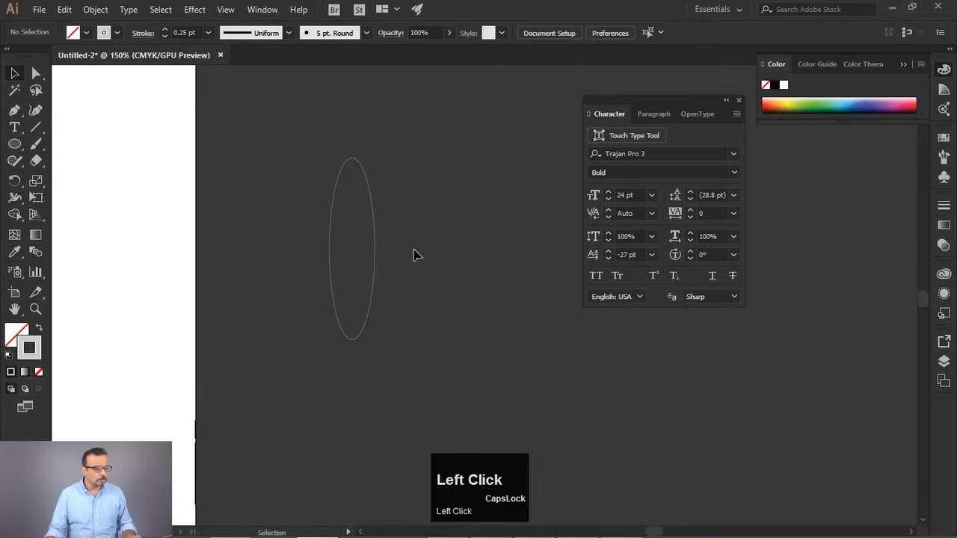
# - Make a copy of the outlined ellipse rotated 6° about its centre
pyautogui.moveTo(290, 150); pyautogui.dragTo(449, 387)
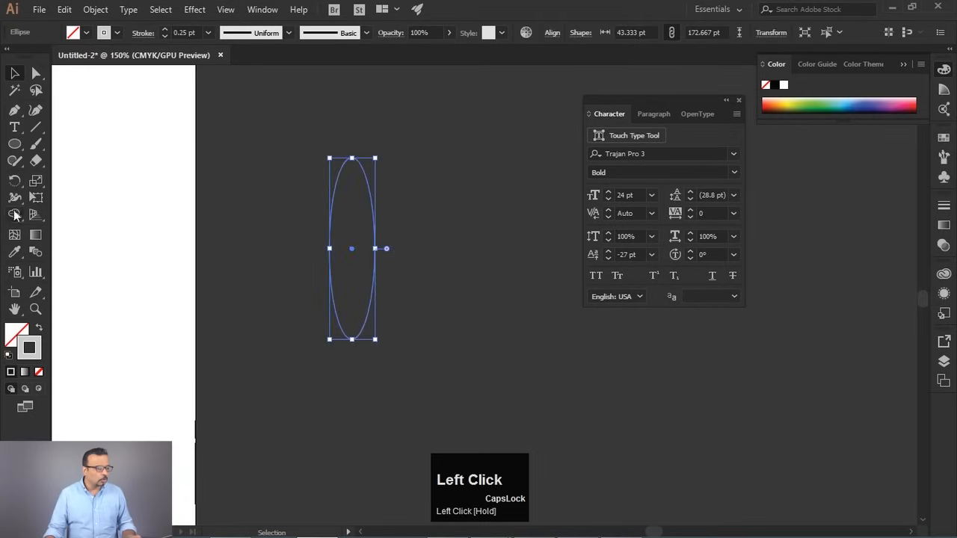
pyautogui.doubleClick(14, 183)
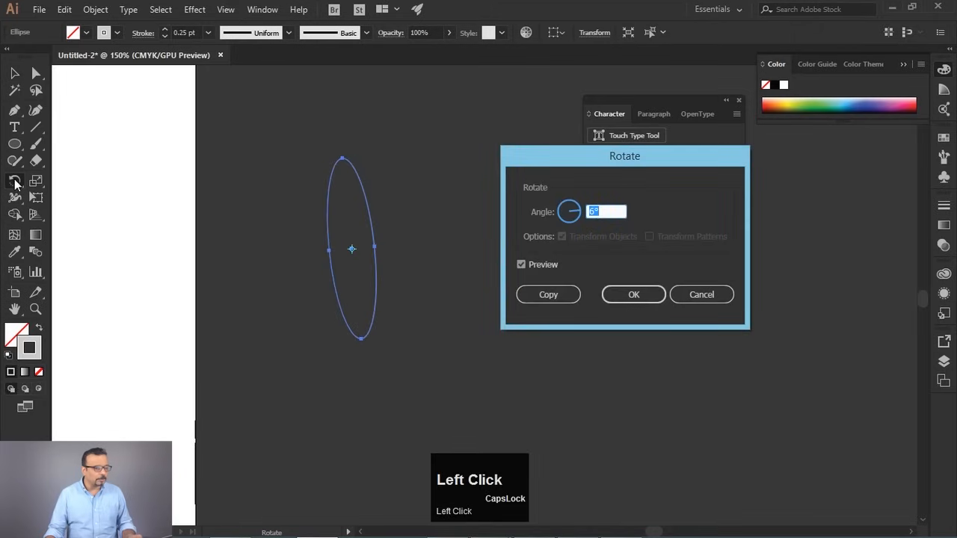
pyautogui.moveTo(550, 152); pyautogui.dragTo(483, 128)
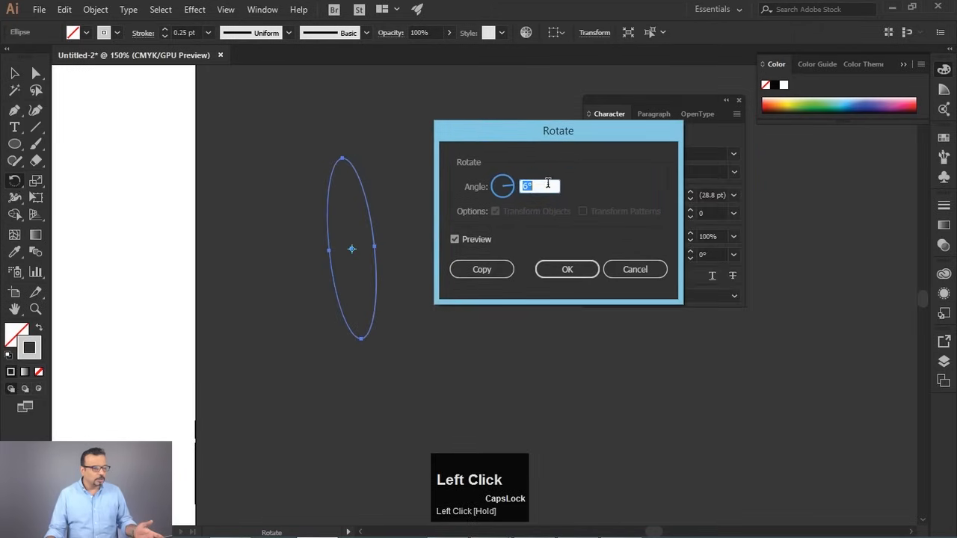
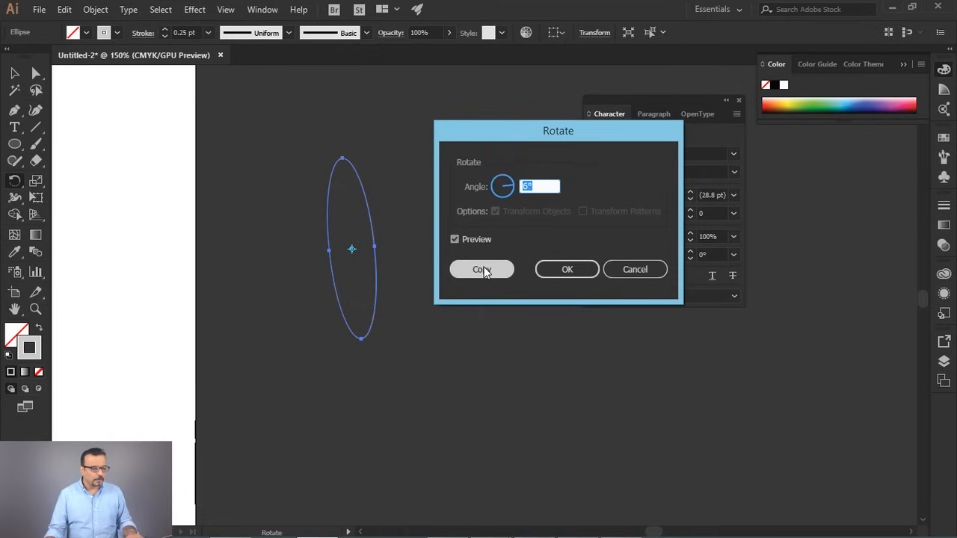
pyautogui.click(484, 273)
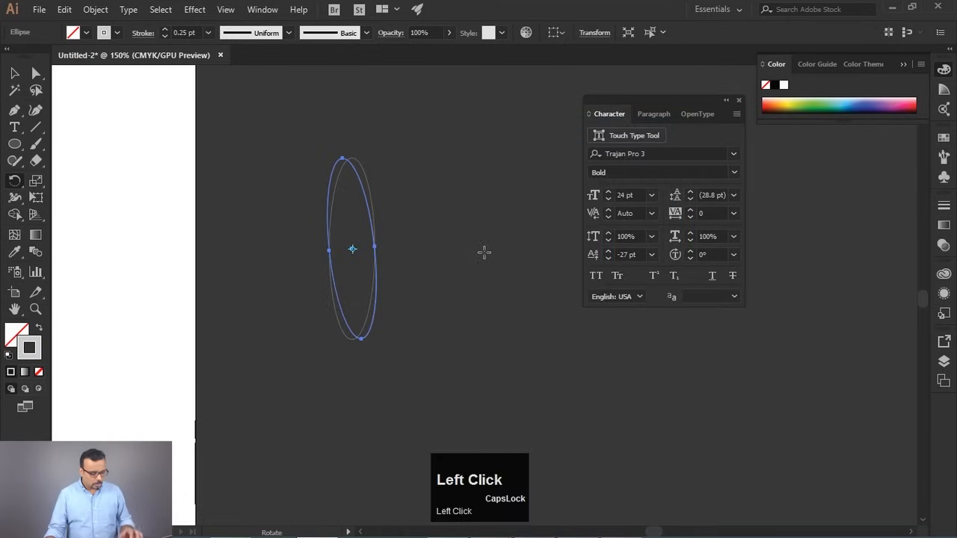
# - Repeat the rotated copy until the ellipses complete a full circular rosette
pyautogui.press('ctrl')
pyautogui.hotkey('ctrl', 'd')
pyautogui.hotkey('ctrl', 'd')
pyautogui.hotkey('ctrl', 'd')
pyautogui.hotkey('ctrl', 'd')
pyautogui.hotkey('ctrl', 'd')
pyautogui.hotkey('ctrl', 'd')
pyautogui.hotkey('ctrl', 'd')
pyautogui.hotkey('ctrl', 'd')
pyautogui.hotkey('ctrl', 'd')
pyautogui.hotkey('ctrl', 'd')
pyautogui.hotkey('ctrl', 'd')
pyautogui.hotkey('ctrl', 'd')
pyautogui.hotkey('ctrl', 'd')
pyautogui.hotkey('ctrl', 'd')
pyautogui.hotkey('ctrl', 'd')
pyautogui.hotkey('ctrl', 'd')
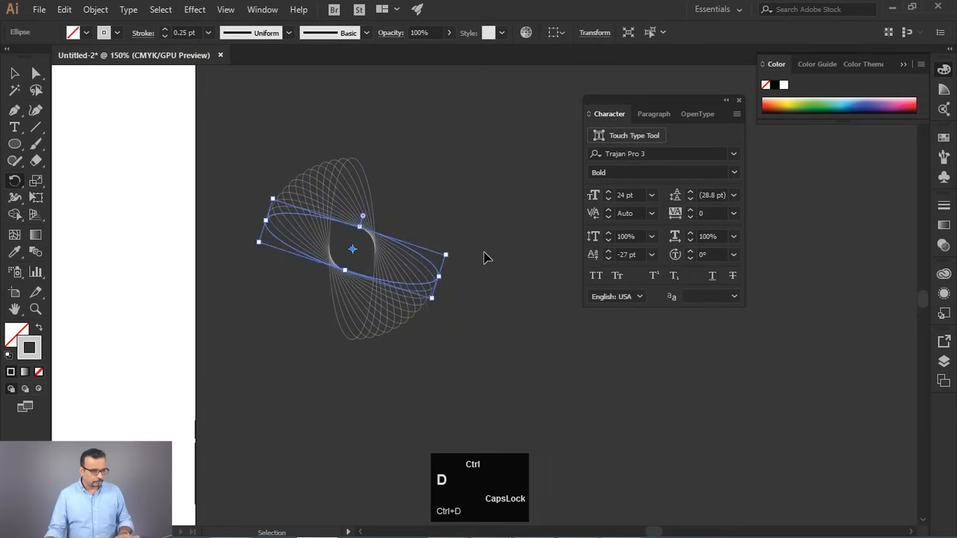
pyautogui.hotkey('ctrl', 'd')
pyautogui.hotkey('ctrl', 'd')
pyautogui.hotkey('ctrl', 'd')
pyautogui.hotkey('ctrl', 'd')
pyautogui.hotkey('ctrl', 'd')
pyautogui.hotkey('ctrl', 'd')
pyautogui.hotkey('ctrl', 'd')
pyautogui.hotkey('ctrl', 'd')
pyautogui.hotkey('ctrl', 'd')
pyautogui.hotkey('ctrl', 'd')
pyautogui.hotkey('ctrl', 'd')
pyautogui.hotkey('ctrl', 'd')
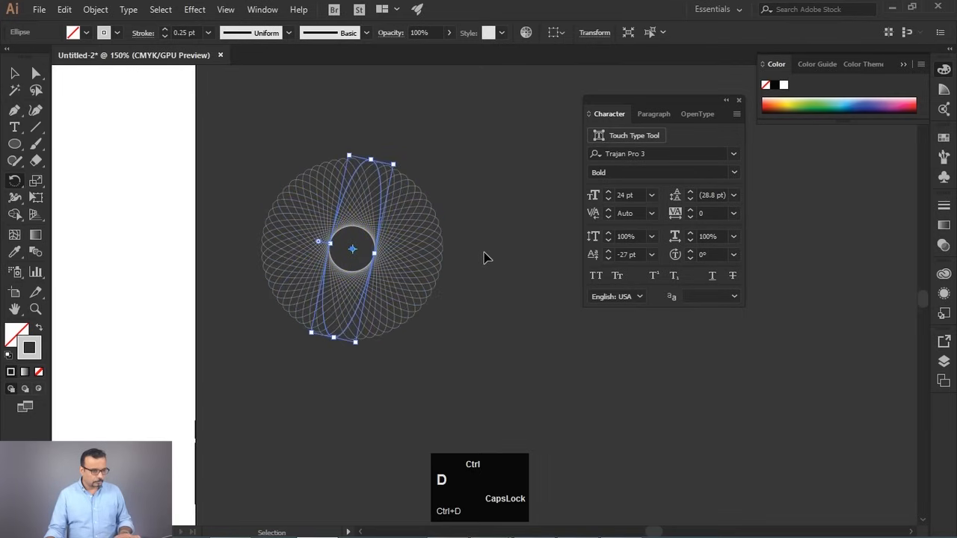
pyautogui.hotkey('ctrl', 'd')
pyautogui.keyDown('ctrl'); pyautogui.click(486, 224); pyautogui.keyUp('ctrl')
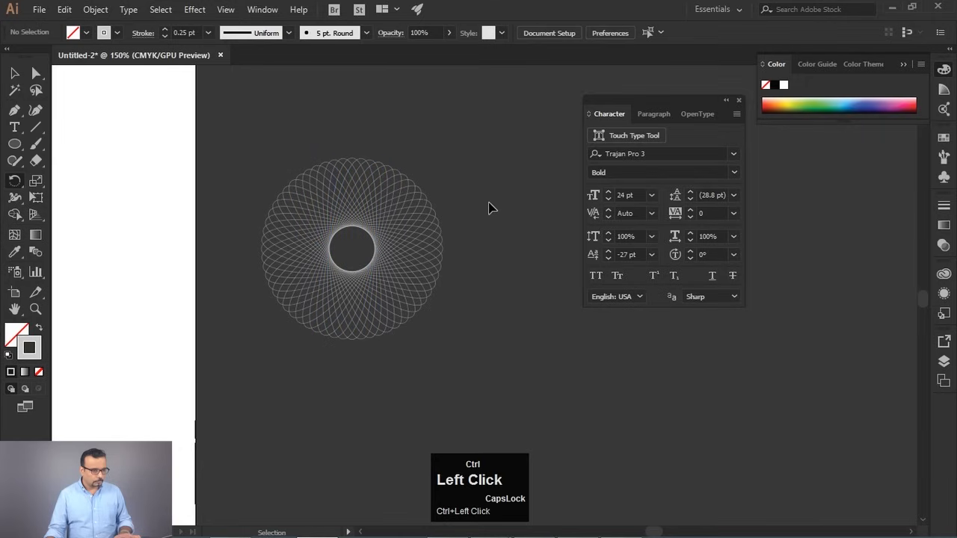
# - Select the whole ellipse rosette and move it back onto the badge, inside the inner ring
pyautogui.click(14, 75)
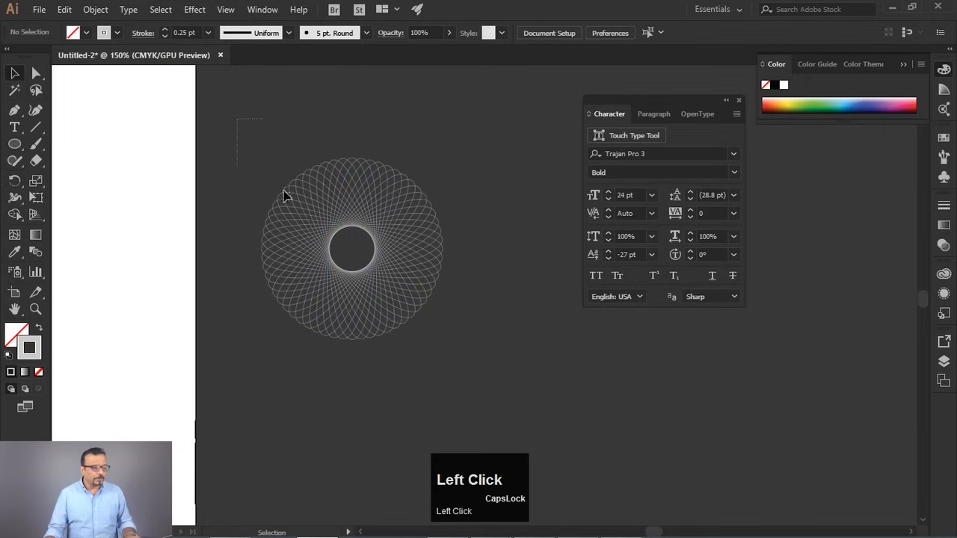
pyautogui.moveTo(521, 403); pyautogui.dragTo(521, 402)
pyautogui.press('space')
pyautogui.moveTo(366, 310); pyautogui.dragTo(730, 436)
pyautogui.press('ctrl')
pyautogui.moveTo(730, 390); pyautogui.dragTo(265, 159)
# - Select the rosette together with the badge artwork and align everything on the horizontal and vertical centres
pyautogui.moveTo(455, 337); pyautogui.dragTo(202, 127)
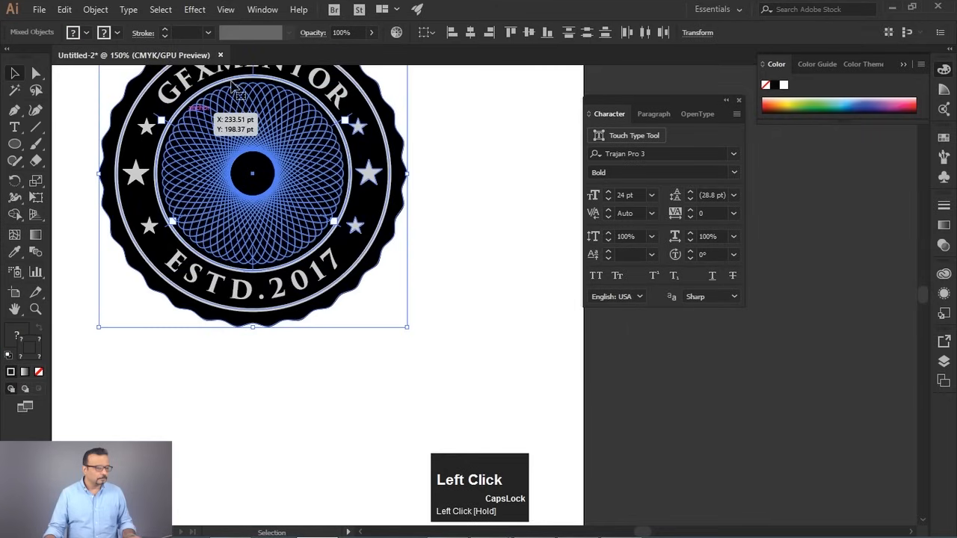
pyautogui.click(470, 33)
pyautogui.click(529, 32)
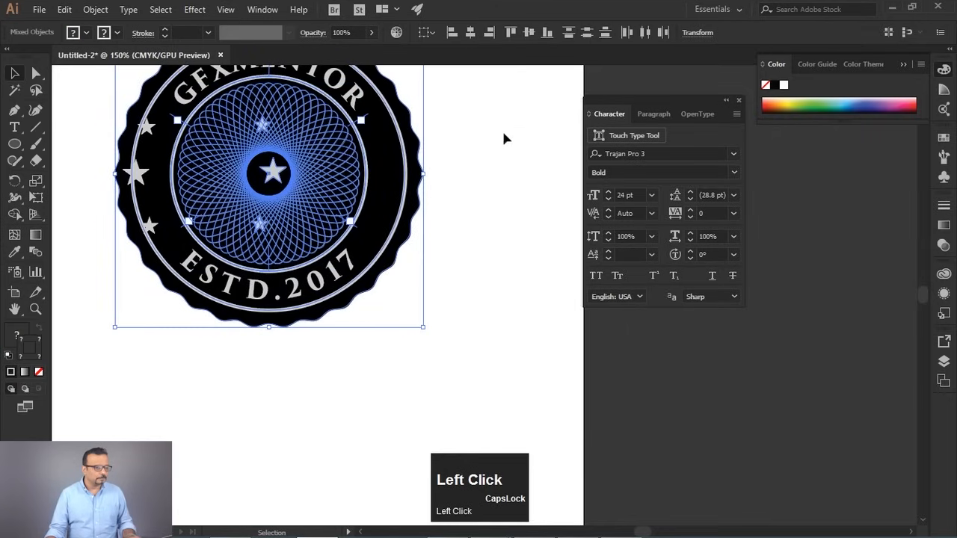
# - Undo the last centre alignment of the badge artwork so the side stars and rings return to their earlier positions
pyautogui.click(500, 142)
pyautogui.press('space')
pyautogui.moveTo(477, 119); pyautogui.dragTo(513, 199)
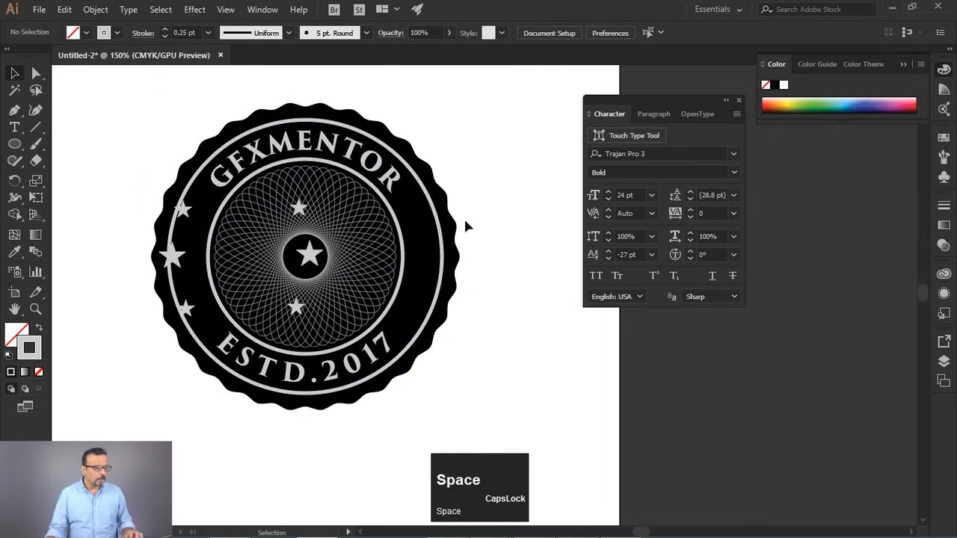
pyautogui.hotkey('ctrl', 'z')
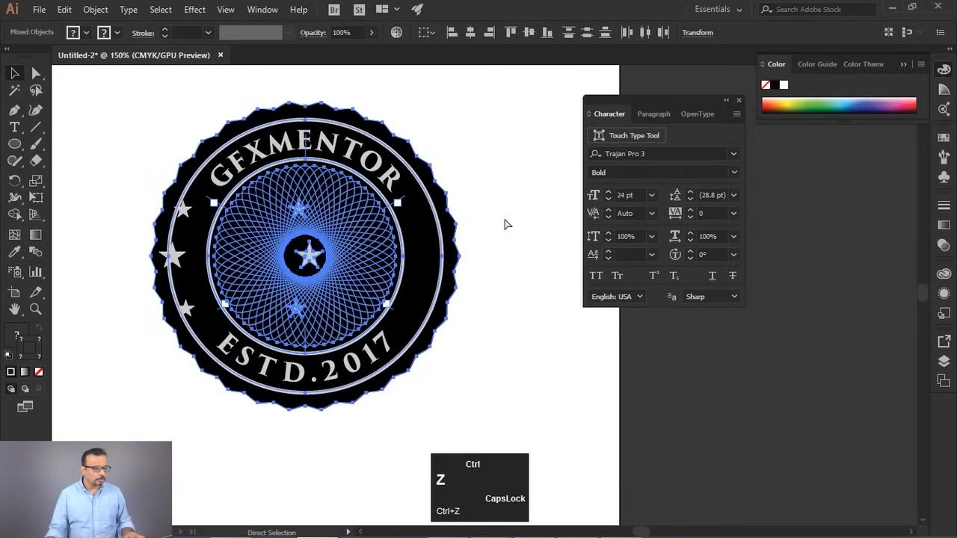
pyautogui.hotkey('ctrl', 'z')
pyautogui.hotkey('ctrl', 'z')
pyautogui.click(468, 222)
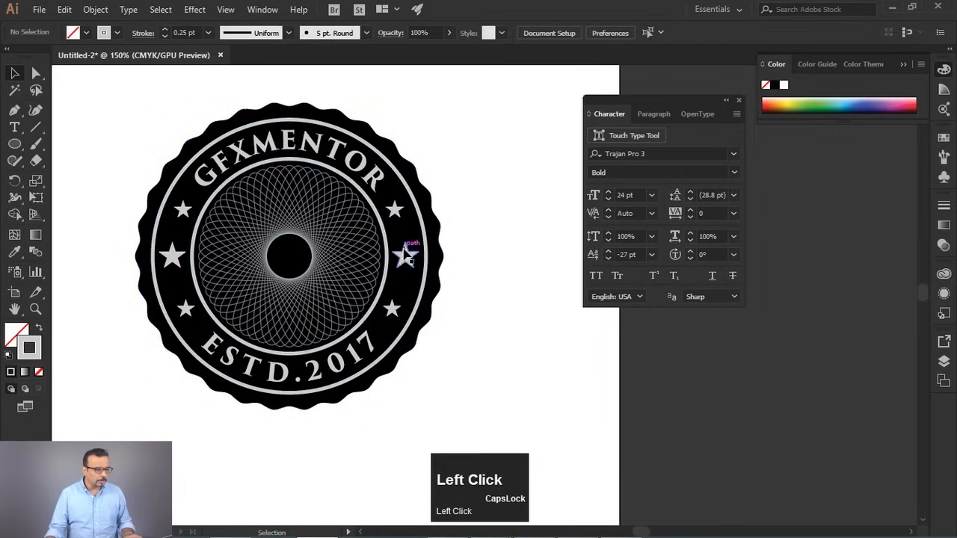
# - Select the star sets on both sides of the badge and combine them into one group
pyautogui.click(405, 256)
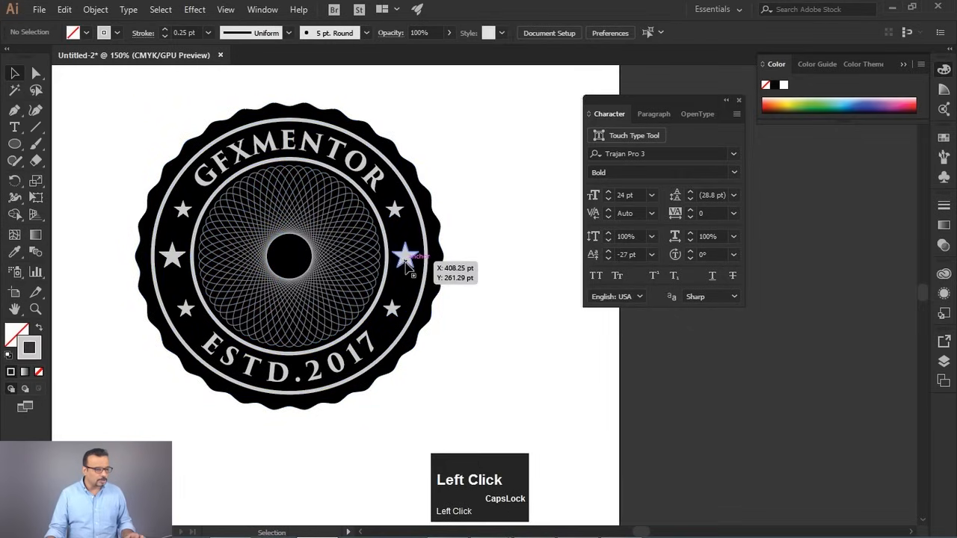
pyautogui.keyDown('shift'); pyautogui.click(171, 258); pyautogui.keyUp('shift')
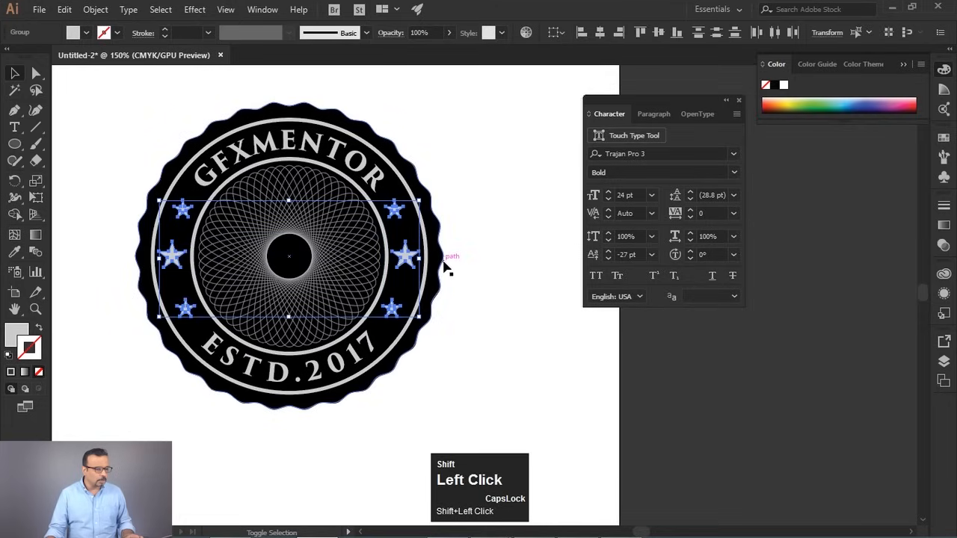
pyautogui.hotkey('ctrl', 'g')
pyautogui.click(483, 201)
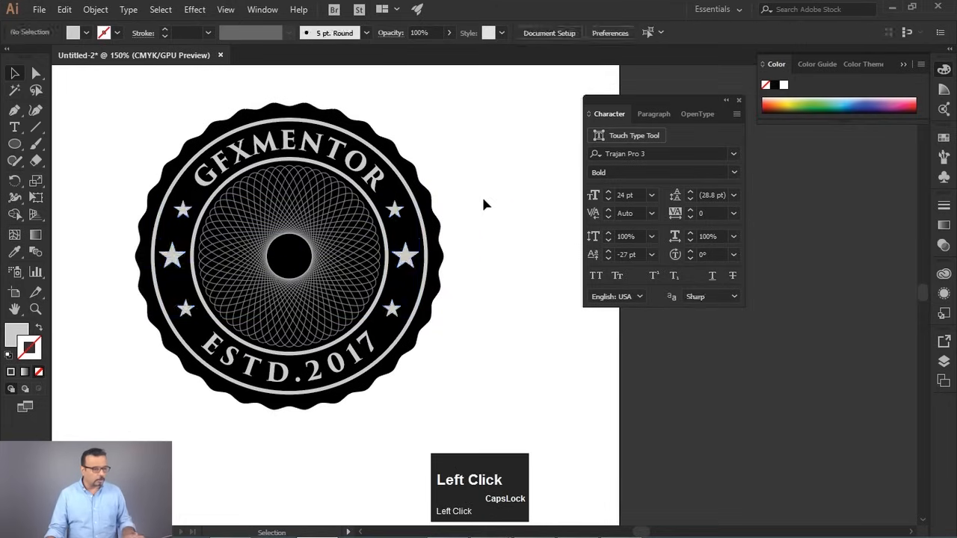
pyautogui.moveTo(90, 392); pyautogui.dragTo(535, 191)
pyautogui.click(495, 217)
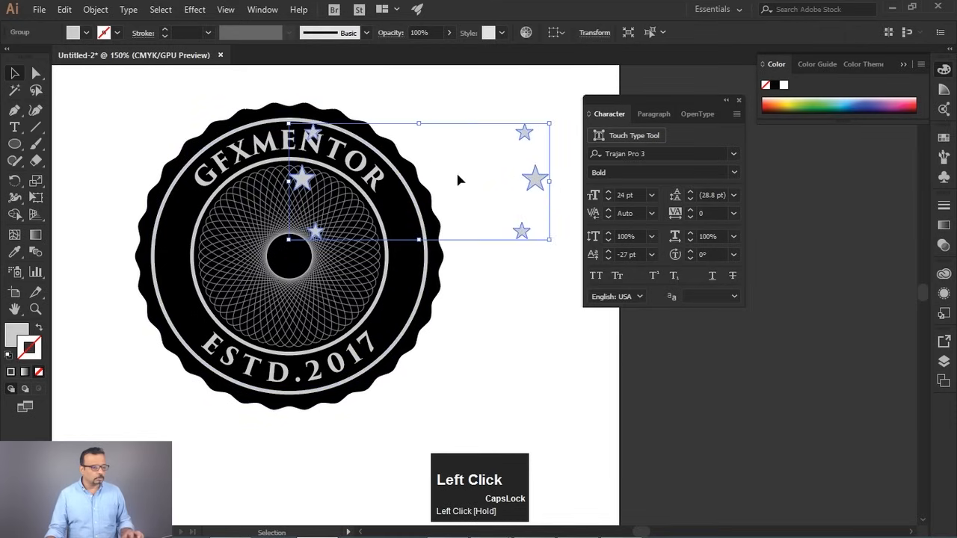
pyautogui.hotkey('ctrl', 'z')
# - Select the entire badge artwork, including the grouped stars, and align it on the vertical centre
pyautogui.moveTo(456, 103); pyautogui.dragTo(112, 458)
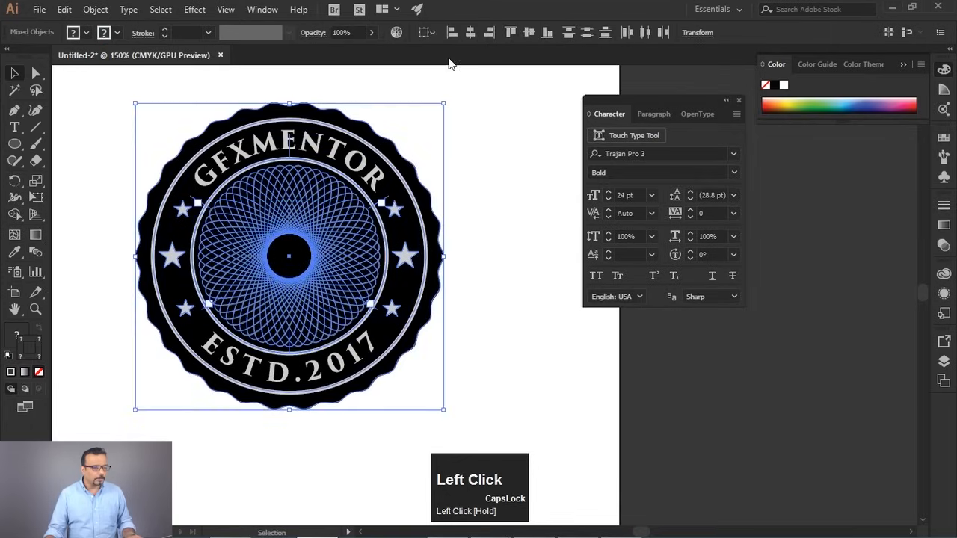
pyautogui.click(528, 32)
pyautogui.click(526, 228)
pyautogui.scroll(-3, 456, 194)
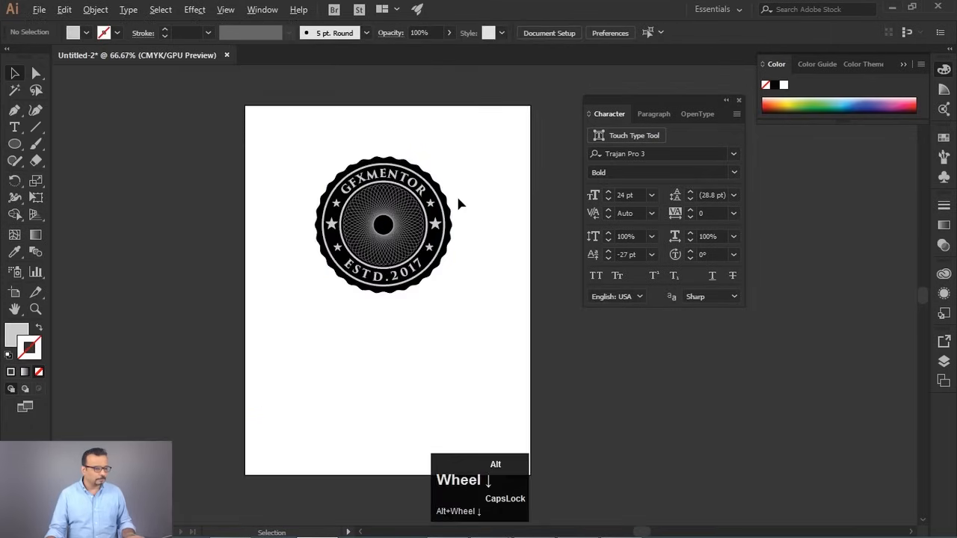
pyautogui.scroll(3, 451, 191)
pyautogui.moveTo(468, 234); pyautogui.dragTo(489, 204)
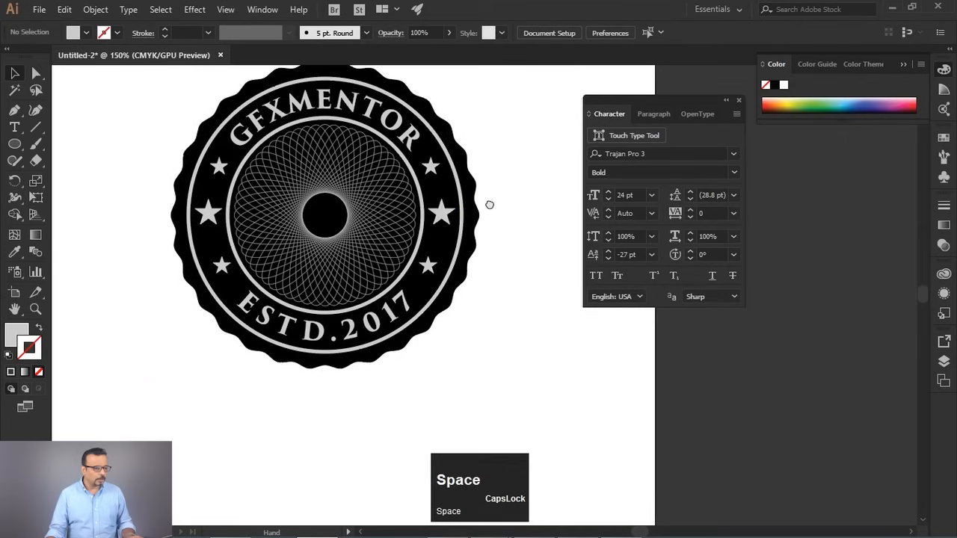
# - Enlarge the rosette proportionally from its centre until it nearly touches the inner ring, with each ellipse about 45 × 179 pt
pyautogui.click(329, 249)
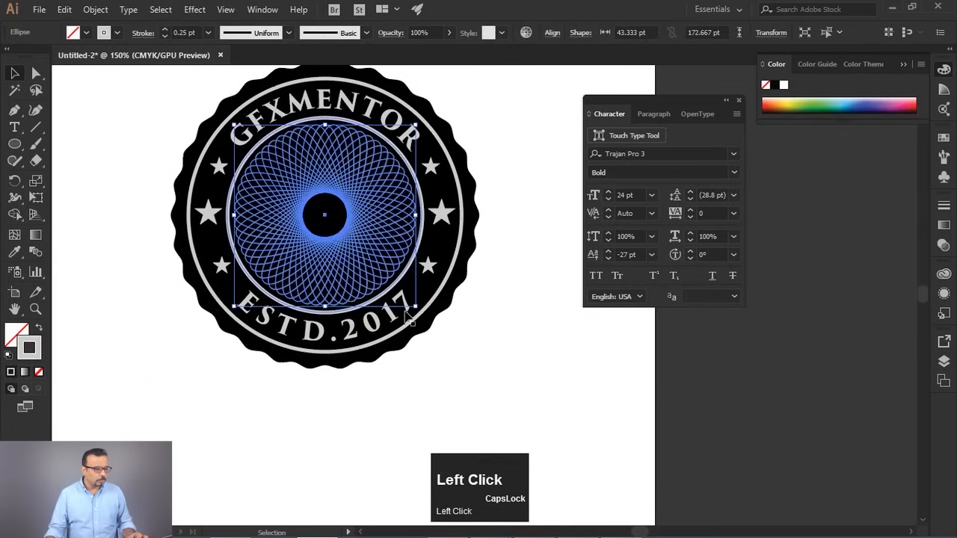
pyautogui.scroll(3, 334, 289)
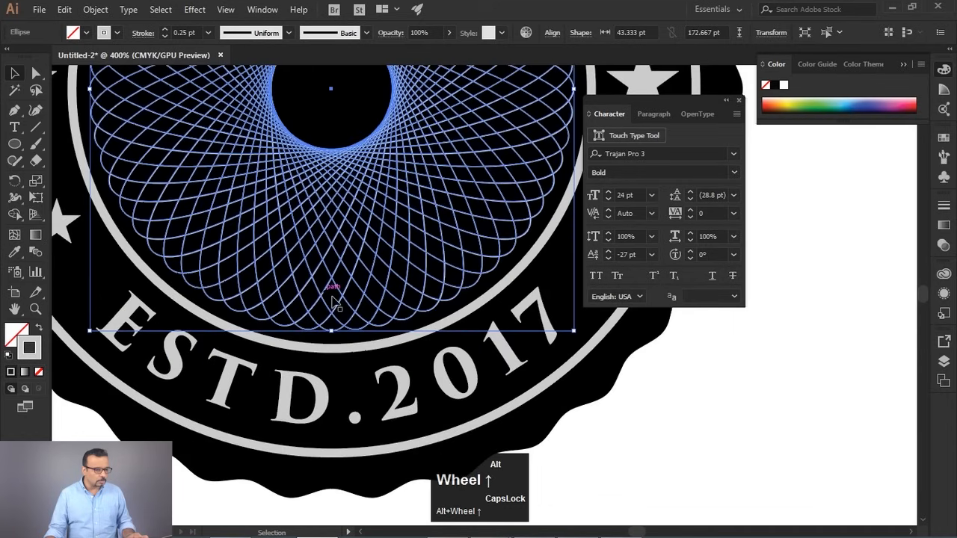
pyautogui.moveTo(576, 334); pyautogui.dragTo(581, 346)
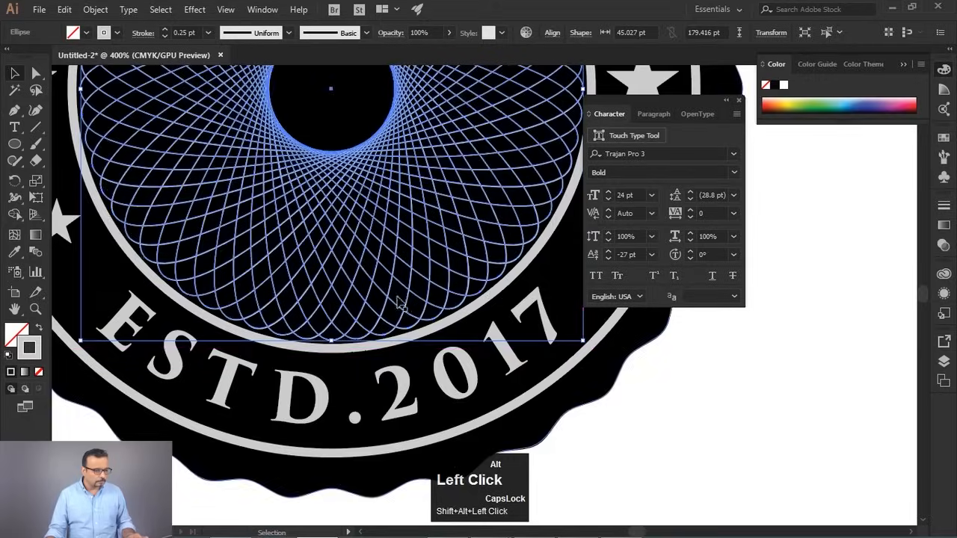
pyautogui.scroll(-3, 396, 299)
pyautogui.click(517, 335)
pyautogui.press('space')
pyautogui.moveTo(405, 230); pyautogui.dragTo(389, 272)
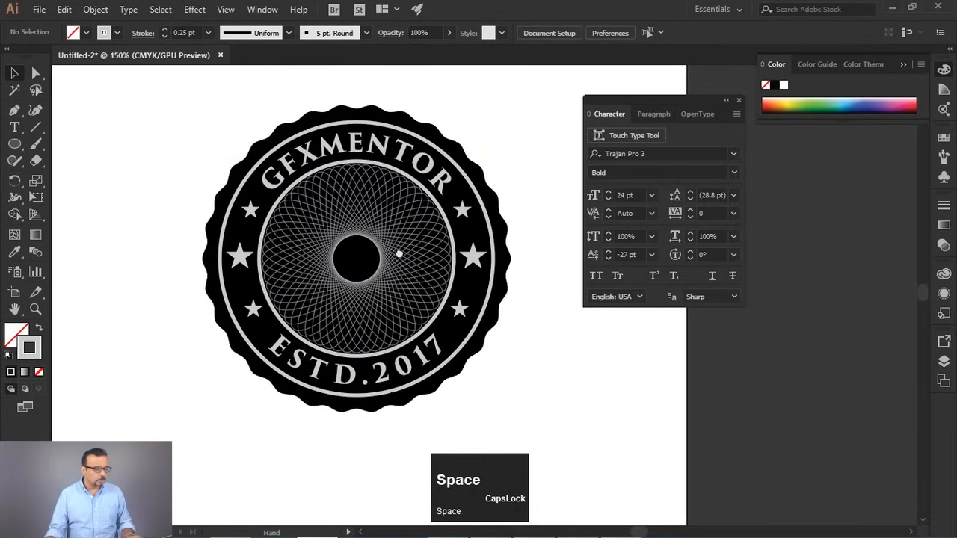
# - Draw a circle from the badge's centre over the rosette and give it the badge's black fill with no stroke
pyautogui.click(15, 143)
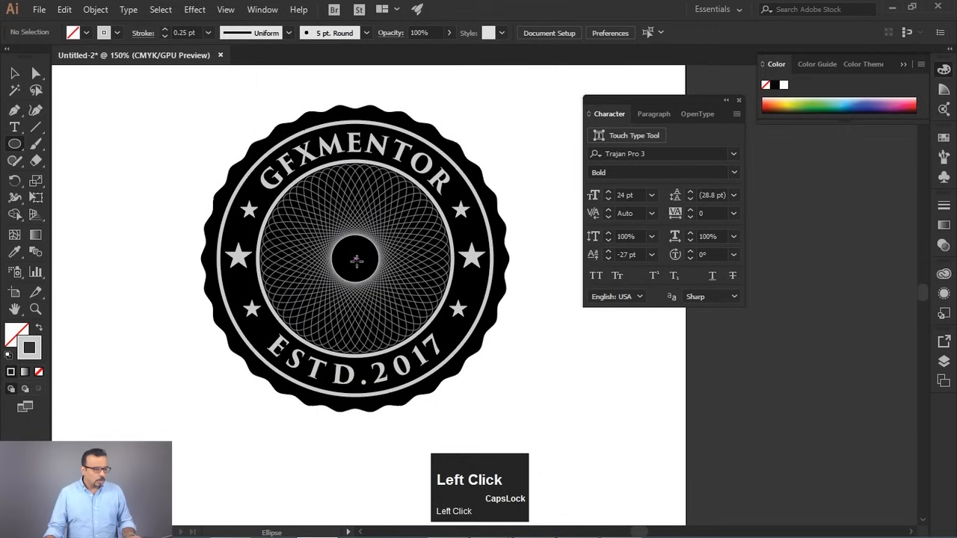
pyautogui.moveTo(354, 258)
pyautogui.mouseDown()
pyautogui.moveTo(390, 217)
pyautogui.moveTo(422, 360)
pyautogui.moveTo(441, 311)
pyautogui.moveTo(409, 322)
pyautogui.mouseUp()
pyautogui.click(15, 252)
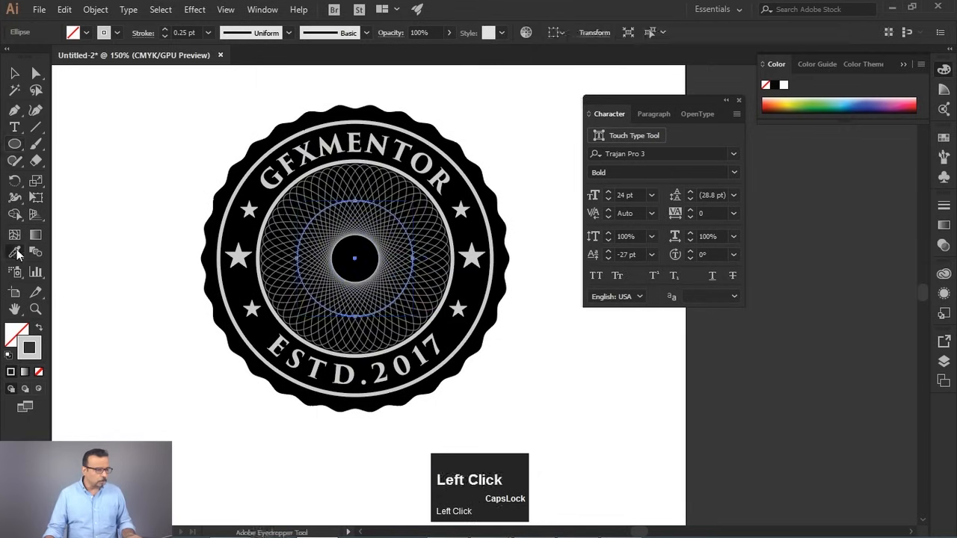
pyautogui.click(235, 172)
# - Enlarge the black centre circle from its centre to about 144 pt, leaving only an outer band of the rosette uncovered
pyautogui.click(15, 71)
pyautogui.click(87, 94)
pyautogui.click(352, 252)
pyautogui.moveTo(413, 316); pyautogui.dragTo(435, 339)
pyautogui.click(570, 380)
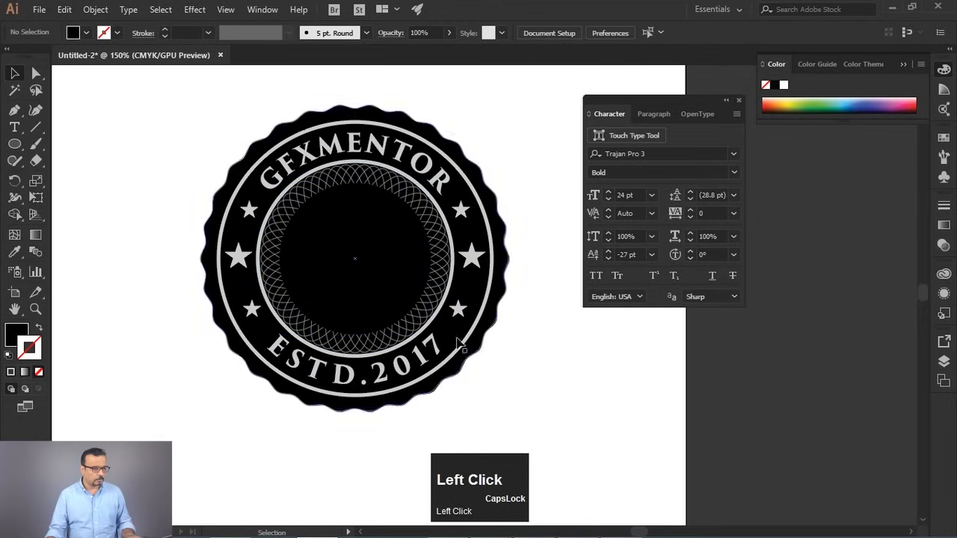
pyautogui.scroll(1, 384, 205)
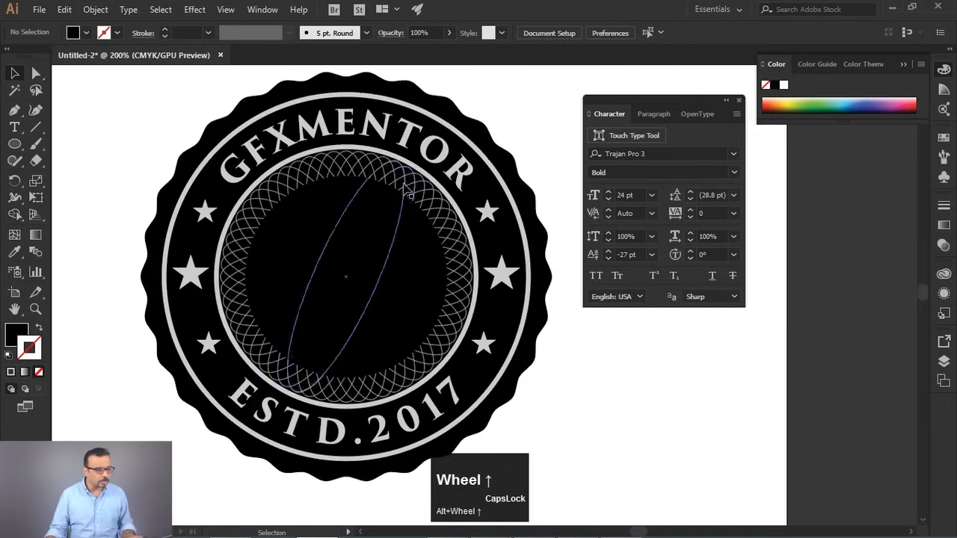
pyautogui.click(540, 93)
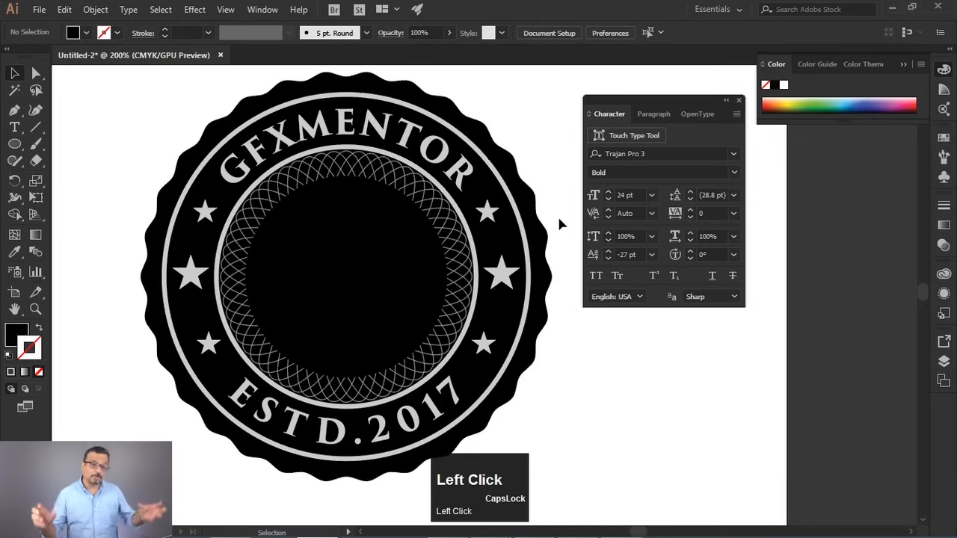
# - Sample the light grey colour onto the black centre circle's stroke with the Eyedropper, keeping its black fill
pyautogui.press('space')
pyautogui.moveTo(345, 248); pyautogui.dragTo(343, 182)
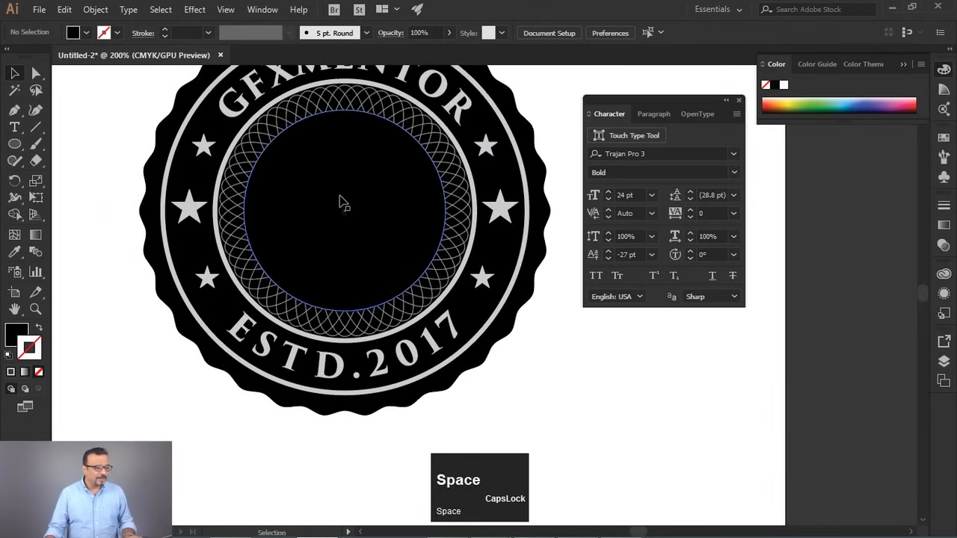
pyautogui.click(327, 196)
pyautogui.click(14, 250)
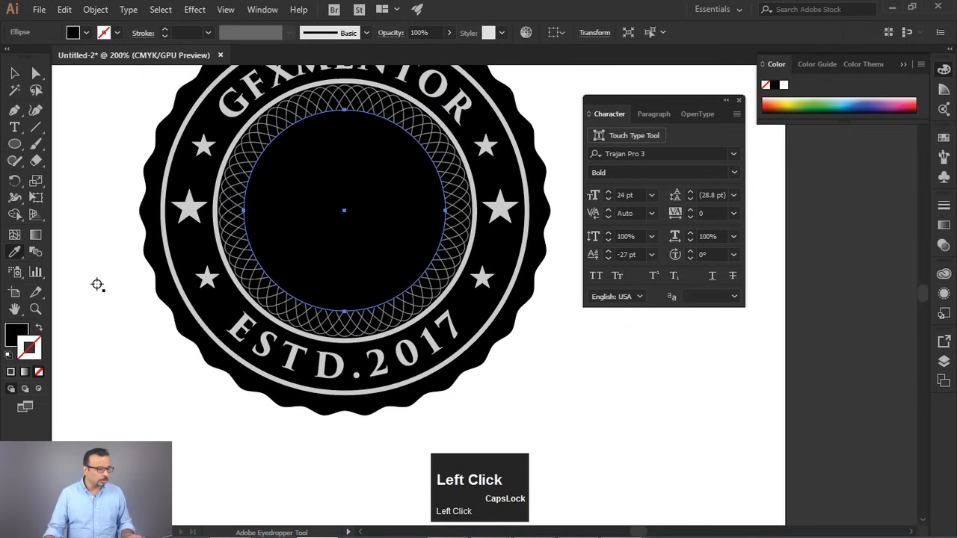
pyautogui.click(235, 186)
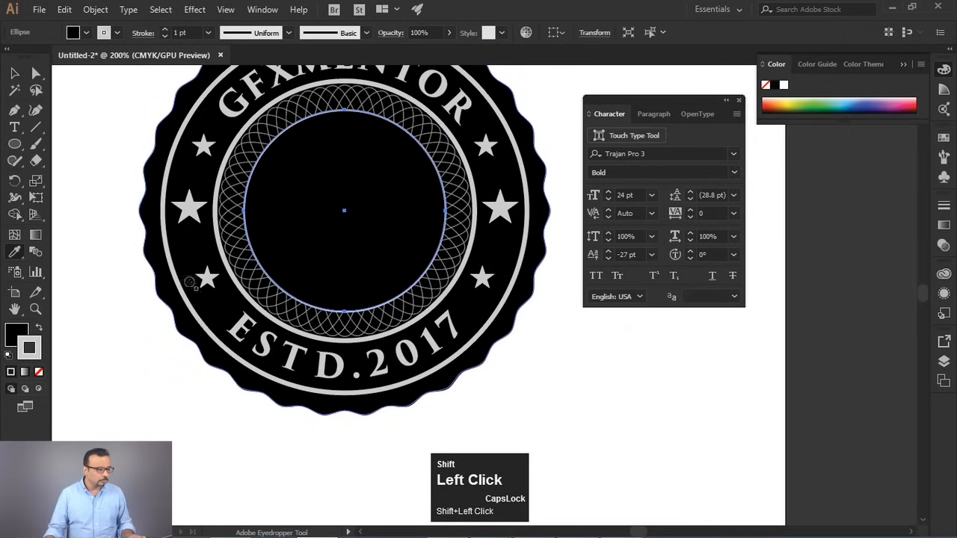
pyautogui.click(15, 73)
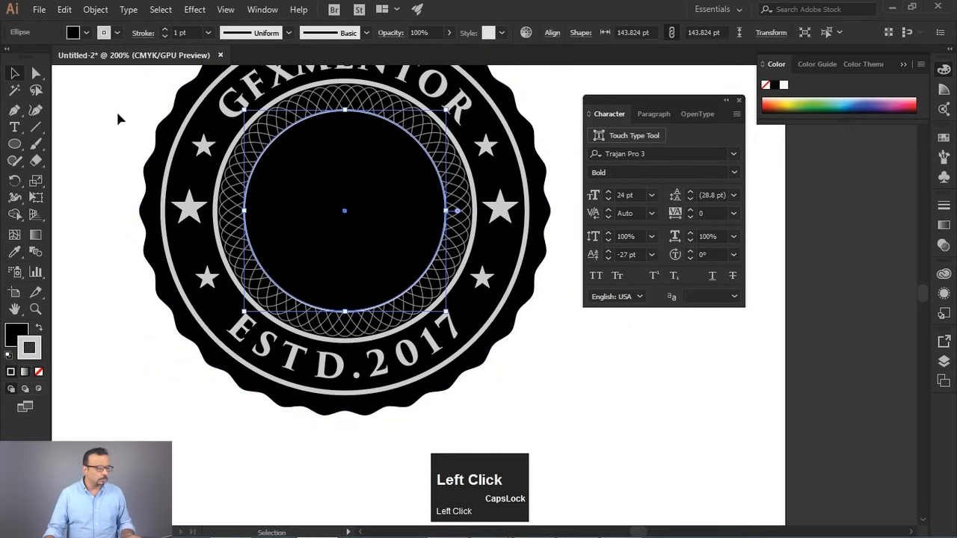
pyautogui.click(115, 109)
# - Set the centre circle's stroke weight to 2 pt
pyautogui.click(328, 207)
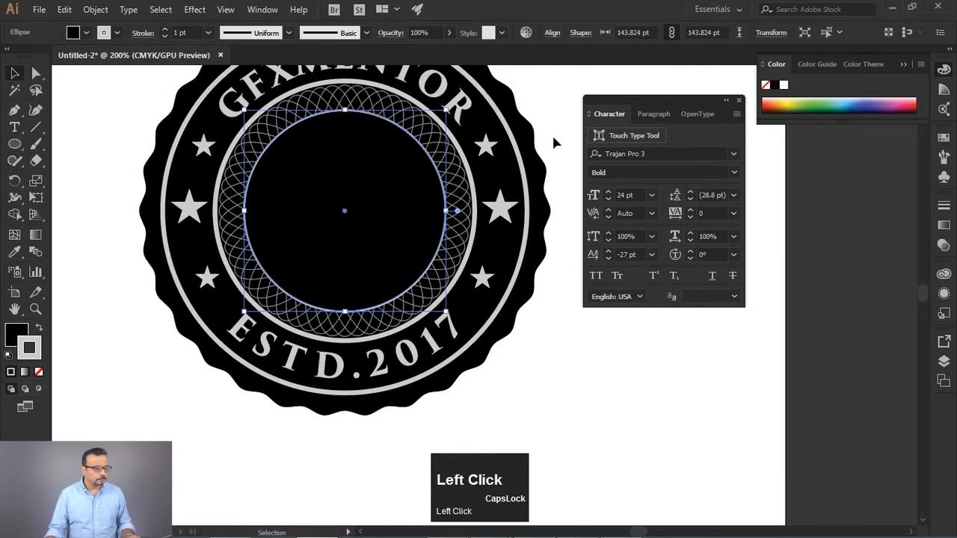
pyautogui.click(552, 125)
pyautogui.click(394, 192)
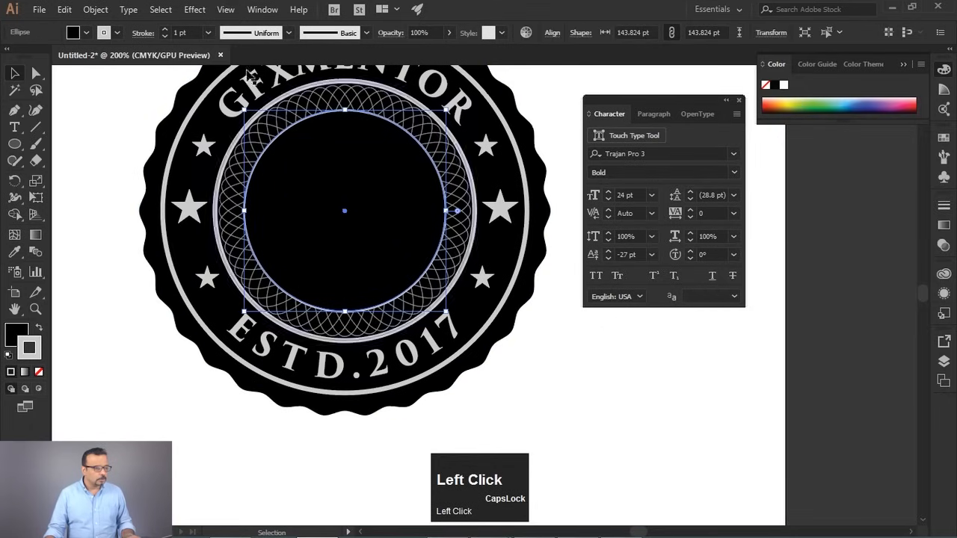
pyautogui.click(208, 32)
pyautogui.click(224, 108)
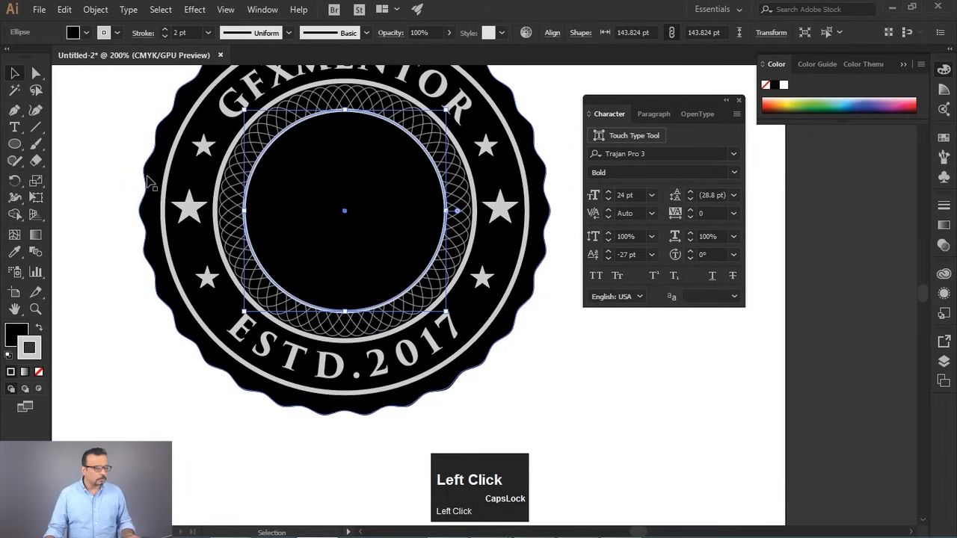
pyautogui.click(105, 218)
pyautogui.scroll(-1, 93, 196)
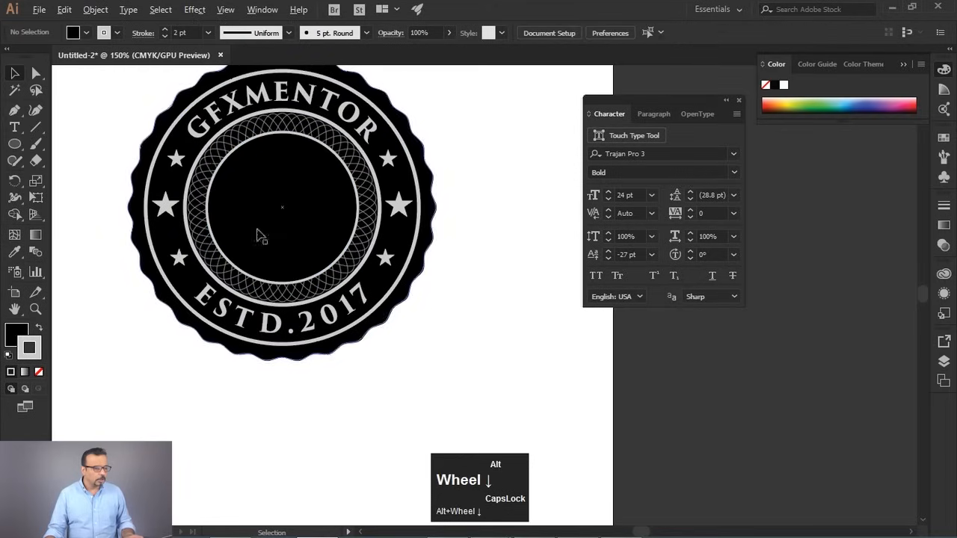
# - Select the whole badge and move it left to free up empty artboard space beside it
pyautogui.moveTo(461, 188); pyautogui.dragTo(491, 230)
pyautogui.moveTo(464, 109); pyautogui.dragTo(123, 413)
pyautogui.moveTo(305, 282); pyautogui.dragTo(196, 284)
pyautogui.click(377, 286)
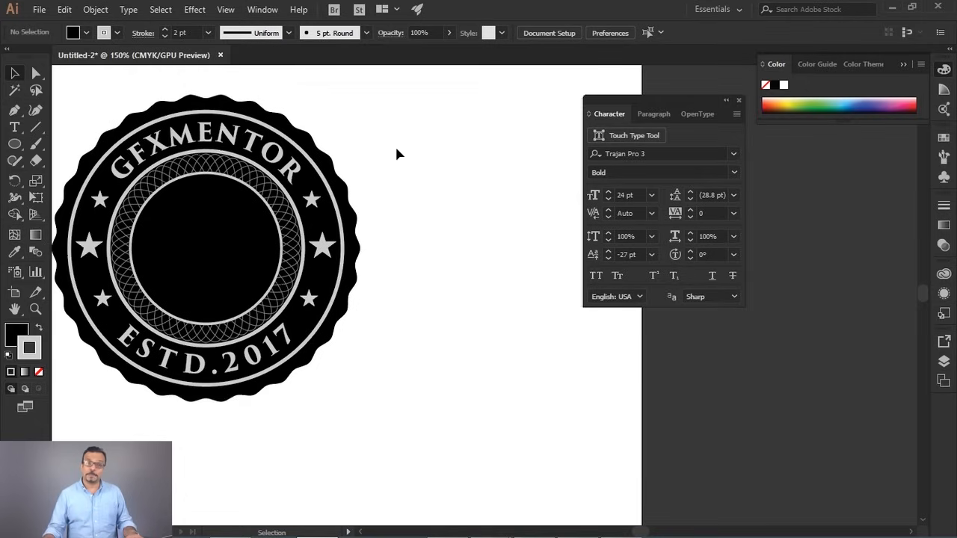
# - Choose the Pen tool, show the rulers and place a vertical guide in the empty artboard area beside the badge
pyautogui.click(15, 110)
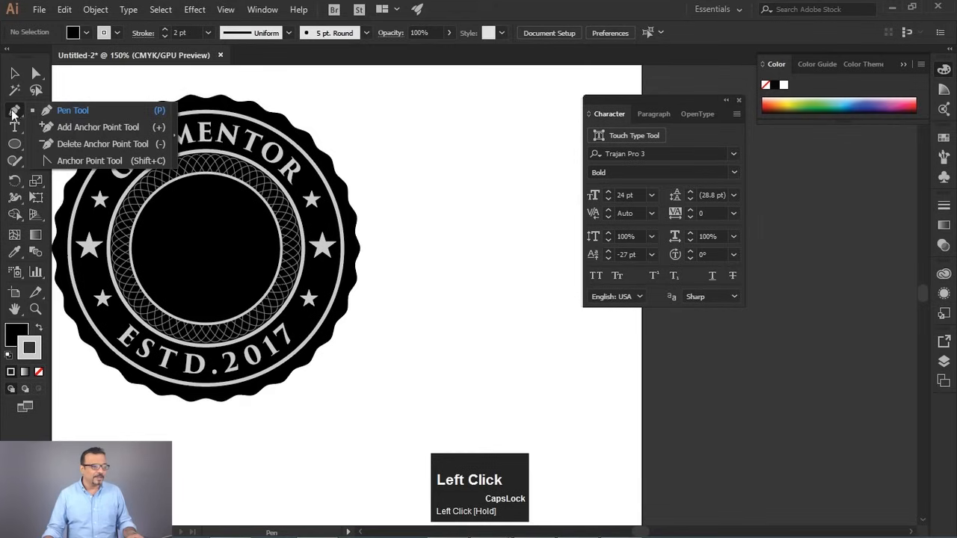
pyautogui.click(82, 112)
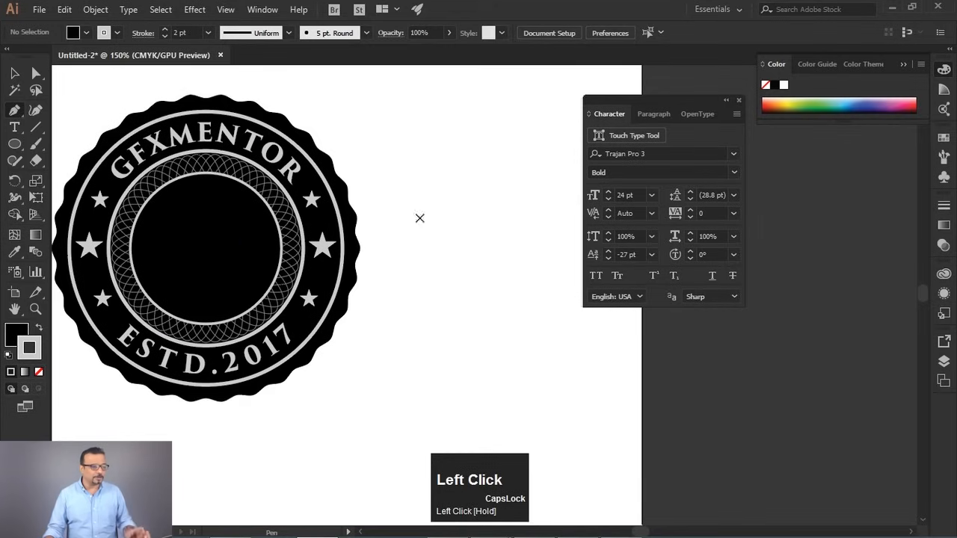
pyautogui.hotkey('ctrl', 'r')
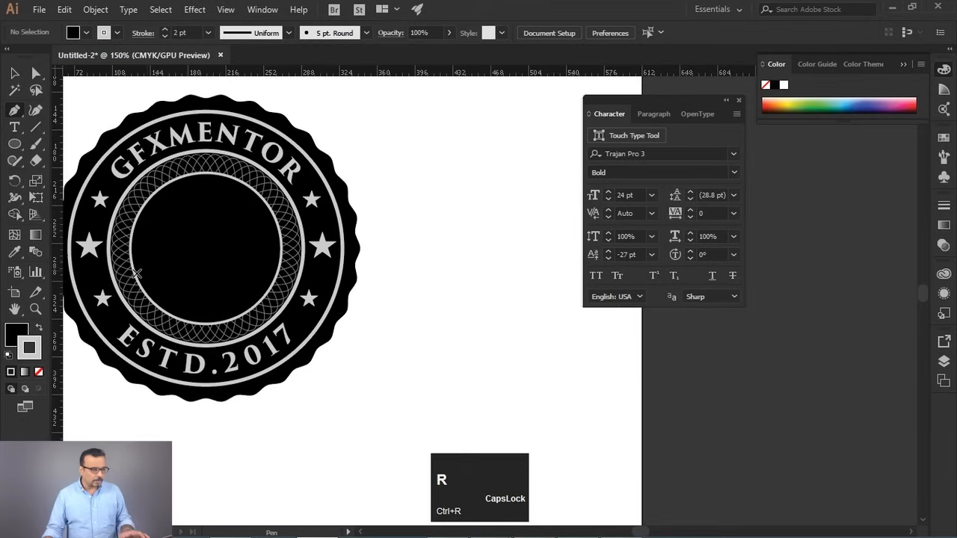
pyautogui.moveTo(62, 275); pyautogui.dragTo(474, 284)
# - Draw a short top edge about 11 pt long leftward from the guide, then a curve flaring down to a shoulder about 69 pt below
pyautogui.scroll(3, 473, 220)
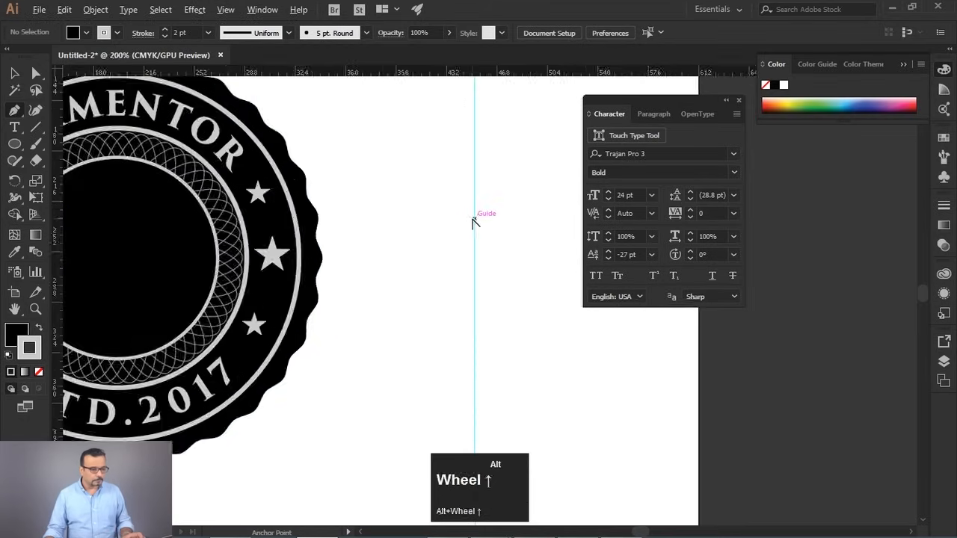
pyautogui.moveTo(501, 186); pyautogui.dragTo(472, 234)
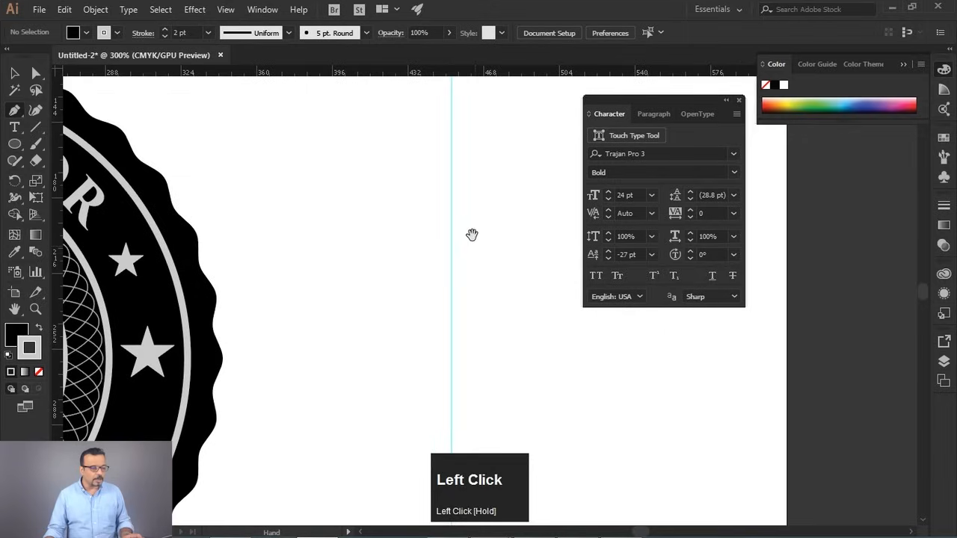
pyautogui.click(451, 187)
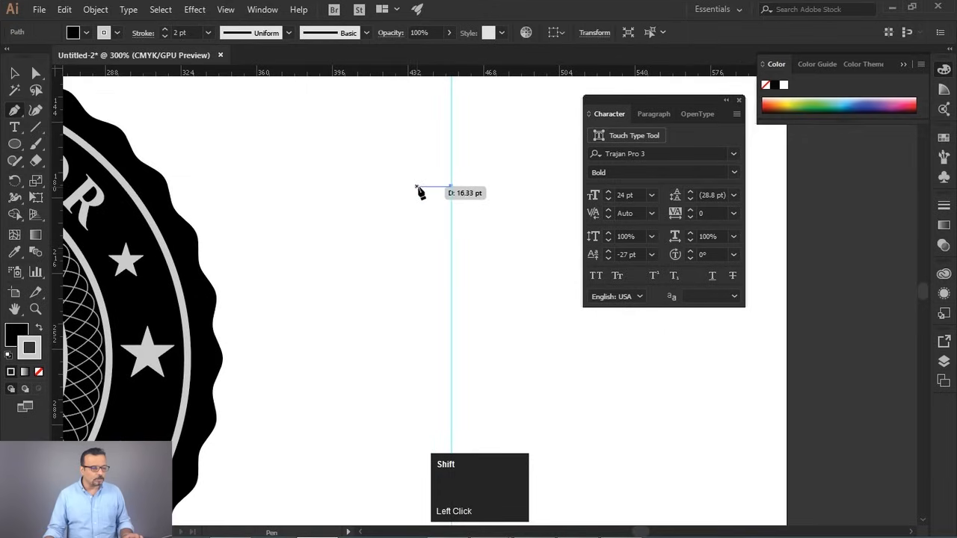
pyautogui.keyDown('shift'); pyautogui.click(418, 187); pyautogui.keyUp('shift')
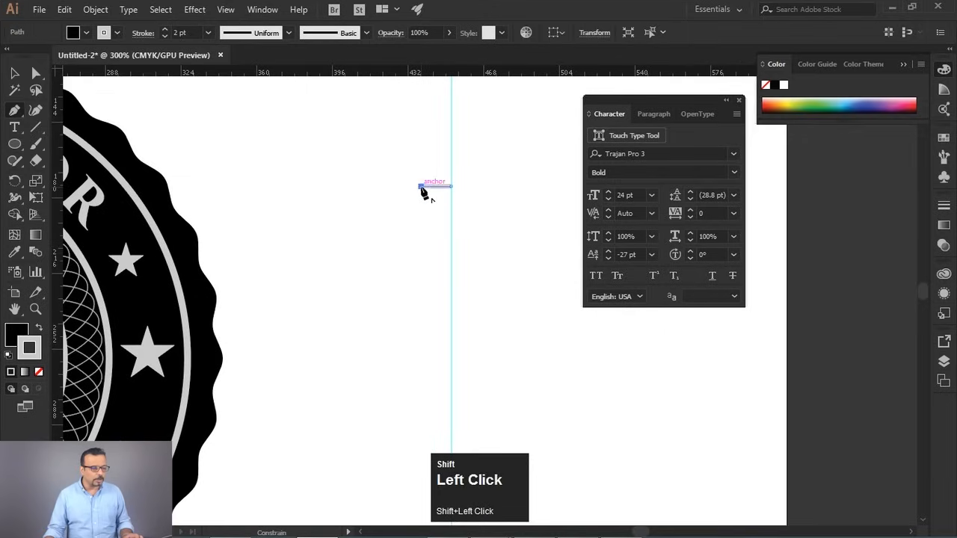
pyautogui.moveTo(355, 330); pyautogui.dragTo(313, 347)
pyautogui.click(355, 330)
pyautogui.press('space')
pyautogui.moveTo(374, 345); pyautogui.dragTo(321, 161)
# - Set the unfinished pen path's fill to none, keeping its light grey stroke
pyautogui.scroll(-2, 333, 250)
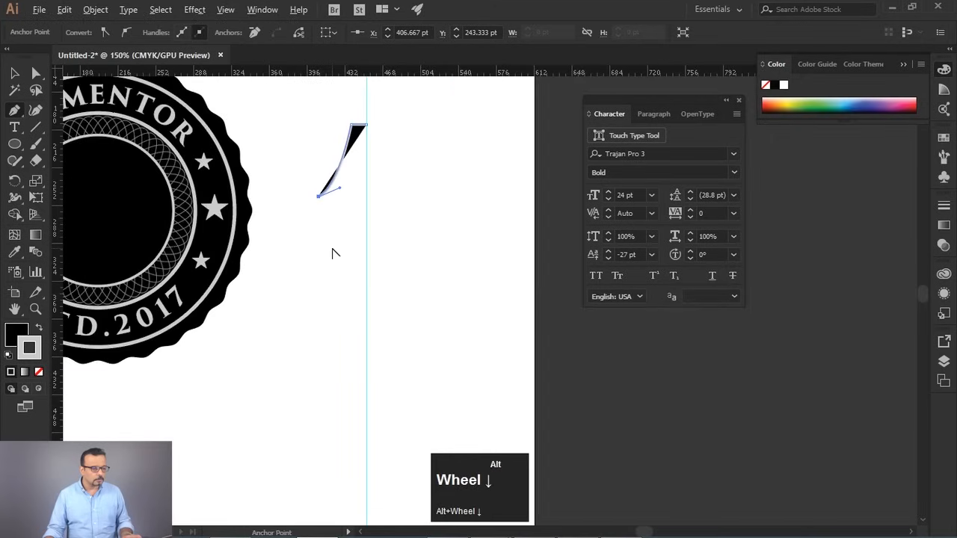
pyautogui.click(11, 336)
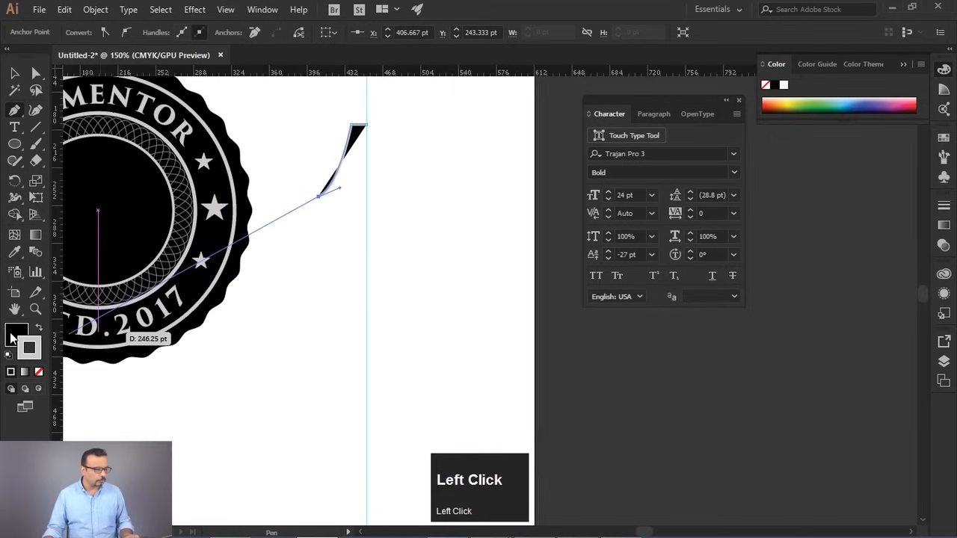
pyautogui.click(39, 372)
# - Continue the half outline with a curve tapering inward to about Y 342 pt, end it with a horizontal base edge at the guide, and deselect it
pyautogui.press('space')
pyautogui.moveTo(321, 218); pyautogui.dragTo(330, 265)
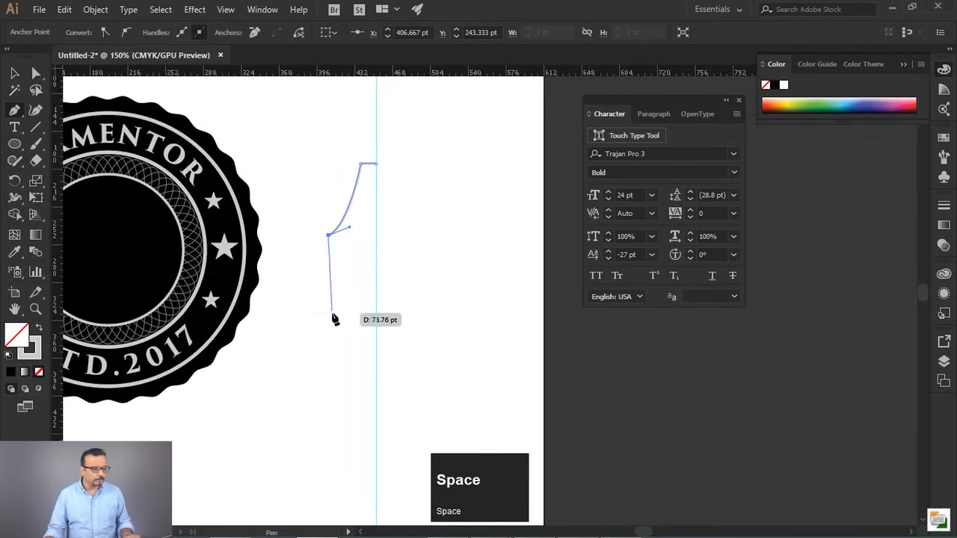
pyautogui.click(358, 342)
pyautogui.press('shift')
pyautogui.moveTo(359, 360); pyautogui.dragTo(356, 366)
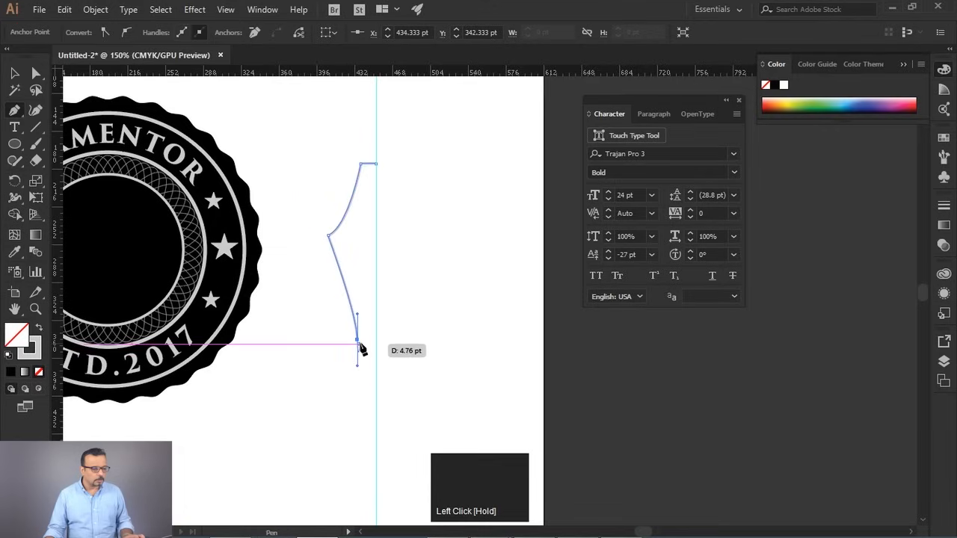
pyautogui.click(358, 346)
pyautogui.press('shift')
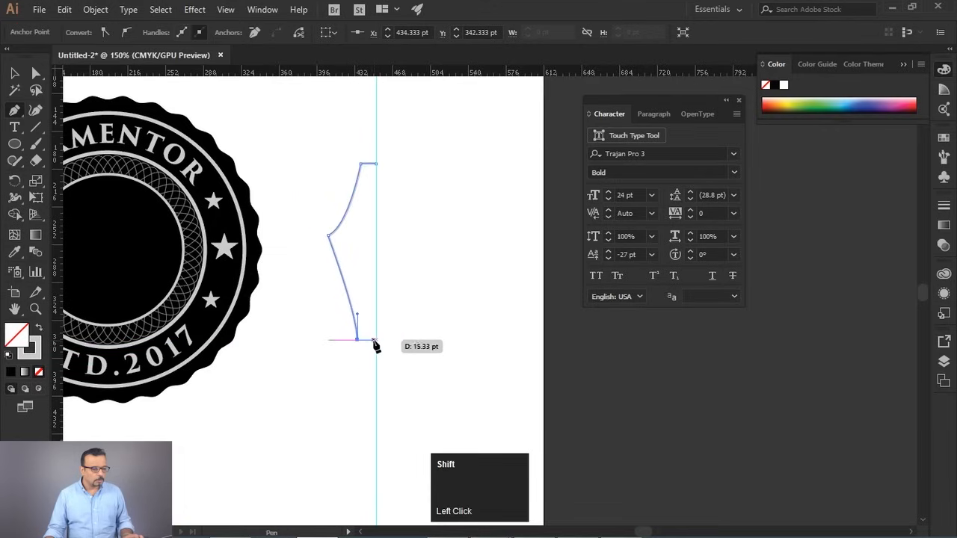
pyautogui.keyDown('shift'); pyautogui.click(375, 340); pyautogui.keyUp('shift')
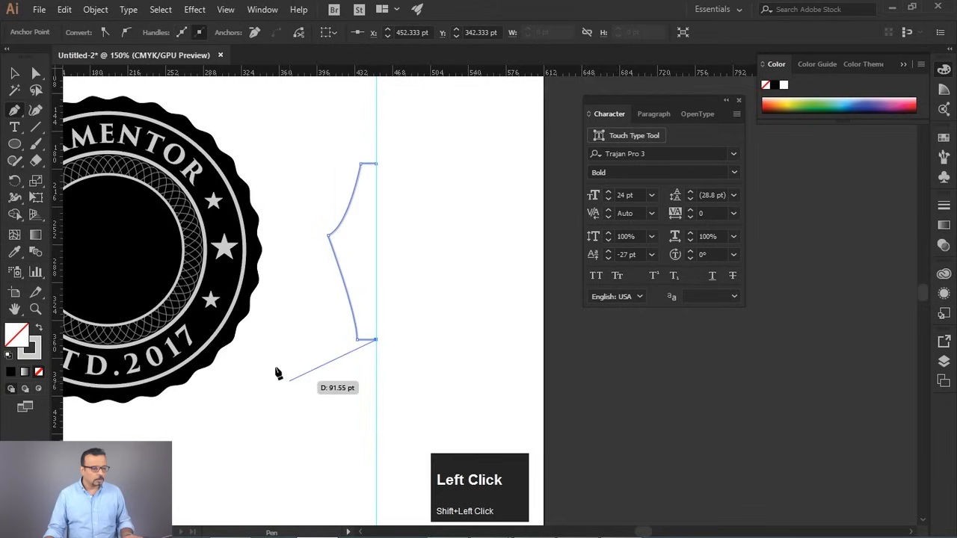
pyautogui.click(14, 74)
pyautogui.click(433, 187)
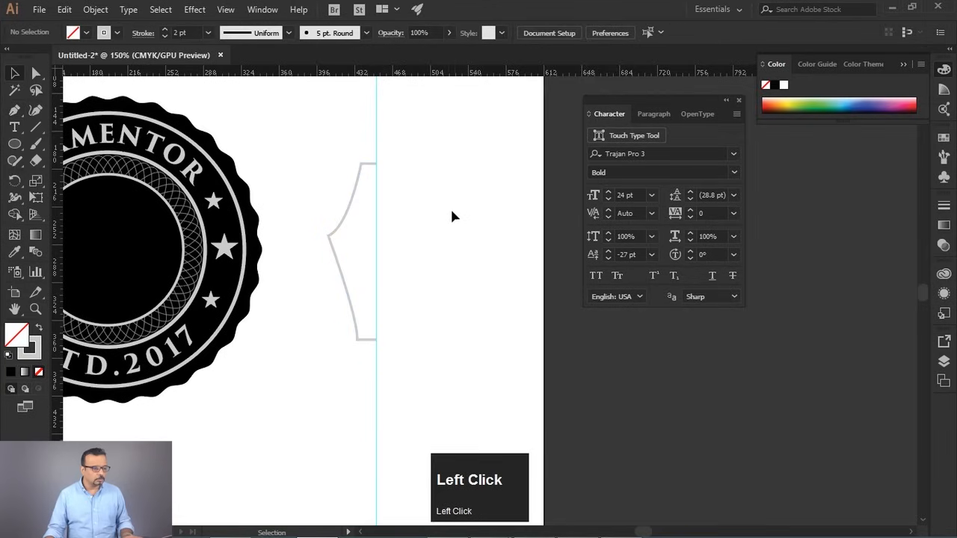
# - Bow the half outline's upper curve further toward the guide with the Direct Selection tool
pyautogui.press('a')
pyautogui.scroll(1, 351, 150)
pyautogui.moveTo(340, 133); pyautogui.dragTo(367, 154)
pyautogui.click(431, 187)
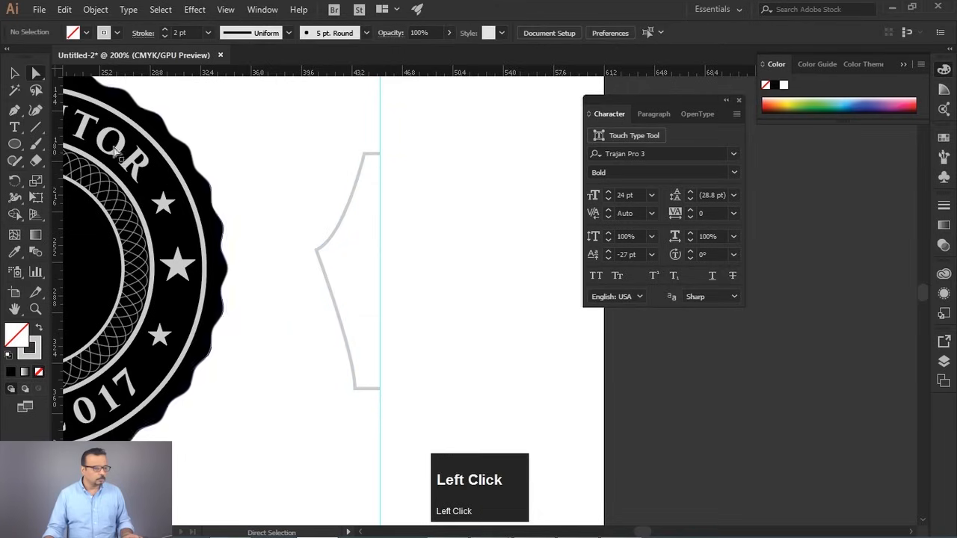
pyautogui.press('v')
pyautogui.press('a')
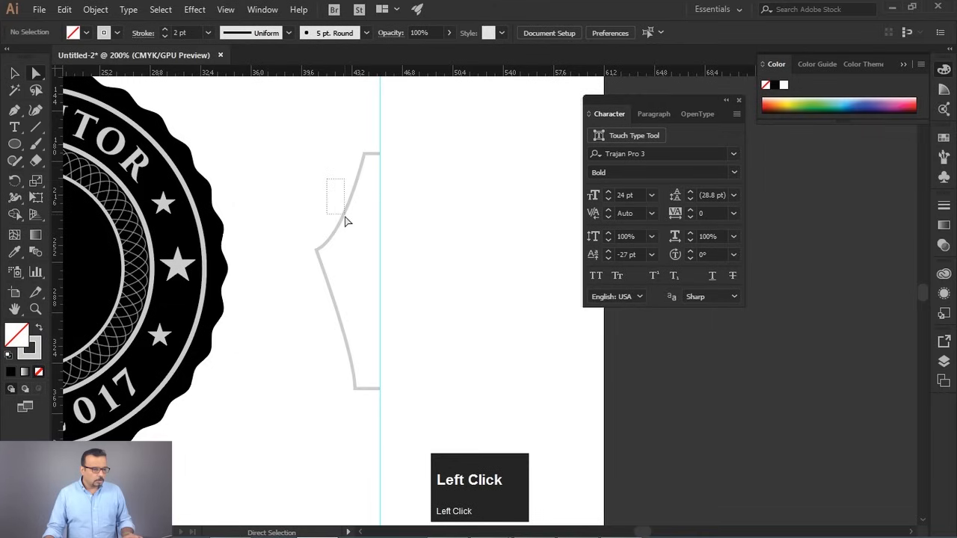
pyautogui.click(343, 217)
pyautogui.moveTo(351, 227); pyautogui.dragTo(362, 222)
pyautogui.click(476, 224)
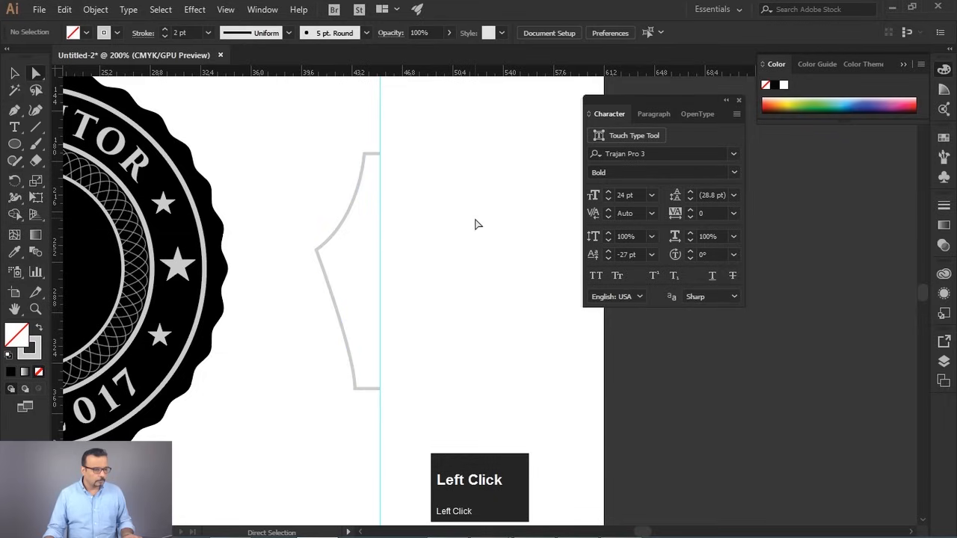
# - Try to mirror a copy of the half outline across the vertical guide and select the meeting anchors at the top
pyautogui.click(18, 75)
pyautogui.click(328, 285)
pyautogui.moveTo(400, 256); pyautogui.dragTo(348, 245)
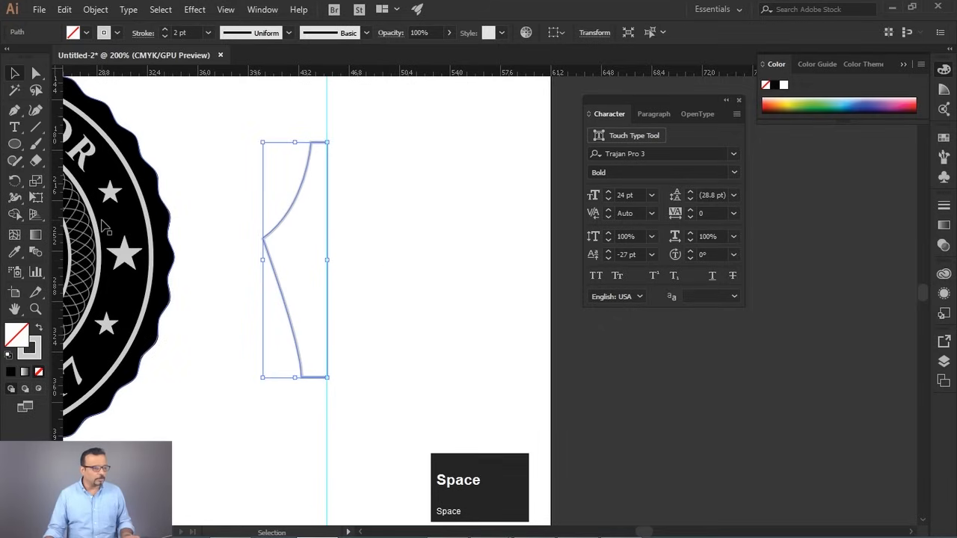
pyautogui.moveTo(14, 180); pyautogui.dragTo(75, 196)
pyautogui.moveTo(295, 196); pyautogui.dragTo(429, 187)
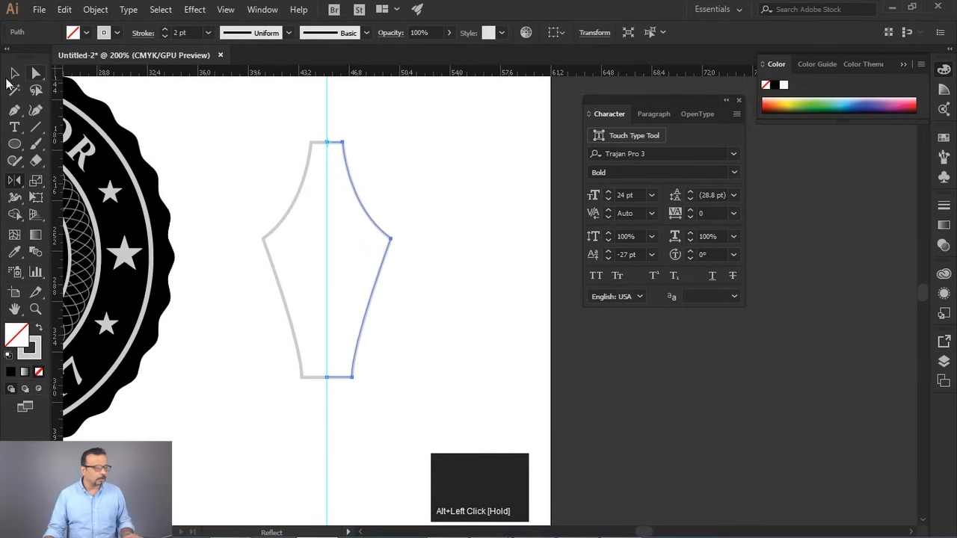
pyautogui.click(36, 75)
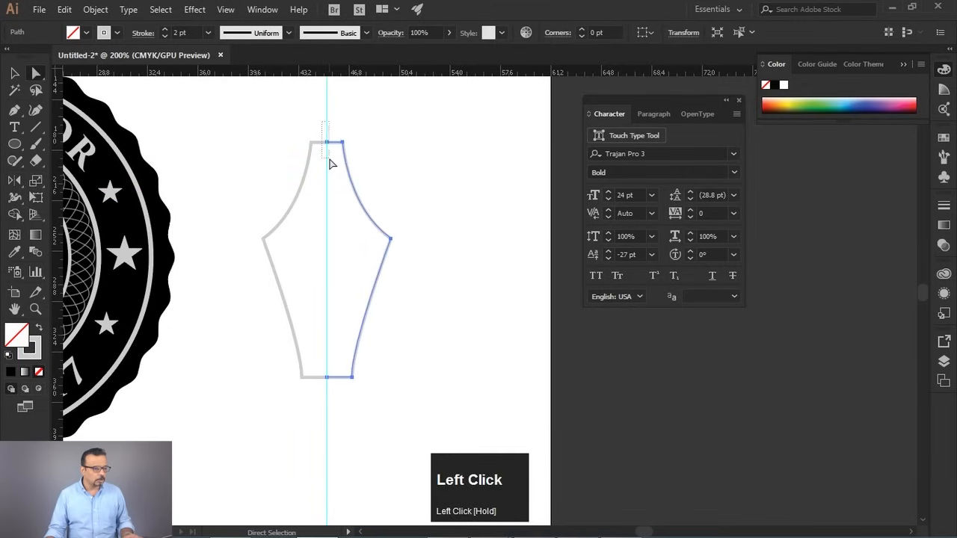
pyautogui.moveTo(332, 163); pyautogui.dragTo(333, 162)
pyautogui.keyDown('alt'); pyautogui.scroll(1, 358, 147); pyautogui.keyUp('alt')
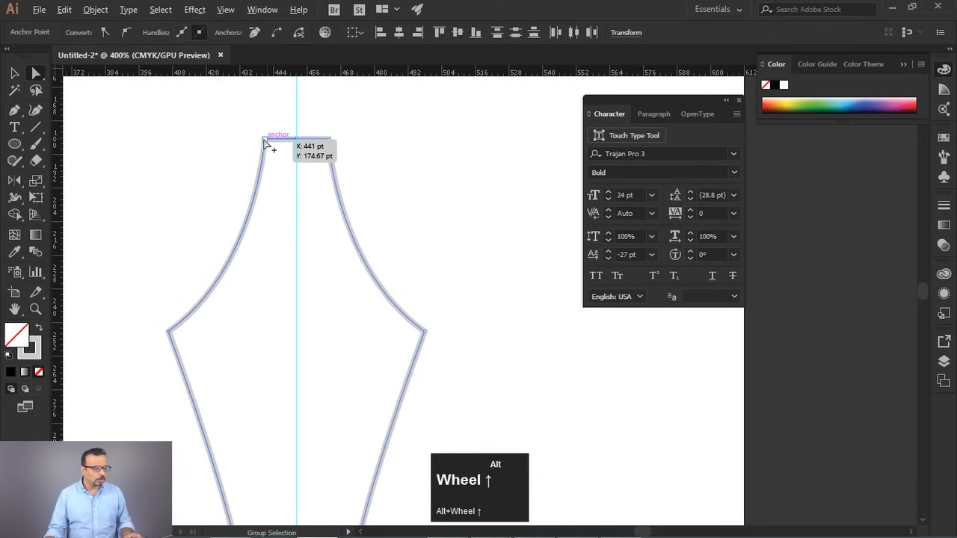
# - Undo the mirrored copy of the half outline
pyautogui.scroll(-3, 432, 150)
pyautogui.press('ctrl')
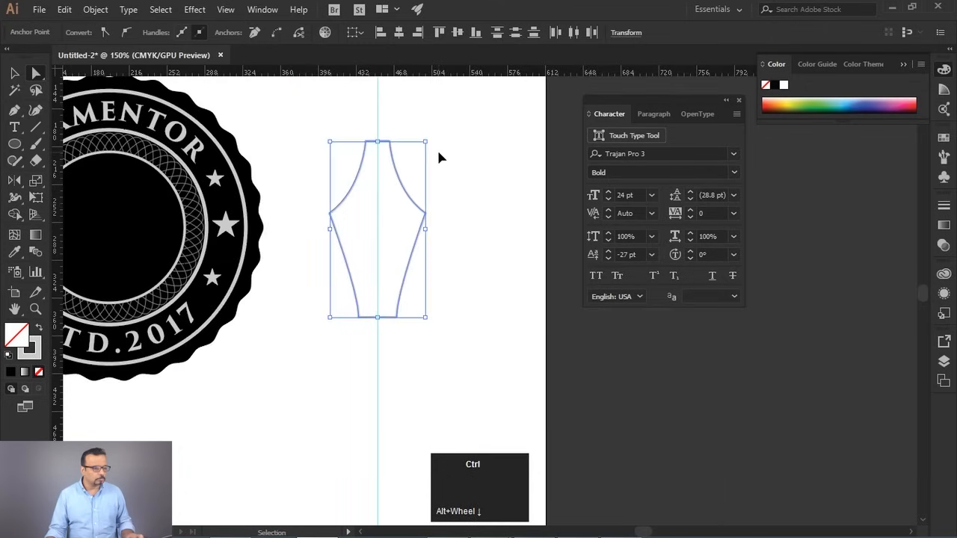
pyautogui.hotkey('ctrl', 'z')
# - Narrow the half outline's tip by moving its top corner anchor toward the guide, then deepen the upper curve
pyautogui.keyDown('alt'); pyautogui.scroll(2, 352, 160); pyautogui.keyUp('alt')
pyautogui.click(366, 150)
pyautogui.moveTo(368, 133); pyautogui.dragTo(427, 160)
pyautogui.click(357, 271)
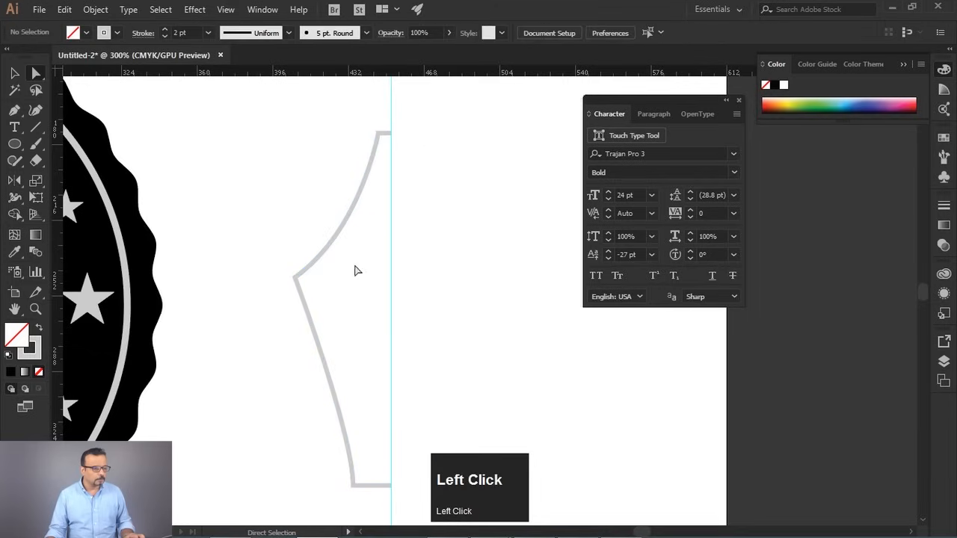
pyautogui.click(338, 234)
pyautogui.moveTo(362, 236); pyautogui.dragTo(385, 224)
pyautogui.click(476, 234)
# - Lower the half outline's shoulder anchor slightly and move the base anchors down to lengthen the shape
pyautogui.moveTo(251, 246); pyautogui.dragTo(292, 304)
pyautogui.click(483, 273)
pyautogui.scroll(1, 376, 231)
pyautogui.scroll(-1, 402, 237)
pyautogui.press('space')
pyautogui.moveTo(427, 262); pyautogui.dragTo(381, 243)
pyautogui.moveTo(262, 373); pyautogui.dragTo(414, 441)
pyautogui.moveTo(343, 388); pyautogui.dragTo(346, 425)
pyautogui.click(365, 358)
pyautogui.keyDown('alt'); pyautogui.scroll(-2, 340, 337); pyautogui.keyUp('alt')
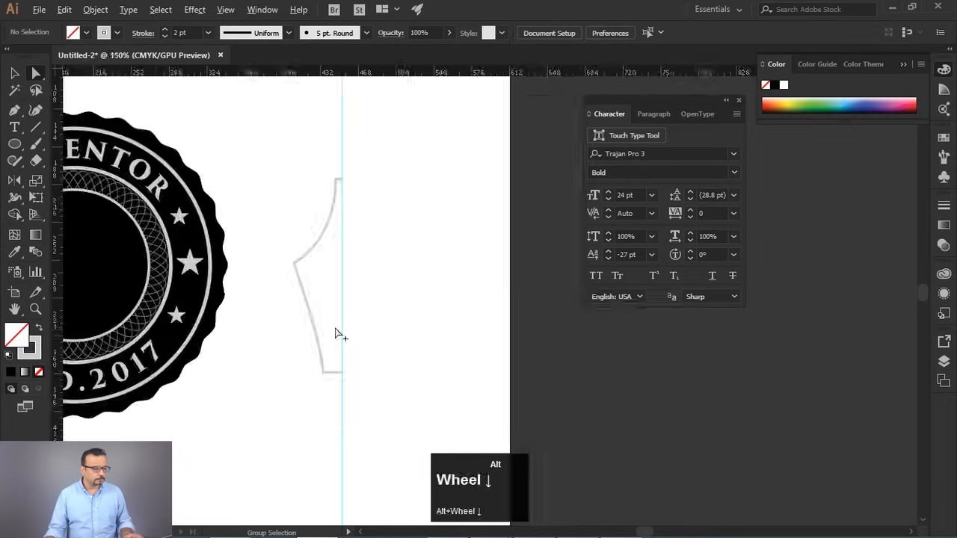
# - Reflect a copy of the reshaped half outline across the vertical guide, using the top end on the guide as the reference point
pyautogui.keyDown('alt'); pyautogui.scroll(1, 337, 333); pyautogui.keyUp('alt')
pyautogui.click(14, 73)
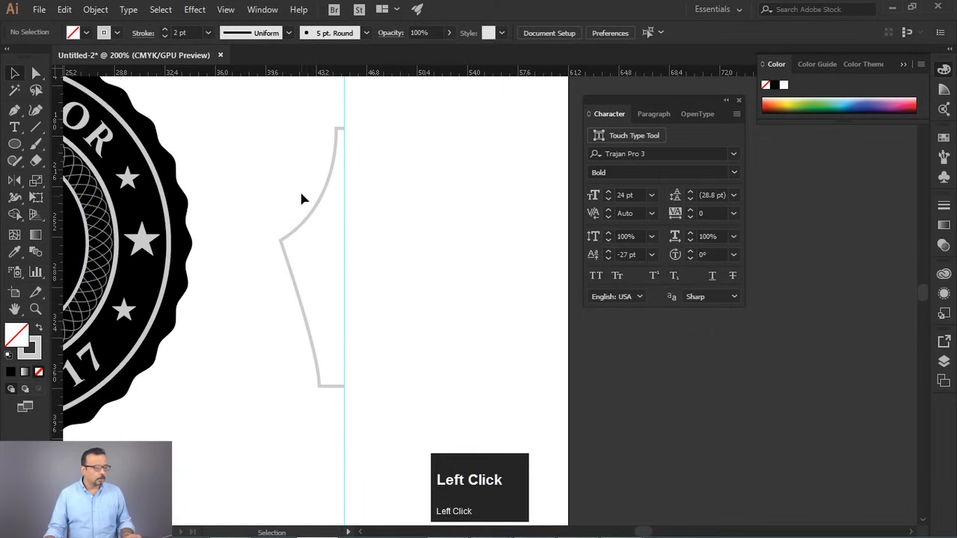
pyautogui.click(303, 199)
pyautogui.click(15, 182)
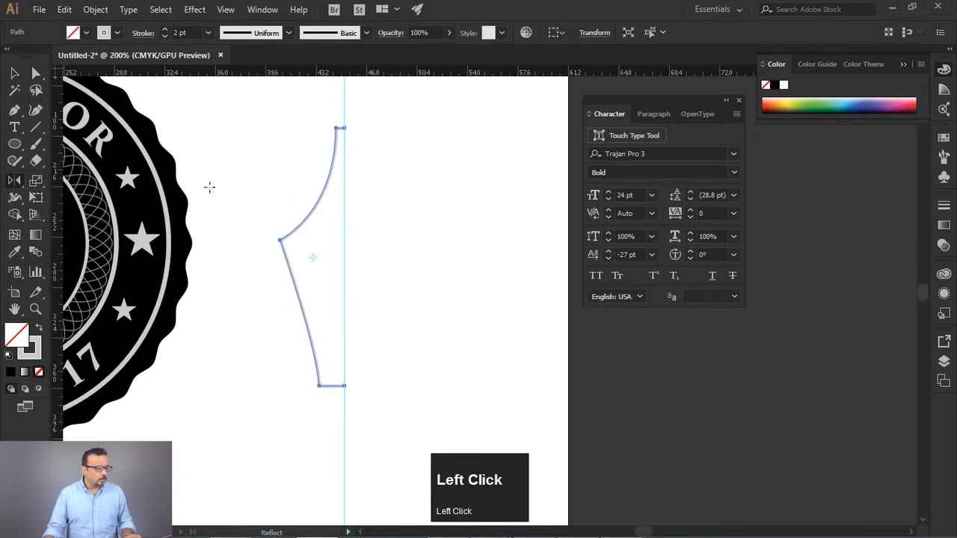
pyautogui.click(344, 129)
pyautogui.keyDown('alt'); pyautogui.keyDown('shift'); pyautogui.moveTo(300, 181); pyautogui.dragTo(376, 192); pyautogui.keyUp('shift'); pyautogui.keyUp('alt')
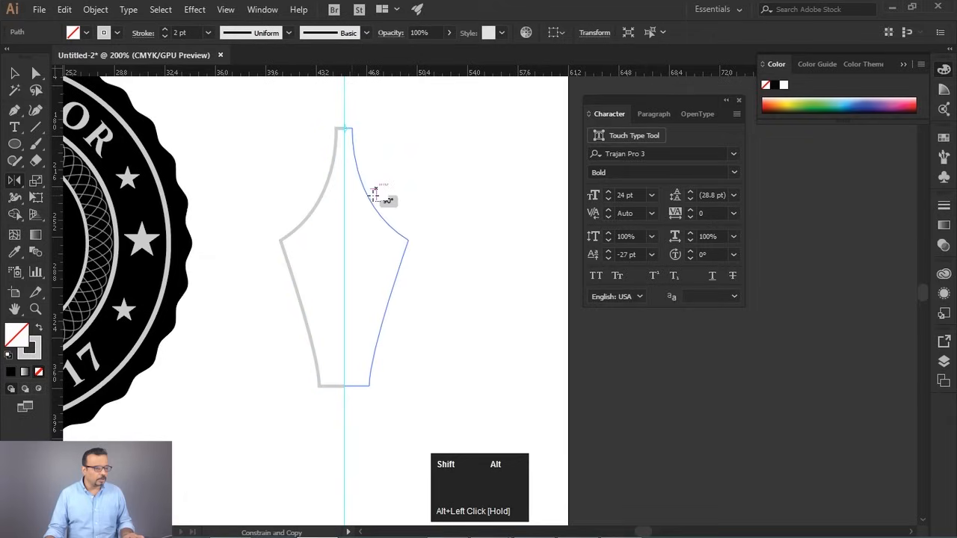
# - Join the two halves' overlapping end anchors at the pen shape's tip on the guide
pyautogui.click(36, 73)
pyautogui.keyDown('alt'); pyautogui.scroll(3, 332, 121); pyautogui.keyUp('alt')
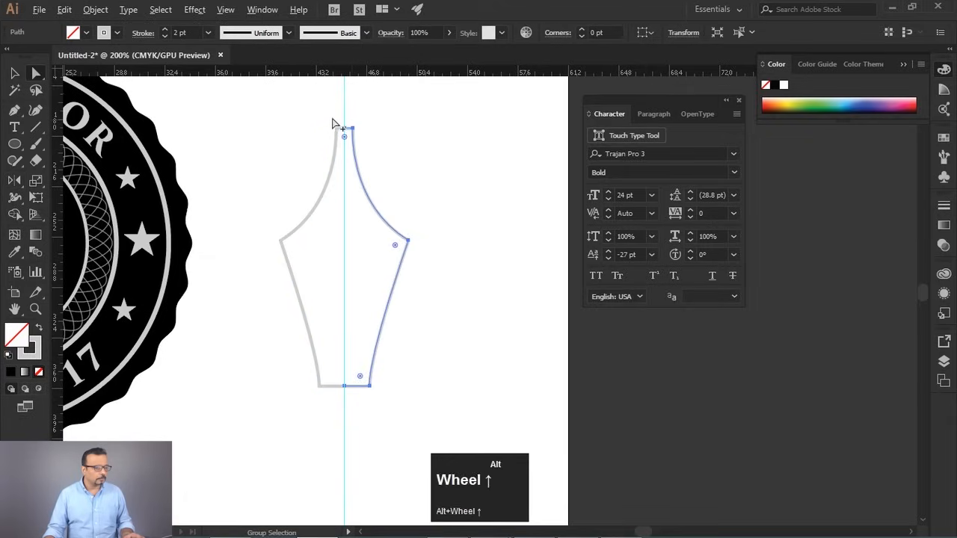
pyautogui.press('space')
pyautogui.moveTo(417, 143); pyautogui.dragTo(424, 207)
pyautogui.moveTo(382, 243); pyautogui.dragTo(376, 222)
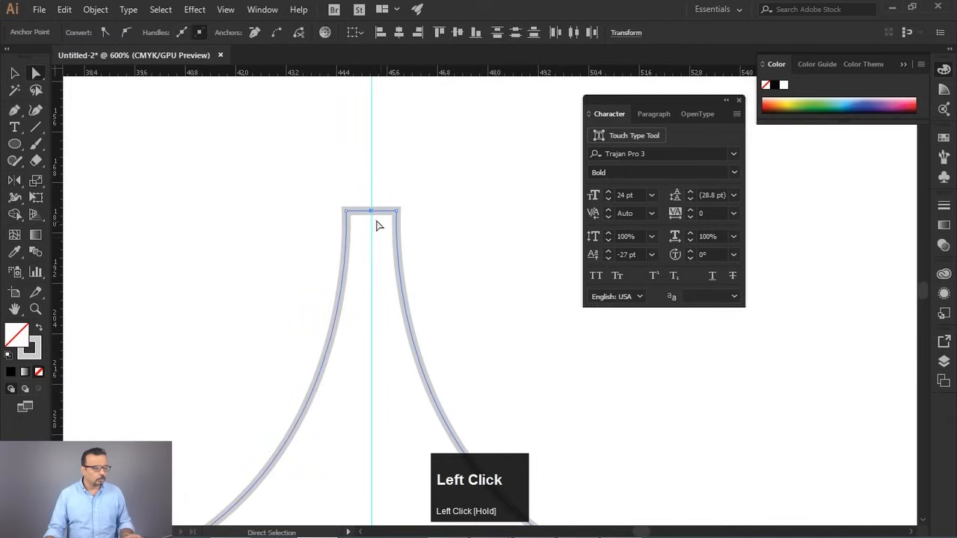
pyautogui.rightClick(374, 209)
pyautogui.click(441, 313)
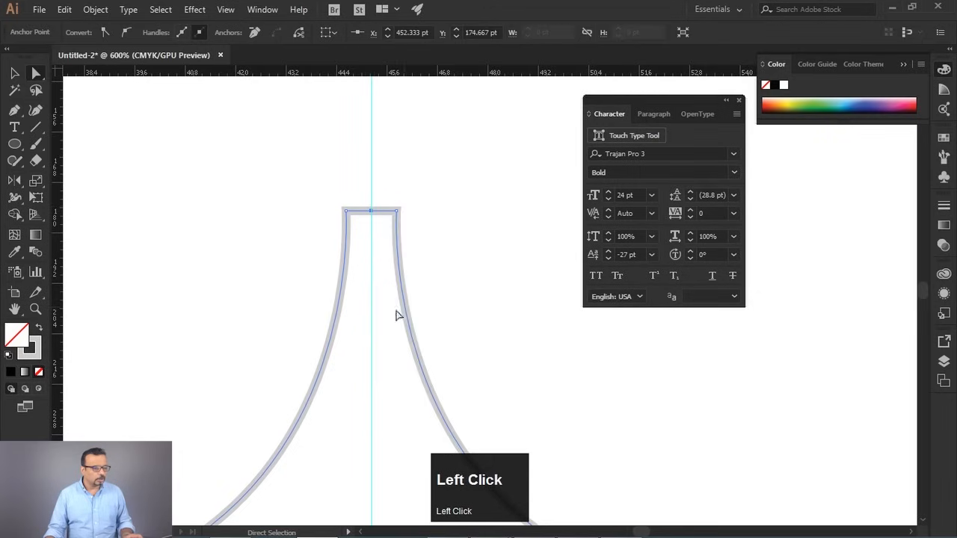
# - Join the two halves' overlapping end anchors at the middle of the pen shape's base
pyautogui.scroll(-10, 337, 142)
pyautogui.press('space')
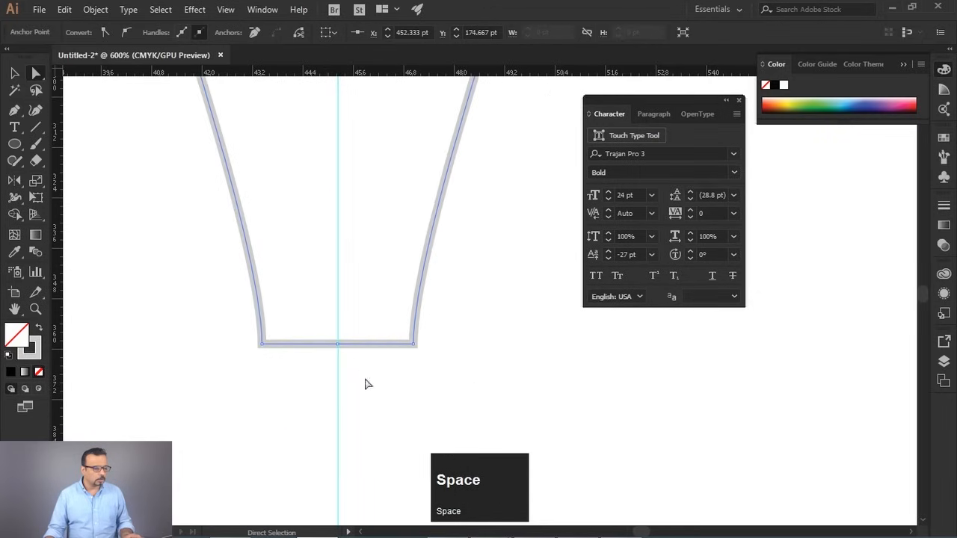
pyautogui.click(340, 344)
pyautogui.rightClick(343, 344)
pyautogui.click(389, 165)
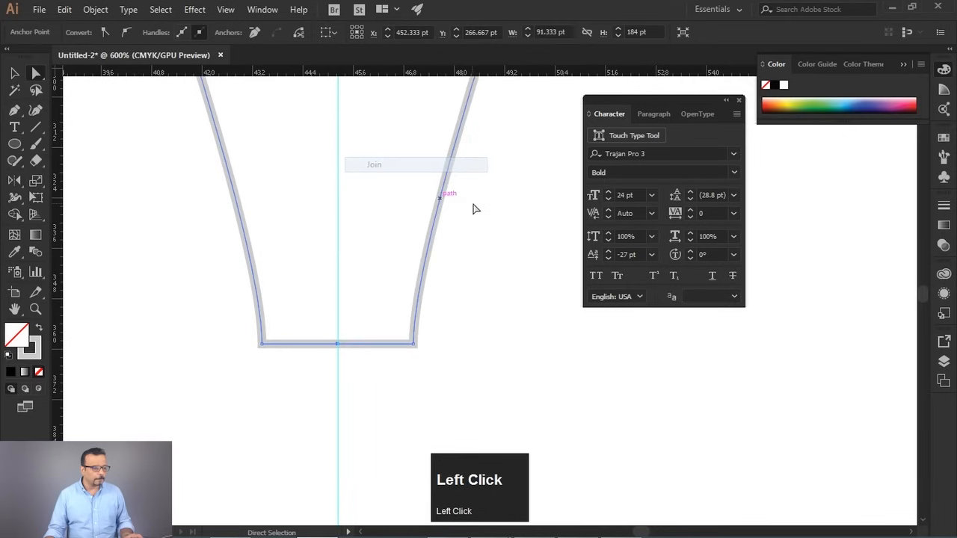
pyautogui.click(473, 208)
# - Swap the whole pen shape's fill and stroke for a solid light grey fill, and move it to the right of the guide
pyautogui.scroll(-5, 486, 224)
pyautogui.click(14, 72)
pyautogui.click(383, 314)
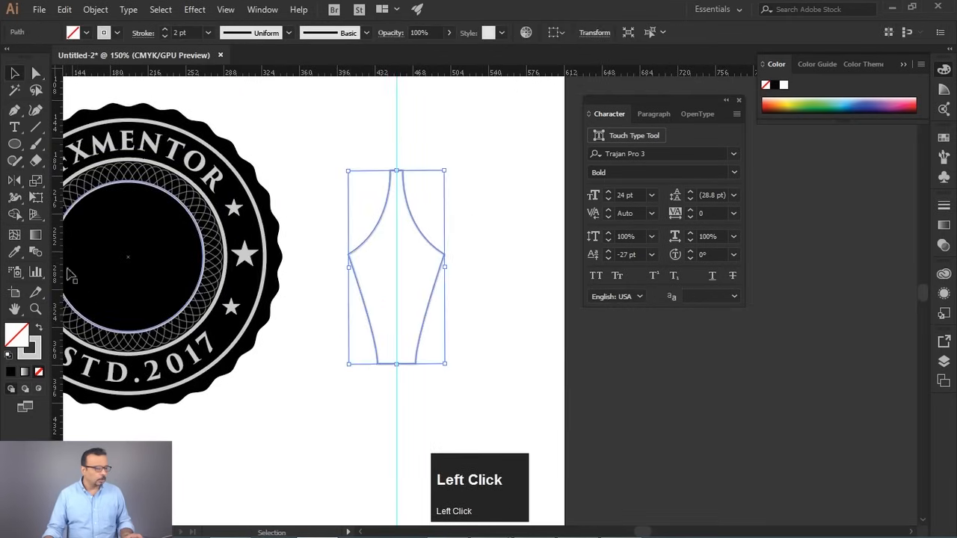
pyautogui.click(39, 330)
pyautogui.moveTo(397, 310)
pyautogui.mouseDown()
pyautogui.moveTo(461, 274)
pyautogui.moveTo(366, 281)
pyautogui.moveTo(367, 274)
pyautogui.moveTo(388, 286)
pyautogui.mouseUp()
pyautogui.press('space')
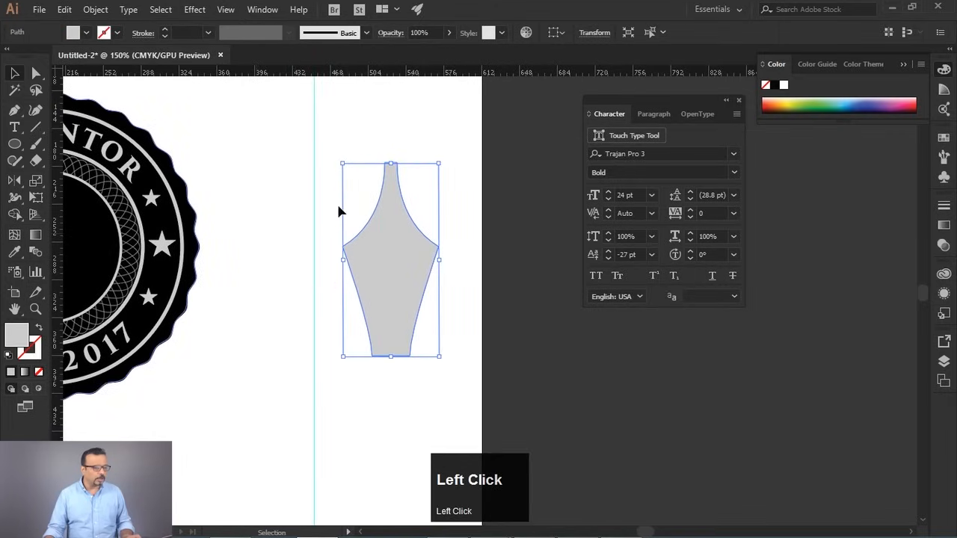
# - Change the pen shape's fill to the darker grey #72726a
pyautogui.doubleClick(15, 340)
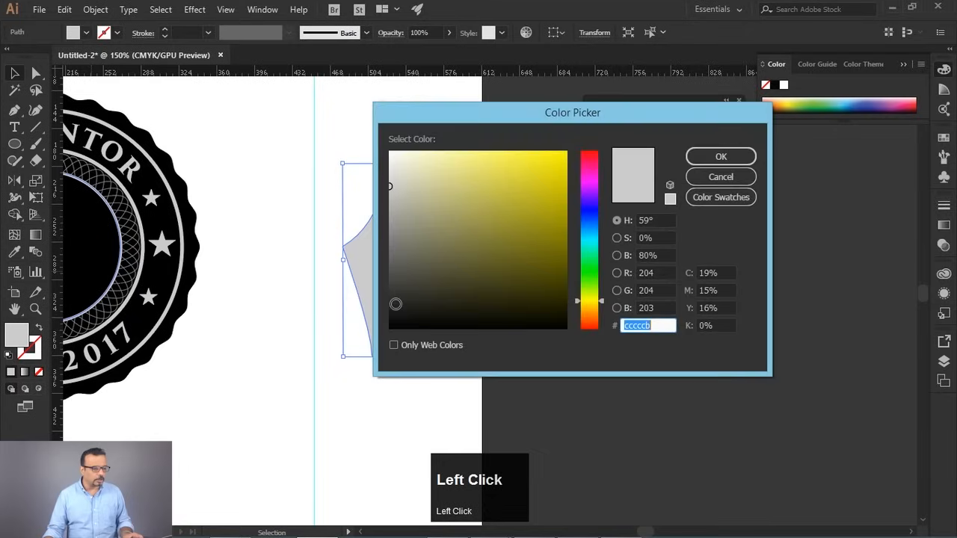
pyautogui.moveTo(442, 264); pyautogui.dragTo(401, 248)
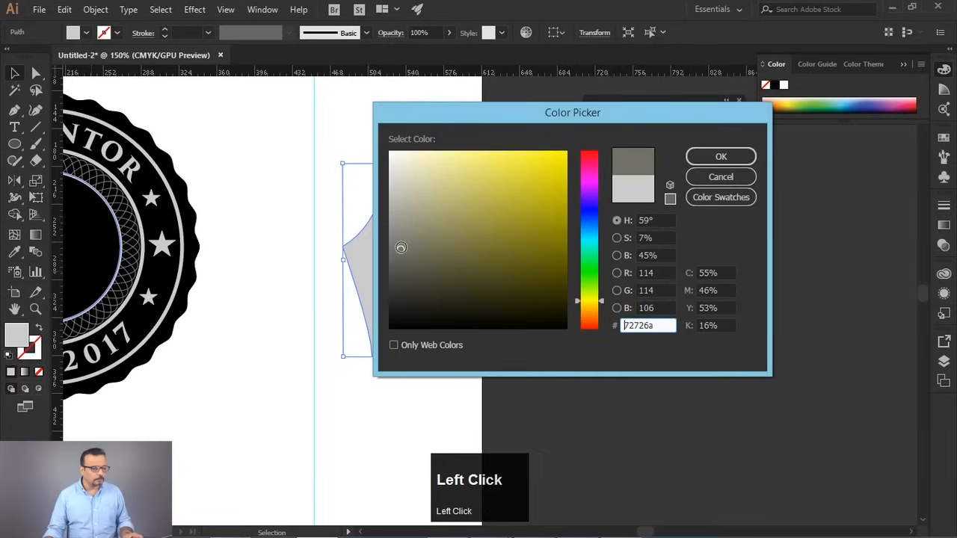
pyautogui.click(720, 156)
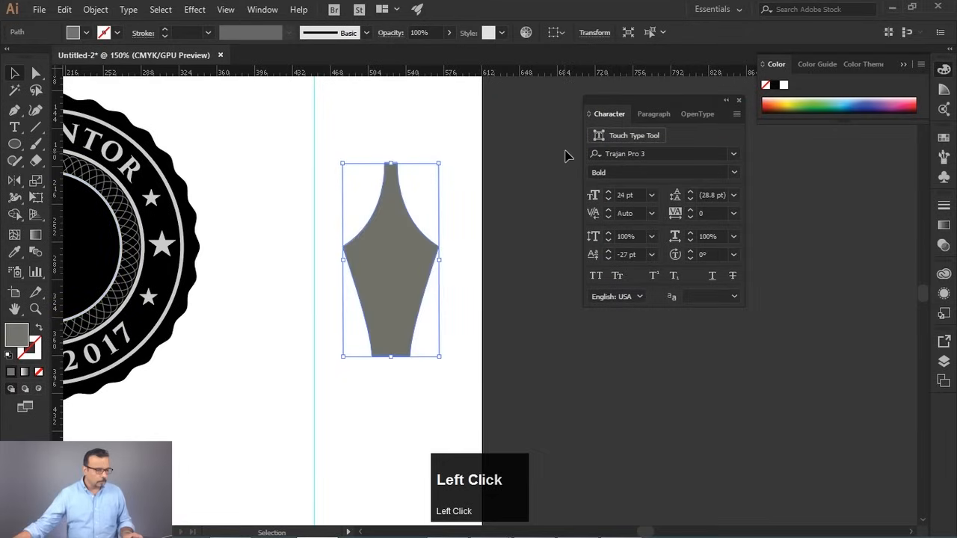
pyautogui.click(436, 213)
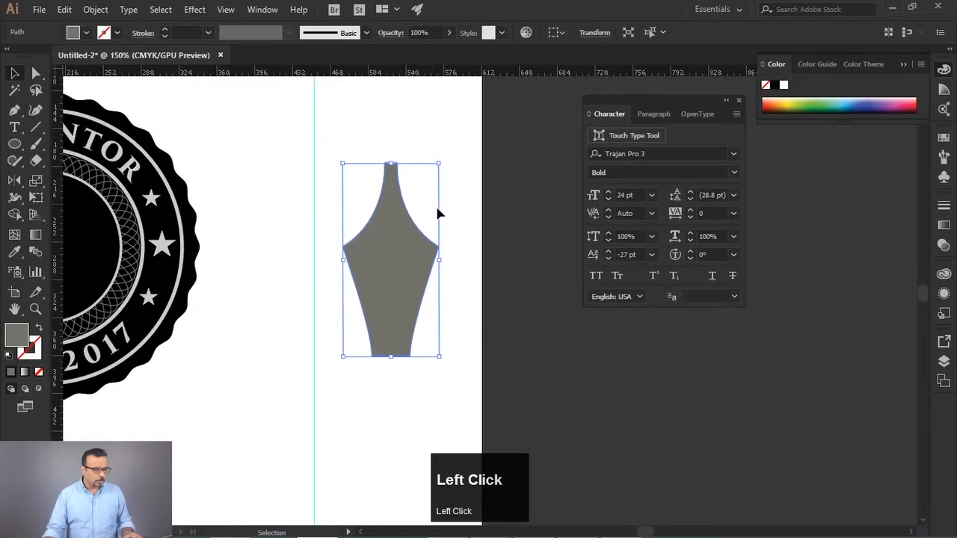
# - Move the two side anchors at the pen shape's widest points up slightly, toward its tip
pyautogui.scroll(1, 398, 215)
pyautogui.press('space')
pyautogui.scroll(2, 374, 225)
pyautogui.press('z')
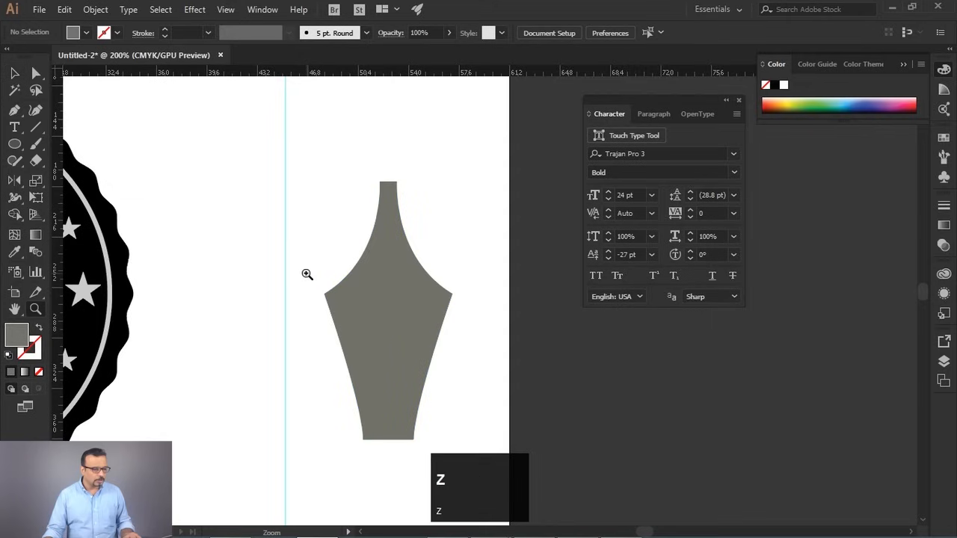
pyautogui.press('a')
pyautogui.moveTo(309, 281); pyautogui.dragTo(455, 278)
pyautogui.click(481, 216)
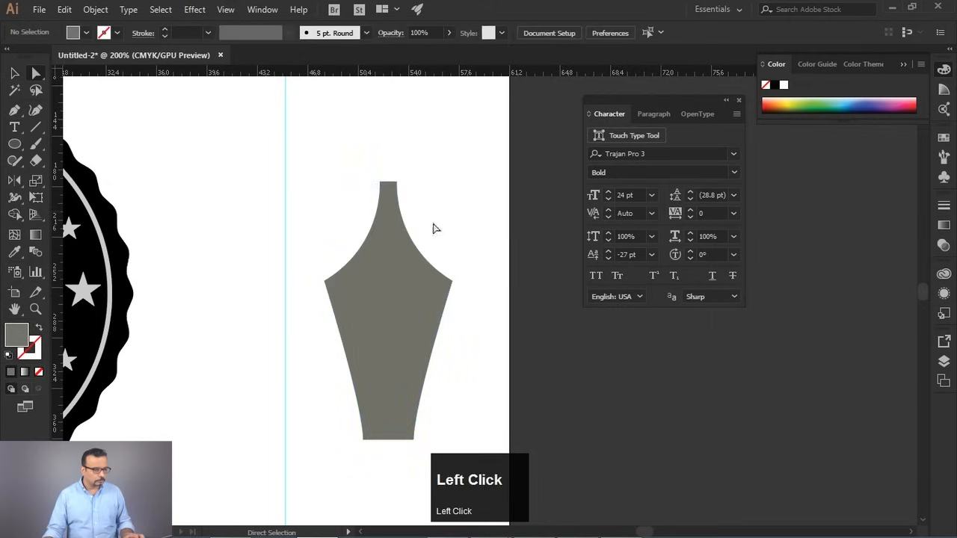
# - Select the anchors at the pen shape's tip and scale them horizontally to widen the tip
pyautogui.keyDown('ctrl'); pyautogui.click(382, 175); pyautogui.keyUp('ctrl')
pyautogui.moveTo(369, 167); pyautogui.dragTo(419, 197)
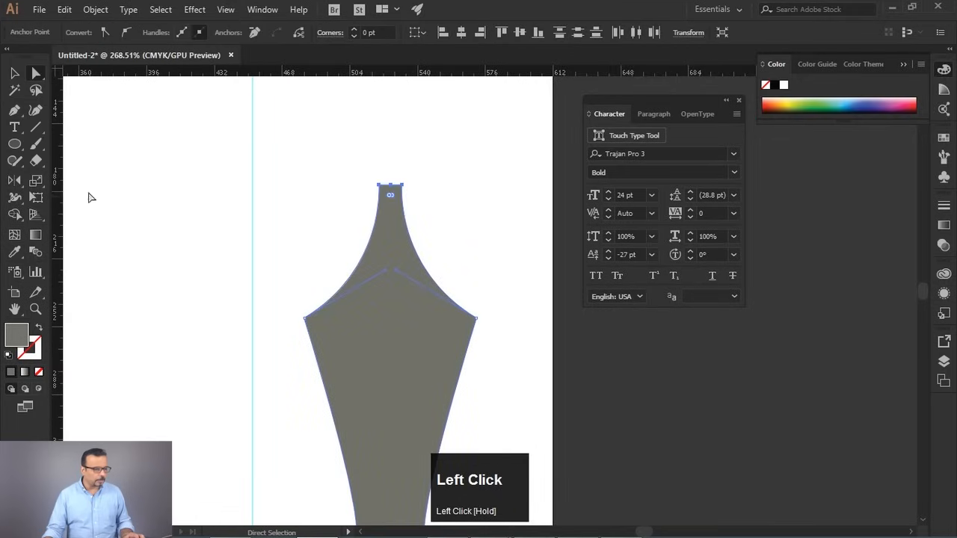
pyautogui.click(38, 182)
pyautogui.moveTo(405, 186); pyautogui.dragTo(407, 197)
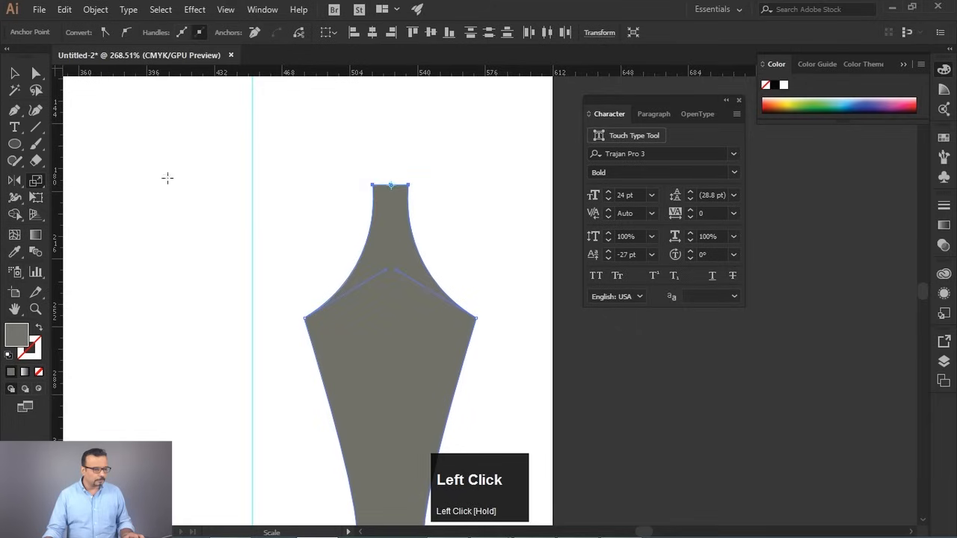
pyautogui.click(280, 142)
# - Draw a narrow vertical rectangle along the pen shape's axis from above the tip to mid-body and fill it with #212121
pyautogui.press('space')
pyautogui.moveTo(326, 228); pyautogui.dragTo(251, 185)
pyautogui.moveTo(19, 151); pyautogui.dragTo(45, 143)
pyautogui.moveTo(316, 128); pyautogui.dragTo(327, 285)
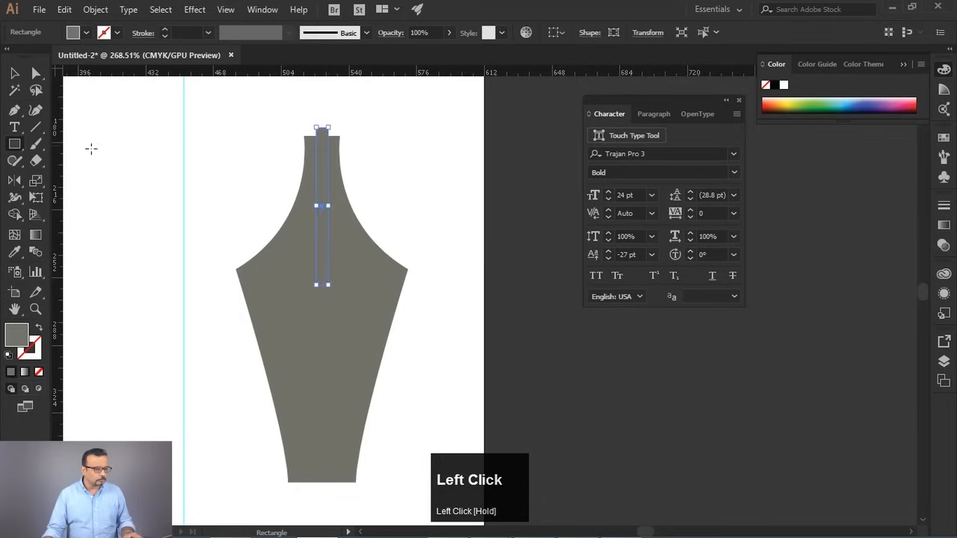
pyautogui.doubleClick(16, 334)
pyautogui.write('212121')
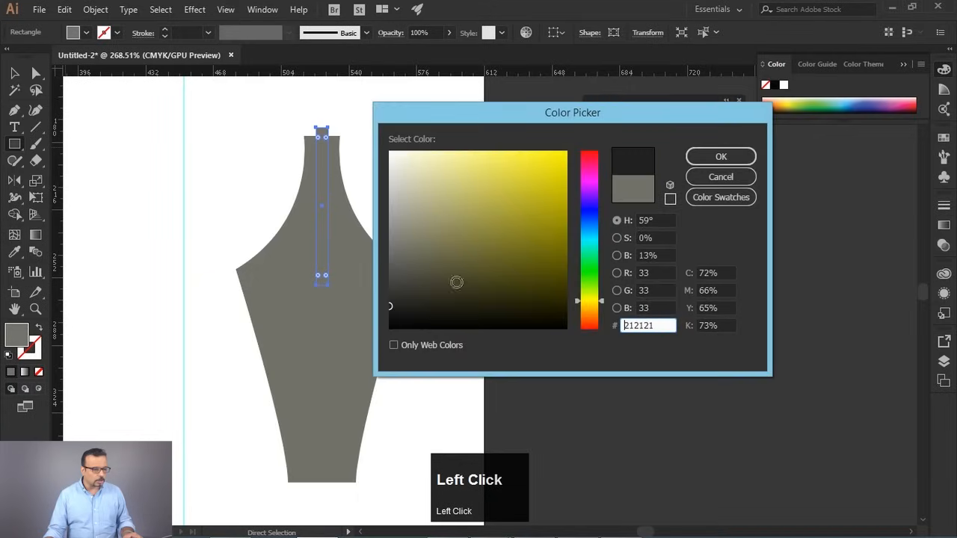
pyautogui.click(720, 156)
pyautogui.click(265, 217)
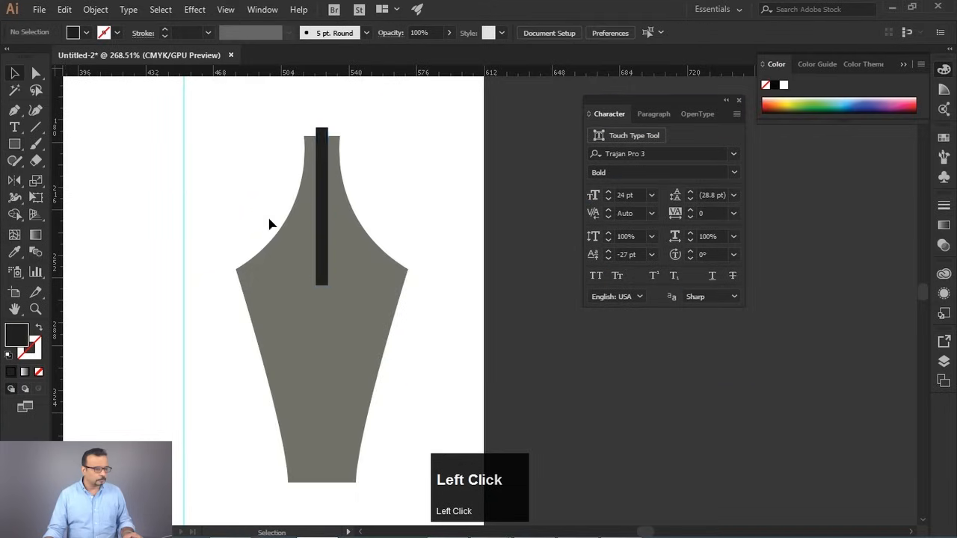
# - Draw a circle about 20 pt wide at the slit rectangle's lower end and centre all three shapes horizontally
pyautogui.click(320, 202)
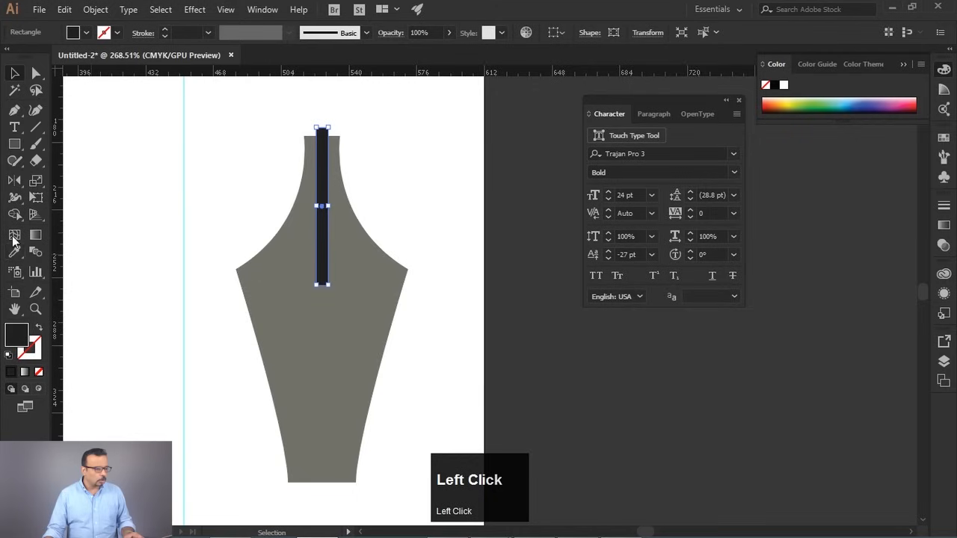
pyautogui.moveTo(15, 146); pyautogui.dragTo(82, 175)
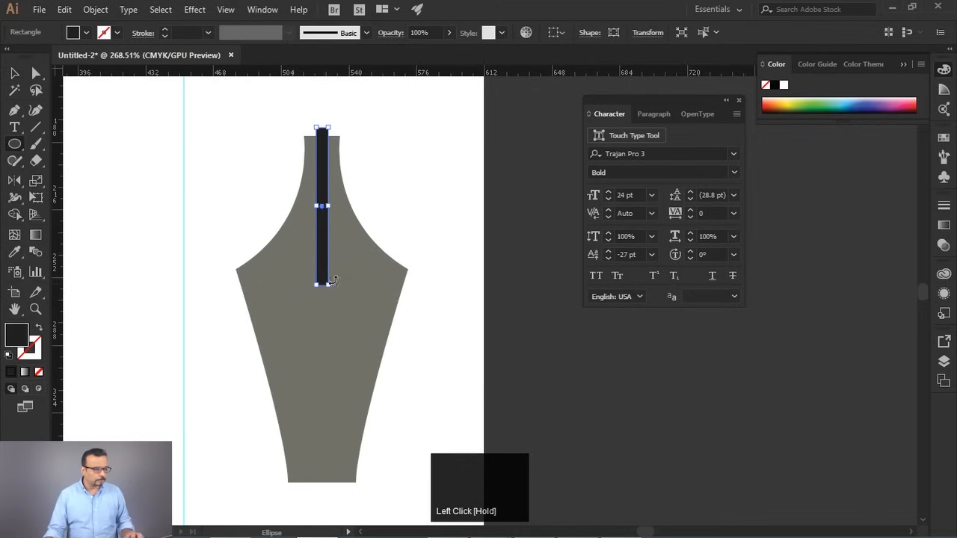
pyautogui.moveTo(320, 277); pyautogui.dragTo(341, 294)
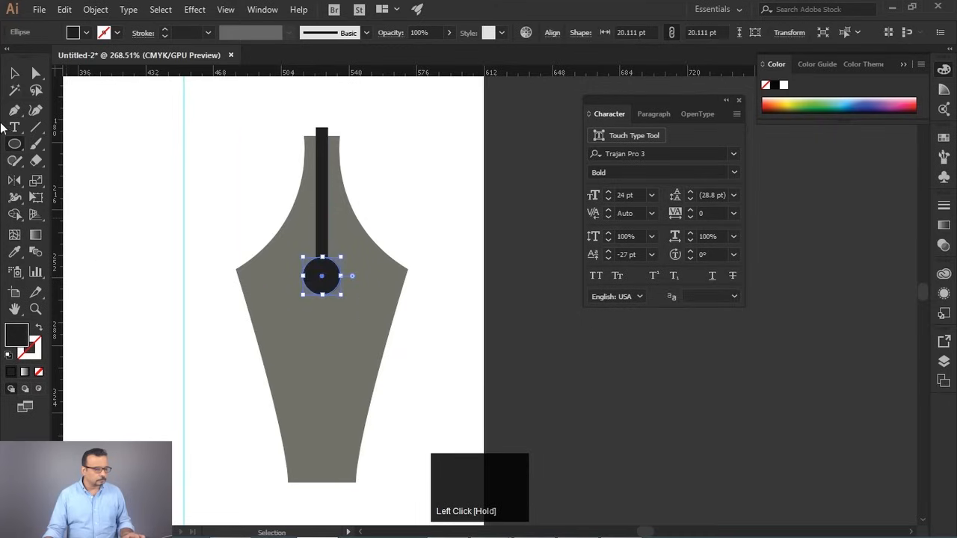
pyautogui.click(15, 72)
pyautogui.click(412, 222)
pyautogui.click(260, 327)
pyautogui.click(599, 32)
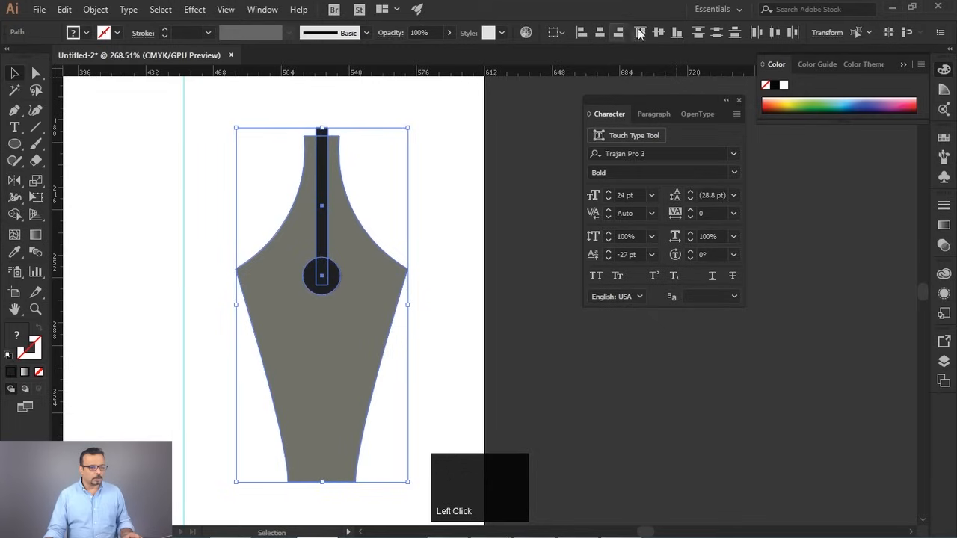
# - Try to cut the slit rectangle and circle out of the pen shape with Pathfinder's Minus Front
pyautogui.click(262, 10)
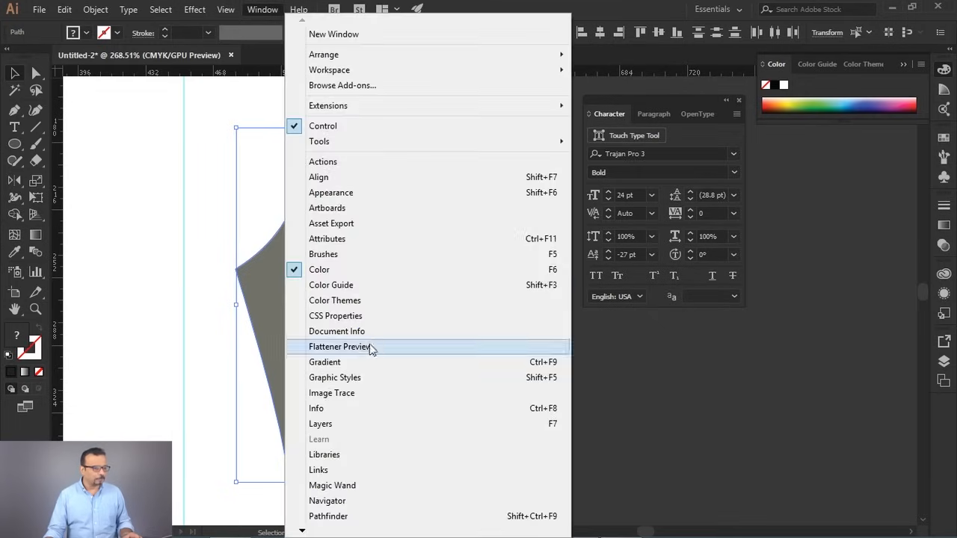
pyautogui.click(328, 515)
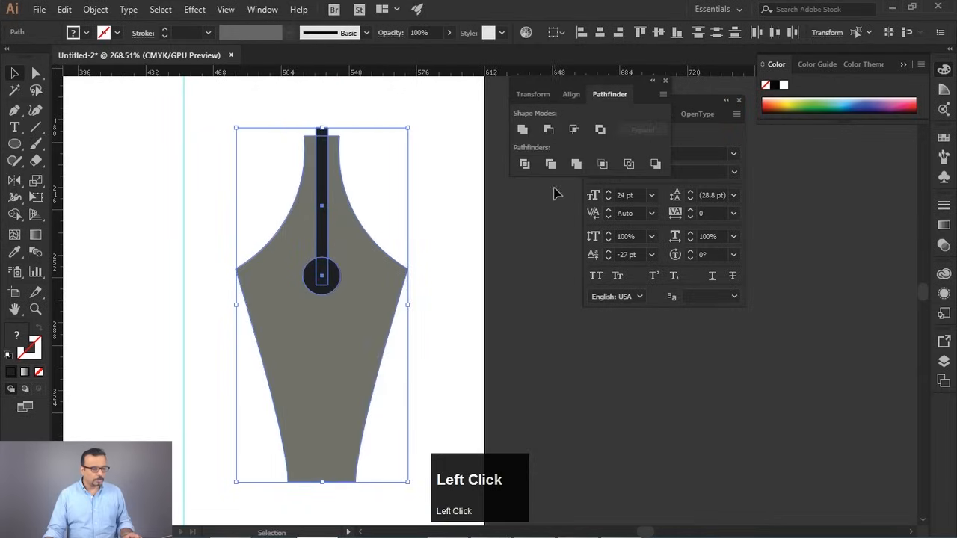
pyautogui.click(548, 130)
pyautogui.click(453, 203)
pyautogui.keyDown('alt'); pyautogui.scroll(-4, 376, 222); pyautogui.keyUp('alt')
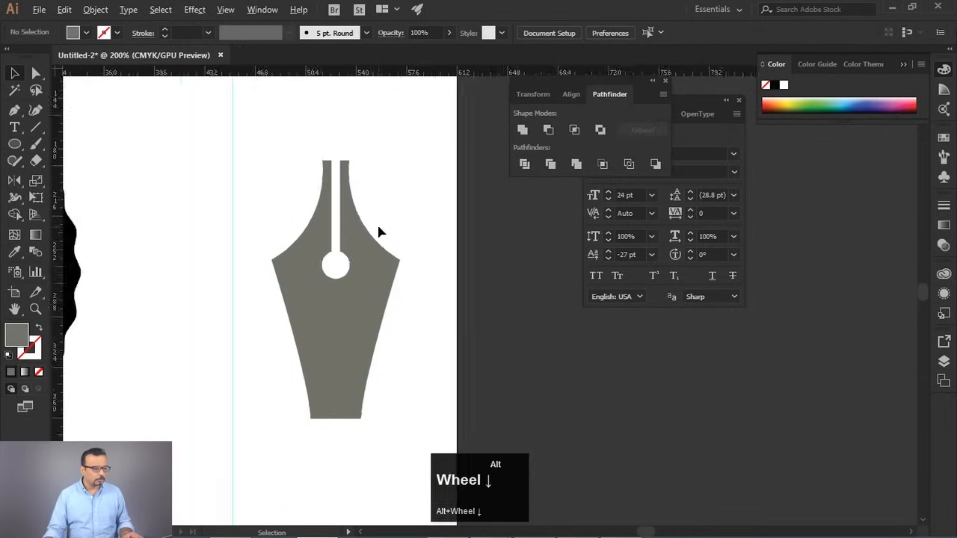
pyautogui.keyDown('alt'); pyautogui.scroll(3, 384, 236); pyautogui.keyUp('alt')
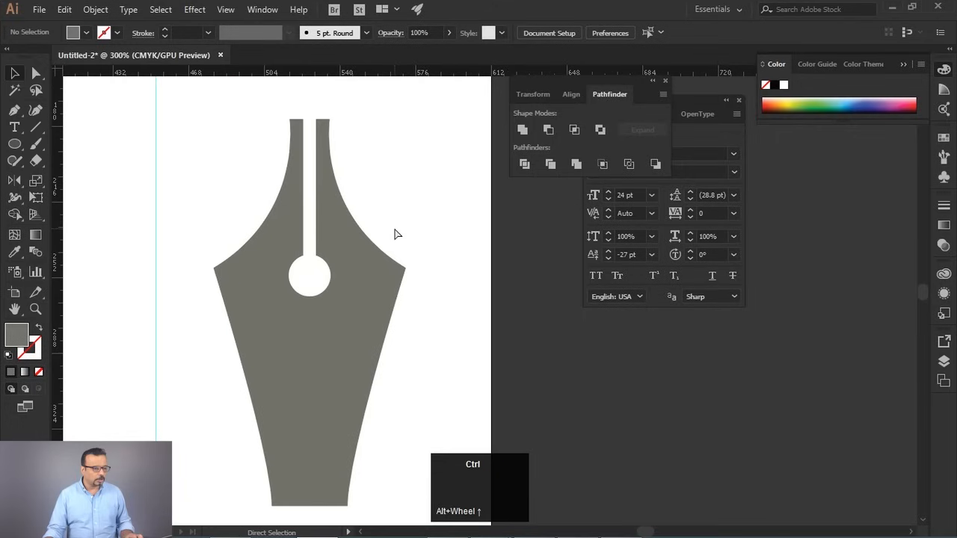
pyautogui.hotkey('ctrl', 'z')
# - Narrow the dark slit rectangle about its centre and shrink the circle to about 16 pt wide
pyautogui.keyDown('alt'); pyautogui.scroll(2, 309, 201); pyautogui.keyUp('alt')
pyautogui.click(374, 195)
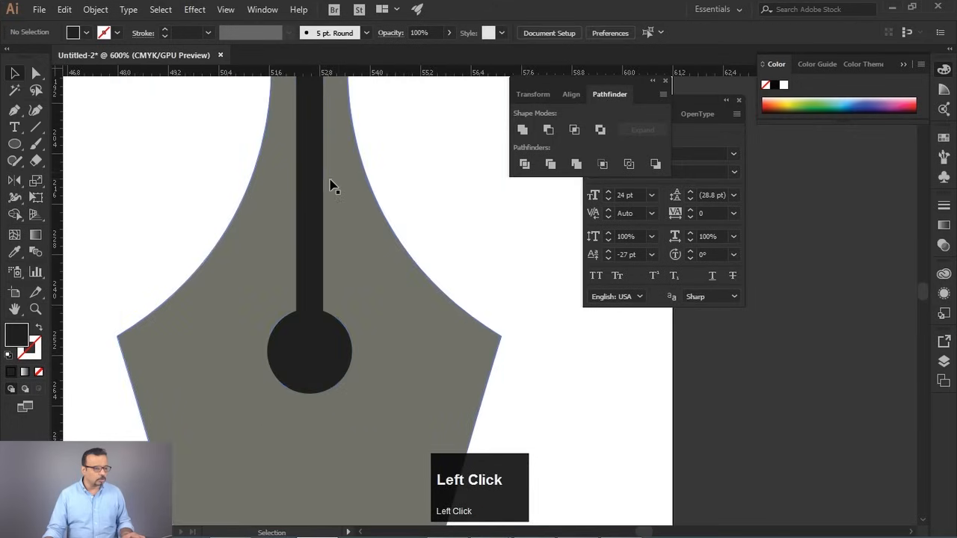
pyautogui.click(318, 184)
pyautogui.moveTo(324, 195); pyautogui.dragTo(316, 195)
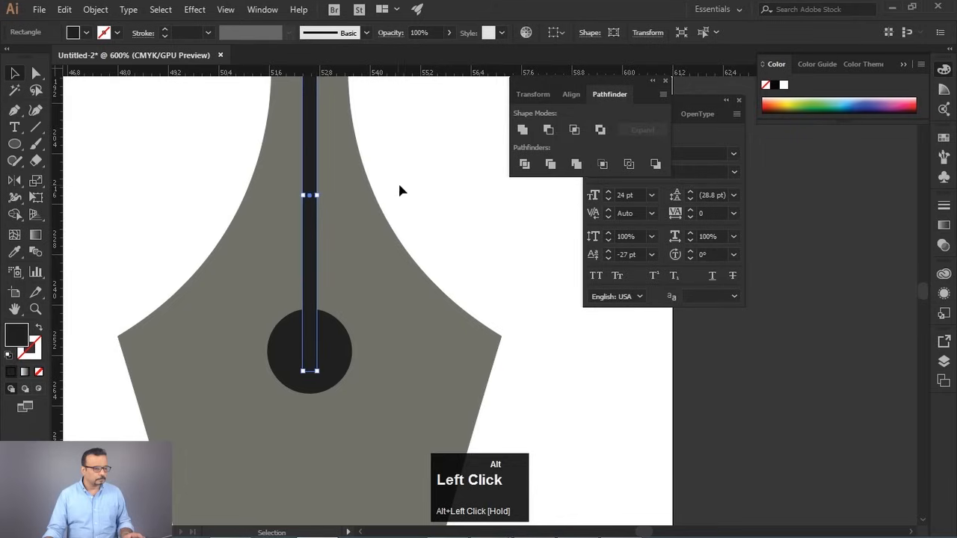
pyautogui.click(335, 352)
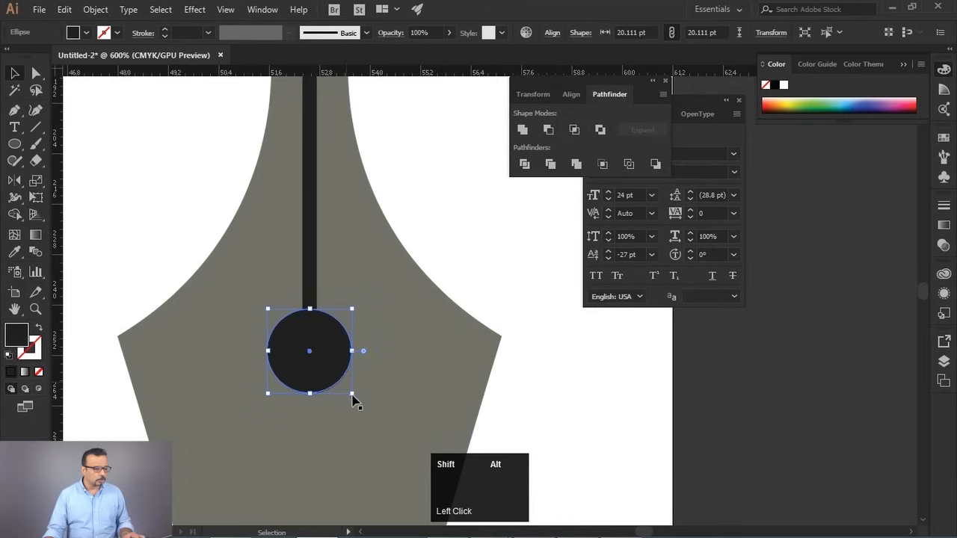
pyautogui.moveTo(351, 395); pyautogui.dragTo(348, 382)
pyautogui.scroll(-2, 356, 301)
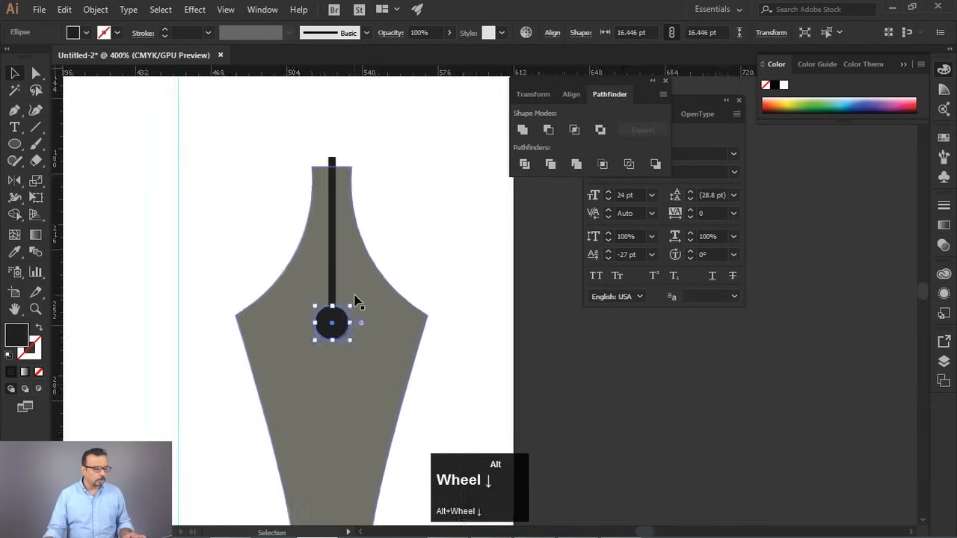
# - Select the pen shape, slit rectangle and circle, and subtract the dark shapes with Minus Front
pyautogui.scroll(-3, 355, 301)
pyautogui.moveTo(376, 204); pyautogui.dragTo(306, 350)
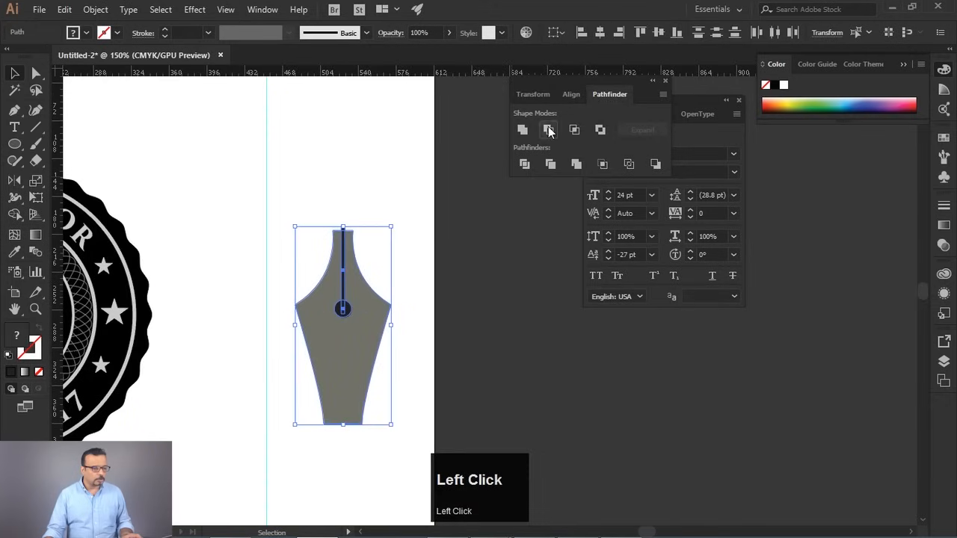
pyautogui.click(549, 131)
pyautogui.click(385, 139)
# - Move the anchors of the nib's base edge up to shorten its lower part
pyautogui.press('space')
pyautogui.moveTo(338, 413); pyautogui.dragTo(457, 396)
pyautogui.press('a')
pyautogui.moveTo(386, 386); pyautogui.dragTo(480, 378)
pyautogui.click(519, 352)
# - Draw a wide grey rectangle just below the nib's base, leaving a thin gap, and centre it horizontally with the nib
pyautogui.scroll(2, 420, 273)
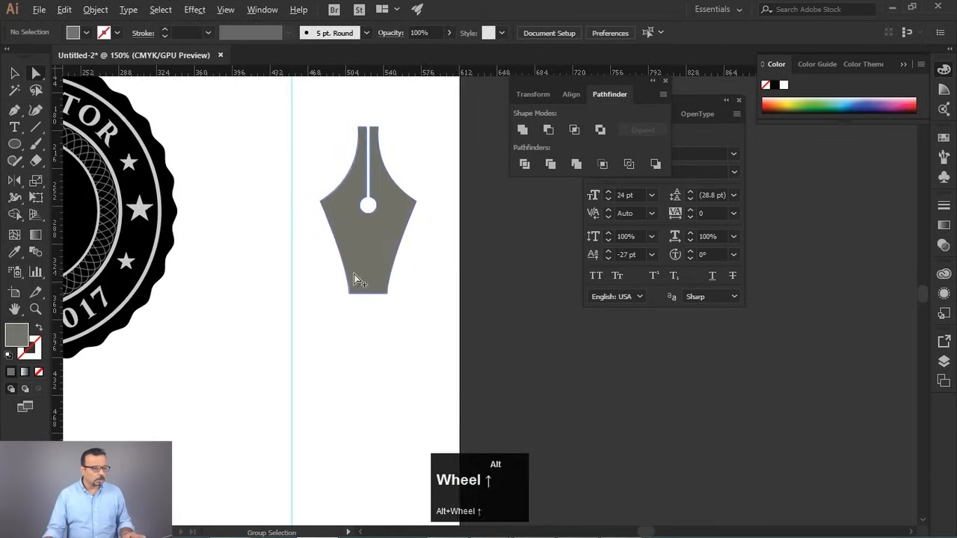
pyautogui.scroll(2, 357, 281)
pyautogui.press('space')
pyautogui.moveTo(402, 311); pyautogui.dragTo(280, 286)
pyautogui.moveTo(23, 152); pyautogui.dragTo(45, 142)
pyautogui.moveTo(212, 290); pyautogui.dragTo(313, 340)
pyautogui.moveTo(395, 382); pyautogui.dragTo(267, 234)
pyautogui.click(570, 96)
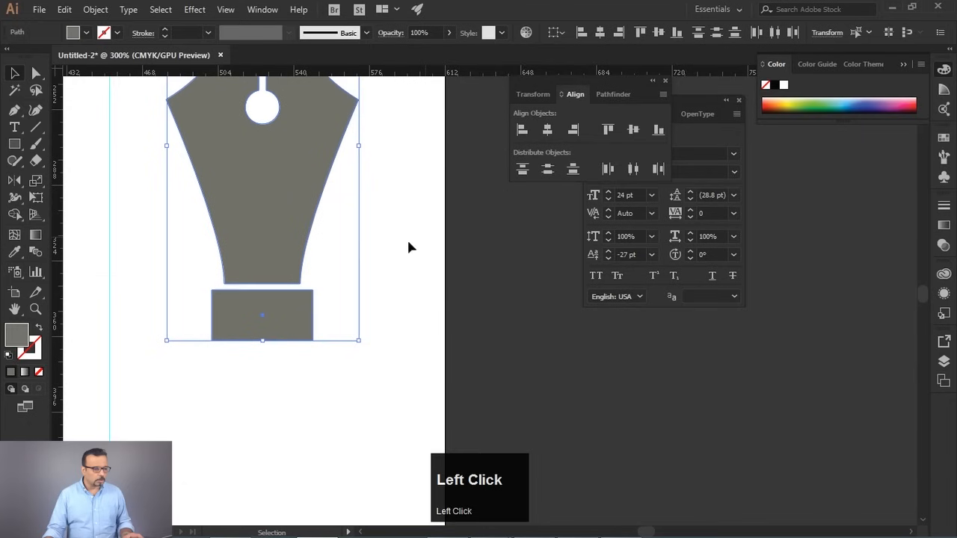
# - Scale the nib and its base rectangle down together to about half size and move them farther from the guide
pyautogui.scroll(-2, 282, 232)
pyautogui.moveTo(282, 232); pyautogui.dragTo(373, 291)
pyautogui.moveTo(395, 323); pyautogui.dragTo(361, 254)
pyautogui.click(405, 273)
pyautogui.scroll(3, 318, 158)
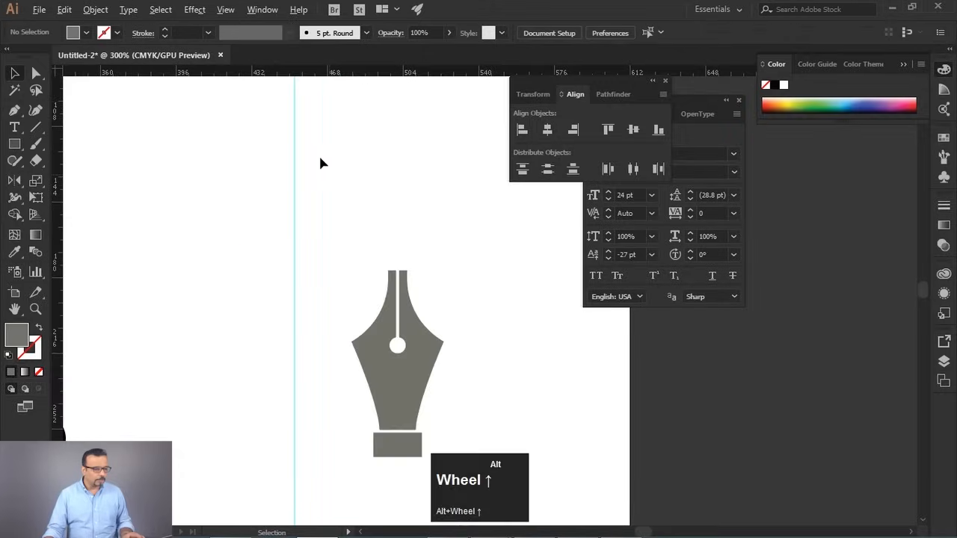
pyautogui.moveTo(441, 256); pyautogui.dragTo(334, 169)
pyautogui.moveTo(224, 171); pyautogui.dragTo(334, 406)
pyautogui.moveTo(297, 281); pyautogui.dragTo(343, 350)
pyautogui.click(412, 242)
# - Draw a grey circle above the nib and move it slightly up and toward the guide
pyautogui.moveTo(15, 145); pyautogui.dragTo(94, 180)
pyautogui.moveTo(329, 174); pyautogui.dragTo(395, 240)
pyautogui.click(36, 73)
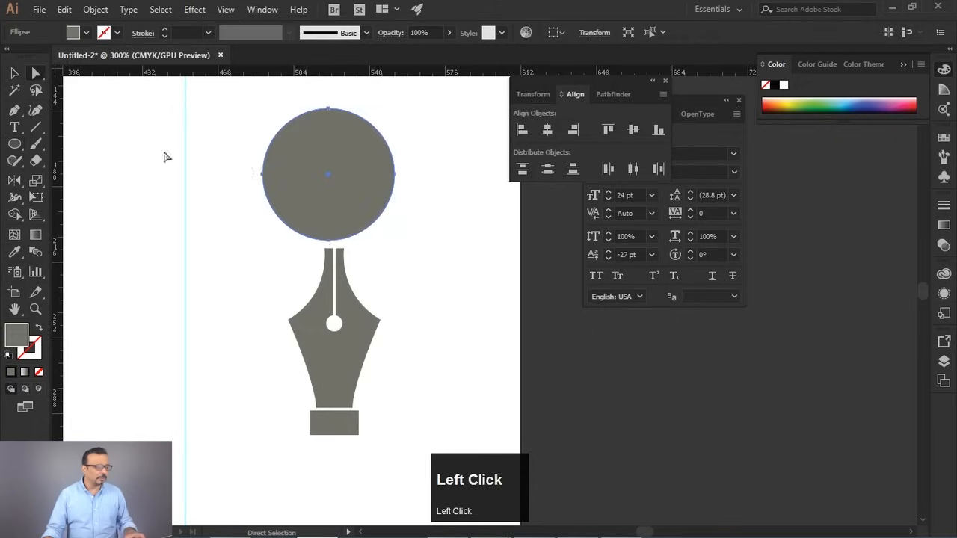
pyautogui.moveTo(341, 215); pyautogui.dragTo(302, 208)
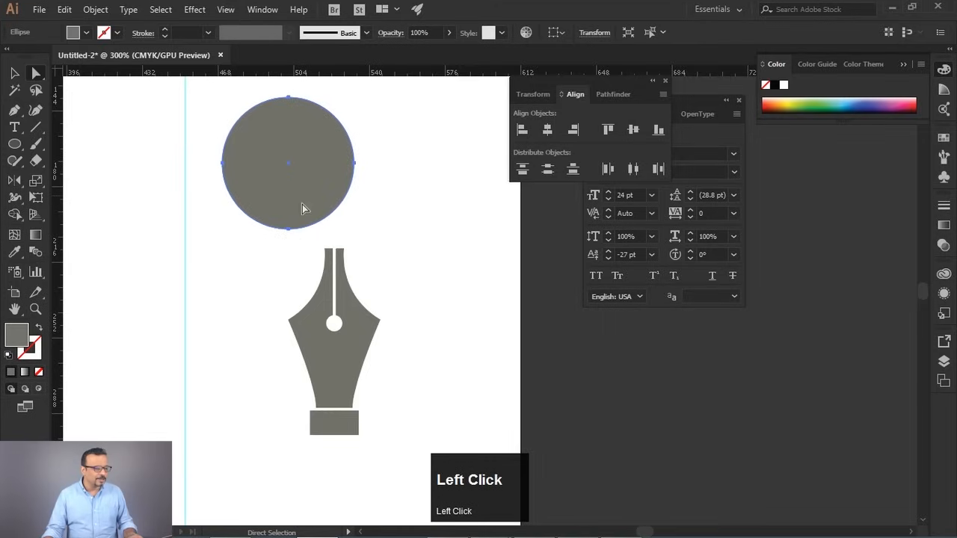
# - Delete the circle's lowest anchor and swap its fill and stroke to leave an outlined semicircular arc
pyautogui.click(288, 228)
pyautogui.press('Delete')
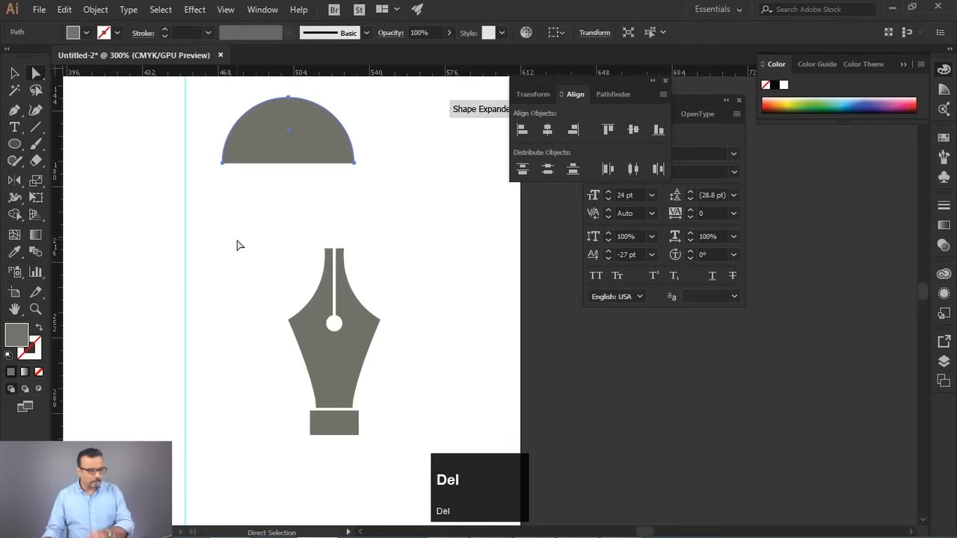
pyautogui.click(39, 327)
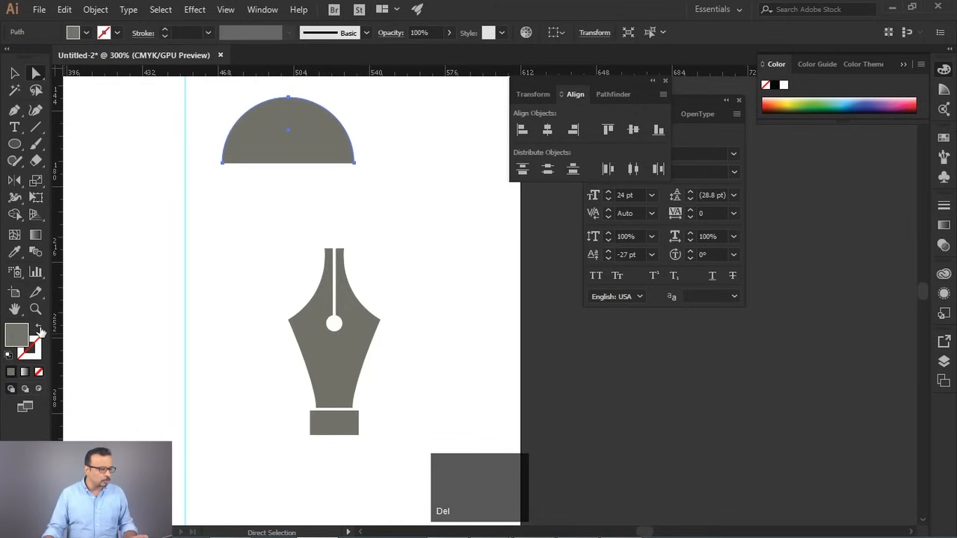
# - Draw a small square centred on the arc's top anchor and swap its stroke and fill for a solid grey fill
pyautogui.moveTo(15, 150); pyautogui.dragTo(75, 143)
pyautogui.hotkey('ctrl', 'space')
pyautogui.moveTo(277, 95); pyautogui.dragTo(480, 257)
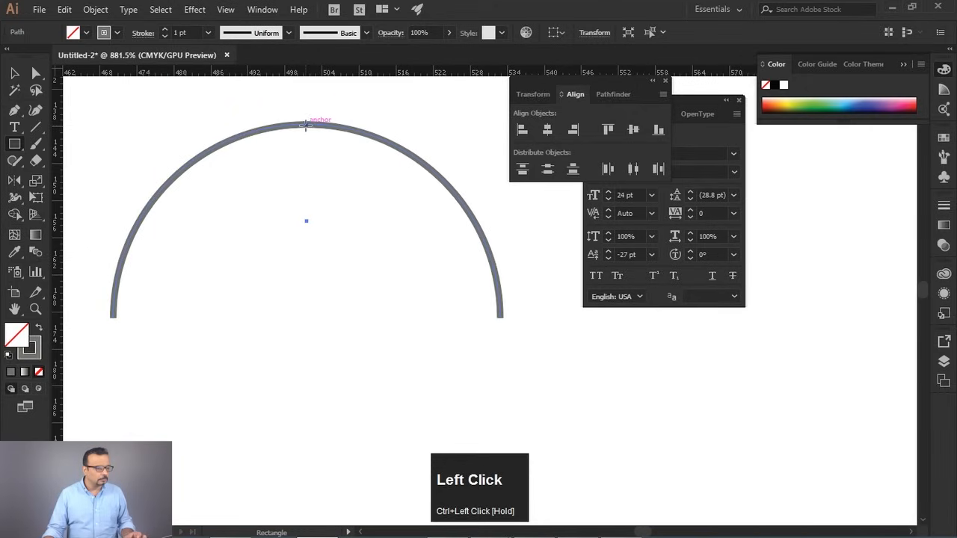
pyautogui.moveTo(305, 124); pyautogui.dragTo(325, 143)
pyautogui.press('space')
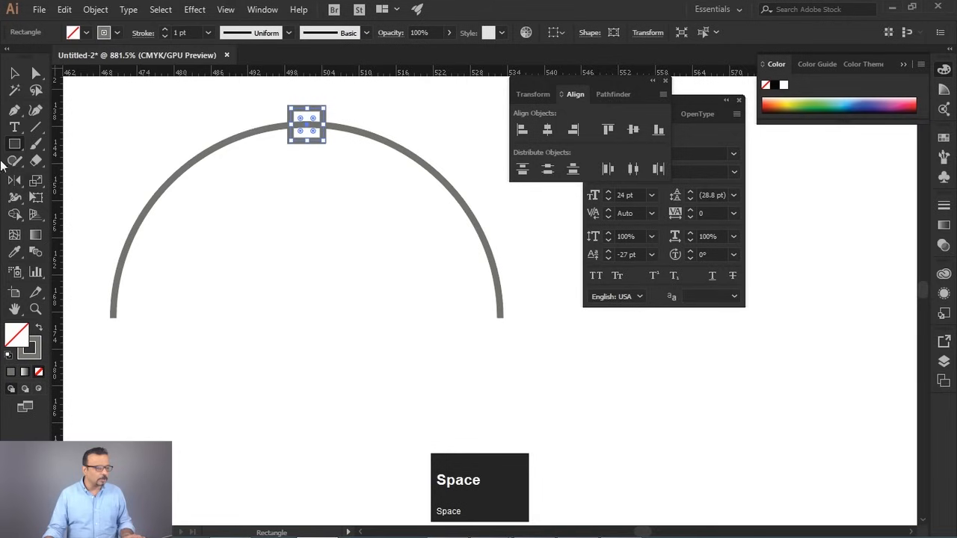
pyautogui.click(13, 77)
pyautogui.click(38, 327)
pyautogui.click(286, 252)
# - Copy the small grey square onto both end anchors of the arc
pyautogui.press('space')
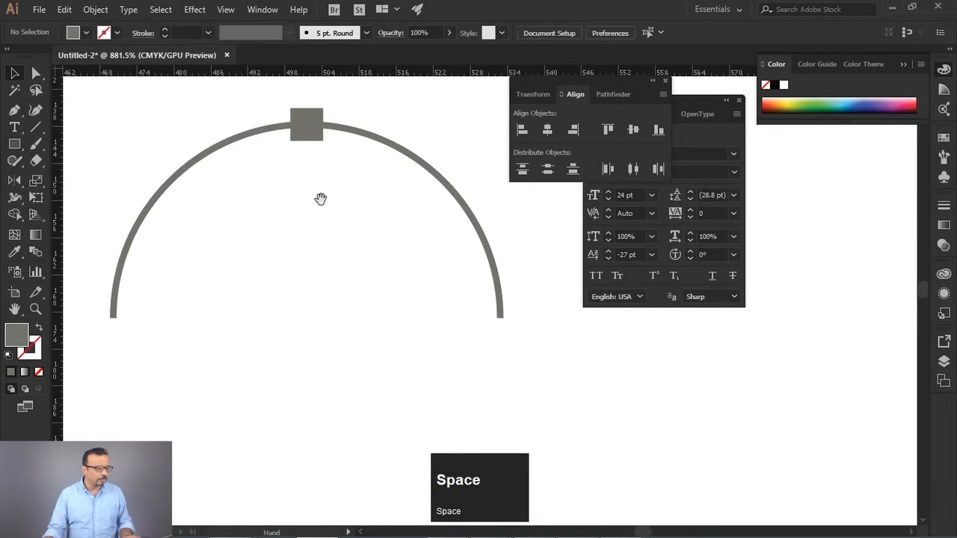
pyautogui.moveTo(321, 199); pyautogui.dragTo(449, 230)
pyautogui.moveTo(437, 157); pyautogui.dragTo(245, 347)
pyautogui.press('space')
pyautogui.moveTo(401, 288); pyautogui.dragTo(222, 275)
pyautogui.moveTo(263, 159); pyautogui.dragTo(450, 338)
pyautogui.click(540, 344)
# - Draw a horizontal line centred on the arc's top square and sample the arc's 1 pt grey stroke onto it
pyautogui.press('space')
pyautogui.moveTo(238, 305); pyautogui.dragTo(360, 356)
pyautogui.click(37, 129)
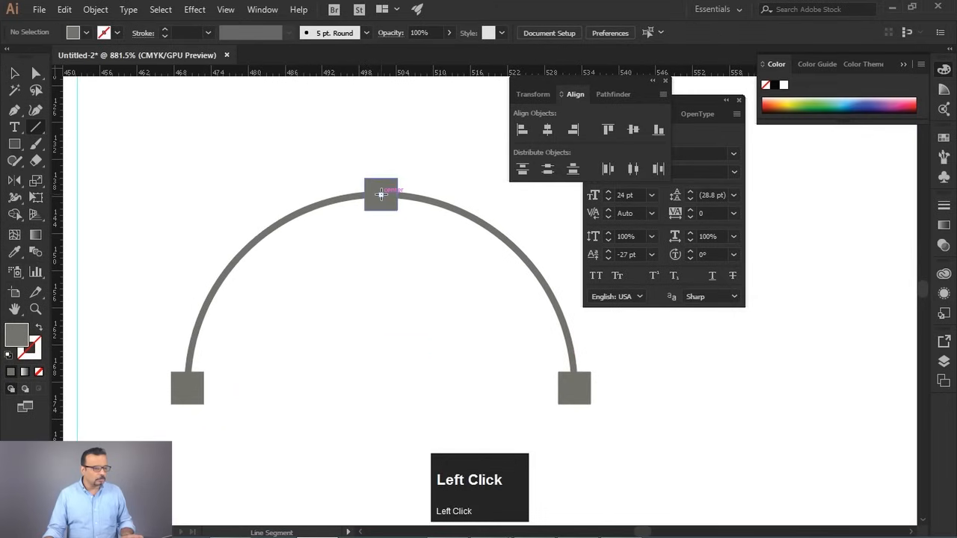
pyautogui.moveTo(381, 194); pyautogui.dragTo(558, 194)
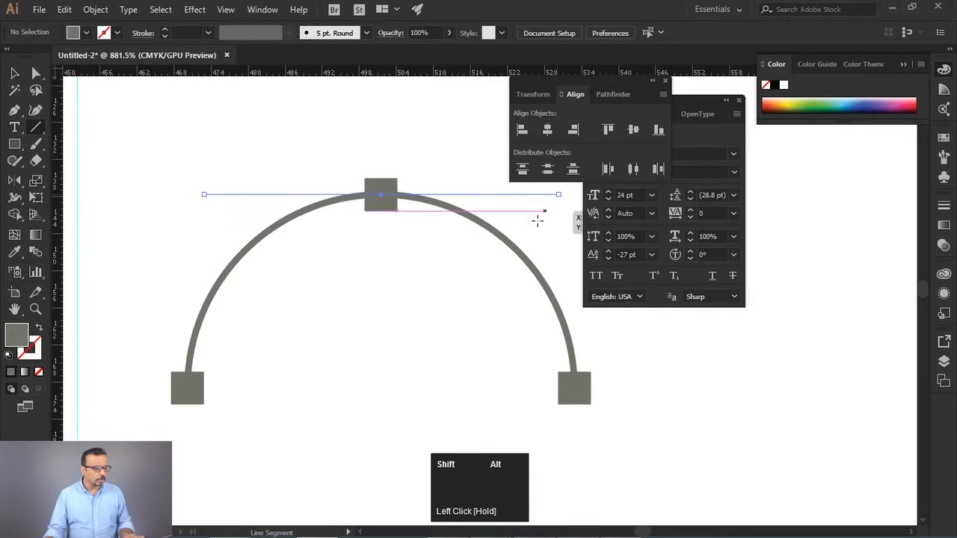
pyautogui.click(14, 253)
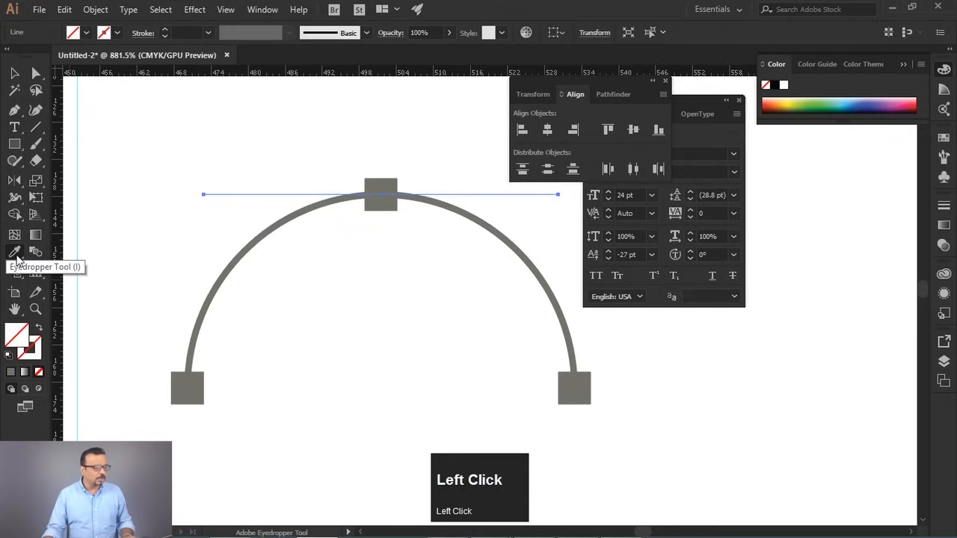
pyautogui.click(265, 232)
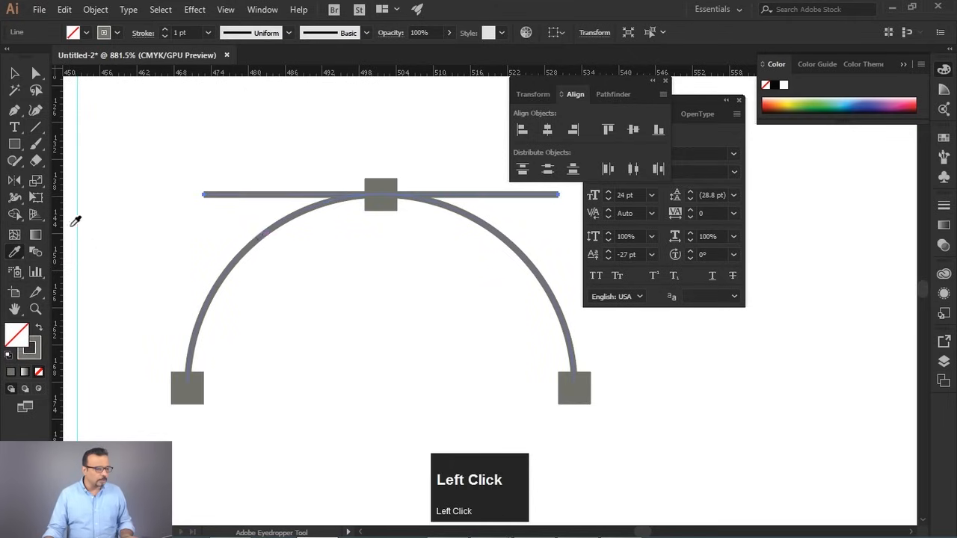
# - Draw a small circle about 4 pt wide centred on the handle line's left end and swap its stroke to a solid grey fill
pyautogui.moveTo(14, 144); pyautogui.dragTo(65, 176)
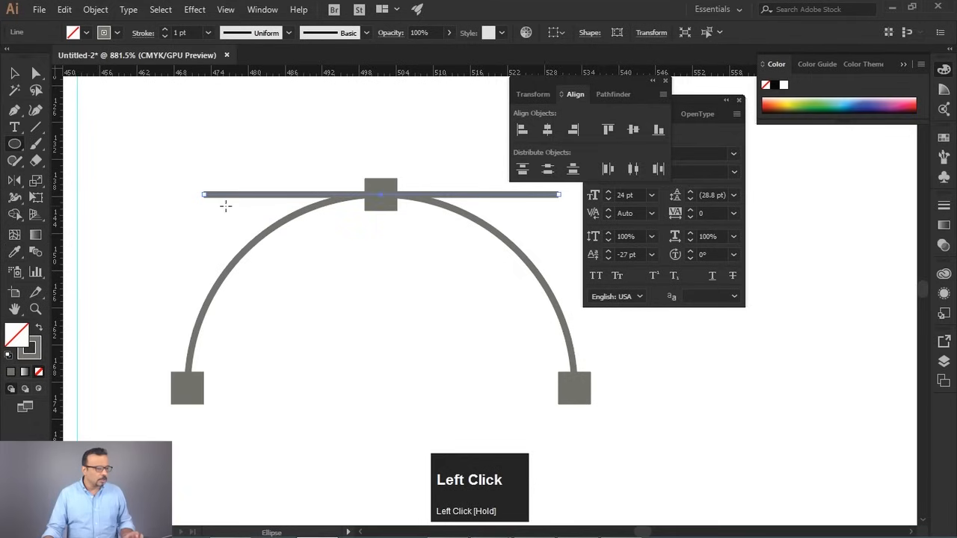
pyautogui.keyDown('ctrl'); pyautogui.click(196, 175); pyautogui.keyUp('ctrl')
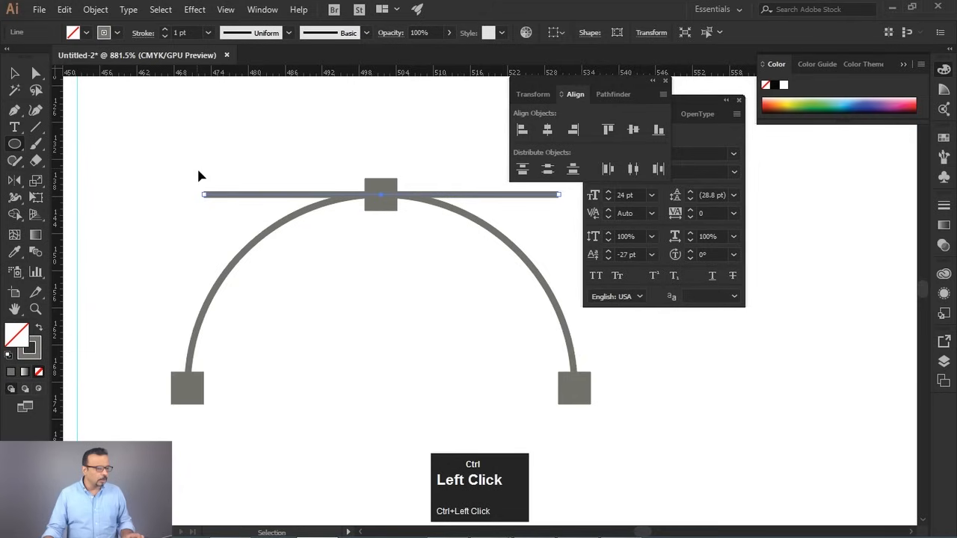
pyautogui.moveTo(203, 195); pyautogui.dragTo(216, 207)
pyautogui.click(14, 74)
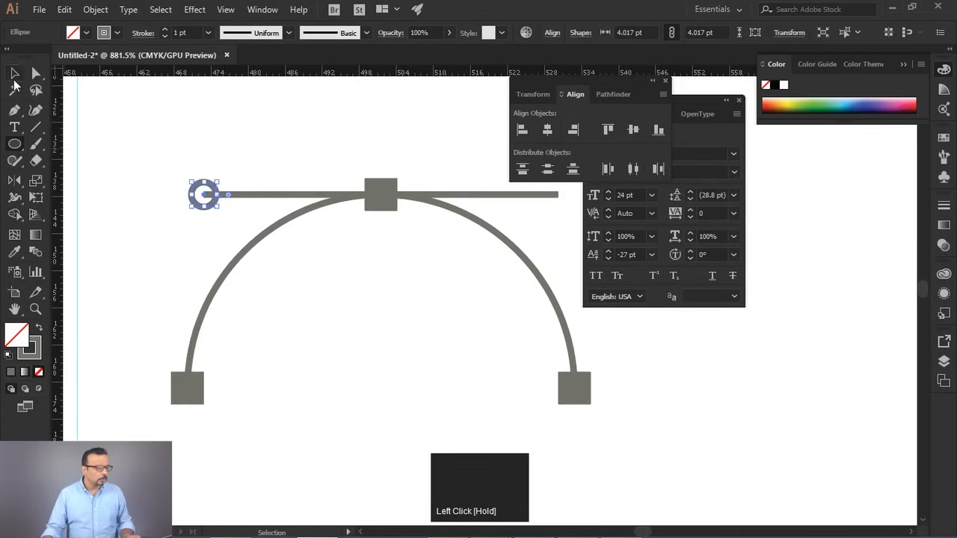
pyautogui.click(41, 329)
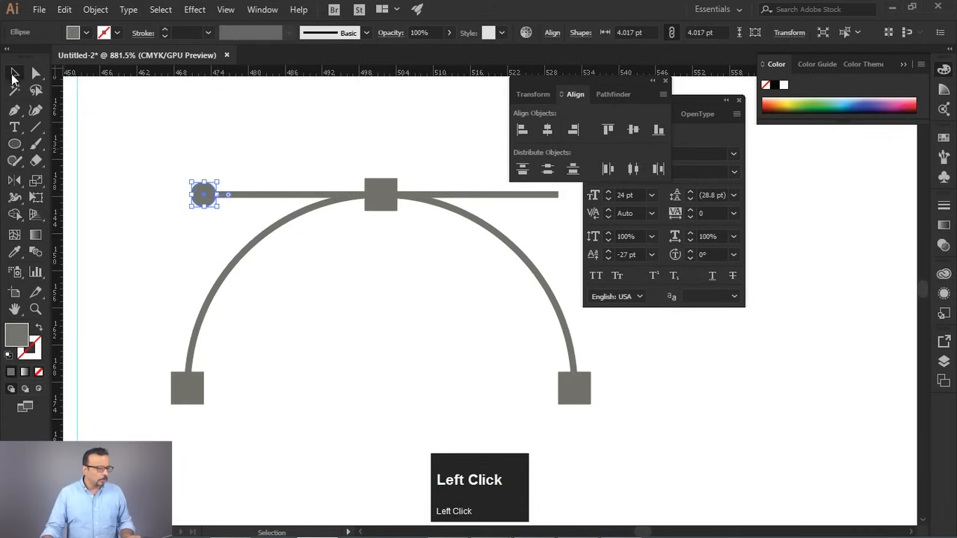
# - Copy the small grey circle straight across onto the handle line's right end
pyautogui.click(202, 247)
pyautogui.press('Tab')
pyautogui.moveTo(165, 173); pyautogui.dragTo(514, 184)
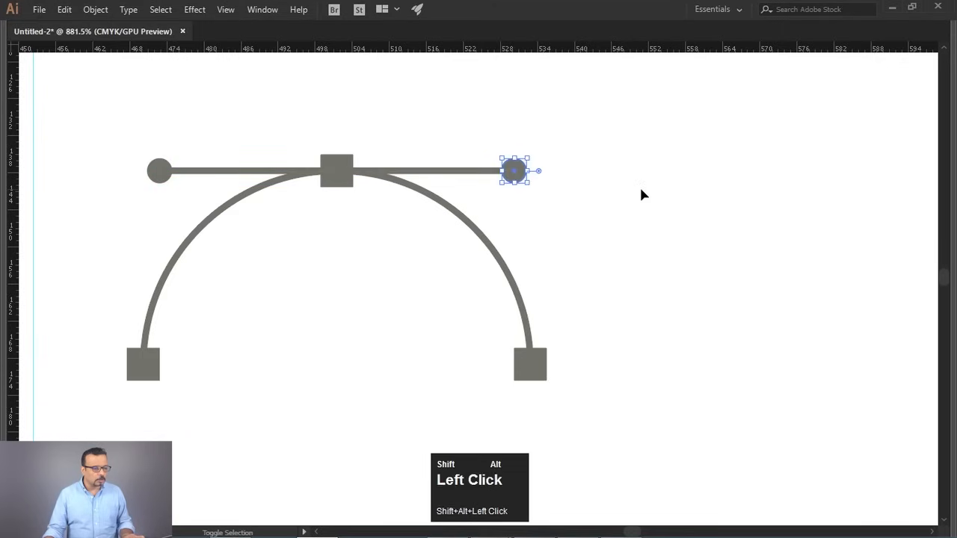
# - Set the semicircular arc's stroke weight to 4 pt
pyautogui.scroll(-5, 646, 194)
pyautogui.moveTo(670, 268); pyautogui.dragTo(630, 254)
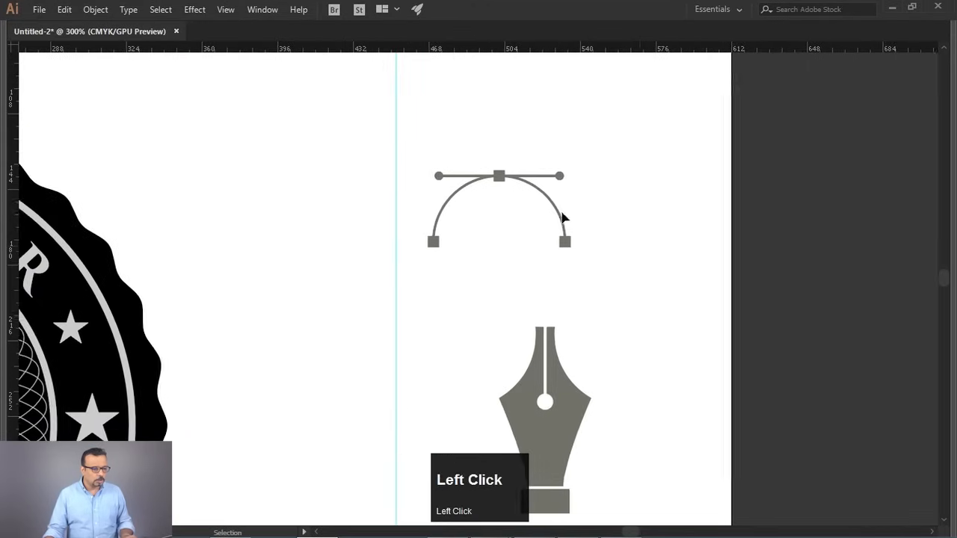
pyautogui.press('Tab')
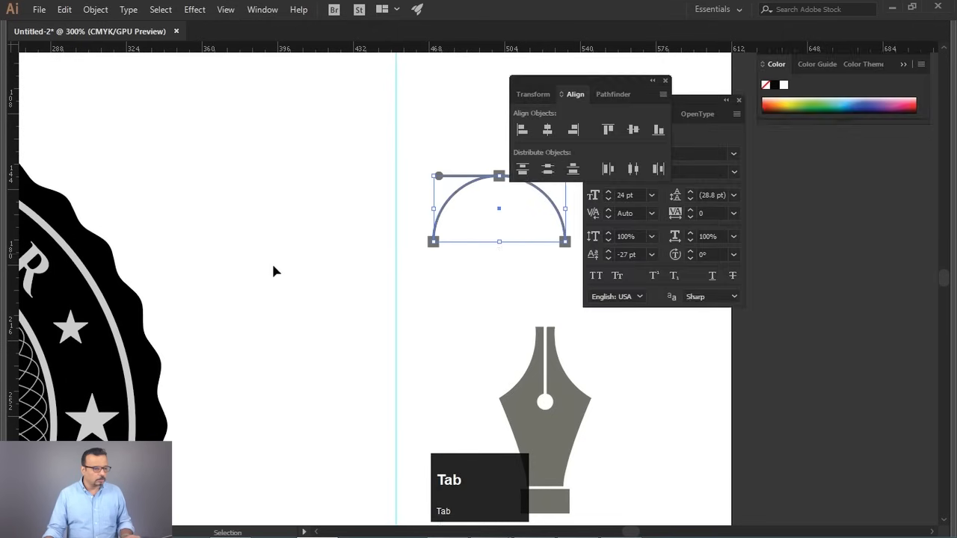
pyautogui.click(209, 33)
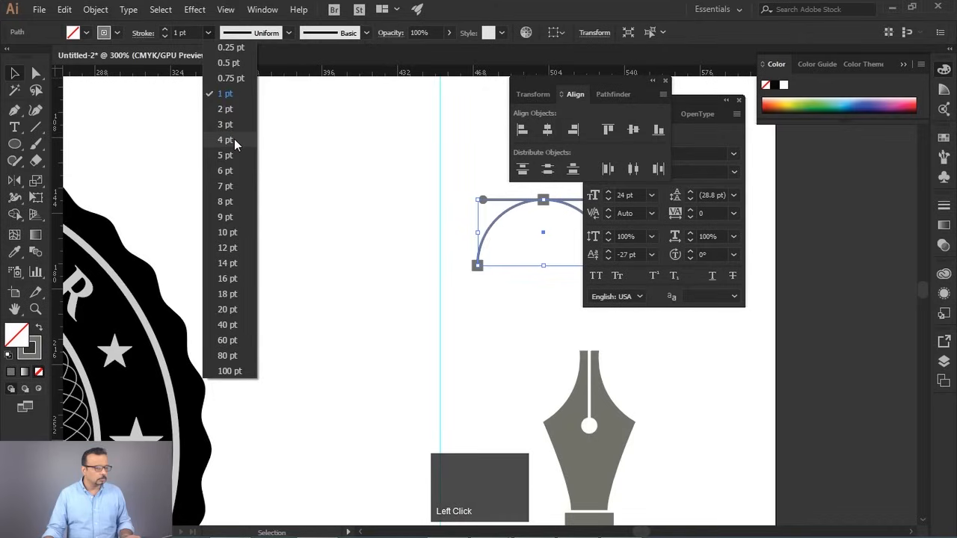
pyautogui.click(233, 139)
# - Set the horizontal handle line's stroke weight to 2 pt
pyautogui.moveTo(487, 247); pyautogui.dragTo(320, 230)
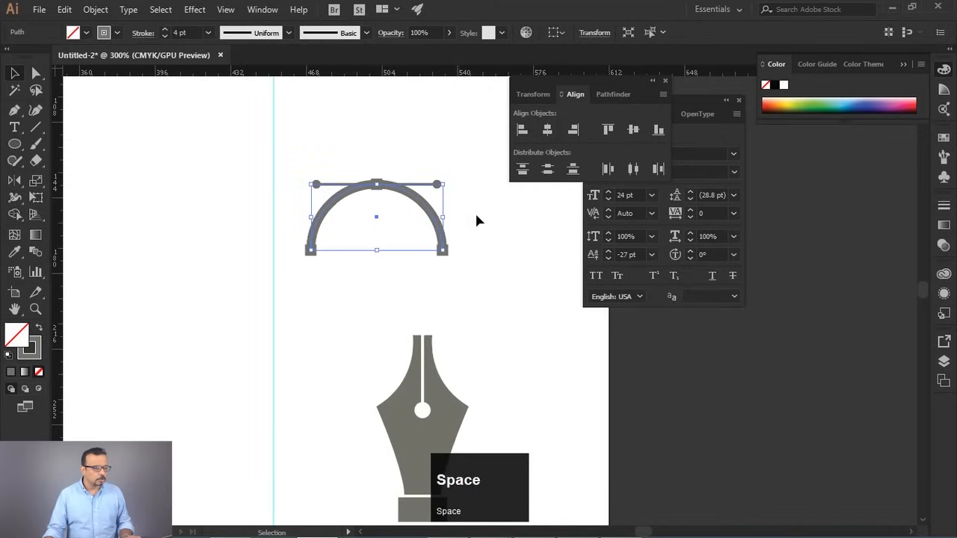
pyautogui.click(418, 175)
pyautogui.click(421, 184)
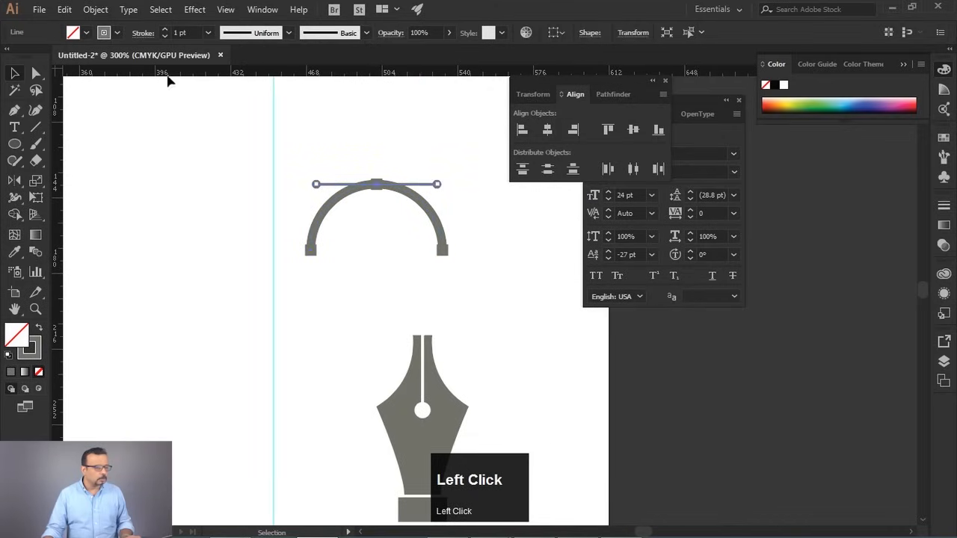
pyautogui.click(209, 32)
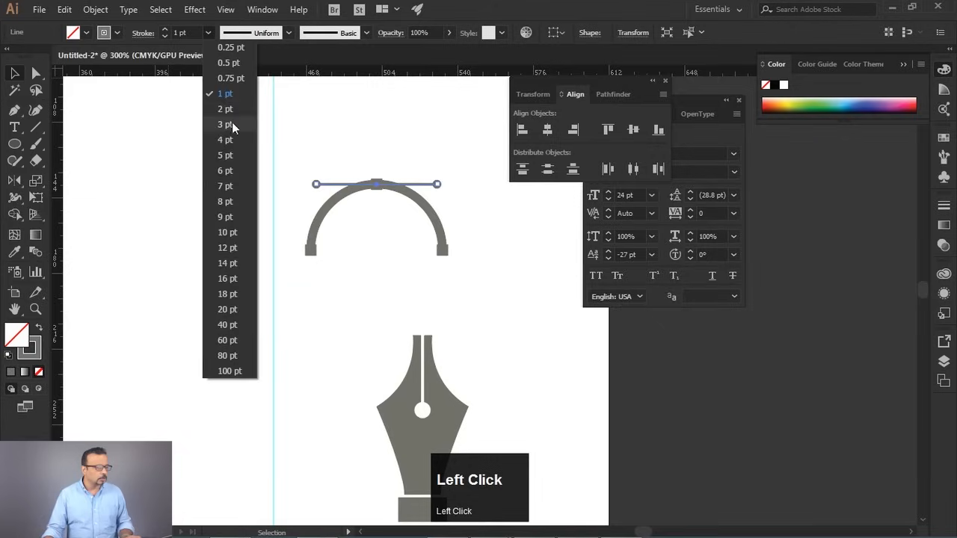
pyautogui.click(232, 108)
pyautogui.click(502, 230)
# - Enlarge the arc's top square proportionally from its centre and delete the two smaller squares at the arc's ends
pyautogui.keyDown('alt'); pyautogui.scroll(3, 327, 192); pyautogui.keyUp('alt')
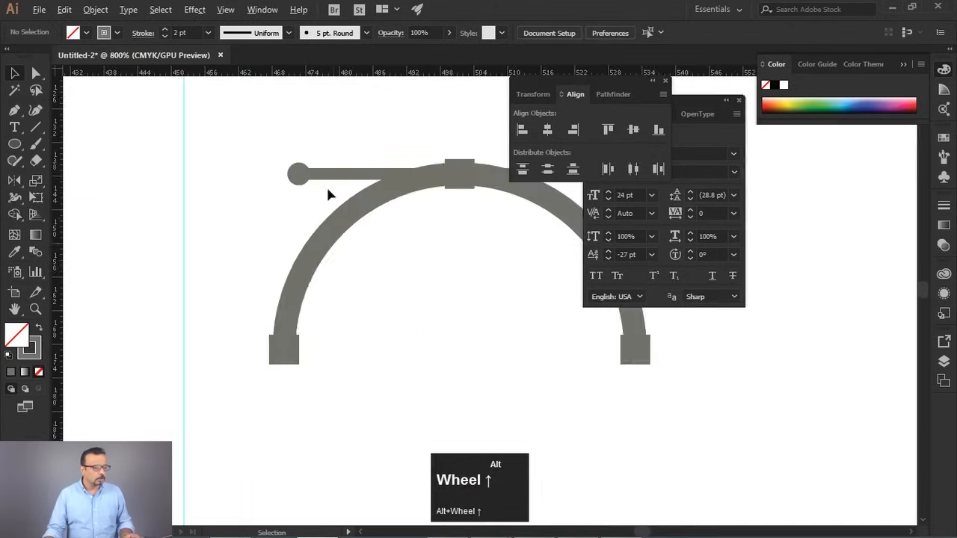
pyautogui.press('Tab')
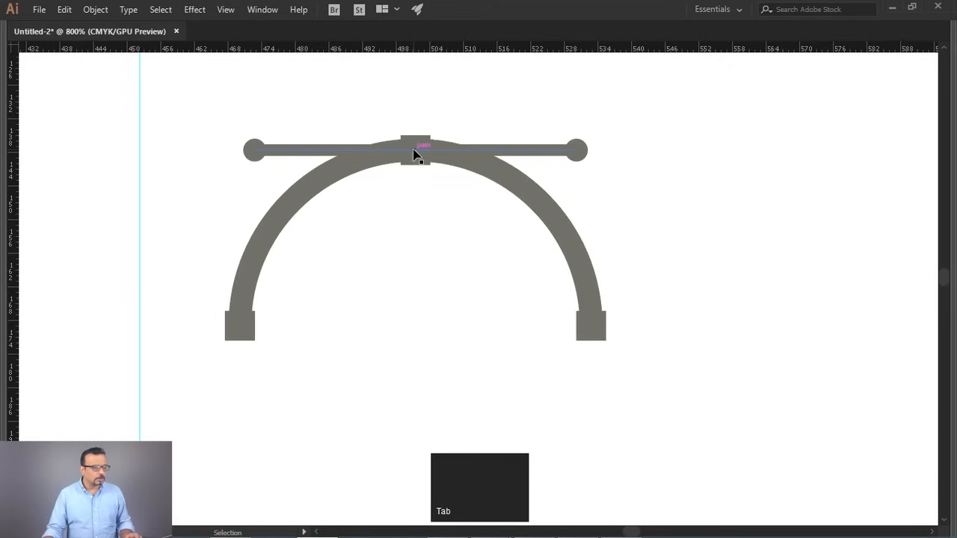
pyautogui.moveTo(432, 168); pyautogui.dragTo(441, 174)
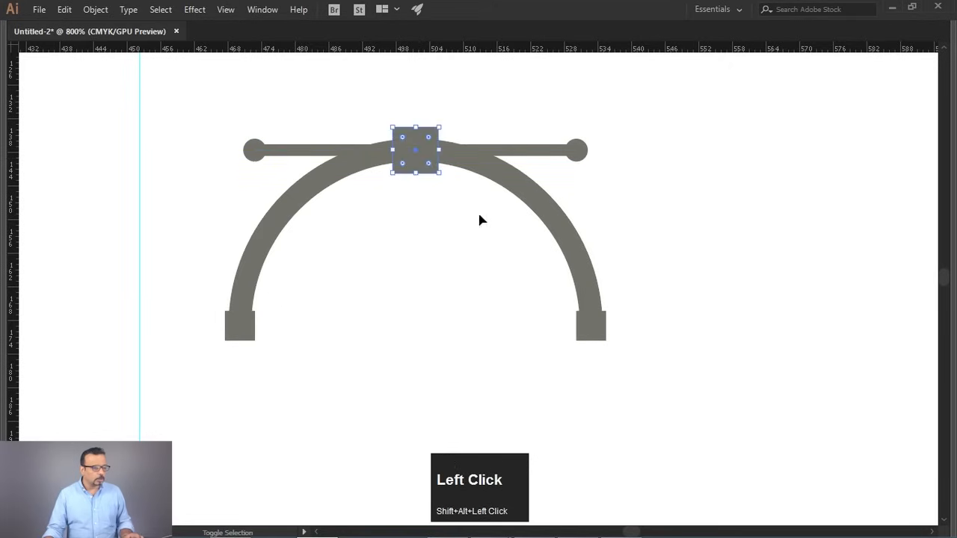
pyautogui.click(591, 329)
pyautogui.press('Delete')
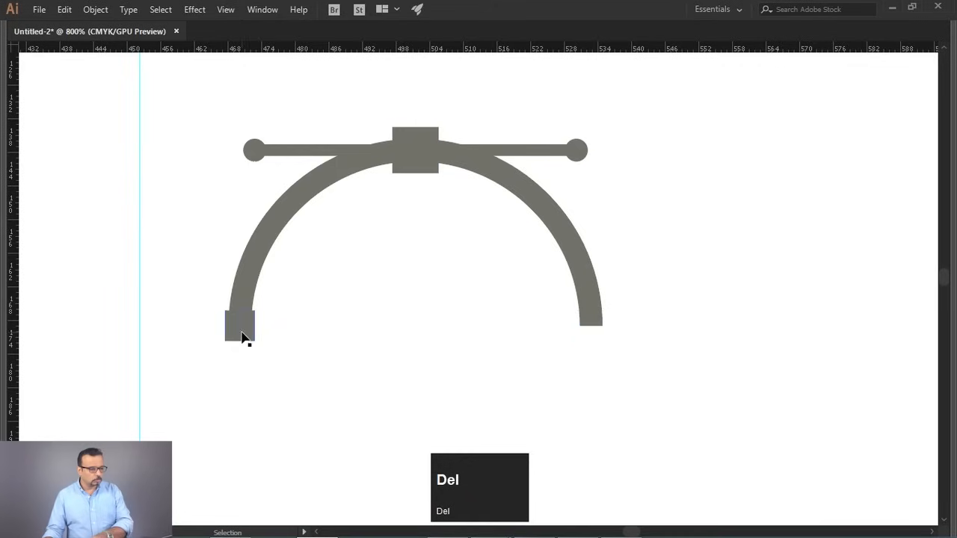
pyautogui.click(241, 336)
pyautogui.press('Delete')
# - Copy the enlarged top square onto both ends of the arc
pyautogui.moveTo(417, 152); pyautogui.dragTo(250, 335)
pyautogui.hotkey('ctrl', 'z')
pyautogui.click(417, 173)
pyautogui.click(347, 289)
# - Expand the fills and strokes of the whole arc, handle line, squares and circles
pyautogui.scroll(-4, 354, 269)
pyautogui.press('space')
pyautogui.moveTo(420, 313); pyautogui.dragTo(399, 267)
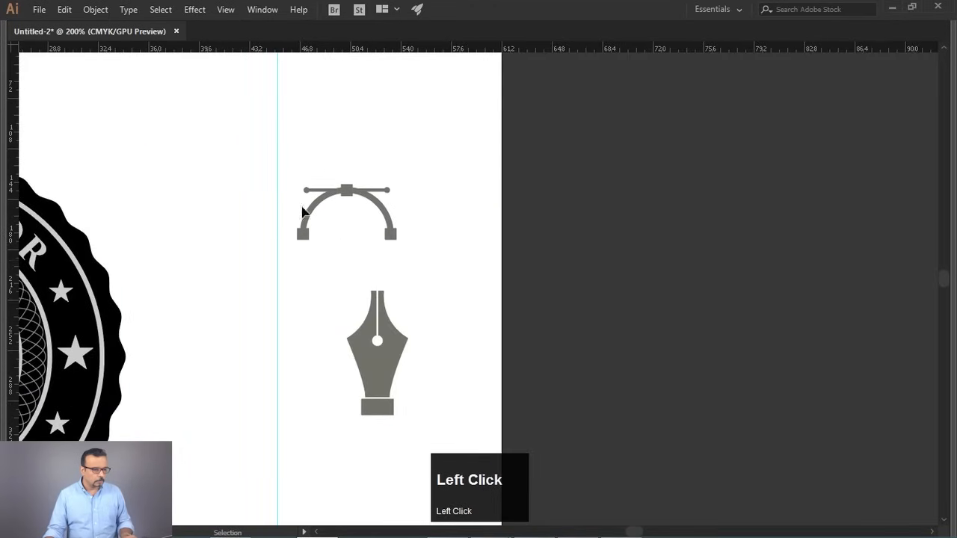
pyautogui.moveTo(295, 170); pyautogui.dragTo(411, 261)
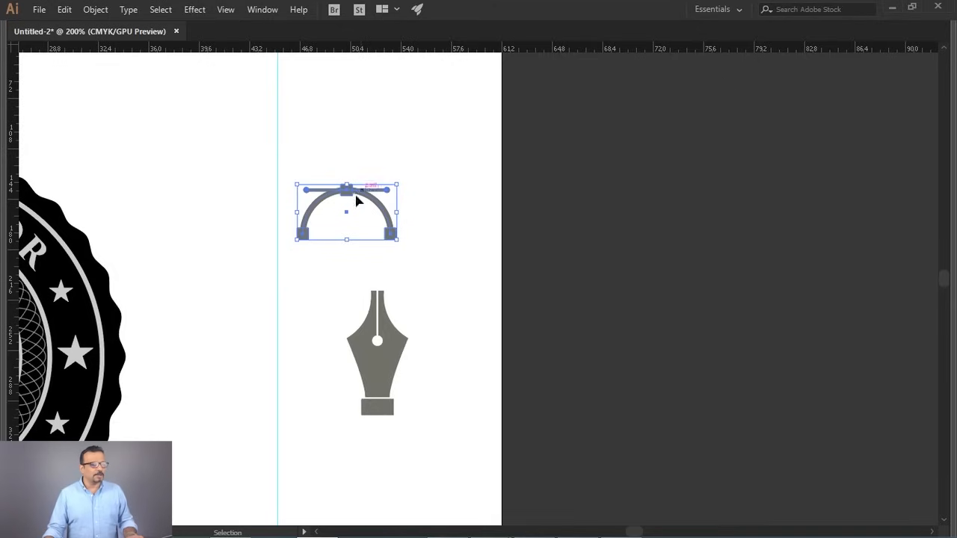
pyautogui.click(96, 9)
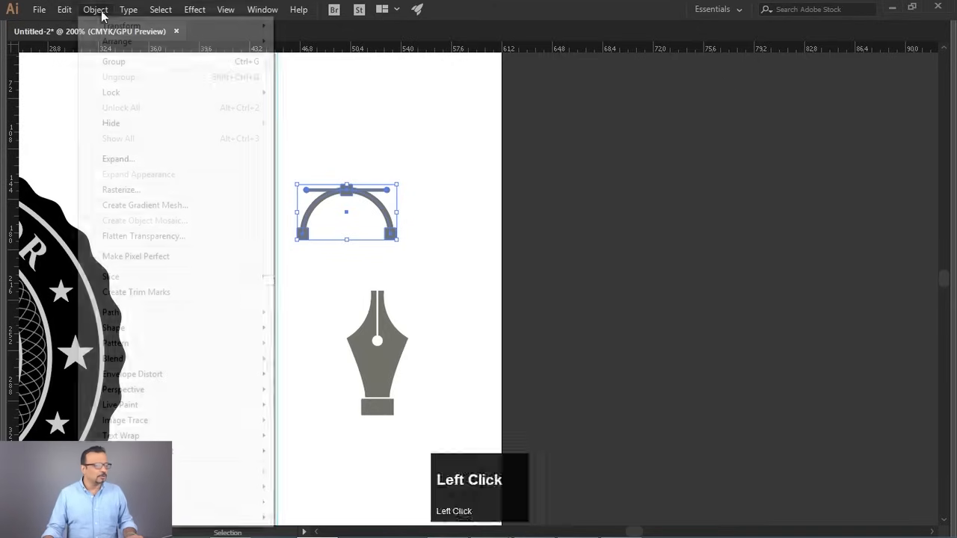
pyautogui.click(143, 160)
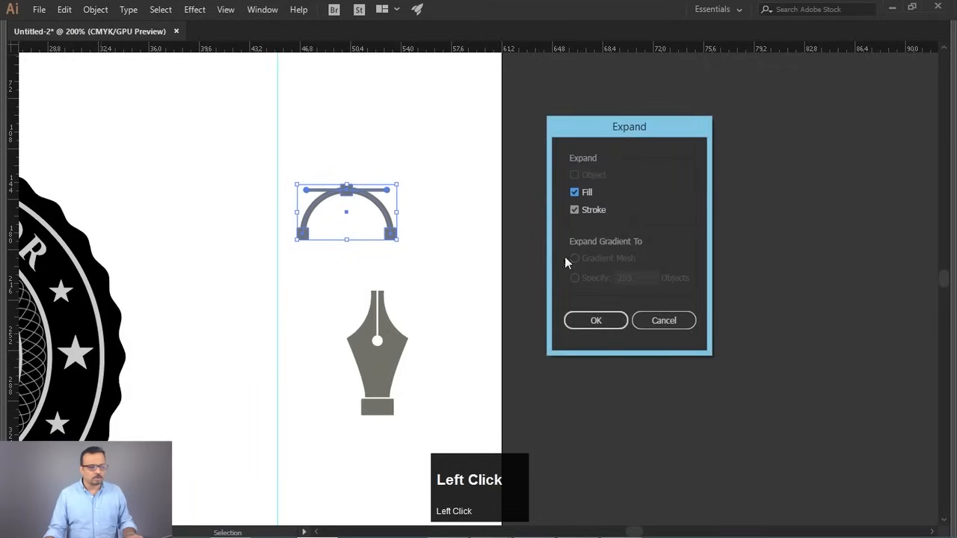
pyautogui.click(580, 322)
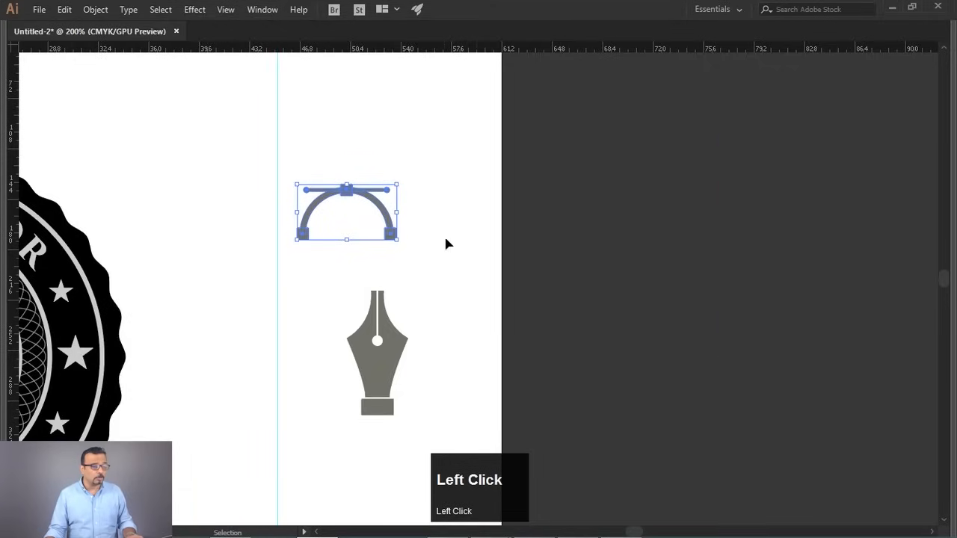
pyautogui.click(461, 216)
# - Place the handle arc over the pen nib's tip and move the combined icon into the centre of the badge
pyautogui.moveTo(348, 192); pyautogui.dragTo(379, 279)
pyautogui.click(467, 260)
pyautogui.press('space')
pyautogui.moveTo(443, 303); pyautogui.dragTo(754, 216)
pyautogui.moveTo(764, 167); pyautogui.dragTo(627, 374)
pyautogui.moveTo(698, 312); pyautogui.dragTo(237, 273)
# - Group the nib and arc icon and sample the badge star's light grey fill onto it
pyautogui.press('ctrl')
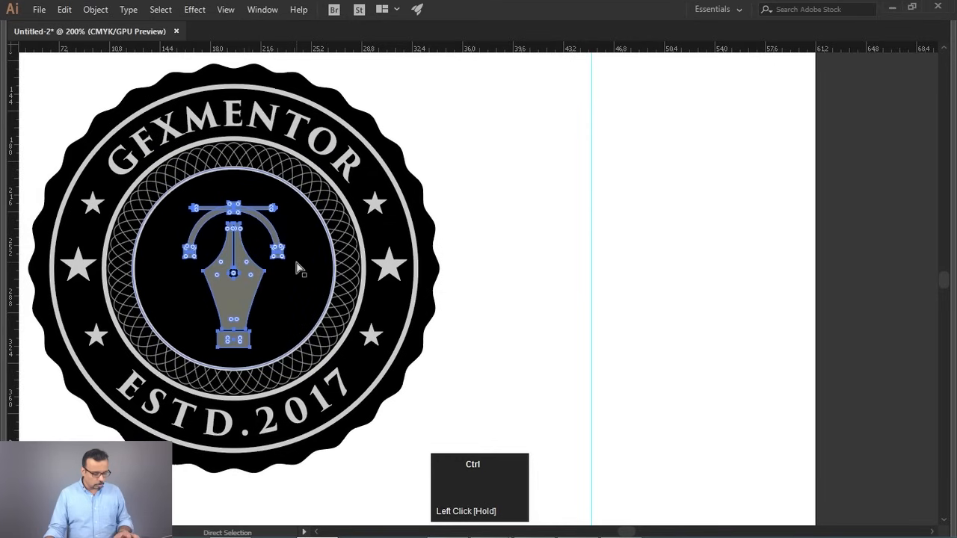
pyautogui.hotkey('ctrl', 'g')
pyautogui.press('space')
pyautogui.moveTo(486, 194); pyautogui.dragTo(583, 221)
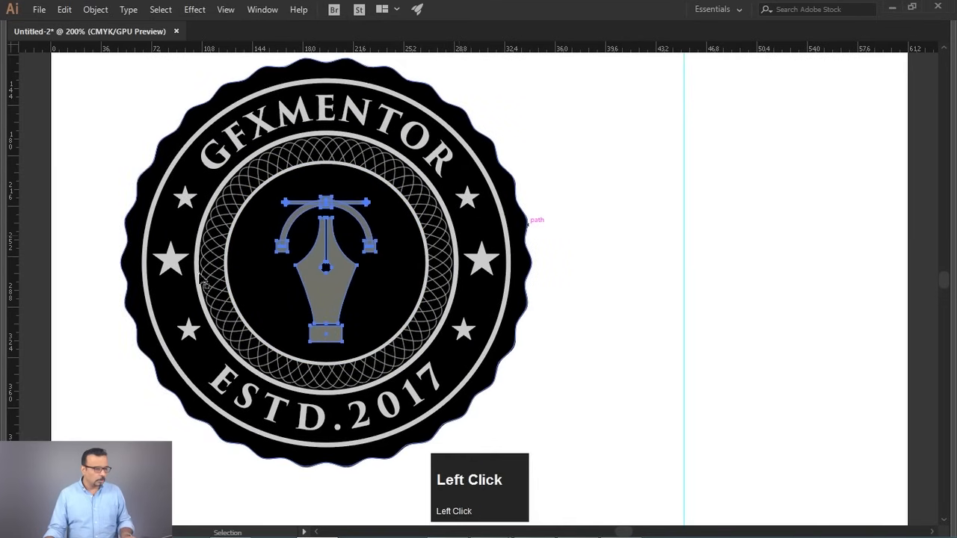
pyautogui.press('Tab')
pyautogui.click(15, 251)
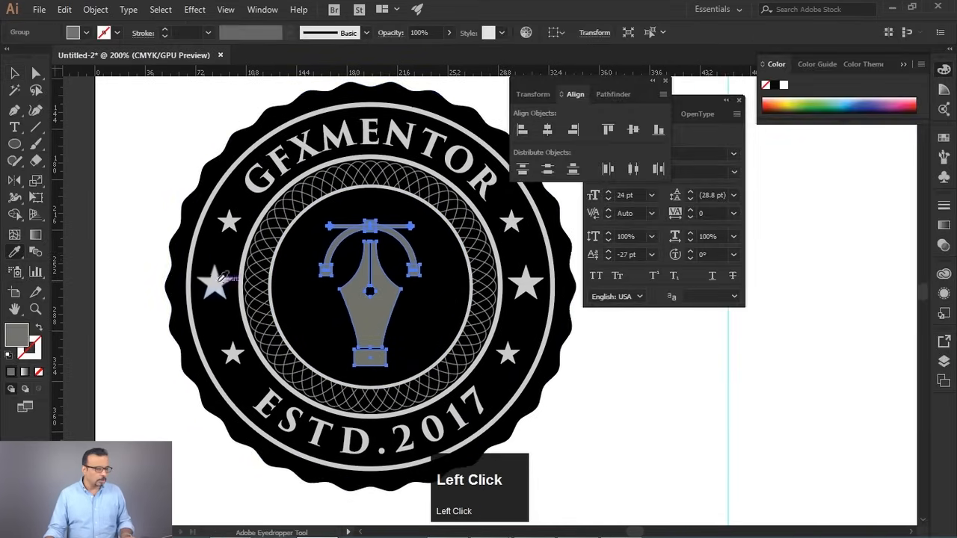
pyautogui.click(224, 278)
pyautogui.click(15, 74)
# - Align the icon and all badge elements to a common centre horizontally and vertically
pyautogui.click(115, 108)
pyautogui.press('Tab')
pyautogui.press('space')
pyautogui.press('Tab')
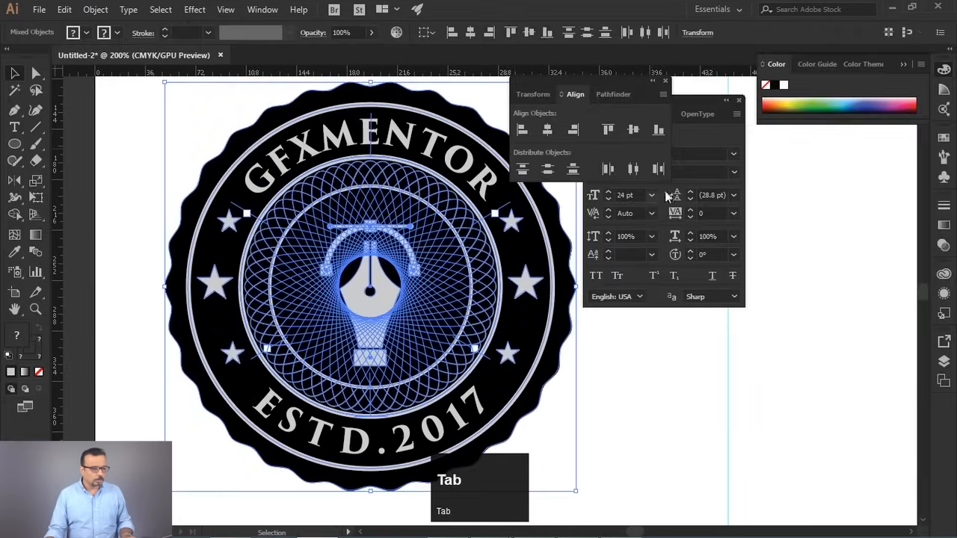
pyautogui.click(549, 131)
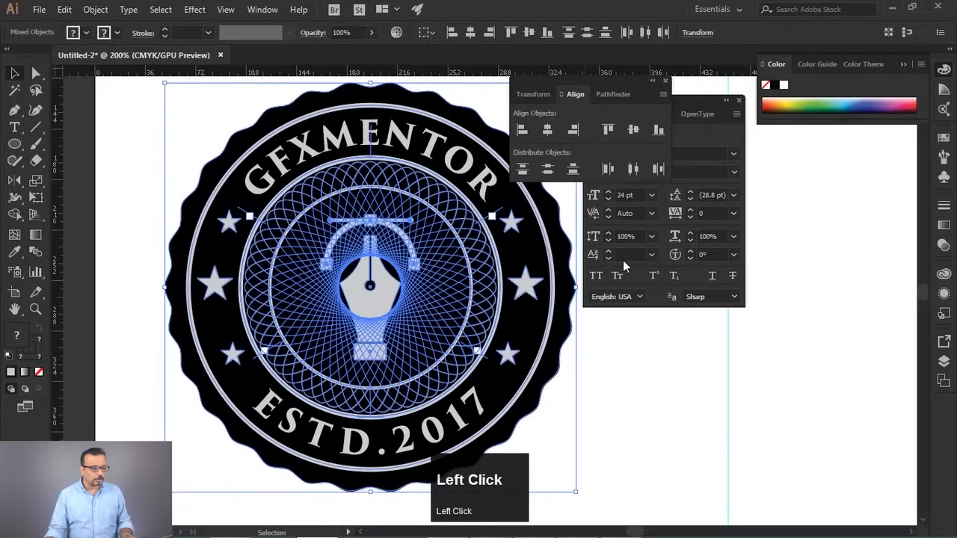
pyautogui.click(646, 380)
# - Enlarge the grouped pen nib icon proportionally from its centre so it fills more of the inner circle
pyautogui.press('Tab')
pyautogui.click(349, 279)
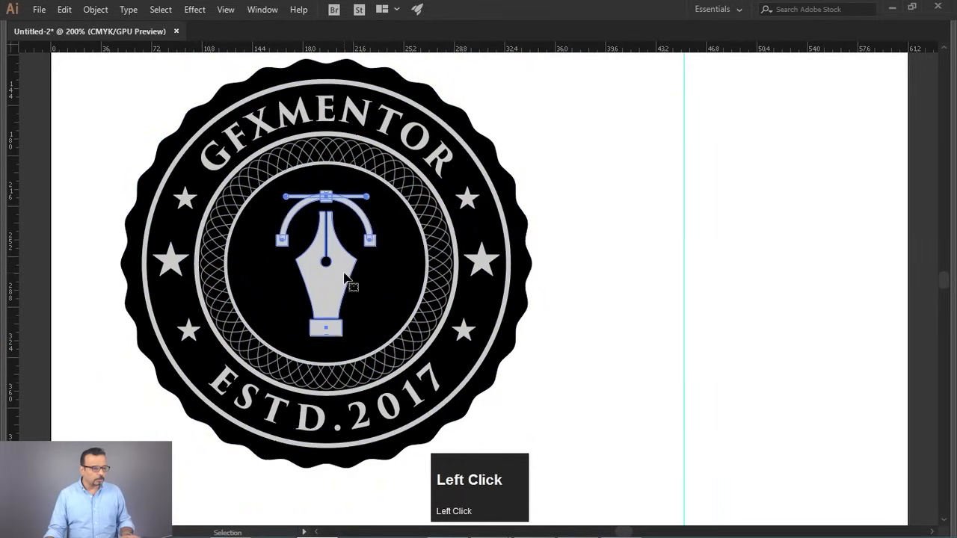
pyautogui.moveTo(374, 336); pyautogui.dragTo(389, 349)
pyautogui.moveTo(389, 350); pyautogui.dragTo(389, 350)
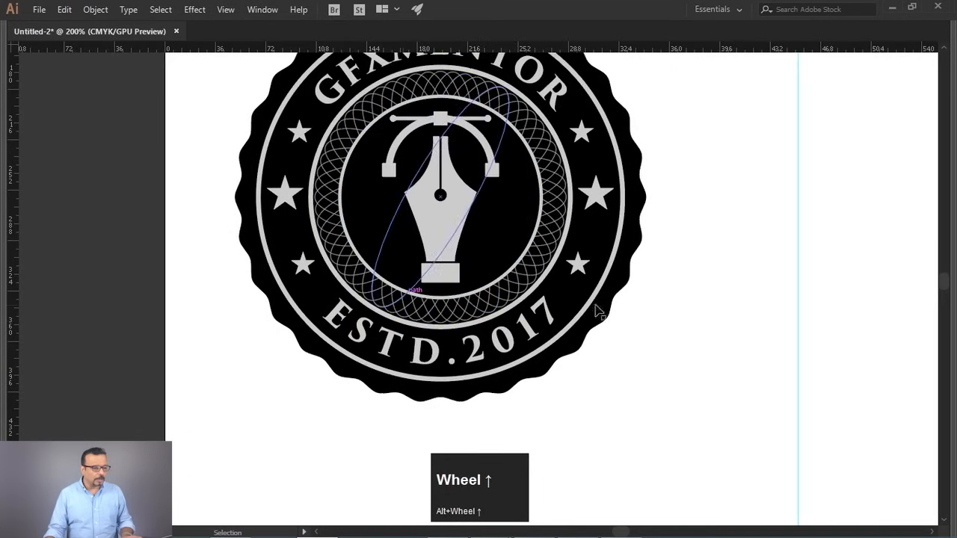
# - Change the scalloped badge background's fill from black to a medium blue
pyautogui.moveTo(676, 268); pyautogui.dragTo(604, 332)
pyautogui.press('space')
pyautogui.click(580, 261)
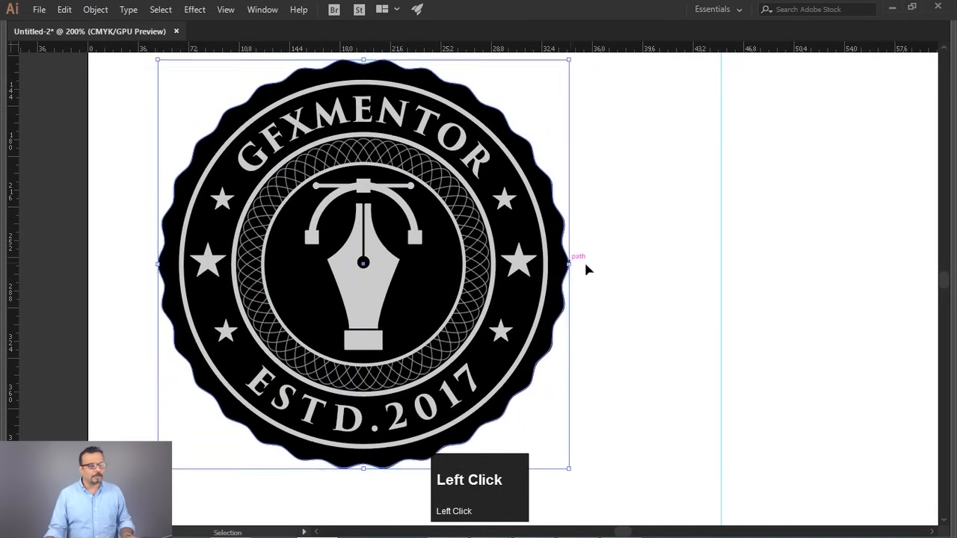
pyautogui.press('Tab')
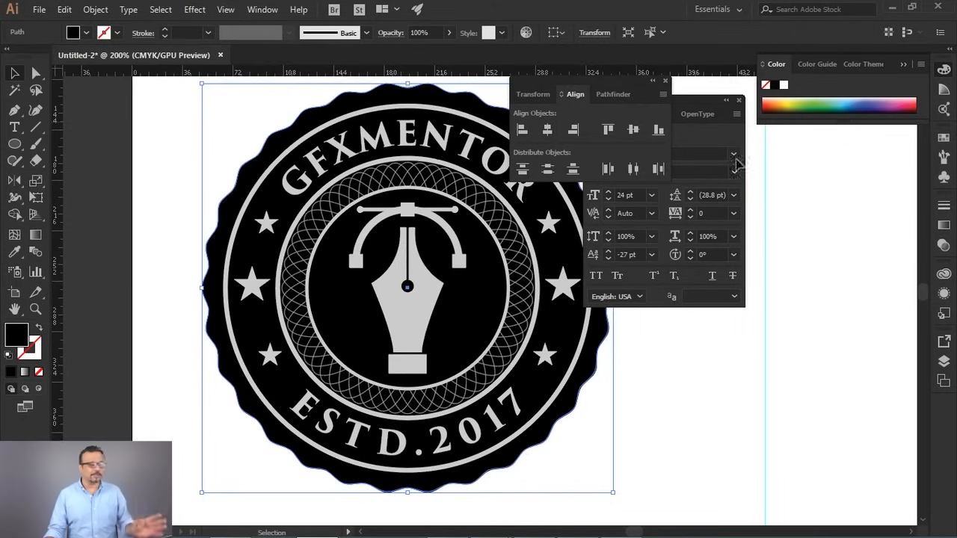
pyautogui.click(23, 342)
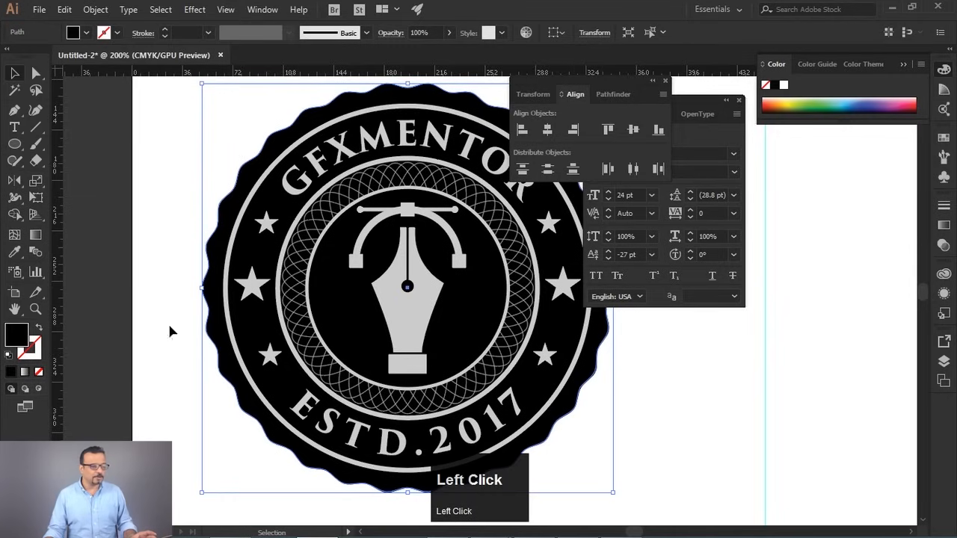
pyautogui.doubleClick(18, 340)
pyautogui.moveTo(417, 212)
pyautogui.mouseDown()
pyautogui.moveTo(481, 250)
pyautogui.moveTo(466, 217)
pyautogui.moveTo(488, 246)
pyautogui.mouseUp()
pyautogui.moveTo(594, 208); pyautogui.dragTo(590, 224)
pyautogui.moveTo(478, 213); pyautogui.dragTo(540, 189)
pyautogui.click(720, 156)
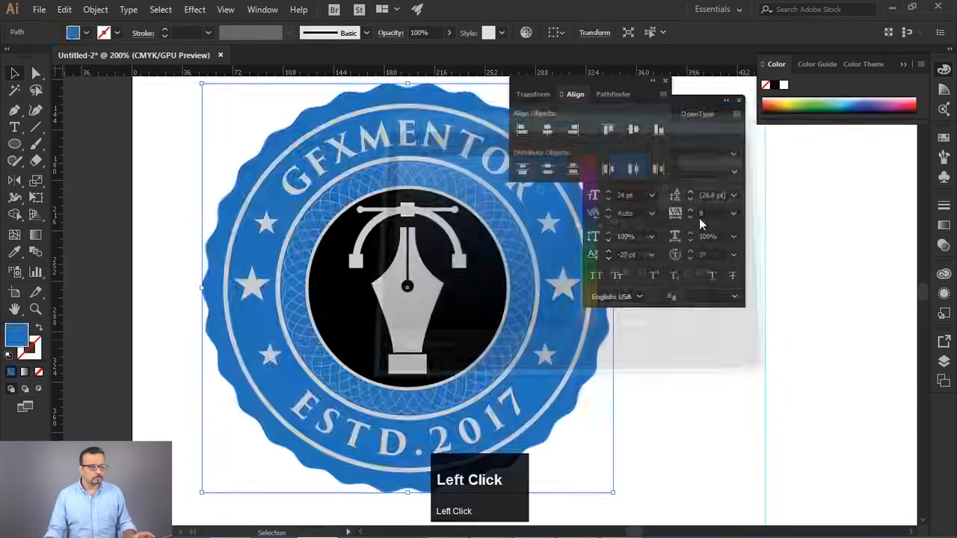
# - Sample the scalloped background's blue fill onto the badge's inner circle
pyautogui.click(491, 281)
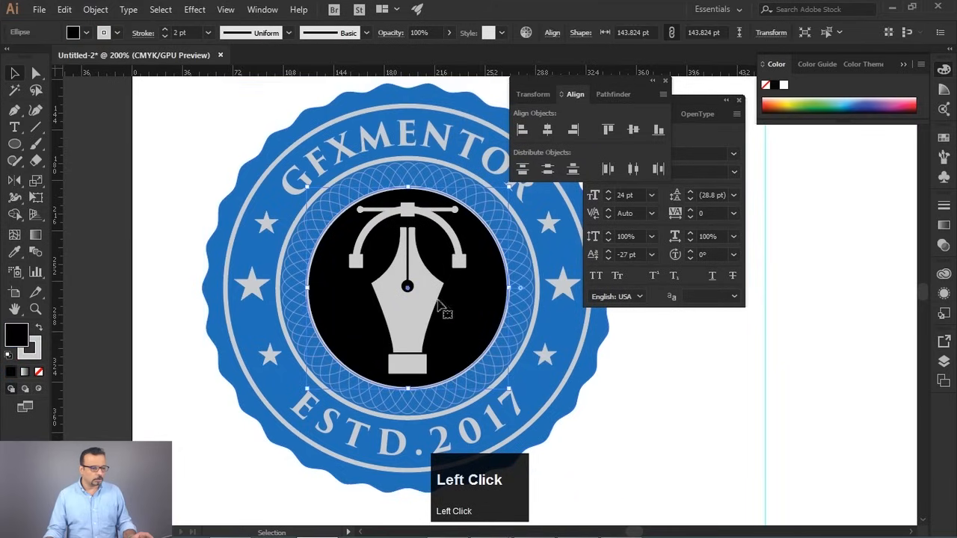
pyautogui.doubleClick(23, 336)
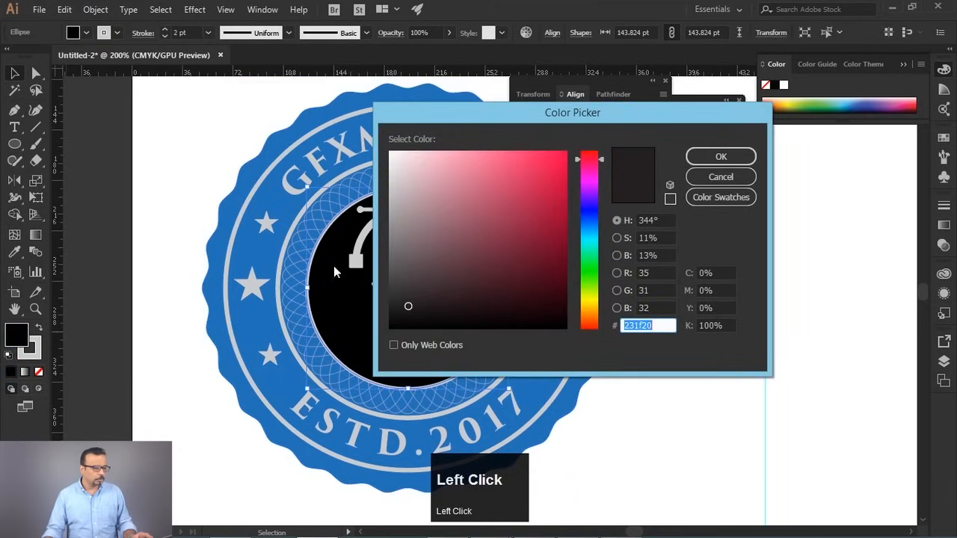
pyautogui.click(719, 176)
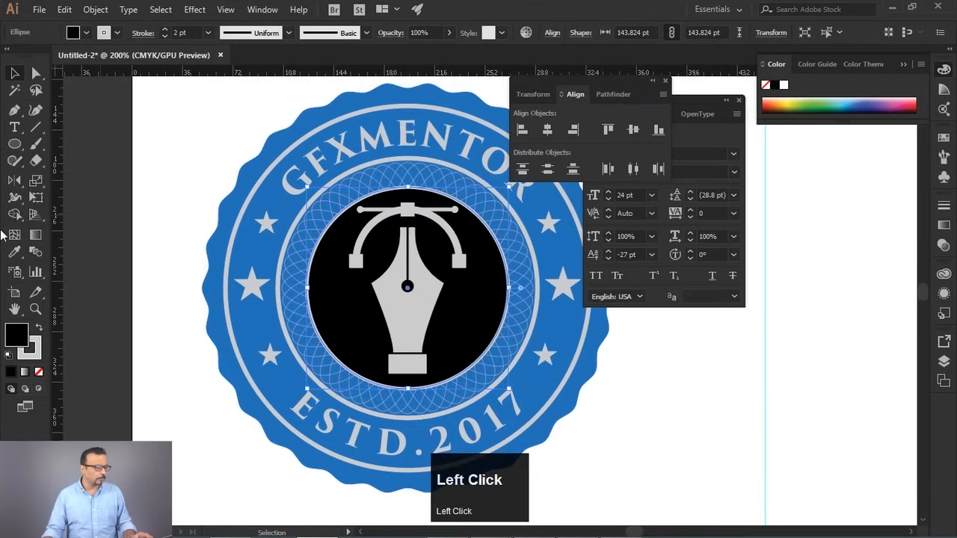
pyautogui.click(14, 252)
pyautogui.click(212, 236)
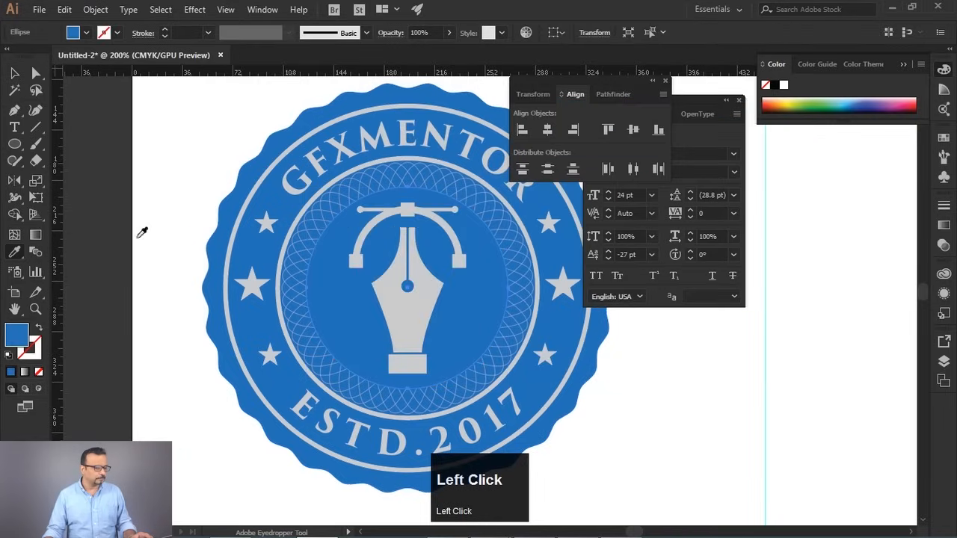
# - Undo the inner circle's full style sampling and sample only the scalloped background's blue as its fill, keeping its light stroke
pyautogui.hotkey('ctrl', 'z')
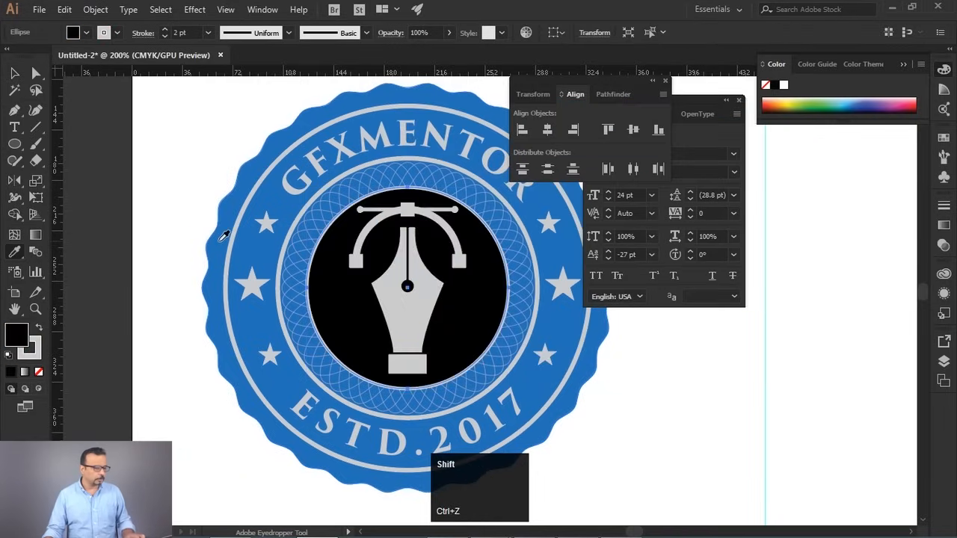
pyautogui.keyDown('shift'); pyautogui.click(213, 253); pyautogui.keyUp('shift')
pyautogui.click(13, 73)
pyautogui.click(128, 225)
pyautogui.scroll(-3, 141, 216)
pyautogui.scroll(1, 142, 216)
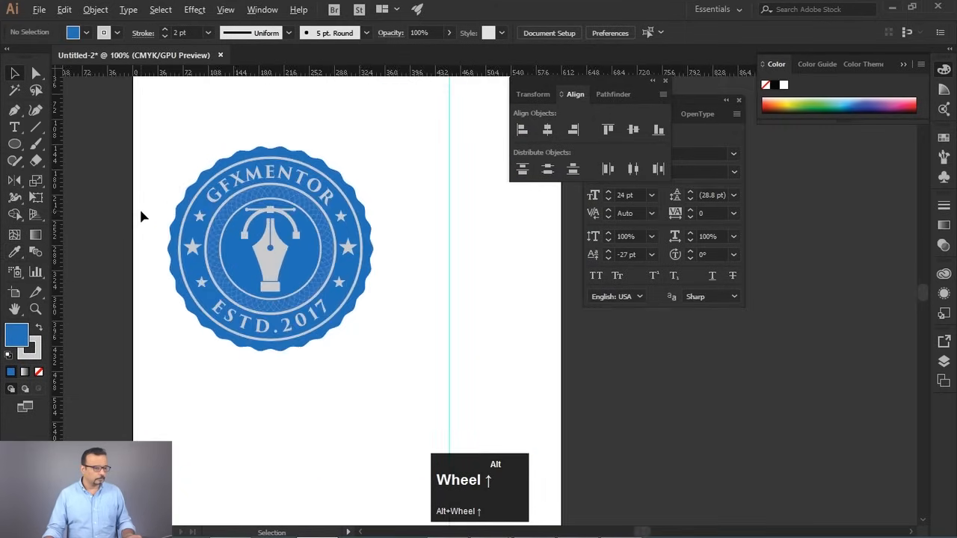
pyautogui.scroll(1, 142, 215)
# - Select all blue-filled badge shapes together with the Magic Wand and change their fill to dark red #930303
pyautogui.click(248, 156)
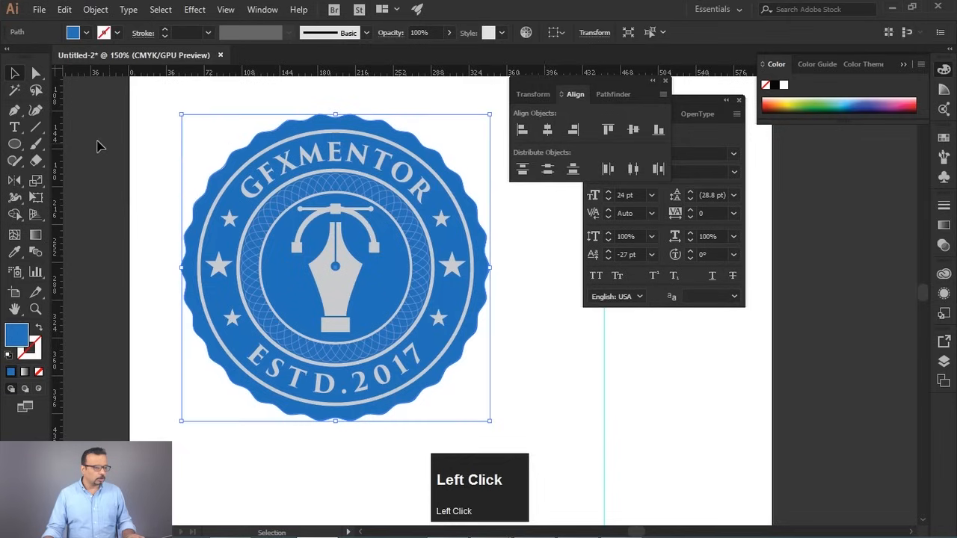
pyautogui.click(17, 91)
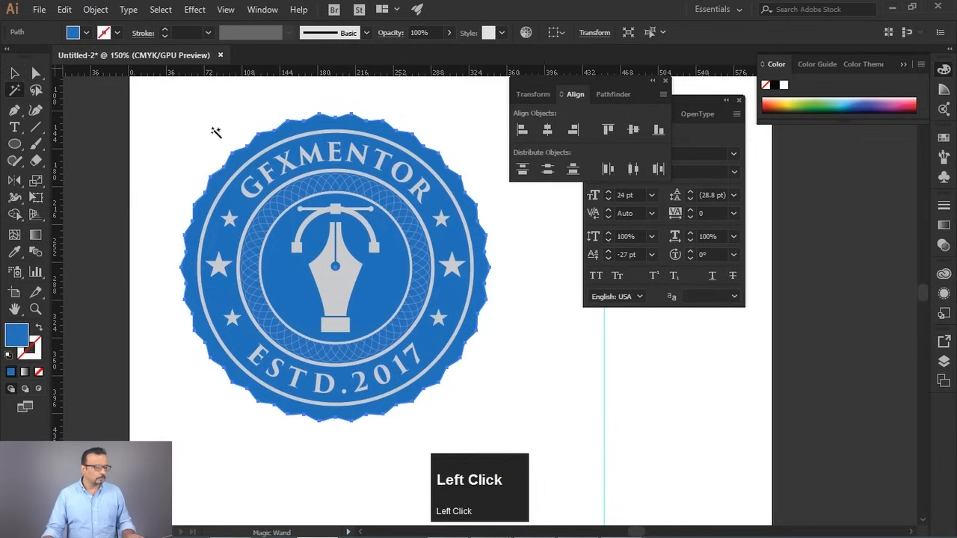
pyautogui.click(245, 152)
pyautogui.doubleClick(17, 338)
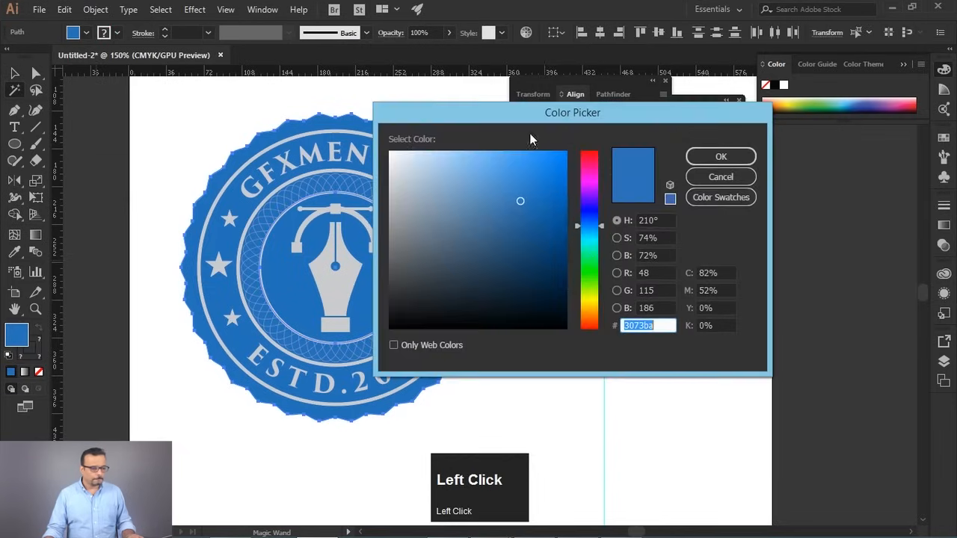
pyautogui.moveTo(520, 115); pyautogui.dragTo(637, 97)
pyautogui.moveTo(704, 230); pyautogui.dragTo(705, 197)
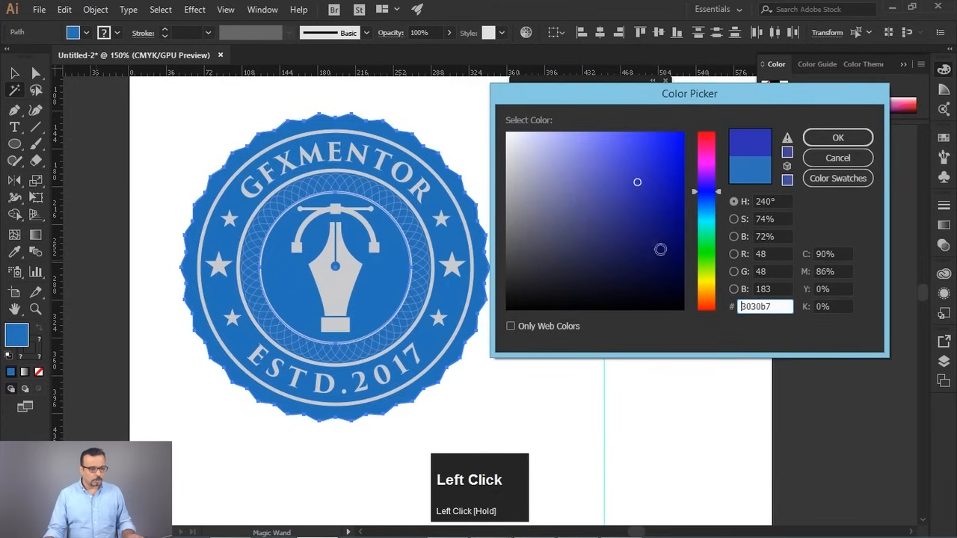
pyautogui.moveTo(660, 249); pyautogui.dragTo(650, 248)
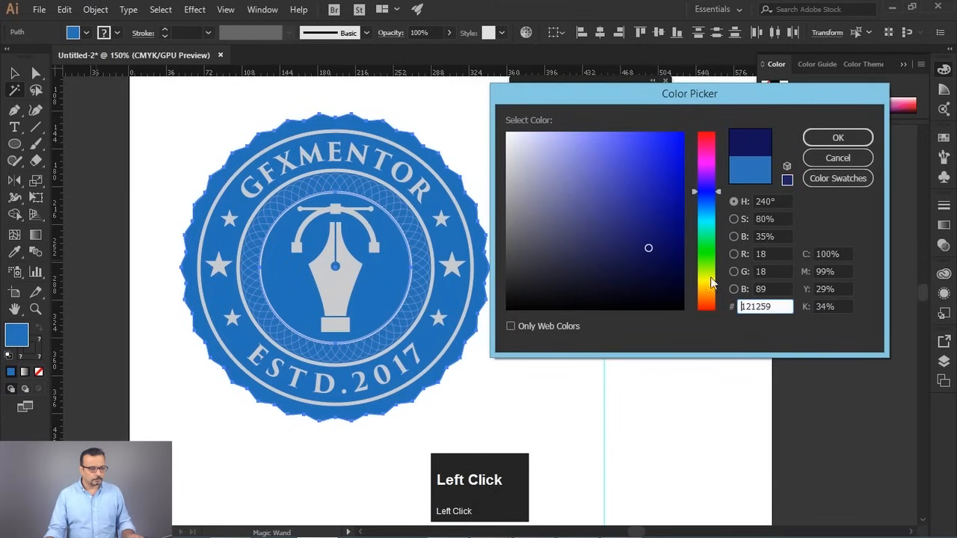
pyautogui.click(697, 310)
pyautogui.moveTo(663, 227); pyautogui.dragTo(680, 206)
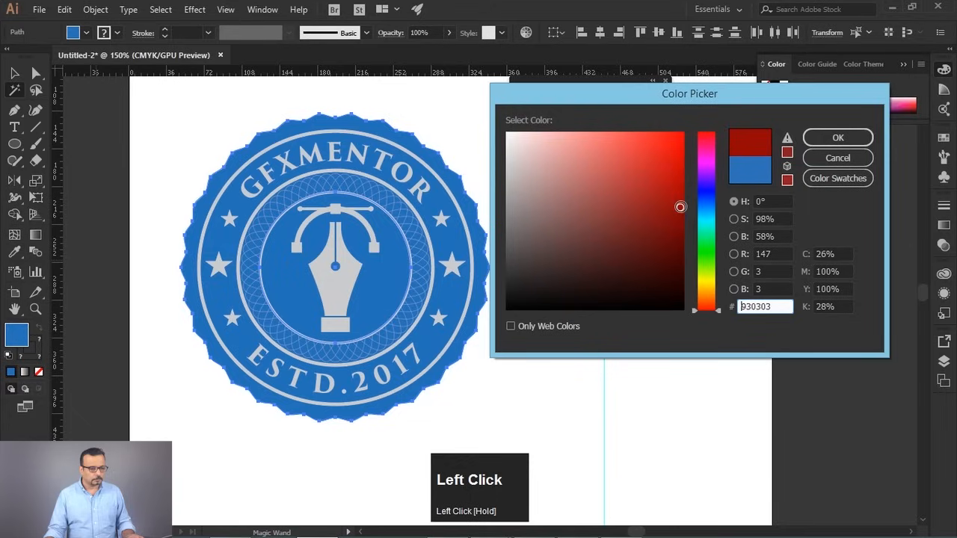
pyautogui.click(859, 139)
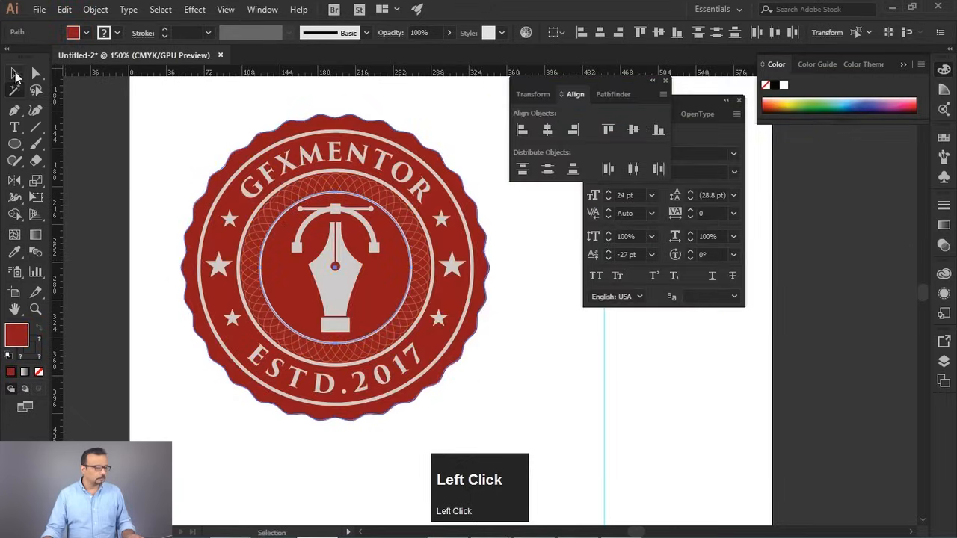
# - Hide all panels and bring the whole badge into clear view to examine the finished design
pyautogui.press('Tab')
pyautogui.scroll(-1, 479, 229)
pyautogui.scroll(1, 473, 228)
pyautogui.moveTo(287, 248); pyautogui.dragTo(361, 265)
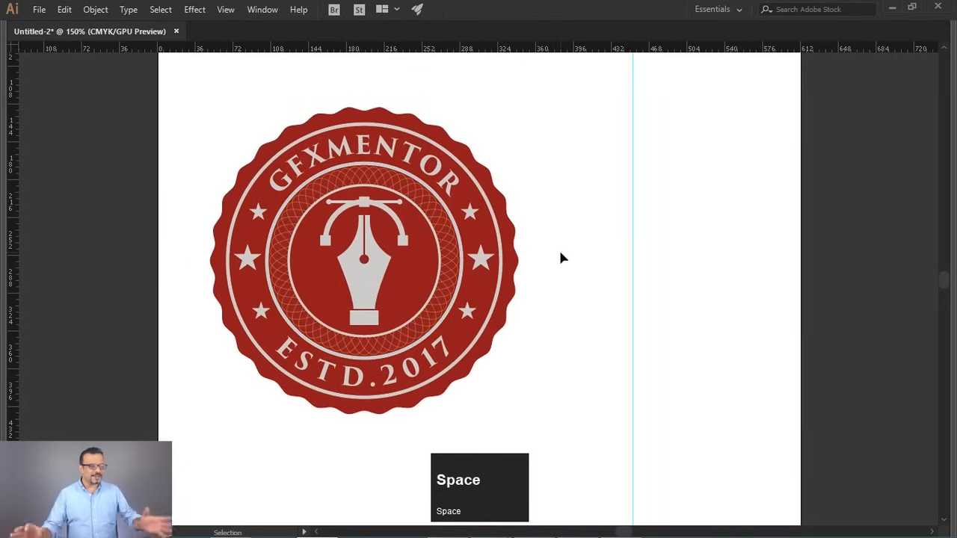